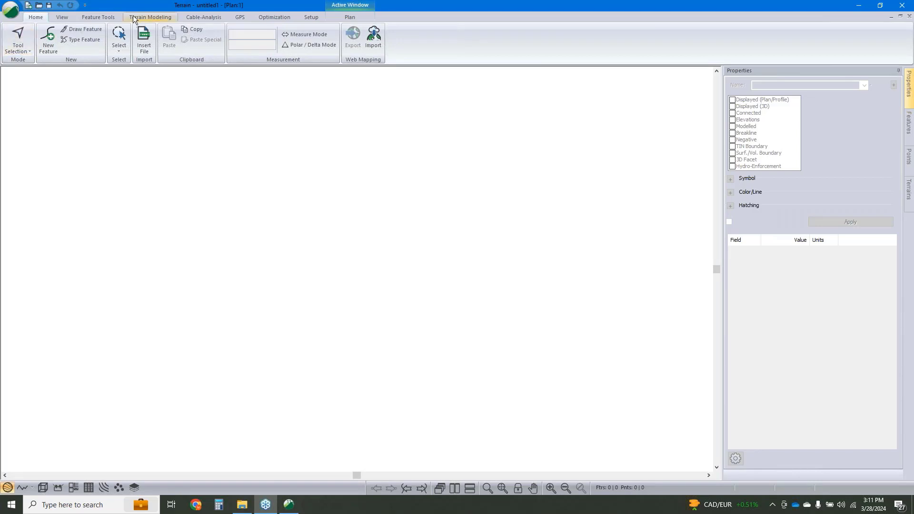
# - Insert the 1m DEM - AOI.tif file from the Hydro folder as a USGS DEM, keeping Create 3D Model and Display Extents Border enabled
pyautogui.click(144, 40)
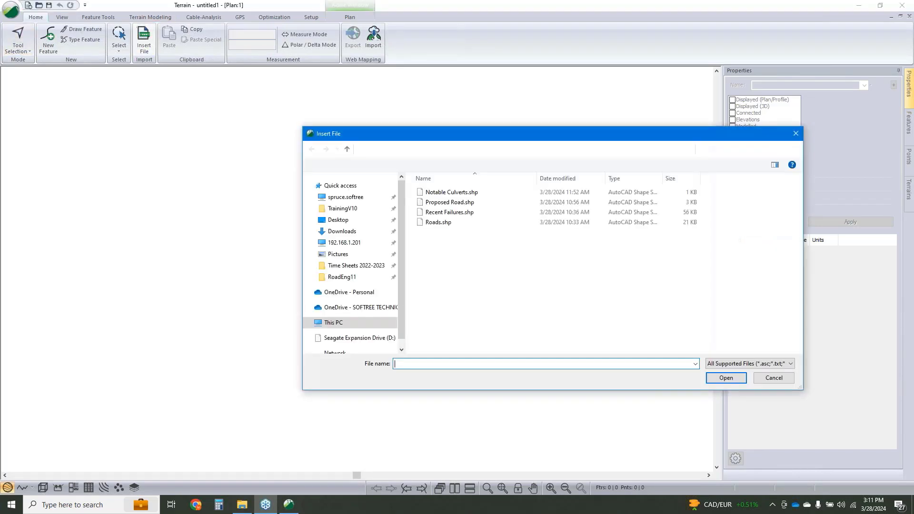
pyautogui.click(440, 148)
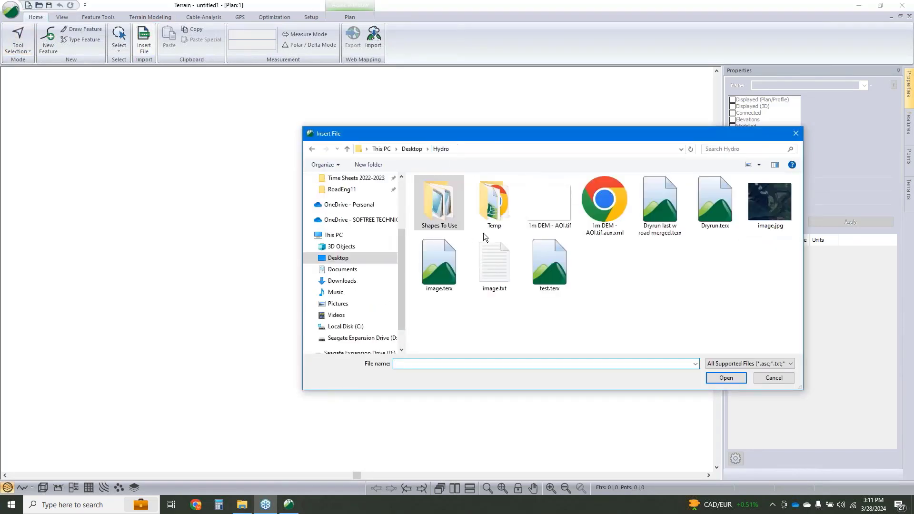
pyautogui.click(543, 197)
pyautogui.click(726, 378)
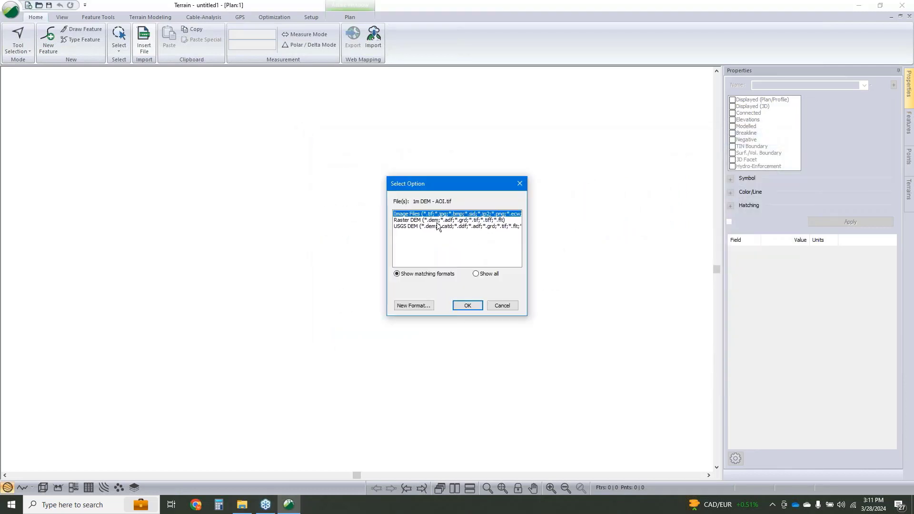
pyautogui.click(434, 226)
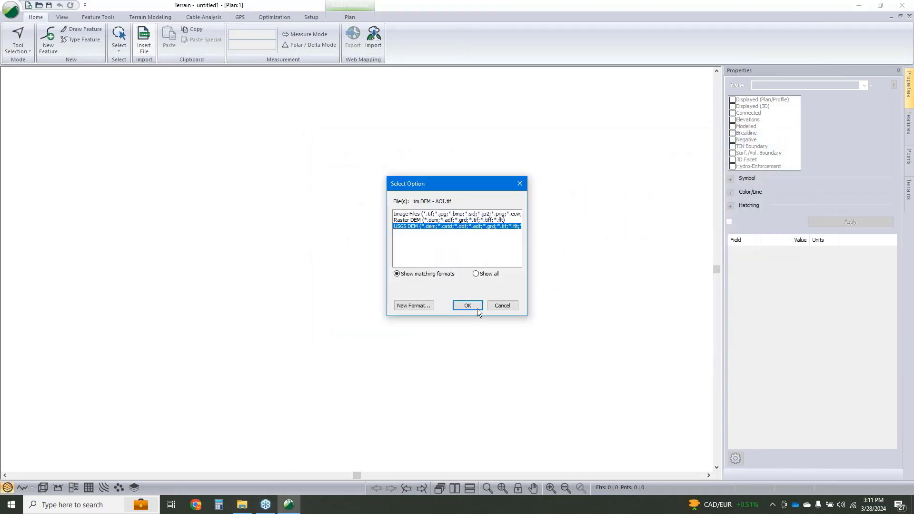
pyautogui.click(476, 307)
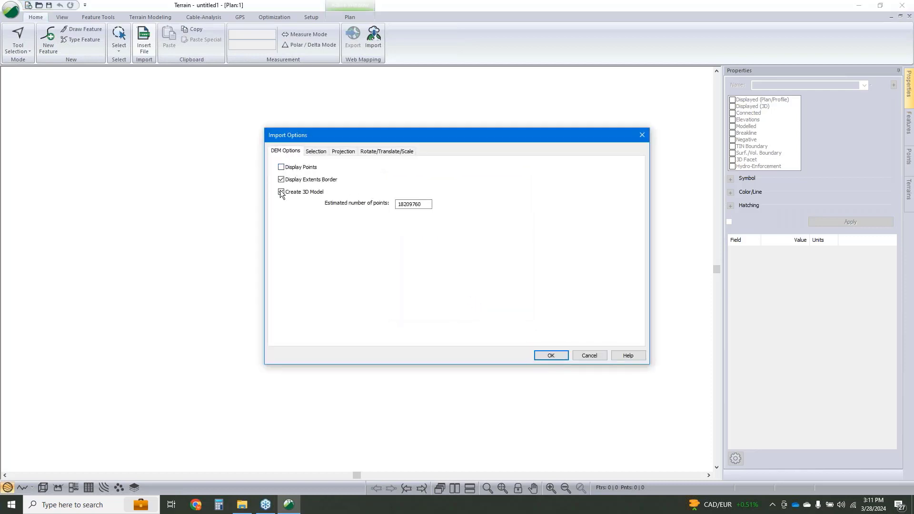
pyautogui.click(555, 355)
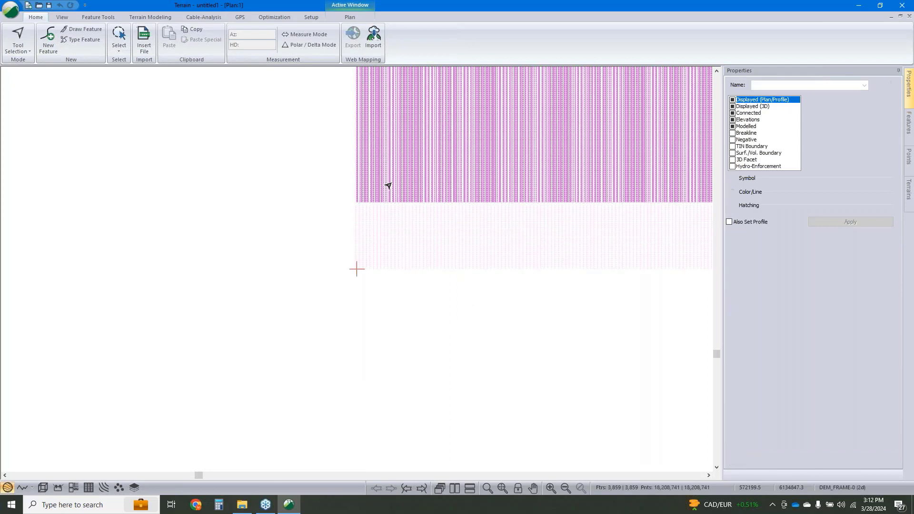
# - Simplify the selected DEM features with a tolerance of .15 and without smoothing, accepting that the operation cannot be undone
pyautogui.click(155, 18)
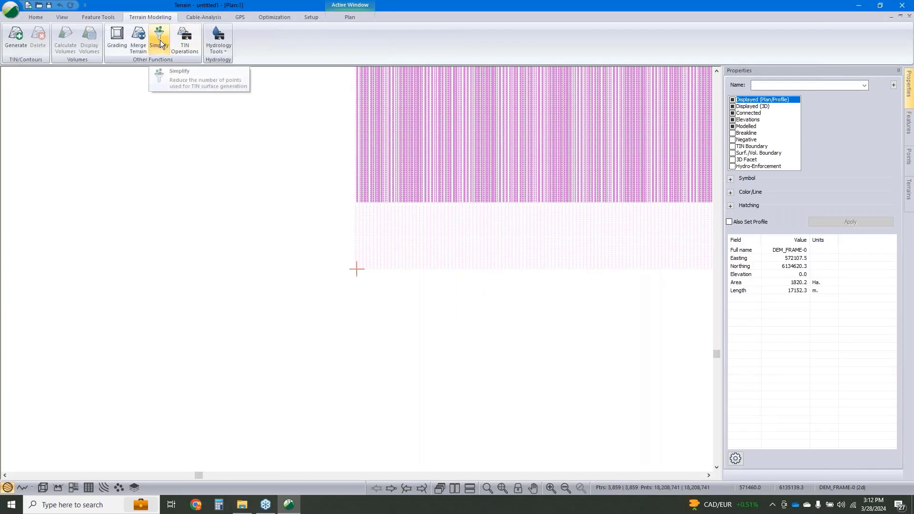
pyautogui.click(99, 16)
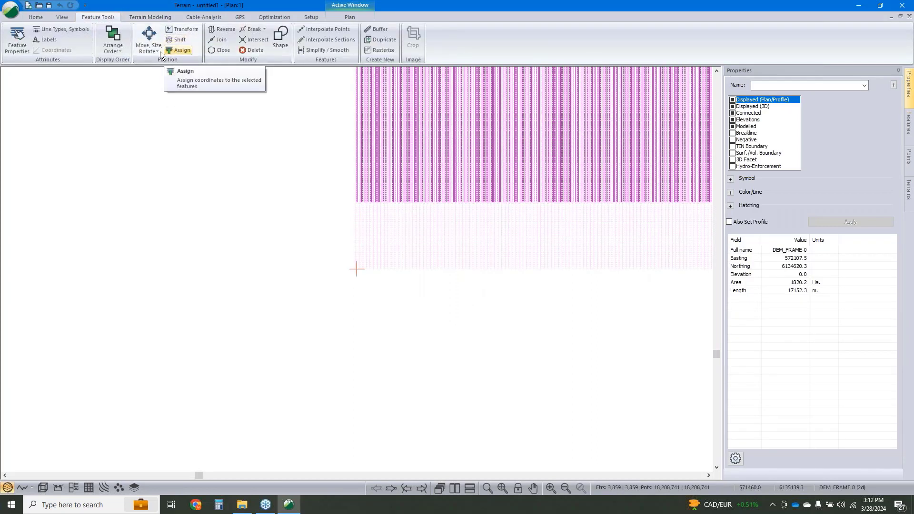
pyautogui.click(323, 49)
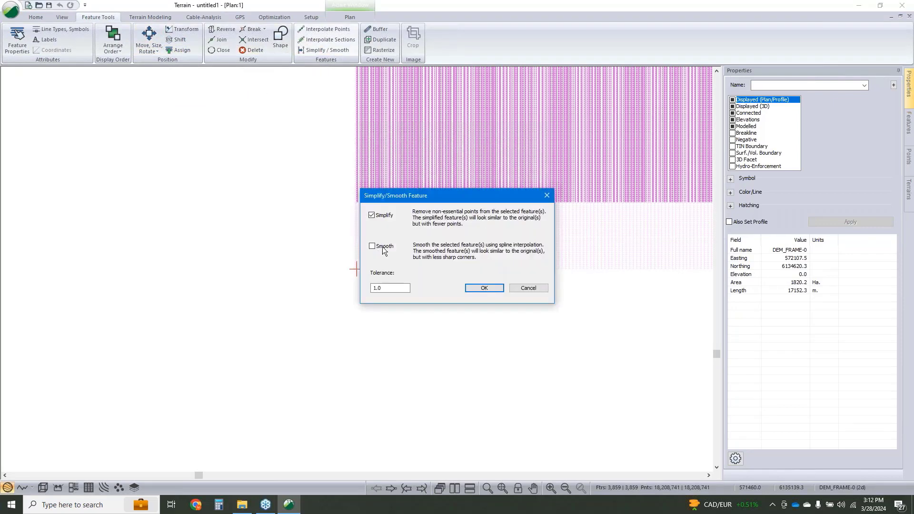
pyautogui.moveTo(404, 287); pyautogui.dragTo(292, 282)
pyautogui.write('.15')
pyautogui.click(489, 287)
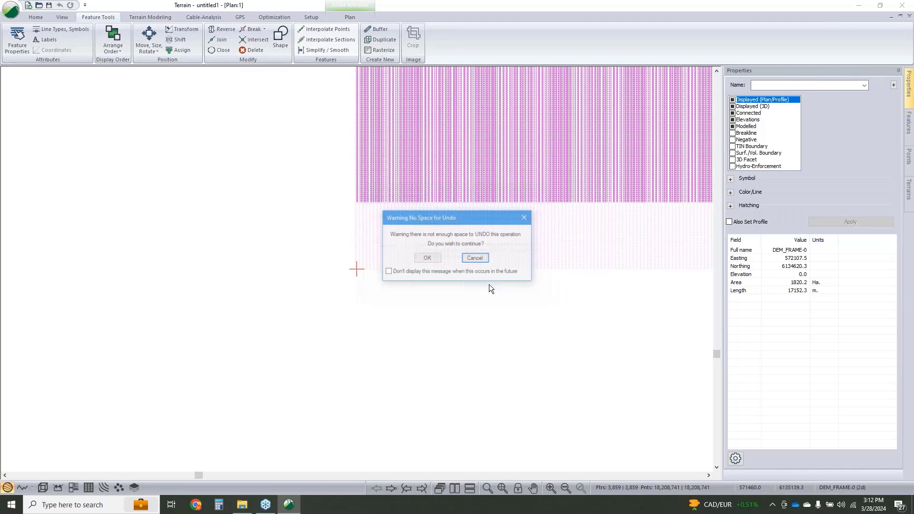
pyautogui.click(440, 257)
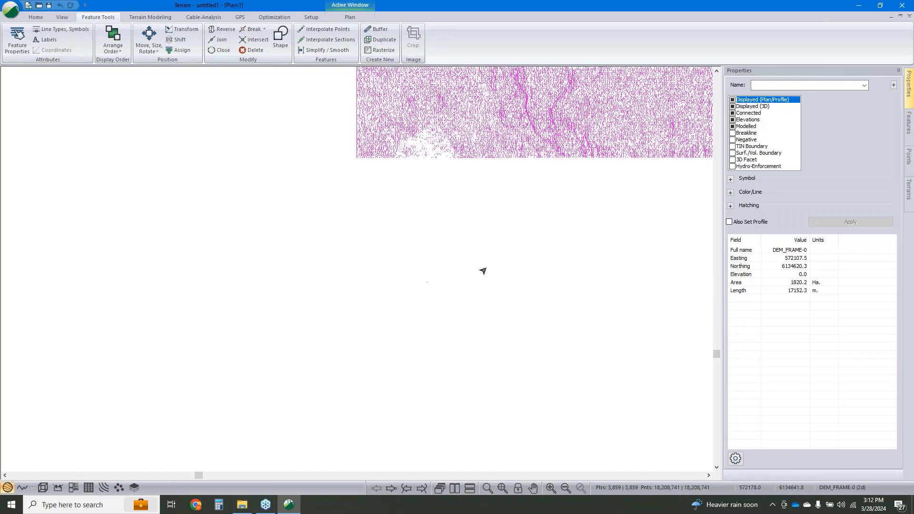
# - Deselect all DEM features in the plan view
pyautogui.moveTo(482, 270); pyautogui.dragTo(401, 292, button='middle')
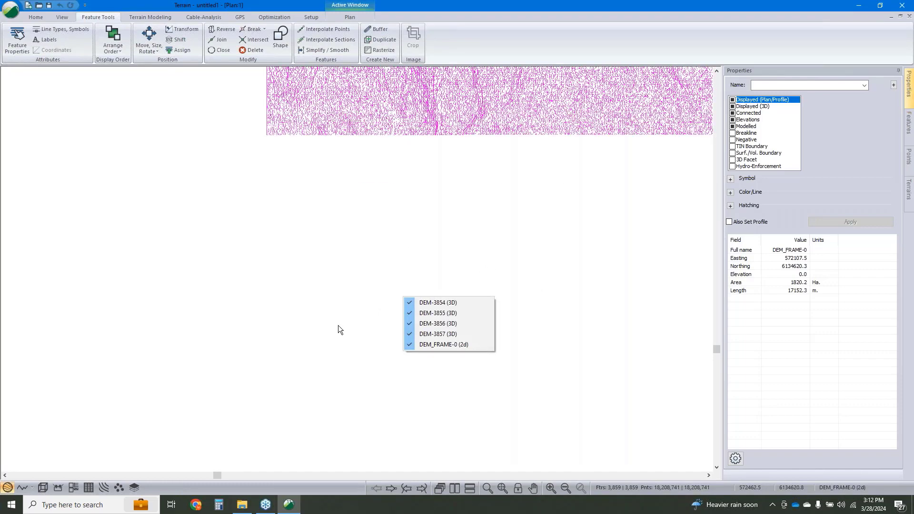
pyautogui.click(260, 316)
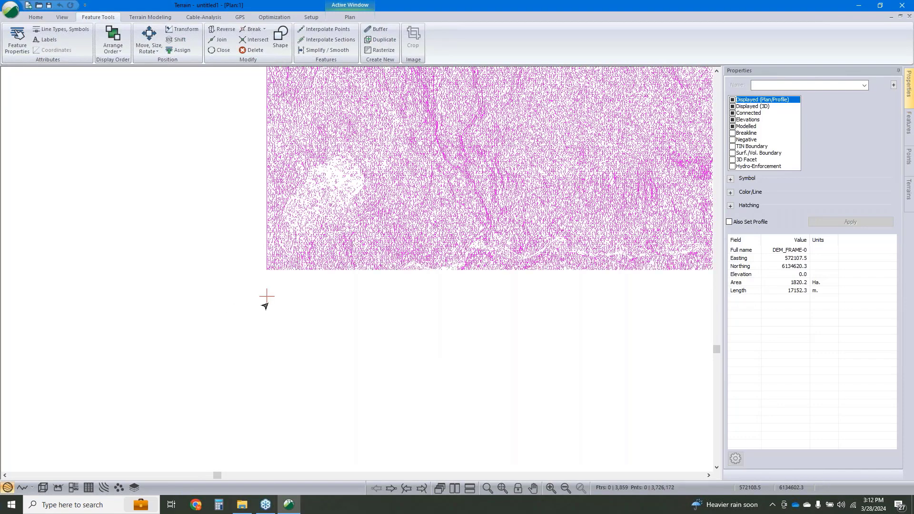
pyautogui.moveTo(404, 330); pyautogui.dragTo(279, 371, button='middle')
pyautogui.scroll(-4, 279, 371)
pyautogui.moveTo(403, 275); pyautogui.dragTo(366, 345, button='middle')
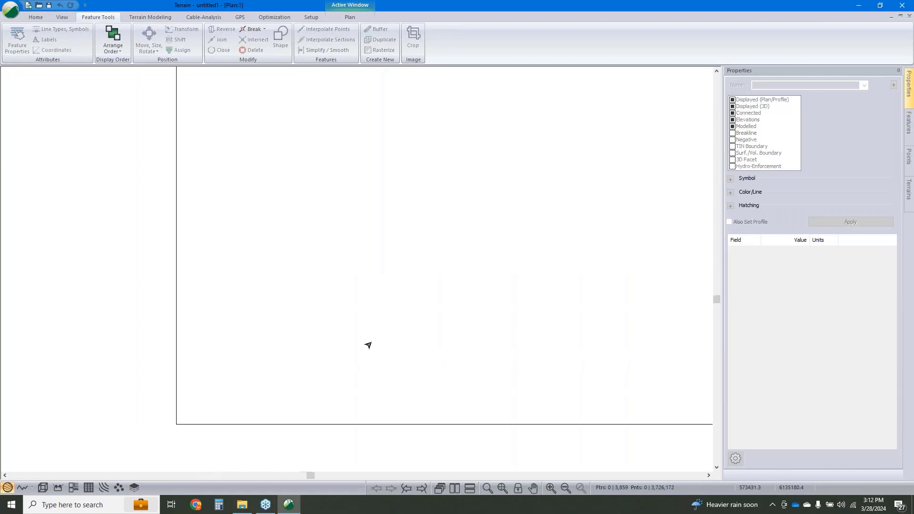
pyautogui.scroll(-3, 367, 345)
pyautogui.scroll(-1, 495, 302)
pyautogui.moveTo(495, 302); pyautogui.dragTo(464, 322, button='middle')
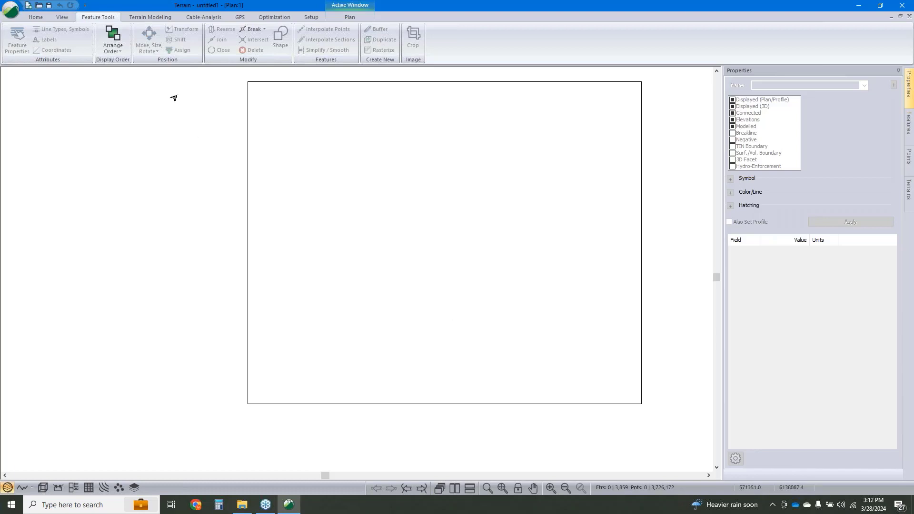
# - Generate the TIN surface from the DEM points with both major and minor contours turned off
pyautogui.click(143, 17)
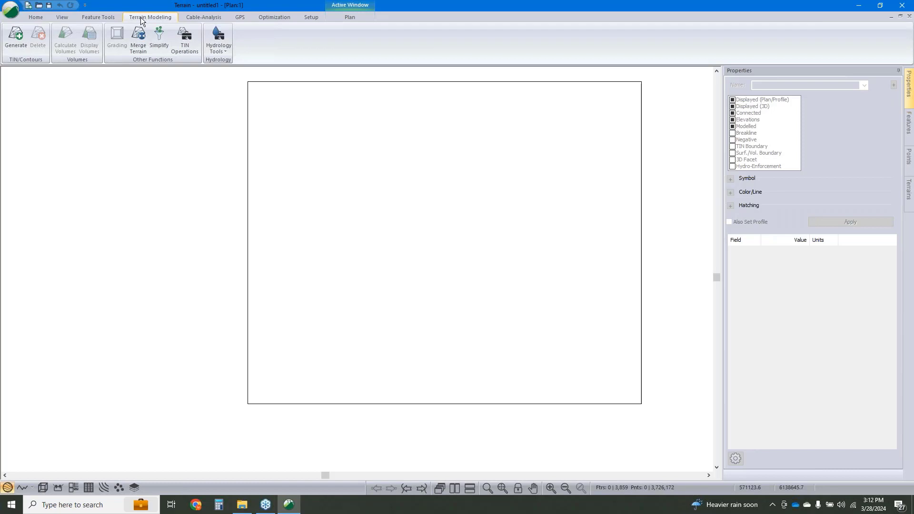
pyautogui.click(15, 41)
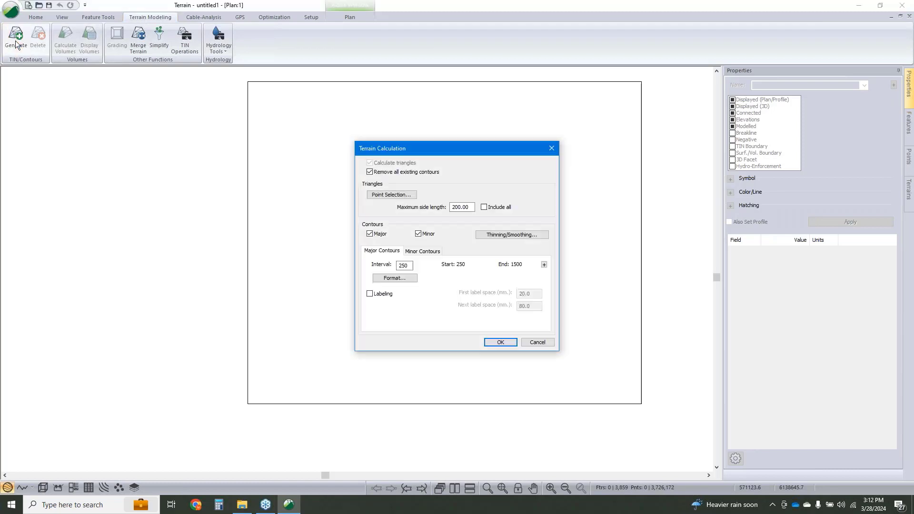
pyautogui.click(370, 234)
pyautogui.click(418, 234)
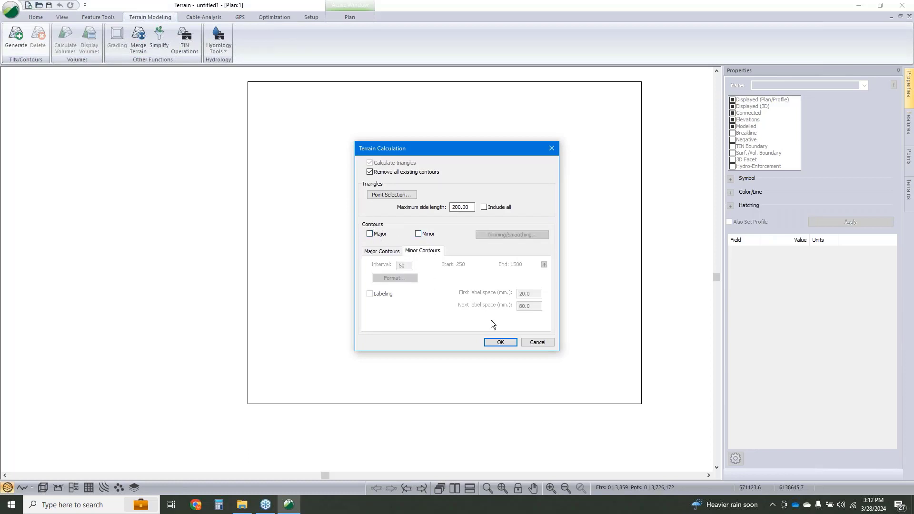
pyautogui.click(500, 342)
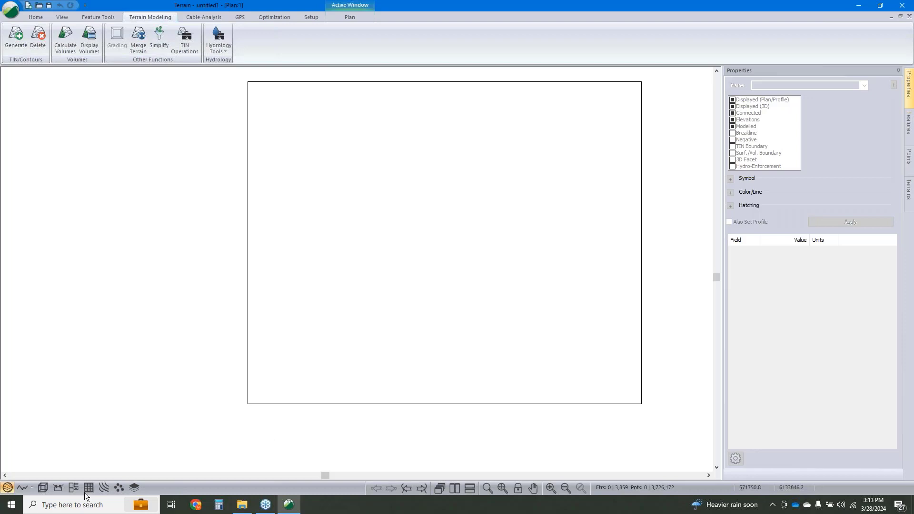
# - Examine the generated terrain surface in the 3D view from several angles
pyautogui.click(57, 487)
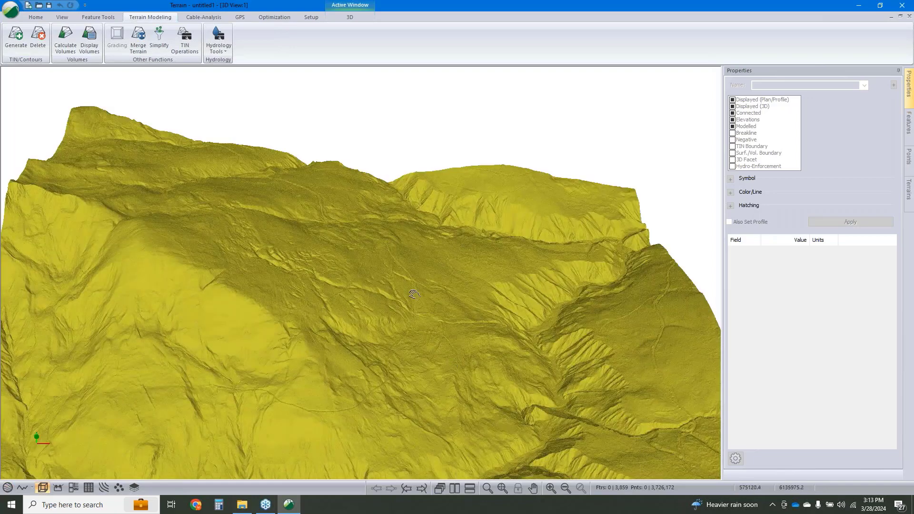
pyautogui.moveTo(413, 294); pyautogui.dragTo(410, 296, button='middle')
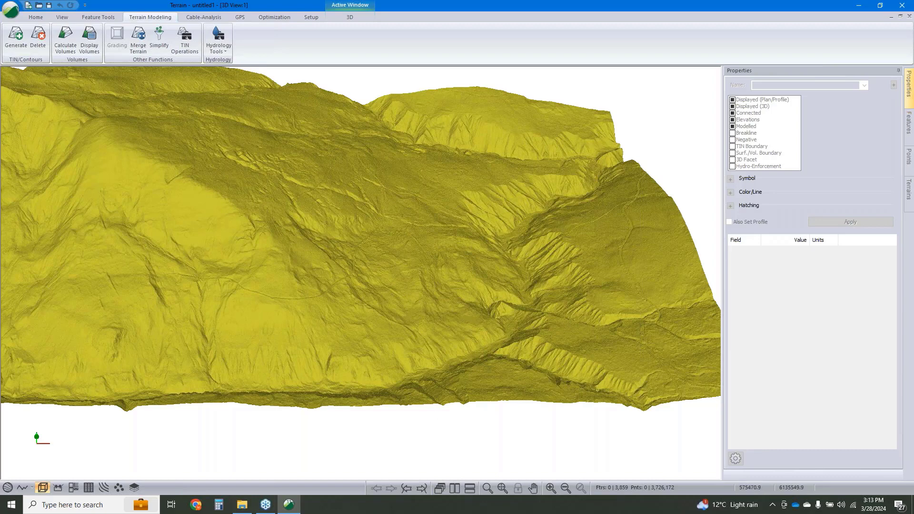
pyautogui.moveTo(478, 292); pyautogui.dragTo(439, 298)
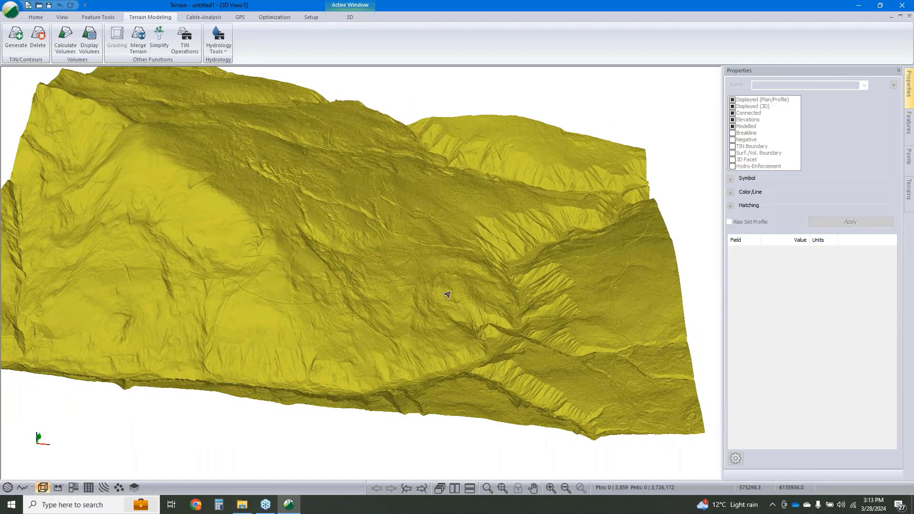
pyautogui.moveTo(456, 295); pyautogui.dragTo(410, 310)
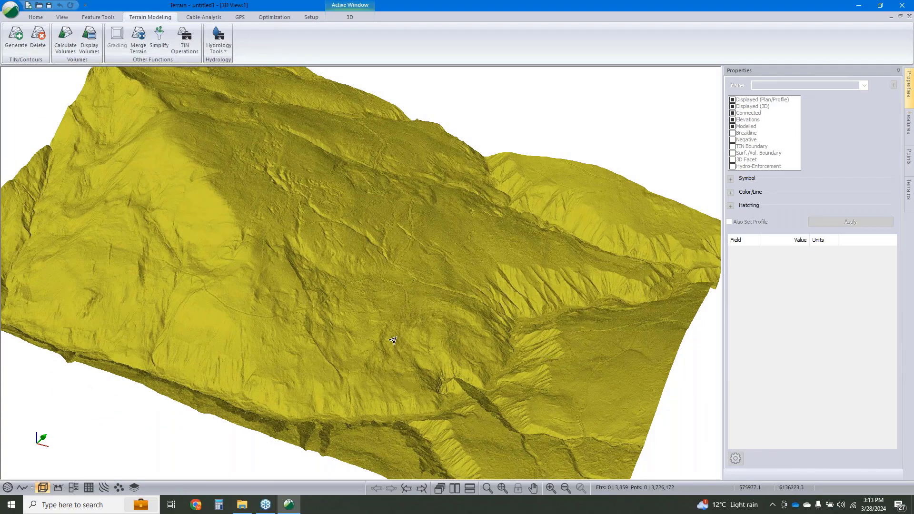
pyautogui.moveTo(394, 342); pyautogui.dragTo(380, 331)
pyautogui.moveTo(347, 309); pyautogui.dragTo(336, 331, button='middle')
pyautogui.moveTo(336, 331); pyautogui.dragTo(317, 324)
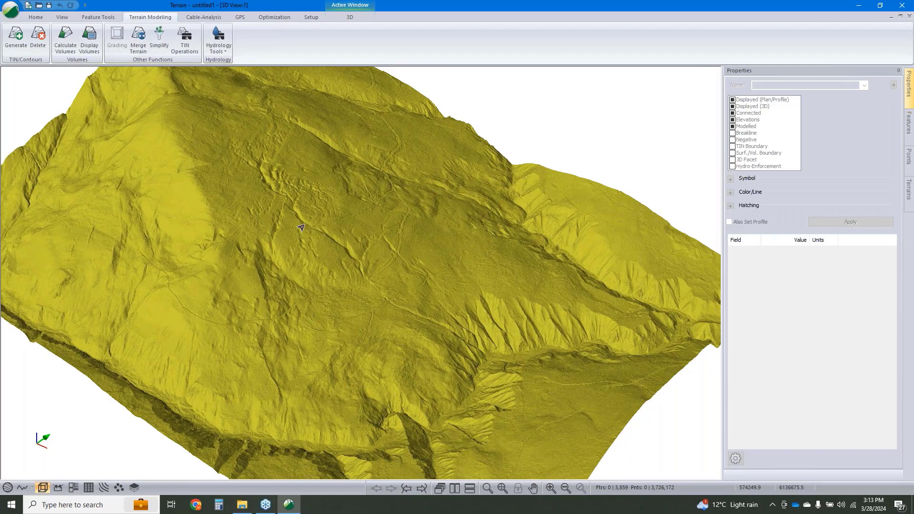
# - Add image.terx from the Hydro folder as a background display file in the plan view
pyautogui.click(7, 491)
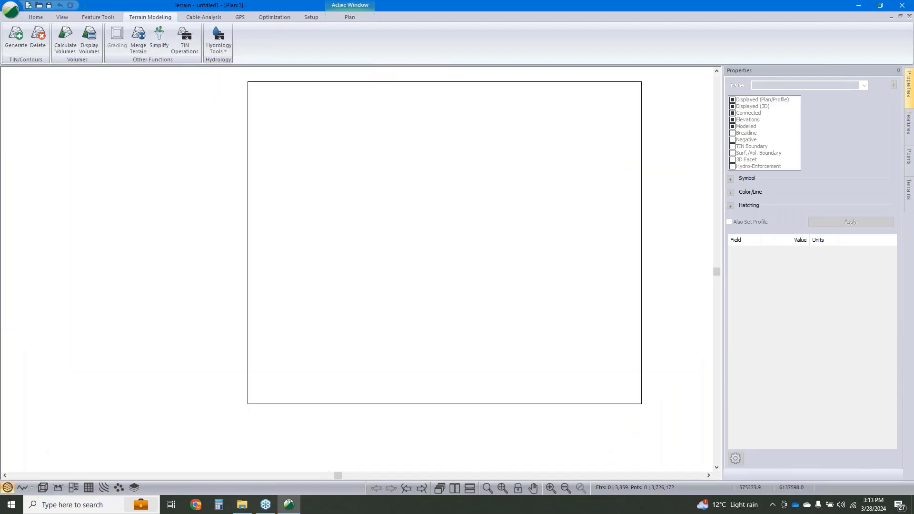
pyautogui.click(35, 18)
pyautogui.click(373, 38)
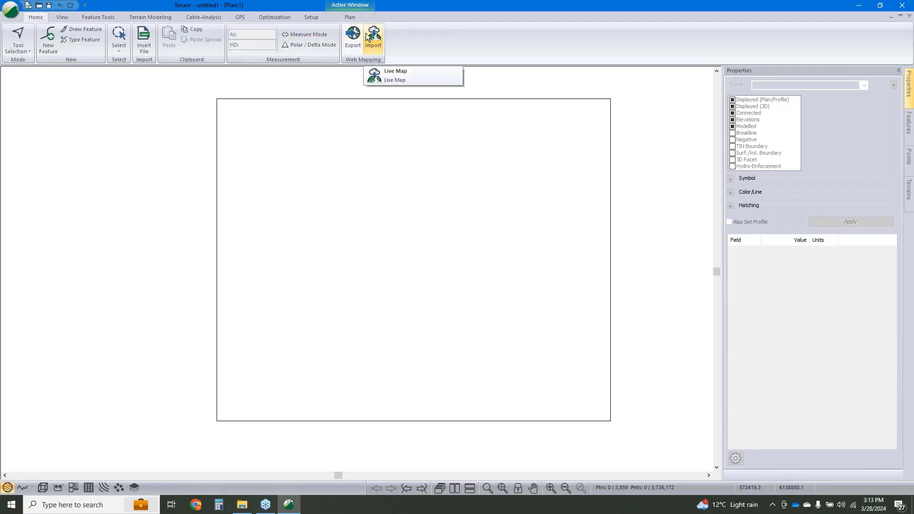
pyautogui.click(433, 184)
pyautogui.rightClick(441, 167)
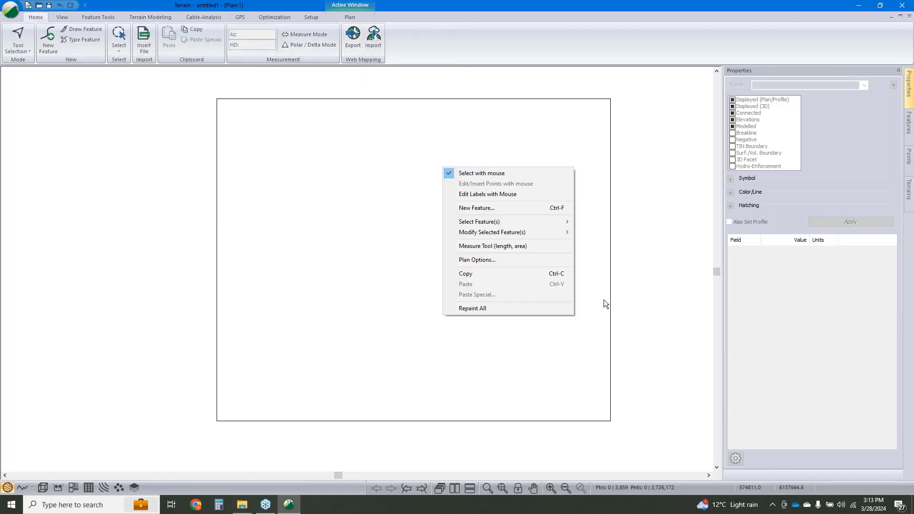
pyautogui.click(535, 259)
pyautogui.click(527, 244)
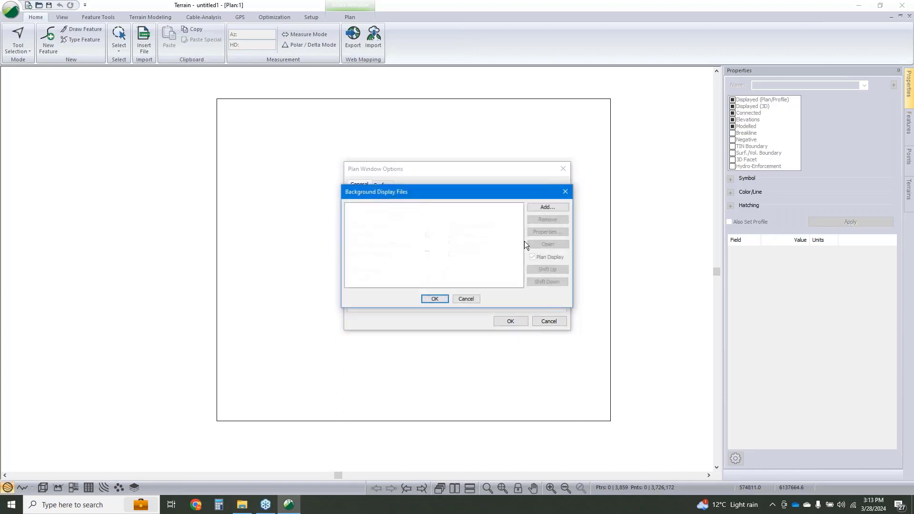
pyautogui.click(547, 207)
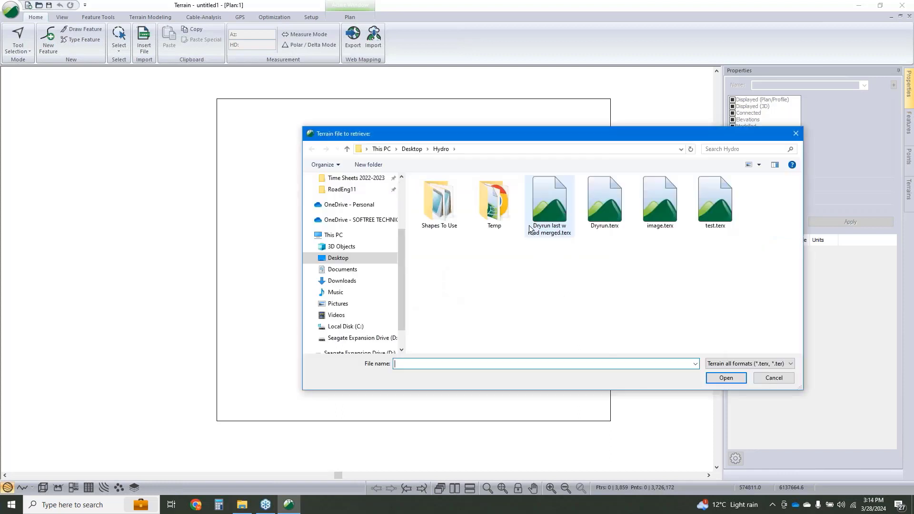
pyautogui.click(660, 209)
pyautogui.click(724, 378)
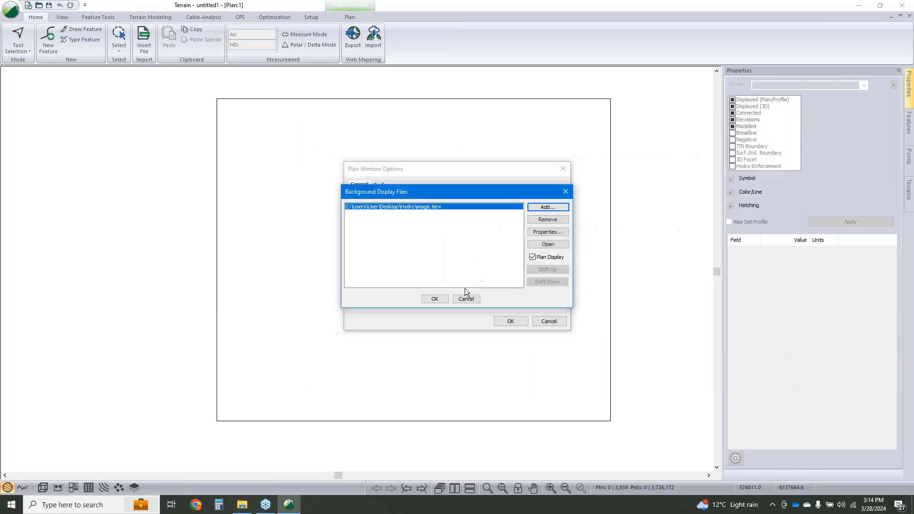
pyautogui.click(432, 299)
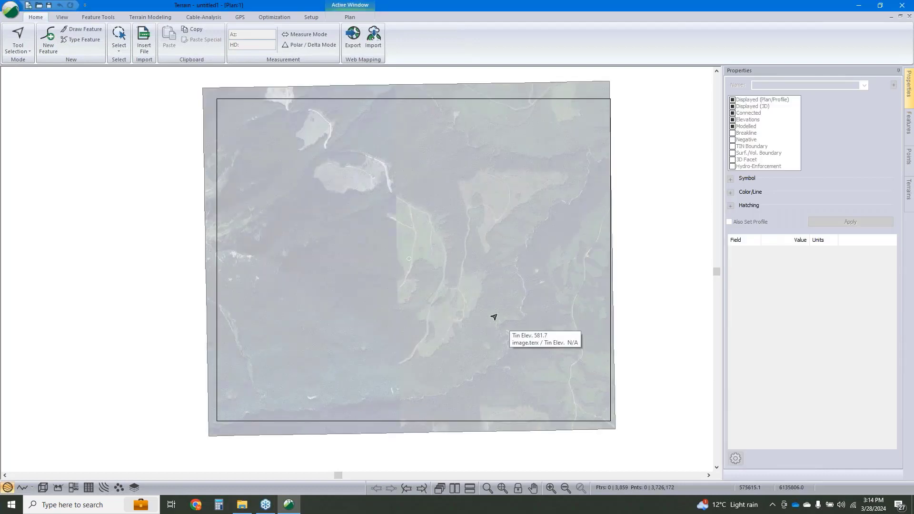
# - Switch from the plan view with the background imagery to the 3D view of the terrain
pyautogui.moveTo(425, 295)
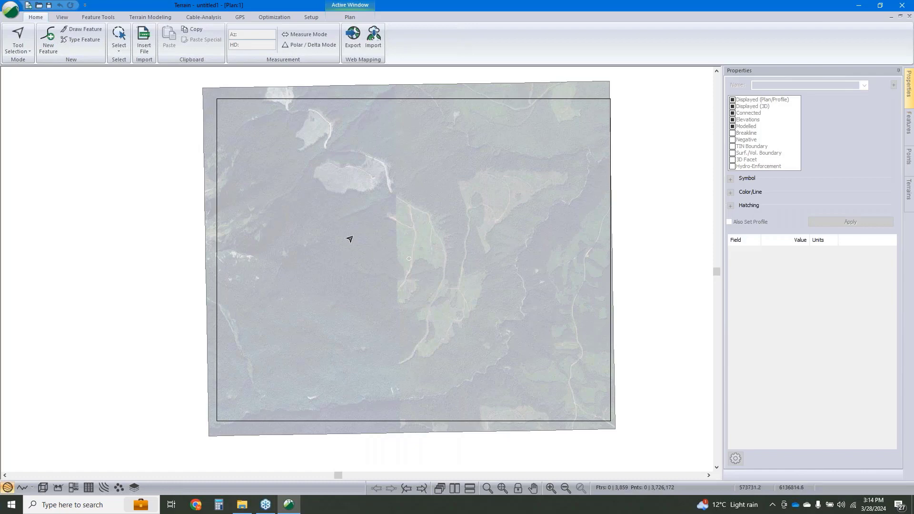
pyautogui.moveTo(526, 307)
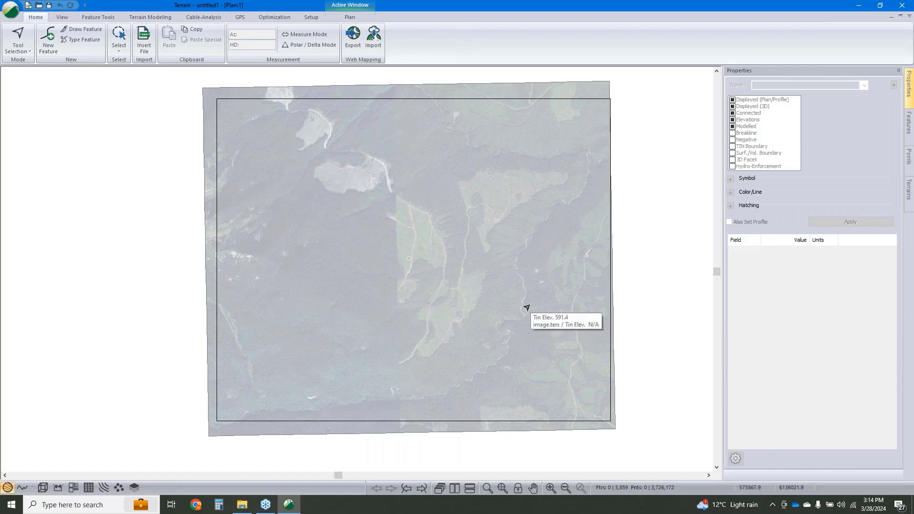
pyautogui.click(40, 486)
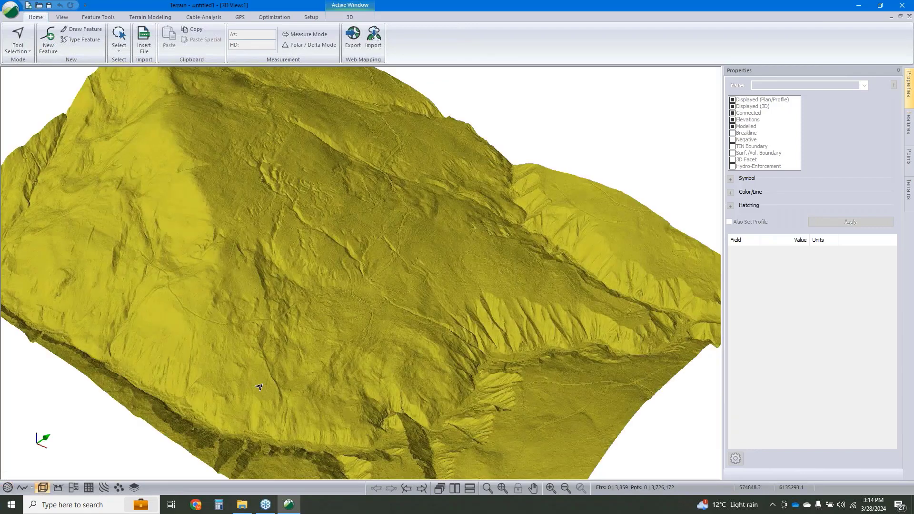
pyautogui.moveTo(259, 387)
# - Start the Streams & Ponds hydrology tool on the current TIN and set the stream drainage area to 100000 sq. m
pyautogui.click(138, 16)
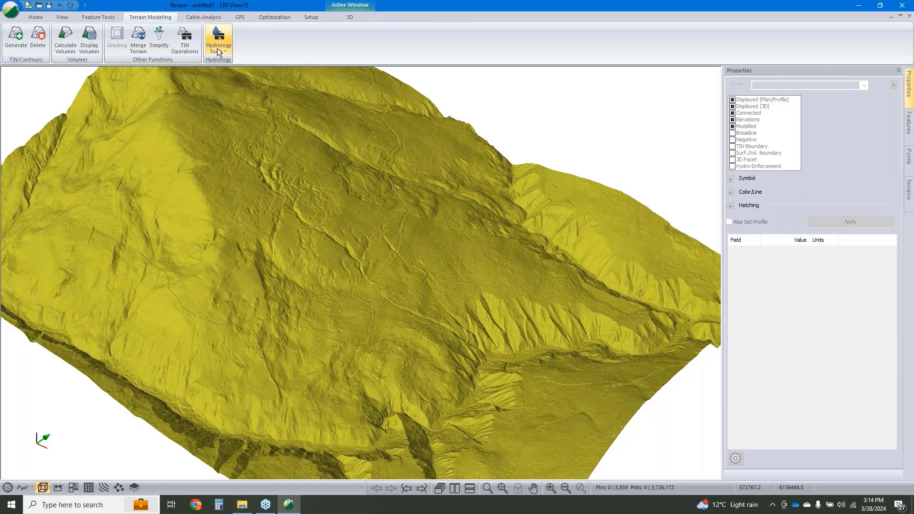
pyautogui.click(217, 48)
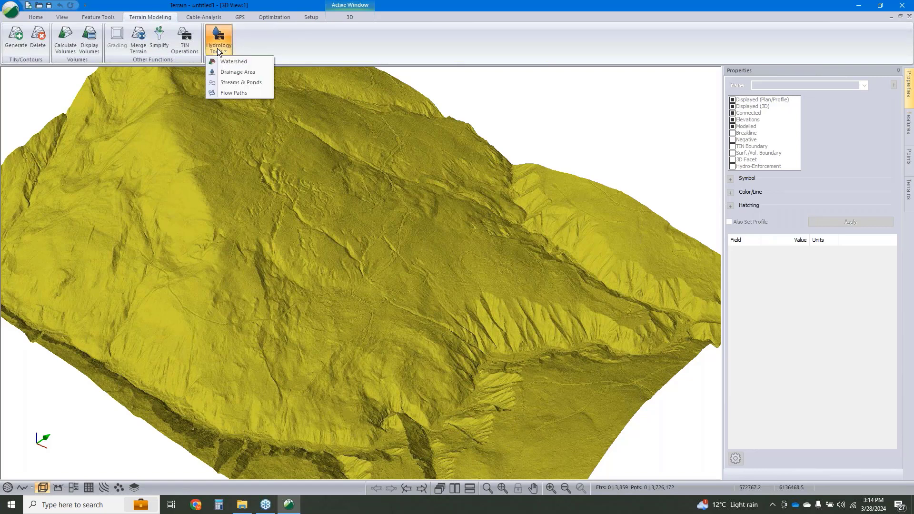
pyautogui.click(228, 84)
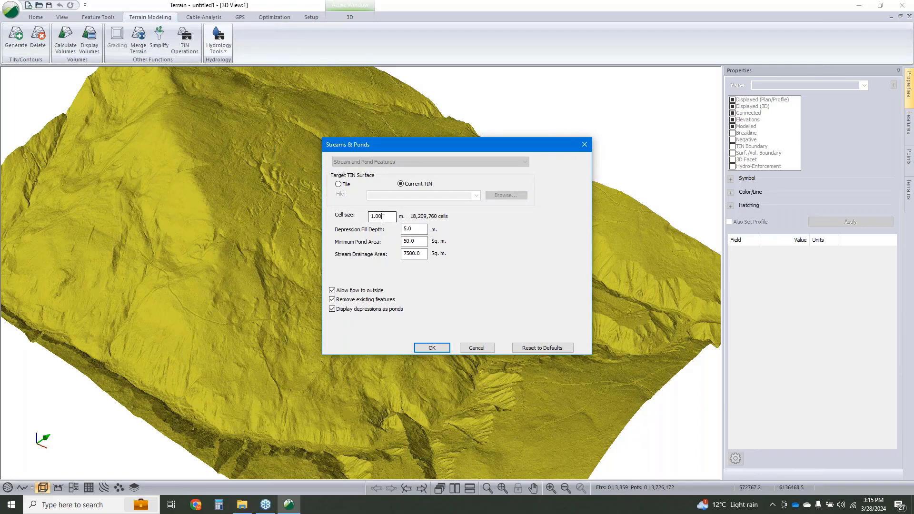
pyautogui.moveTo(382, 218); pyautogui.dragTo(375, 218)
pyautogui.moveTo(419, 241); pyautogui.dragTo(366, 242)
pyautogui.press('Tab')
pyautogui.click(410, 254)
pyautogui.moveTo(410, 254); pyautogui.dragTo(403, 254)
pyautogui.moveTo(425, 254); pyautogui.dragTo(395, 252)
pyautogui.moveTo(409, 255); pyautogui.dragTo(401, 259)
pyautogui.write('1000')
# - Set the depression fill depth to 0.1 m and generate the streams and ponds
pyautogui.moveTo(415, 229); pyautogui.dragTo(366, 232)
pyautogui.write('.1')
pyautogui.click(431, 347)
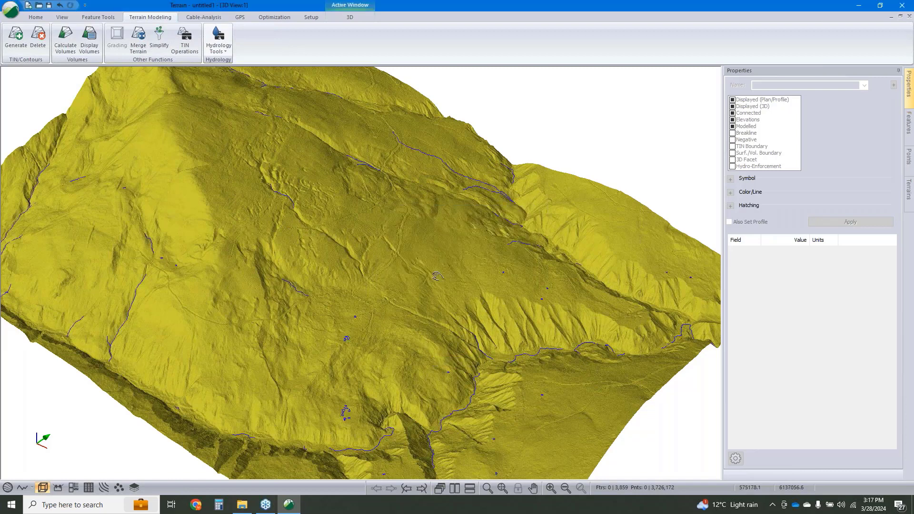
# - Examine the generated stream lines along the upper mountain slopes in the 3D view
pyautogui.moveTo(450, 293); pyautogui.dragTo(388, 333, button='middle')
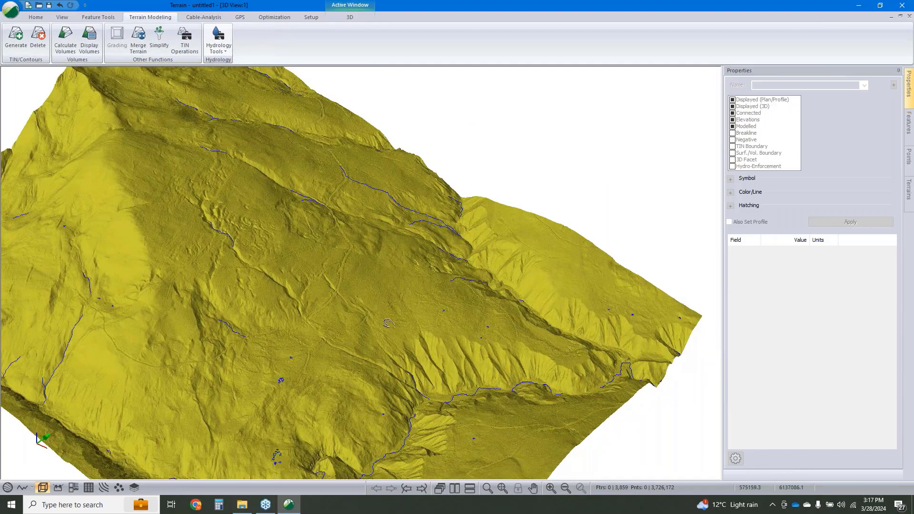
pyautogui.moveTo(416, 251); pyautogui.dragTo(398, 316, button='middle')
pyautogui.scroll(1, 398, 316)
pyautogui.moveTo(375, 328); pyautogui.dragTo(269, 302)
pyautogui.moveTo(208, 72); pyautogui.dragTo(257, 244, button='middle')
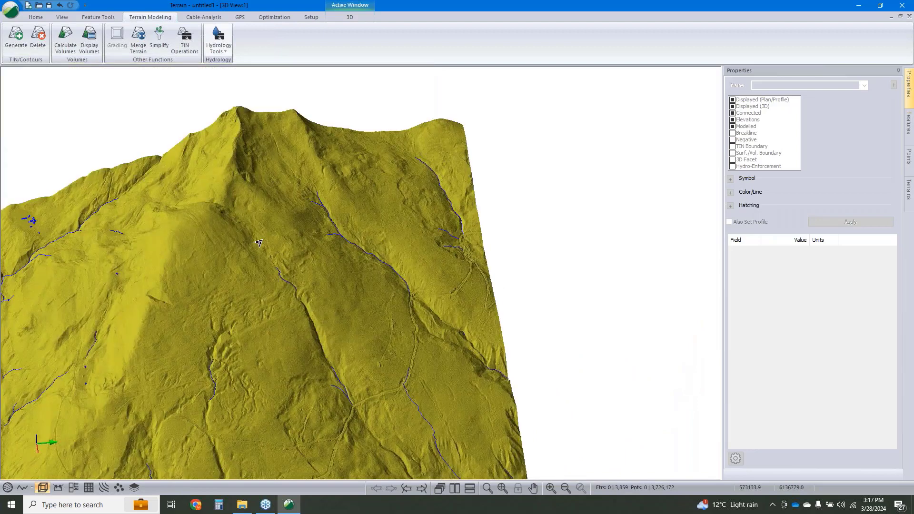
pyautogui.scroll(1, 271, 265)
pyautogui.scroll(3, 326, 207)
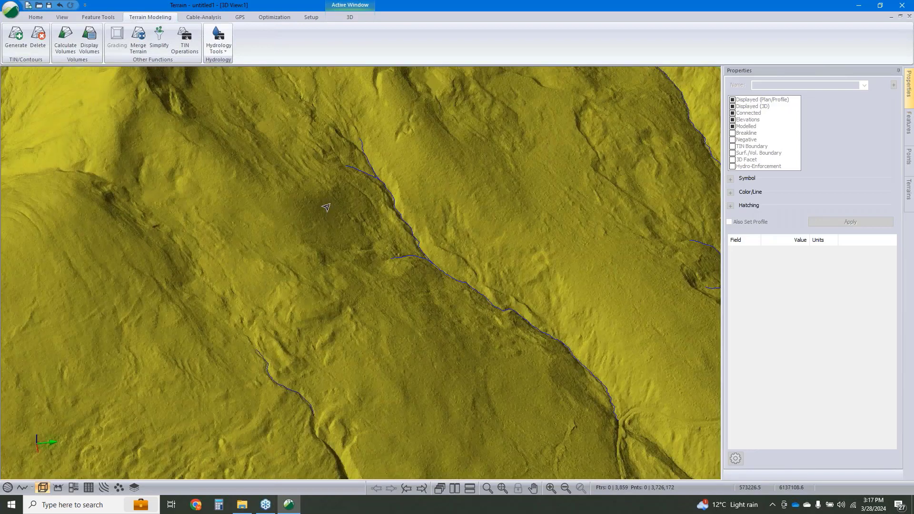
pyautogui.moveTo(326, 208); pyautogui.dragTo(321, 317, button='middle')
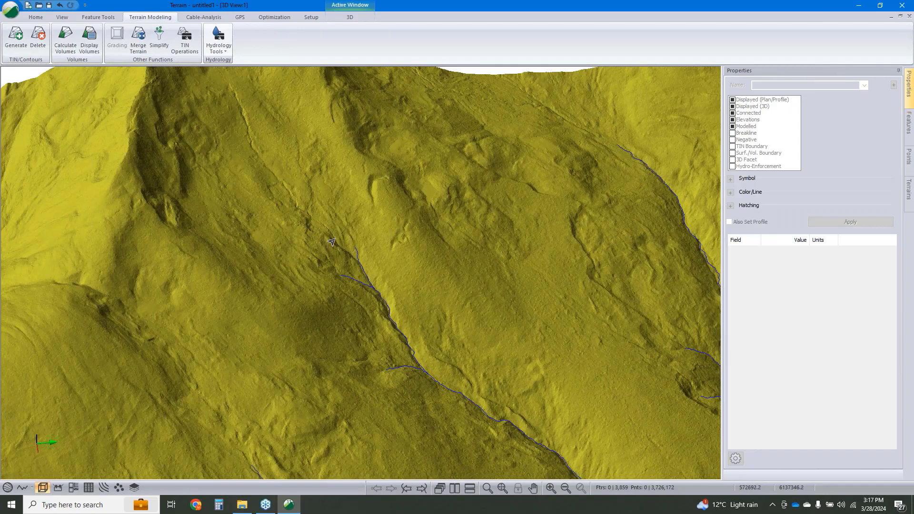
pyautogui.moveTo(332, 242); pyautogui.dragTo(270, 250, button='middle')
# - Check the stream drainage area in the Streams & Ponds settings, leaving them without running the tool
pyautogui.click(219, 39)
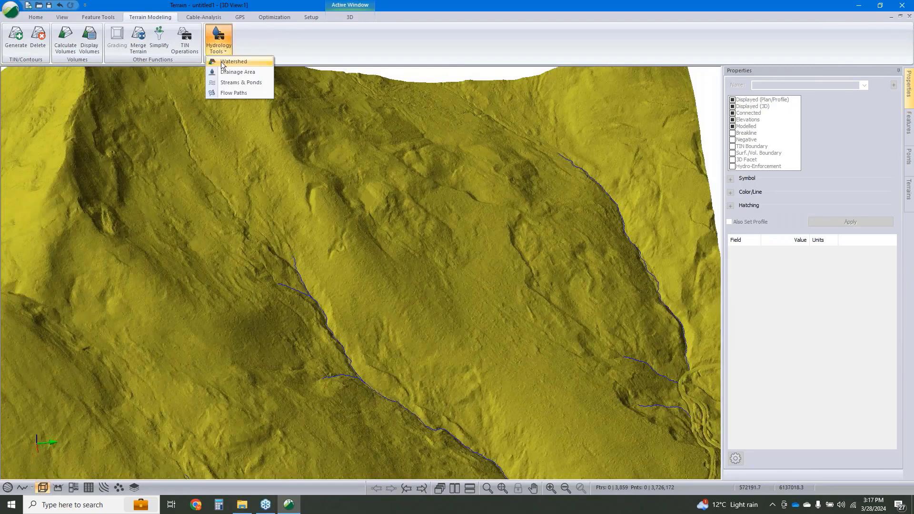
pyautogui.click(242, 82)
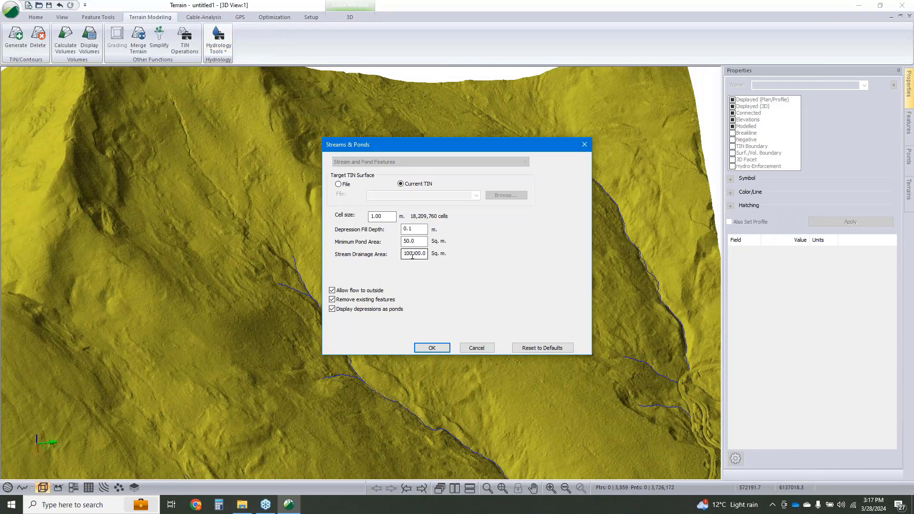
pyautogui.moveTo(403, 253); pyautogui.dragTo(412, 254)
pyautogui.click(476, 348)
# - Follow the streams down to the valley bottom and select the stream line at its upper end near the confluence
pyautogui.moveTo(406, 476); pyautogui.dragTo(423, 257, button='middle')
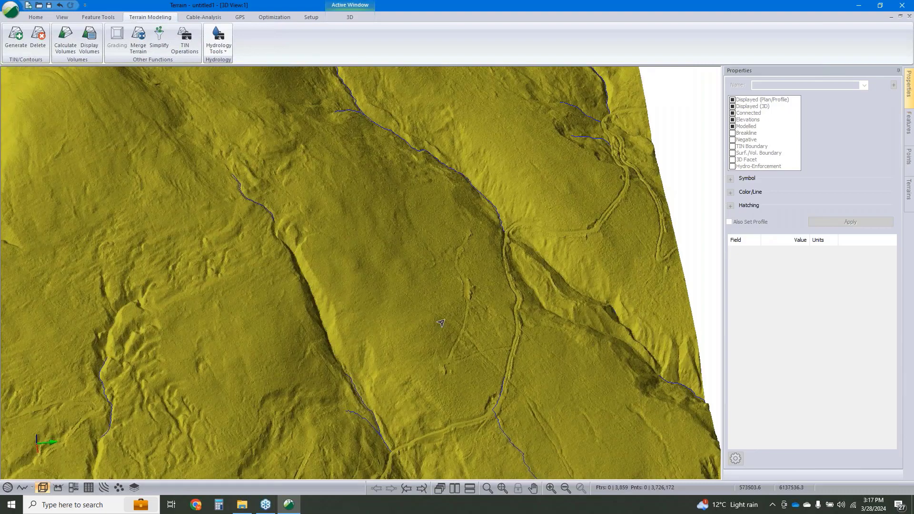
pyautogui.moveTo(441, 323); pyautogui.dragTo(439, 214, button='middle')
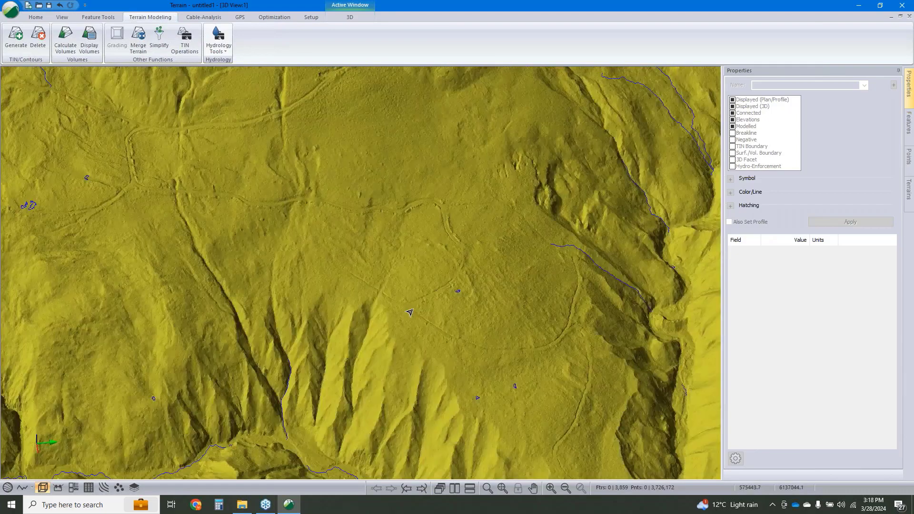
pyautogui.moveTo(408, 436); pyautogui.dragTo(410, 312, button='middle')
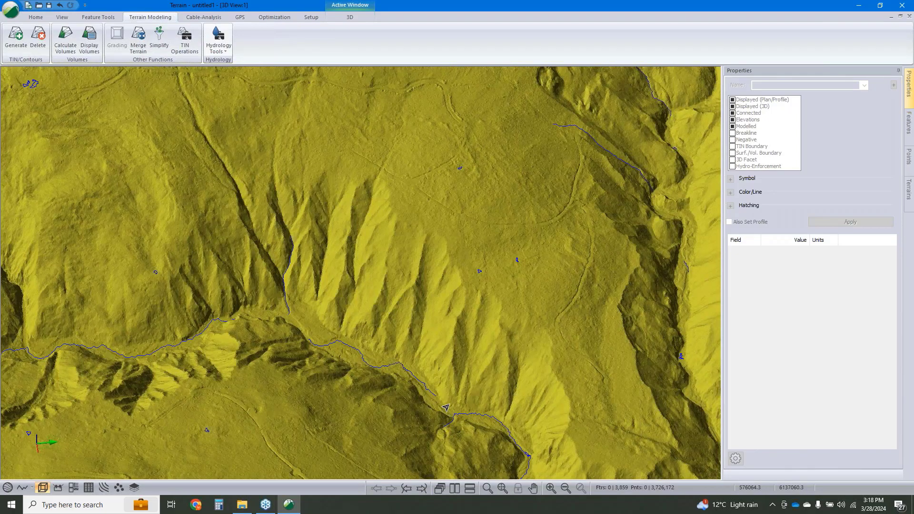
pyautogui.scroll(1, 445, 407)
pyautogui.scroll(5, 445, 407)
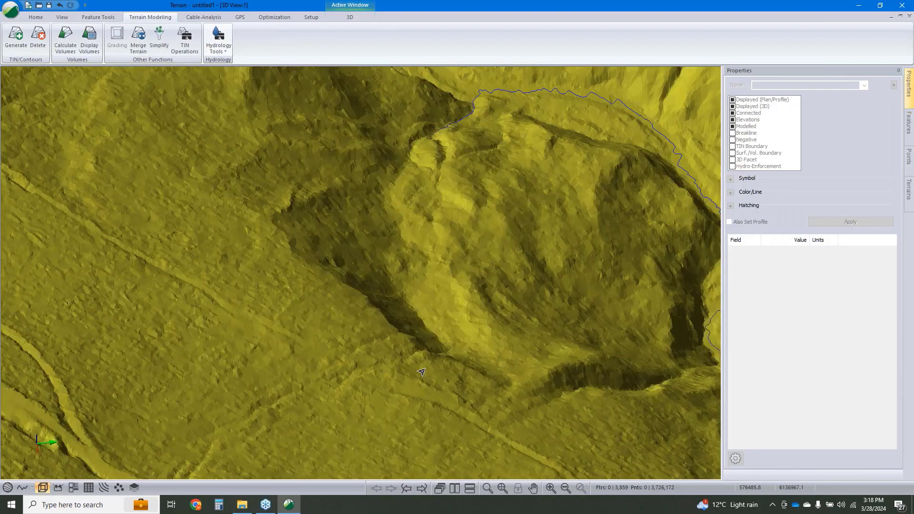
pyautogui.moveTo(432, 77); pyautogui.dragTo(386, 275, button='middle')
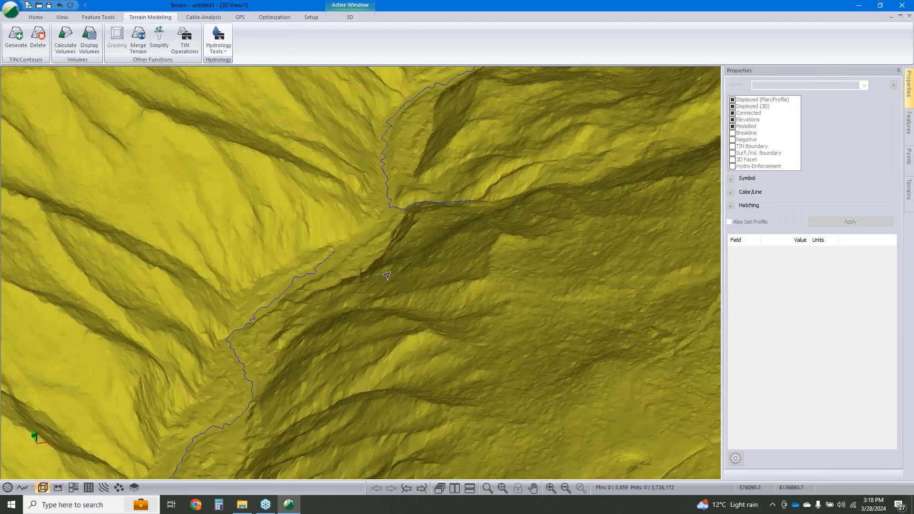
pyautogui.scroll(1, 310, 300)
pyautogui.scroll(1, 306, 327)
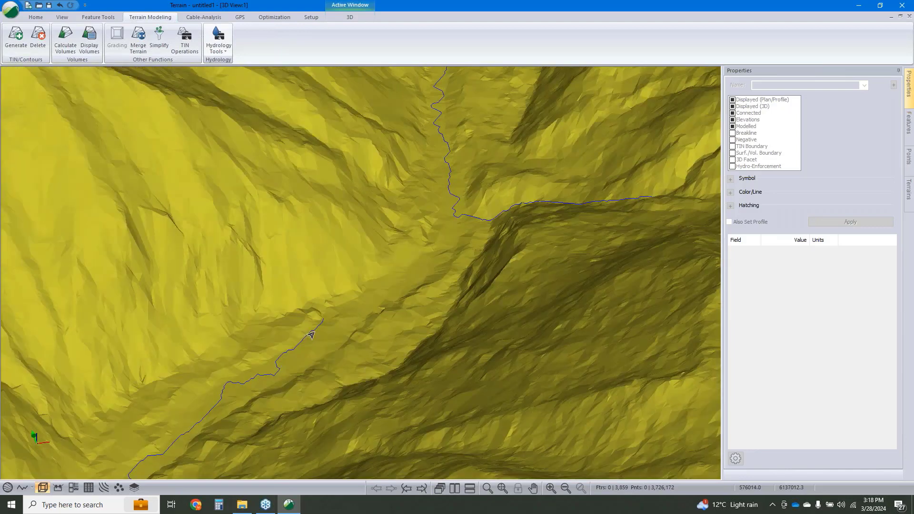
pyautogui.click(318, 330)
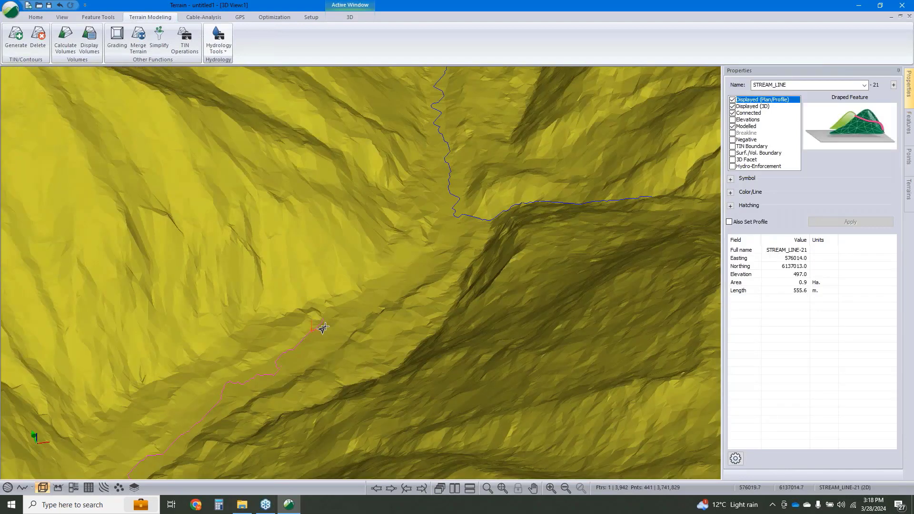
pyautogui.moveTo(322, 326)
pyautogui.click(217, 50)
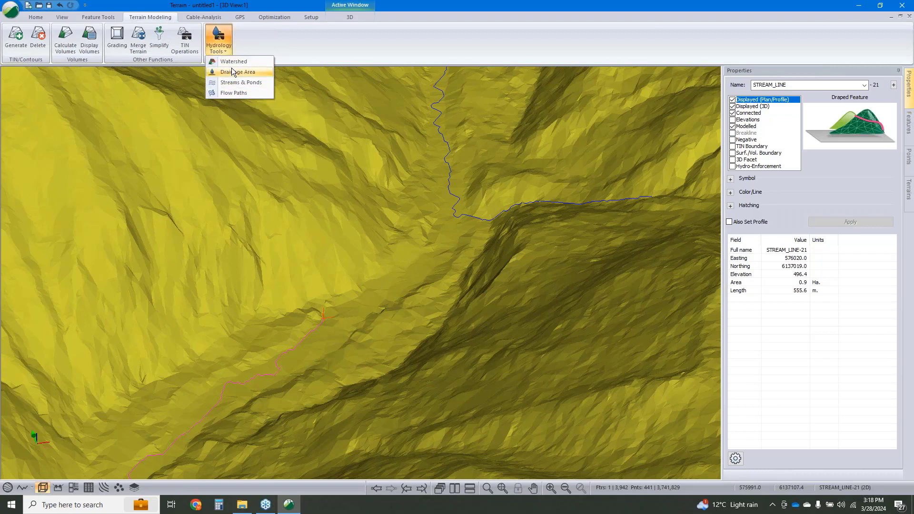
pyautogui.click(233, 94)
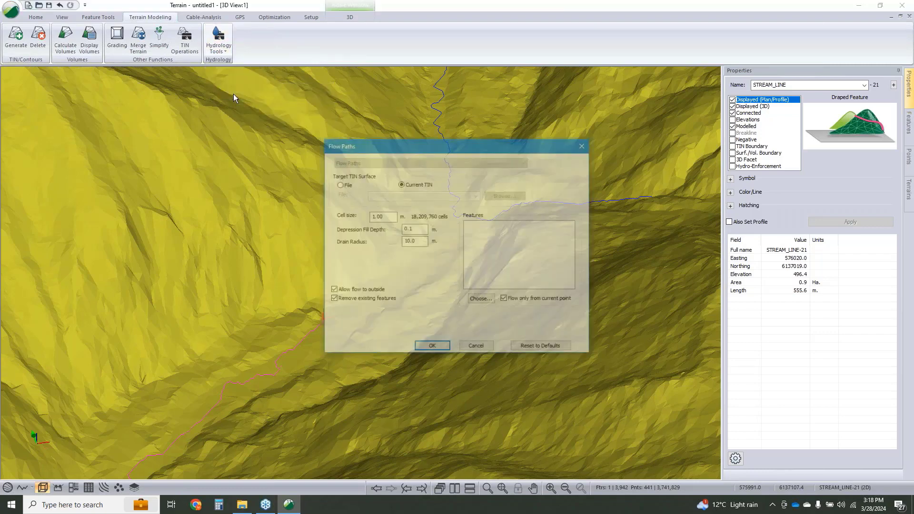
pyautogui.click(476, 347)
# - Check the depression fill depth in the Streams & Ponds settings, leaving them without running the tool
pyautogui.click(219, 47)
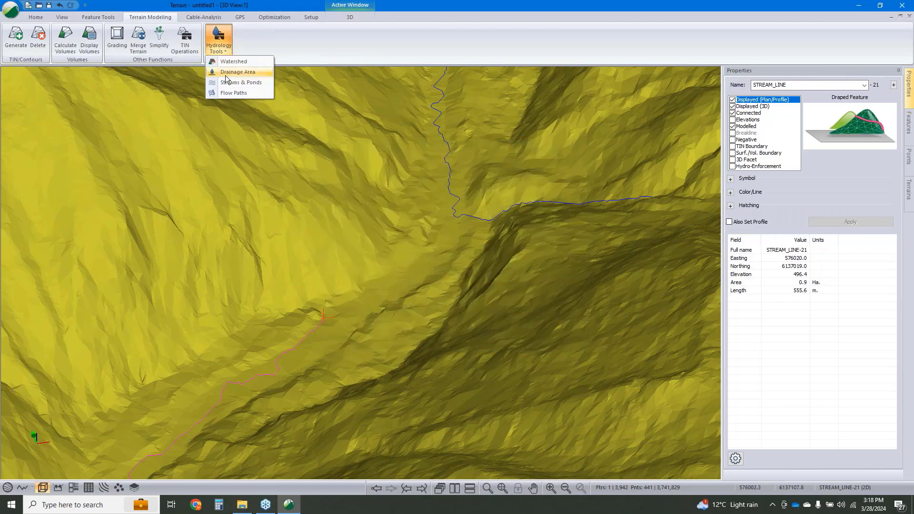
pyautogui.click(226, 76)
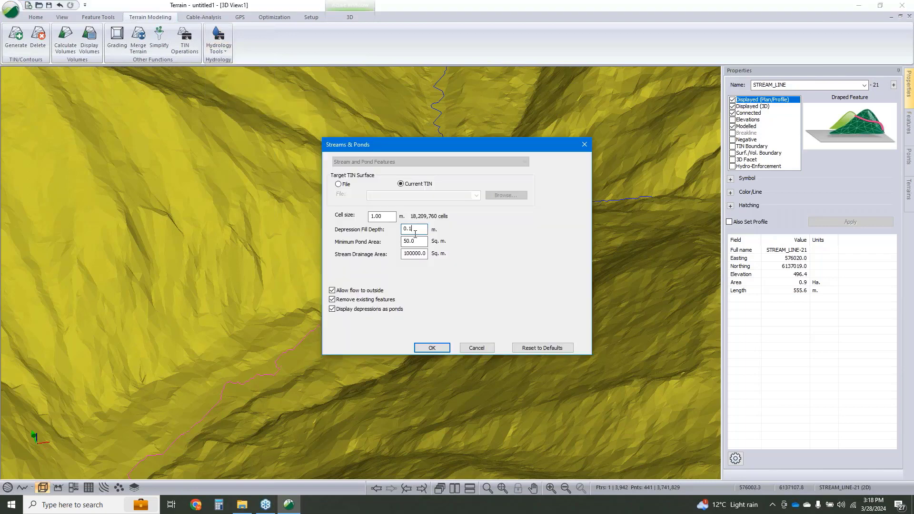
pyautogui.moveTo(412, 230); pyautogui.dragTo(407, 233)
pyautogui.click(477, 348)
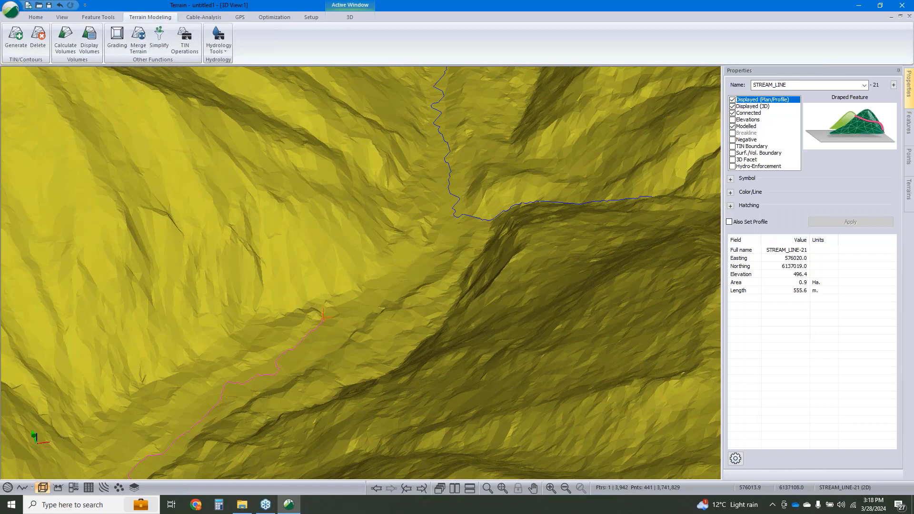
# - Regenerate the streams and ponds with a depression fill depth of 5 m and a stream drainage area of 15000 sq. m
pyautogui.click(225, 49)
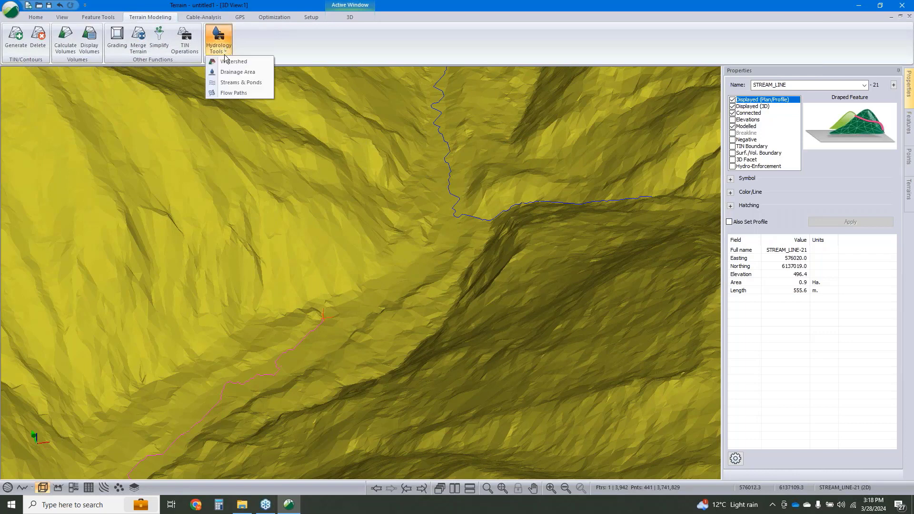
pyautogui.click(239, 85)
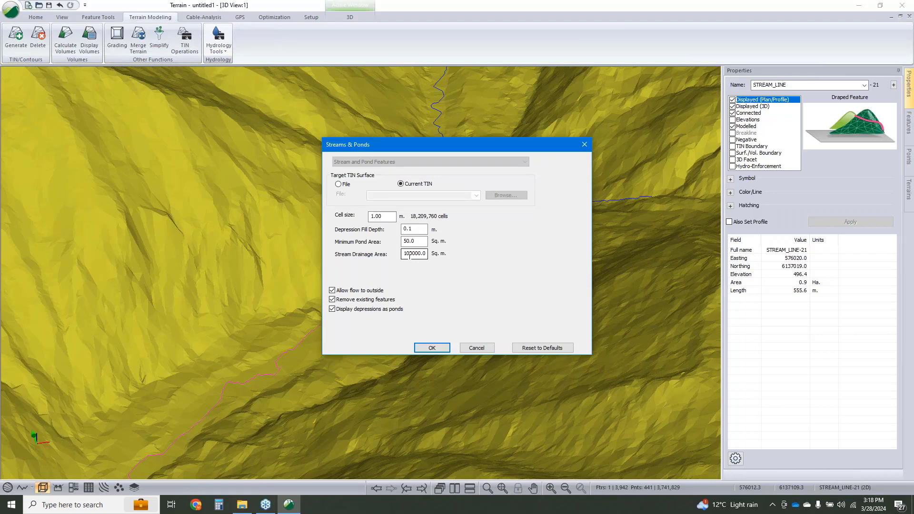
pyautogui.doubleClick(412, 229)
pyautogui.write('5')
pyautogui.click(412, 253)
pyautogui.press('BackSpace')
pyautogui.press('BackSpace')
pyautogui.write('5')
pyautogui.click(435, 349)
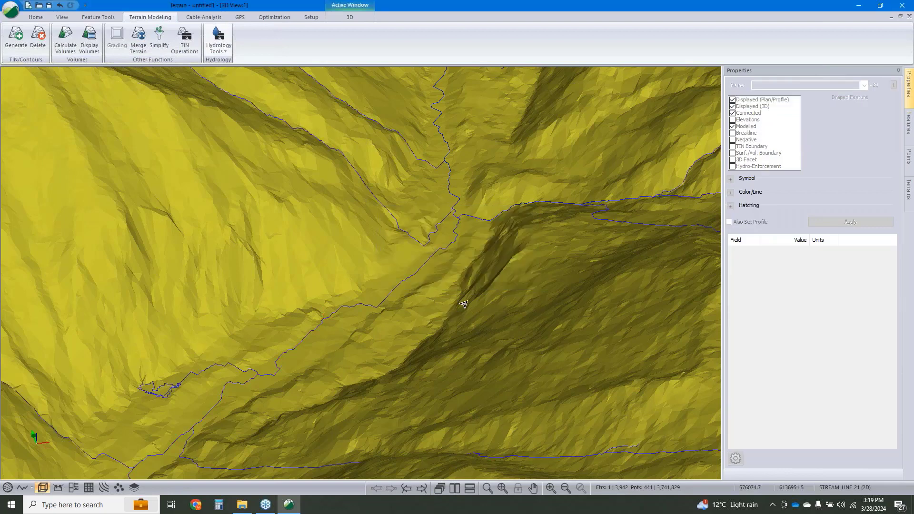
# - Look over the streams on the valley slope and recheck the Streams & Ponds settings without running the tool
pyautogui.moveTo(464, 304); pyautogui.dragTo(287, 240)
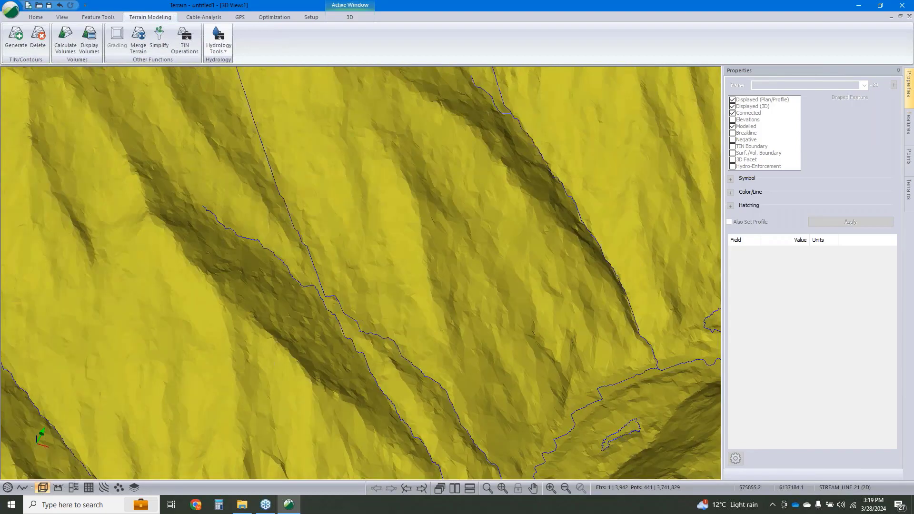
pyautogui.click(217, 53)
pyautogui.click(231, 84)
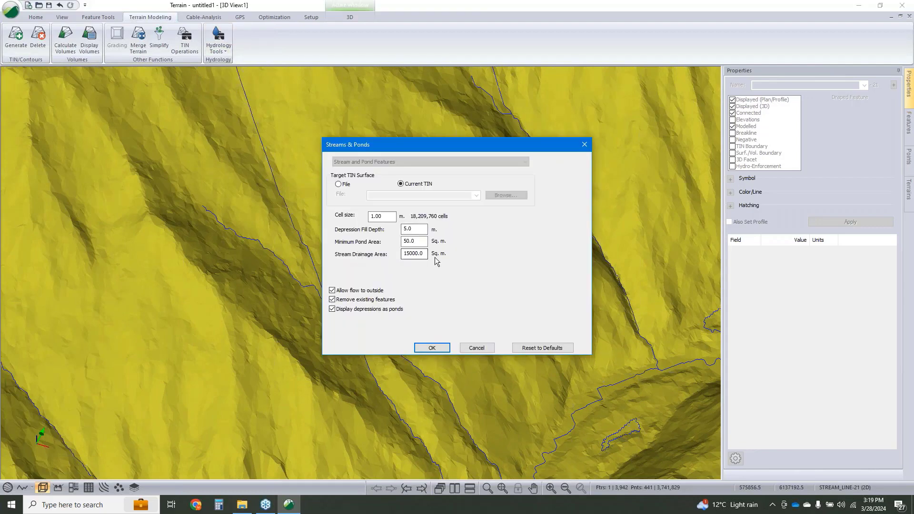
pyautogui.click(471, 348)
# - Examine the regenerated streams and the pond outlines along the valley bottom up close
pyautogui.moveTo(509, 391); pyautogui.dragTo(522, 226, button='middle')
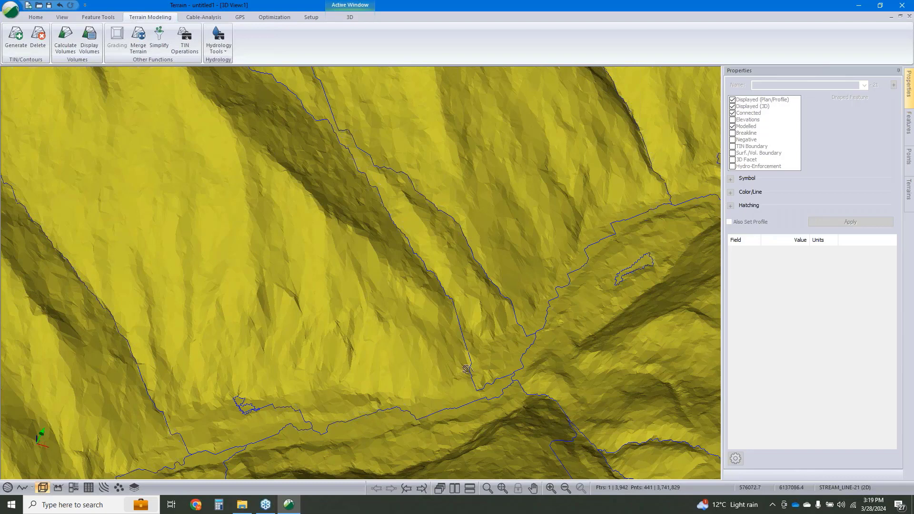
pyautogui.scroll(2, 534, 286)
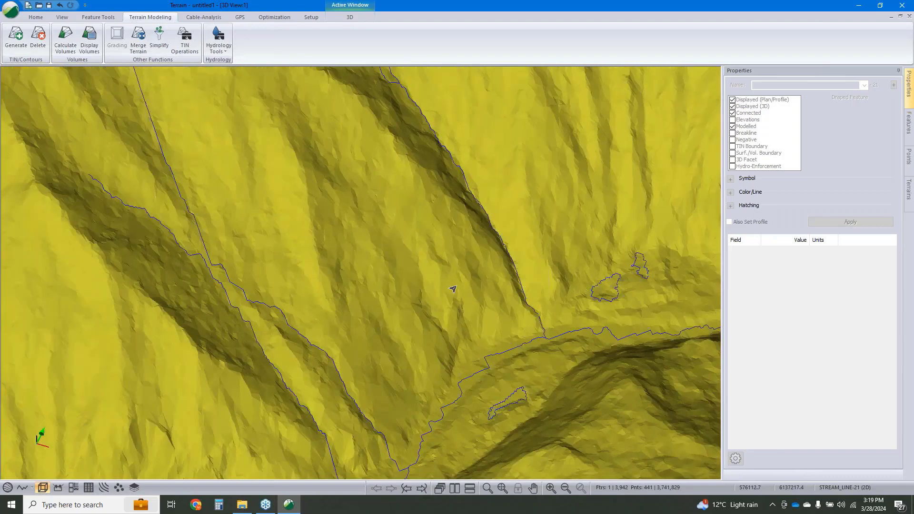
pyautogui.moveTo(452, 289); pyautogui.dragTo(322, 311, button='middle')
pyautogui.moveTo(676, 311); pyautogui.dragTo(520, 292, button='middle')
pyautogui.scroll(-1, 481, 328)
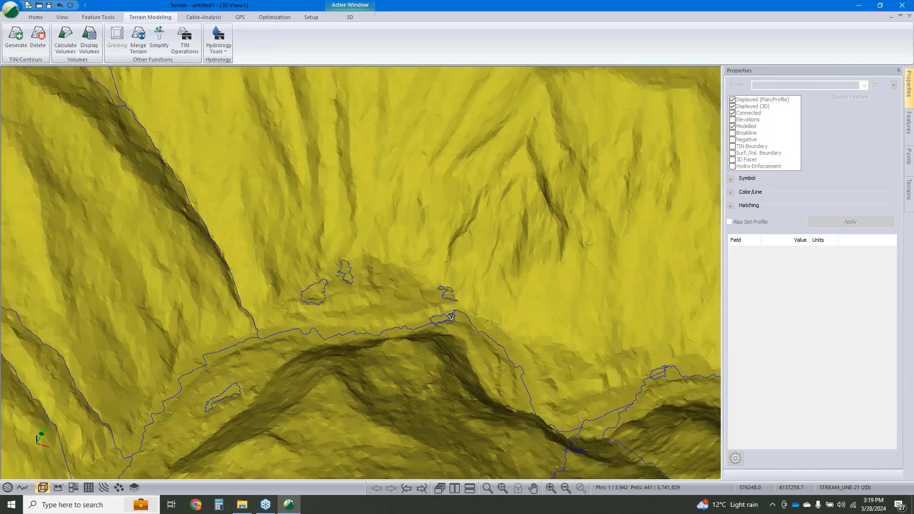
pyautogui.scroll(4, 458, 352)
pyautogui.moveTo(409, 241); pyautogui.dragTo(412, 346, button='middle')
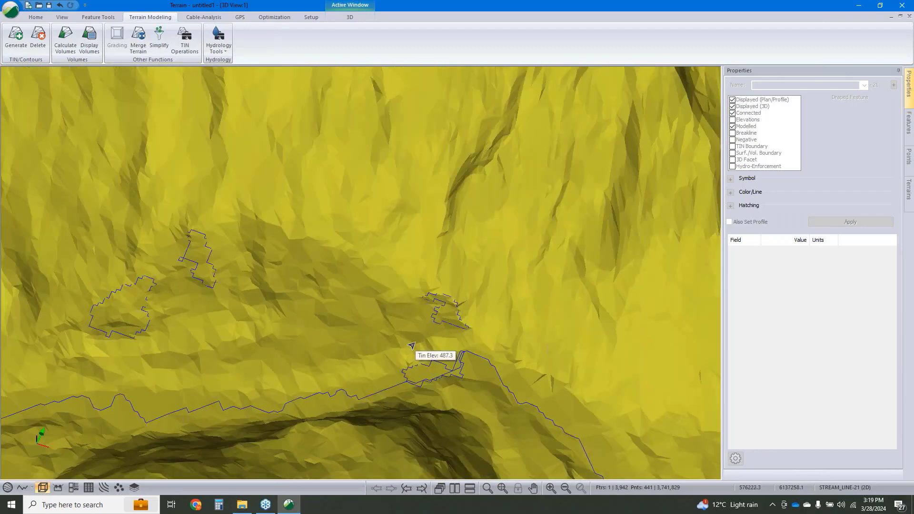
# - Check the minimum pond area in the Streams & Ponds settings, leaving the value as it is
pyautogui.click(218, 47)
pyautogui.click(233, 81)
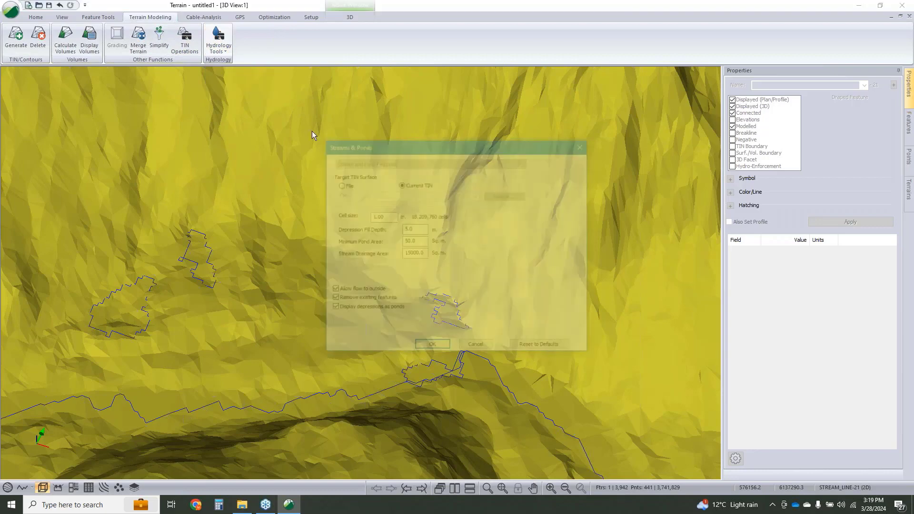
pyautogui.doubleClick(414, 242)
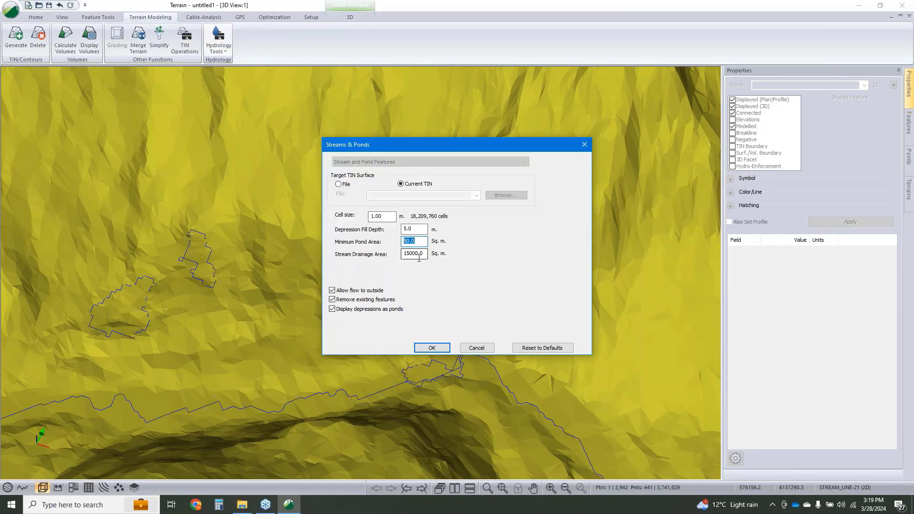
pyautogui.click(432, 347)
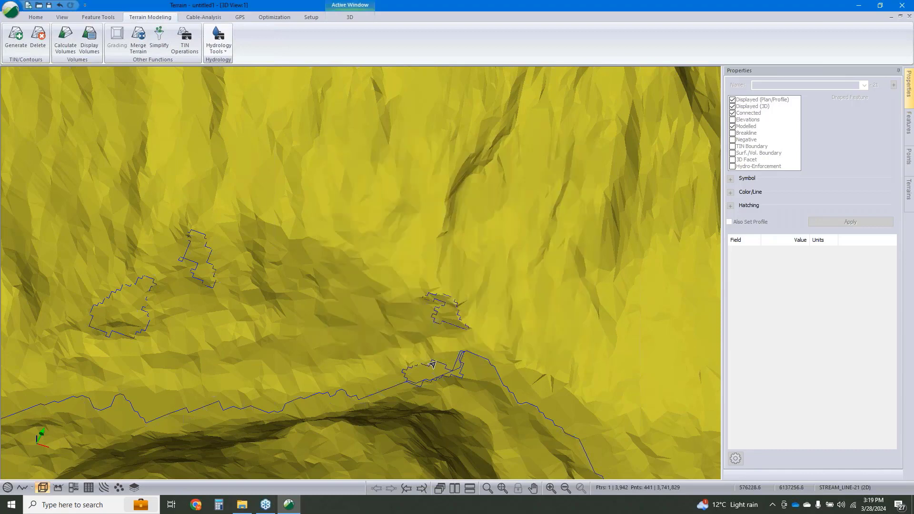
# - Select the pond outline beside the valley-bottom stream and add the Sq.Units geometry field to its displayed properties to read its area
pyautogui.click(431, 360)
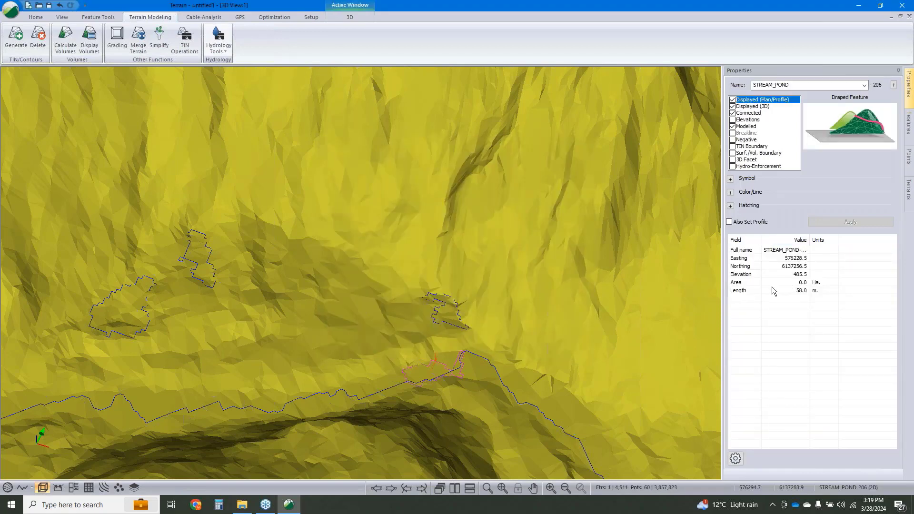
pyautogui.click(735, 458)
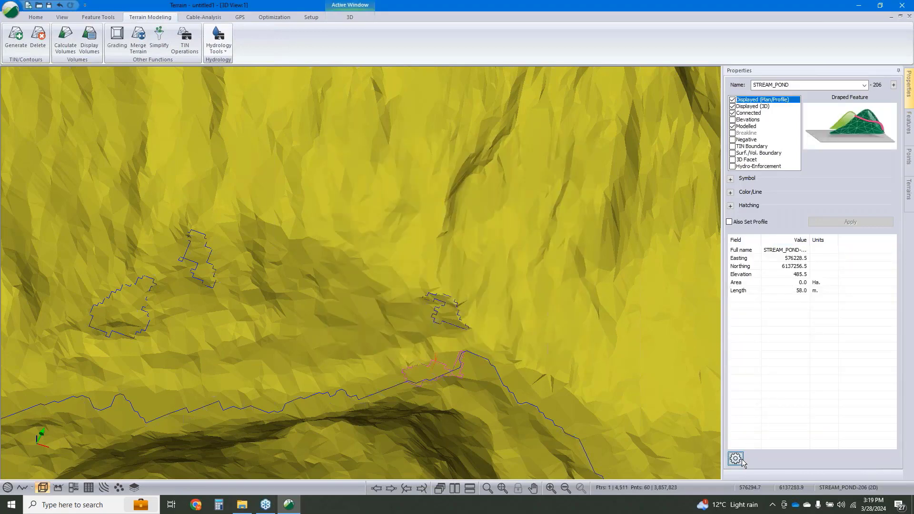
pyautogui.click(420, 288)
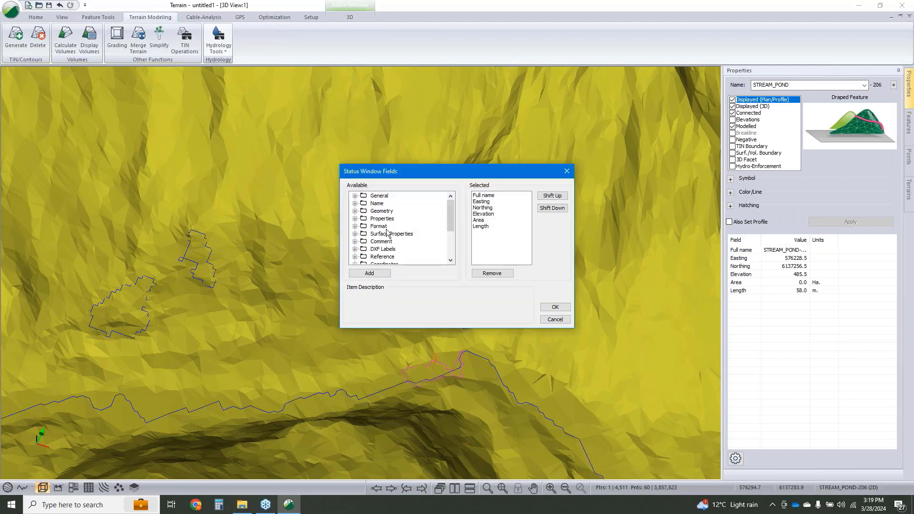
pyautogui.click(355, 211)
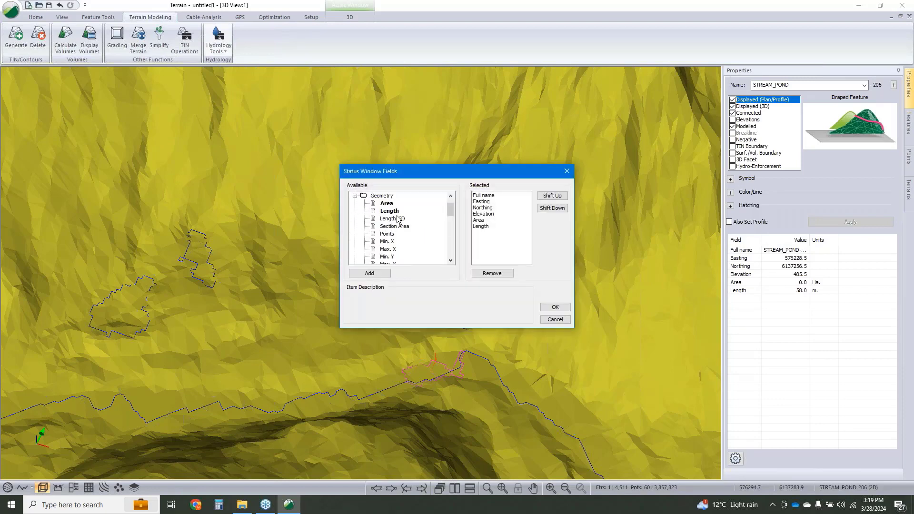
pyautogui.scroll(-3, 398, 233)
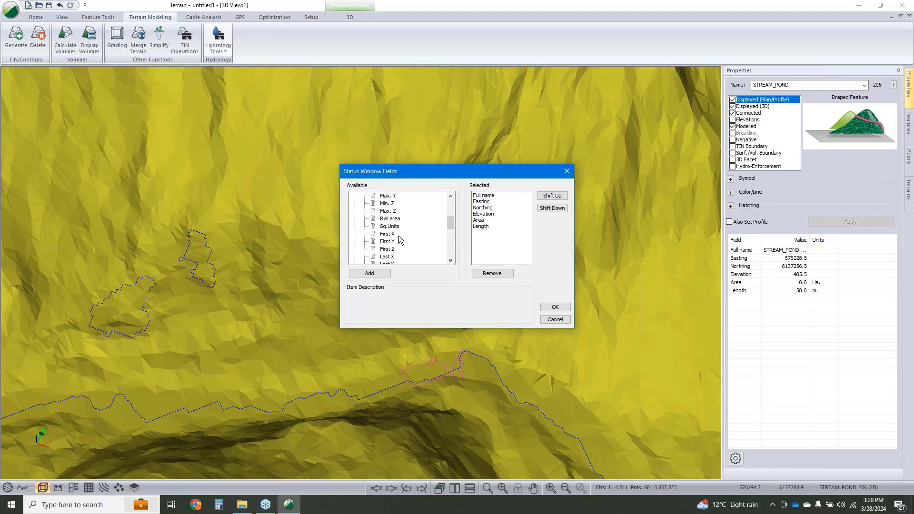
pyautogui.doubleClick(395, 227)
pyautogui.click(555, 307)
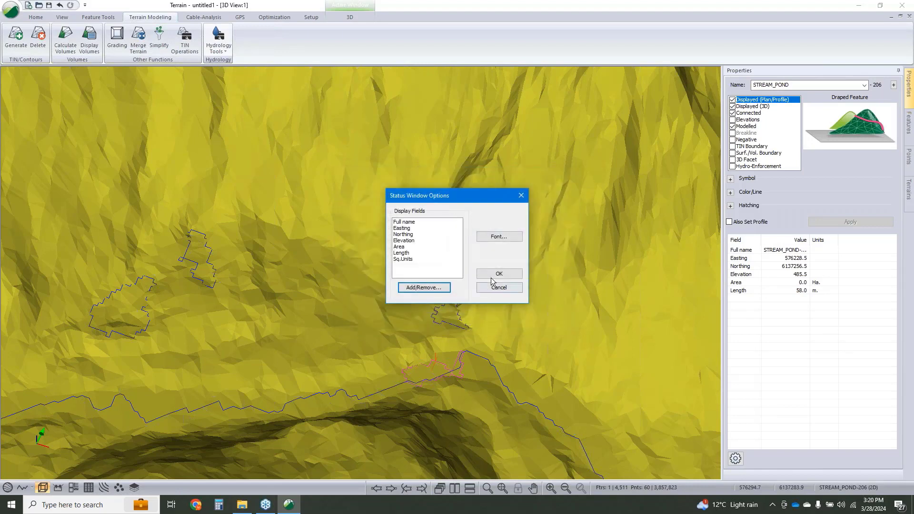
pyautogui.click(497, 275)
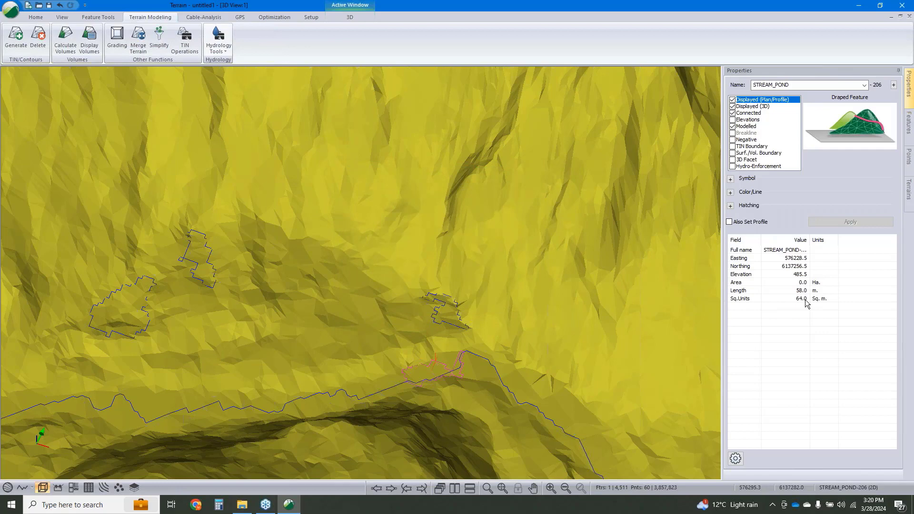
pyautogui.click(804, 283)
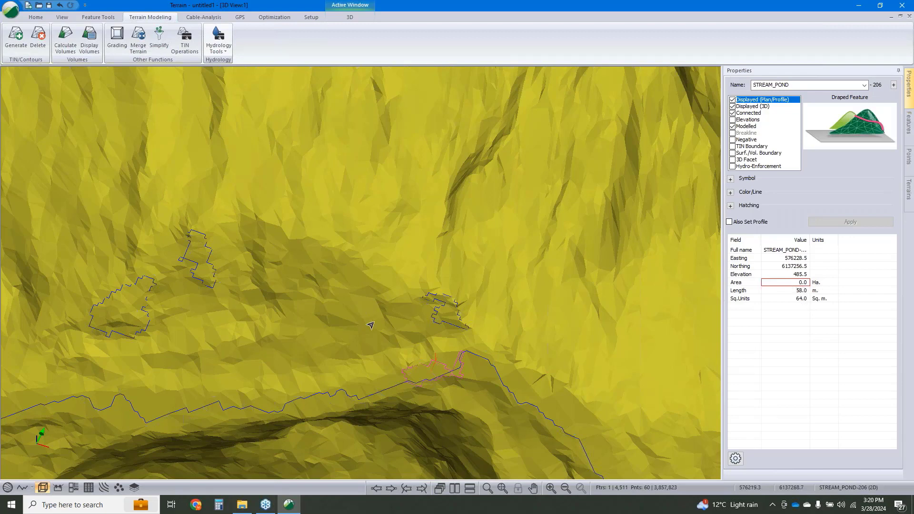
# - In the plan view, generate watersheds on the current TIN with 1 m cells, a 5 m depression fill depth and a 4000 sq. m minimum area
pyautogui.scroll(-4, 402, 334)
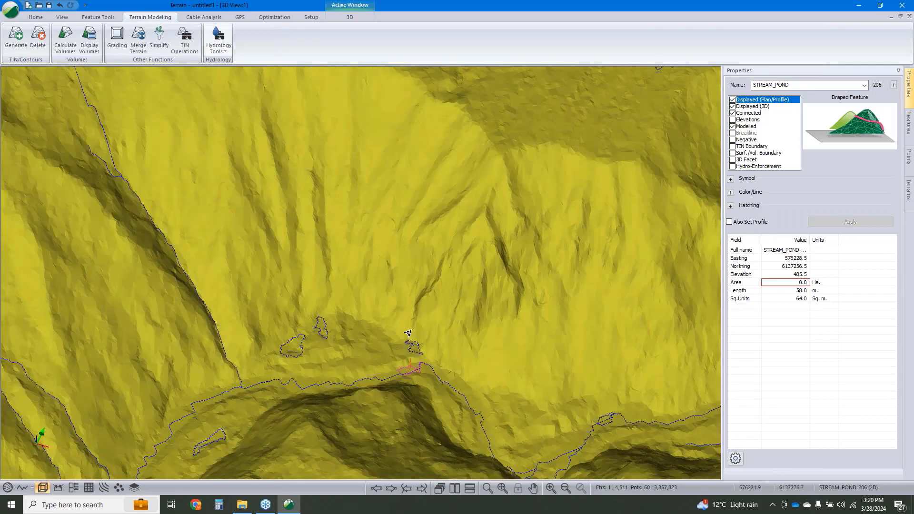
pyautogui.scroll(-5, 408, 333)
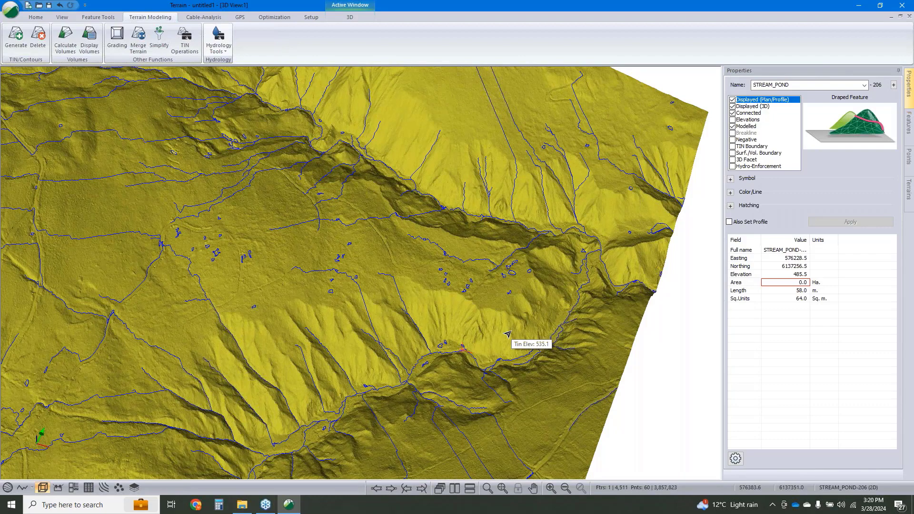
pyautogui.click(7, 489)
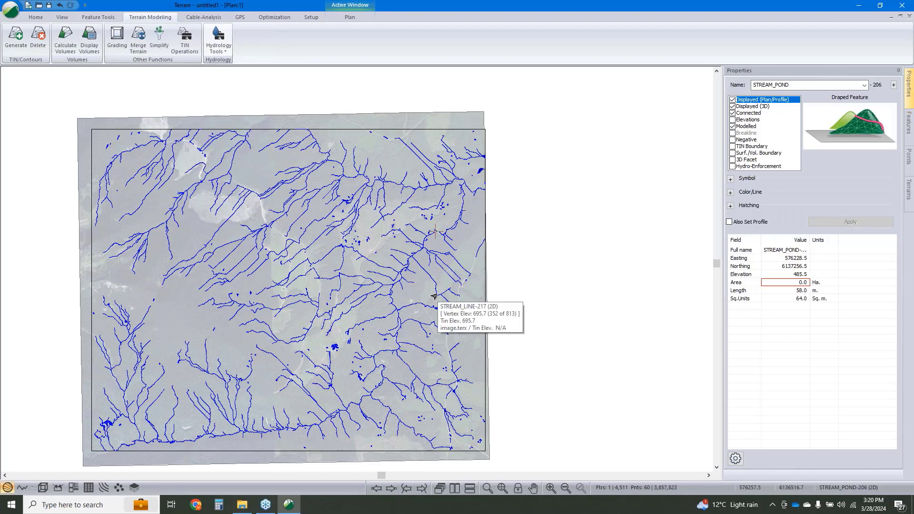
pyautogui.click(219, 48)
pyautogui.click(232, 62)
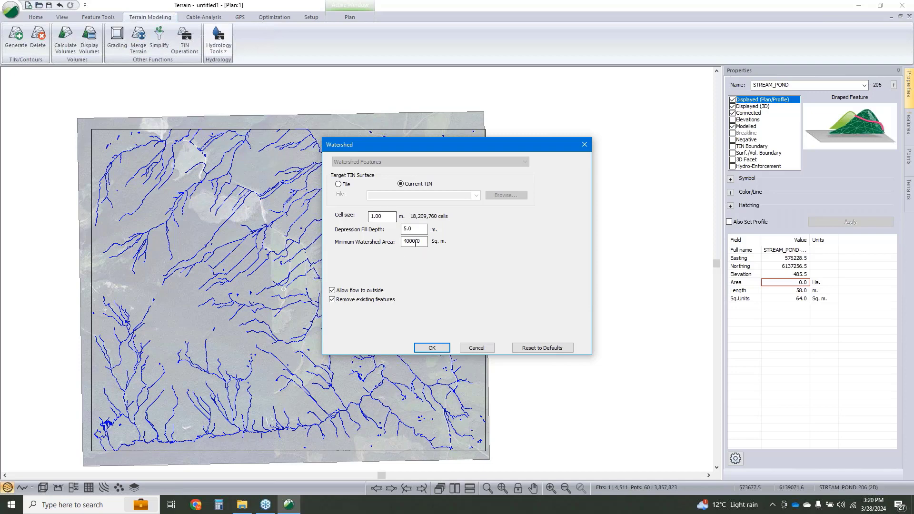
pyautogui.moveTo(423, 242); pyautogui.dragTo(401, 243)
pyautogui.click(432, 347)
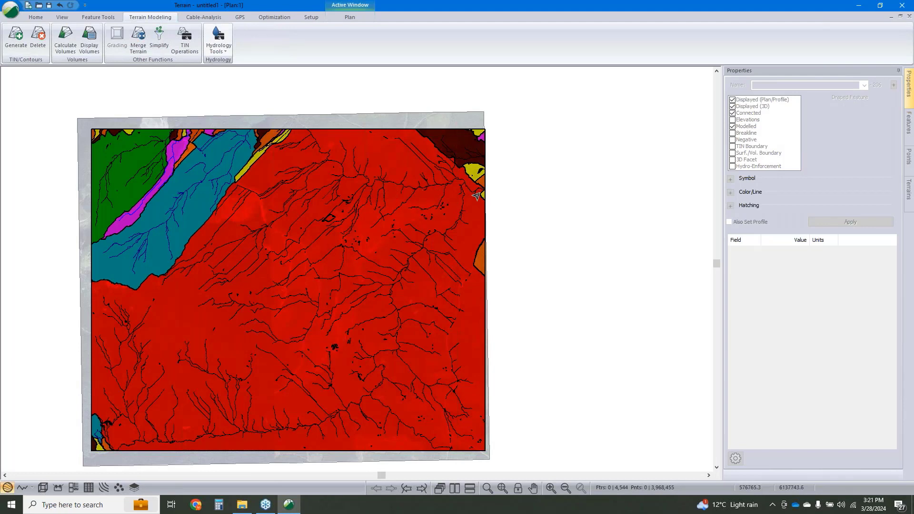
# - Select the largest catchment to examine its extent and area, and clear the selection
pyautogui.moveTo(477, 191)
pyautogui.click(286, 310)
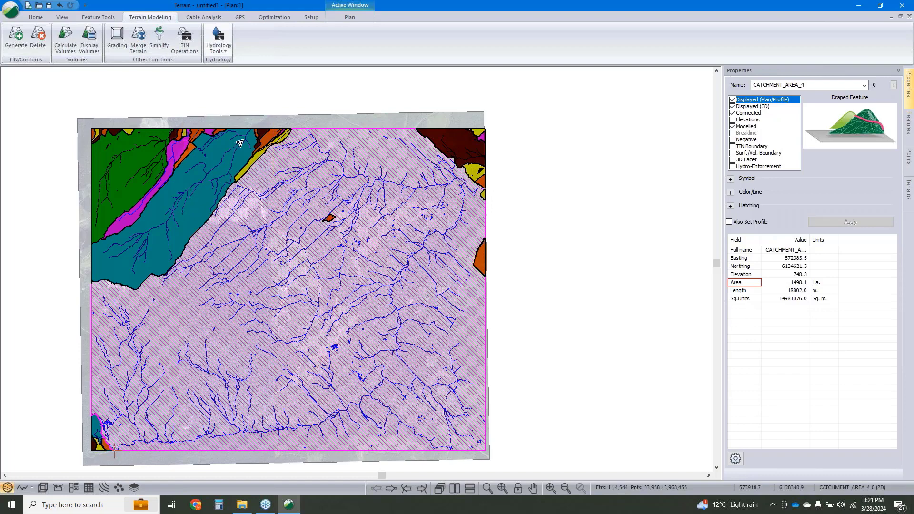
pyautogui.click(548, 275)
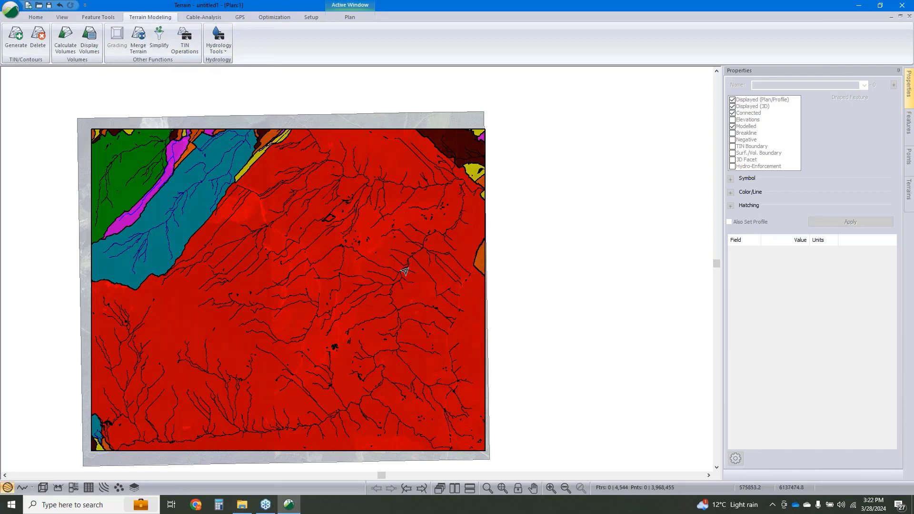
# - Delete the generated watersheds, keeping the terrain model and the streams and ponds
pyautogui.click(37, 38)
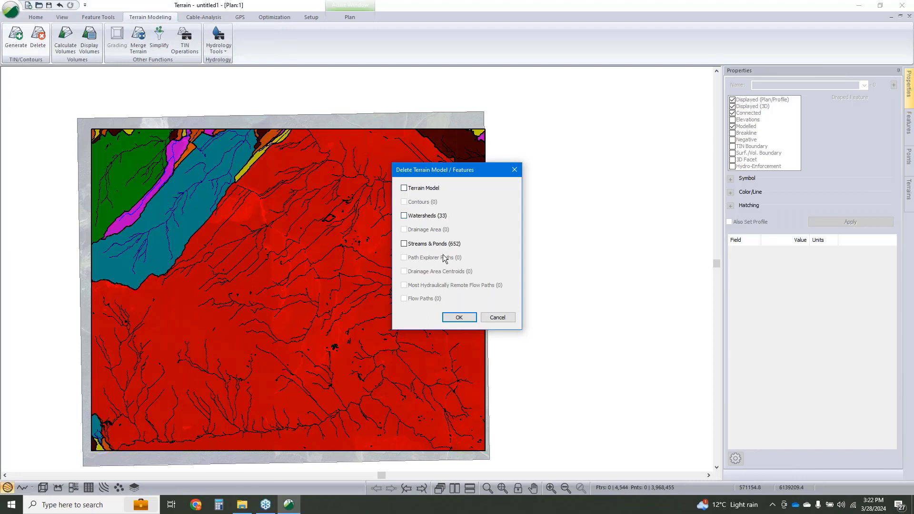
pyautogui.click(404, 215)
pyautogui.click(459, 317)
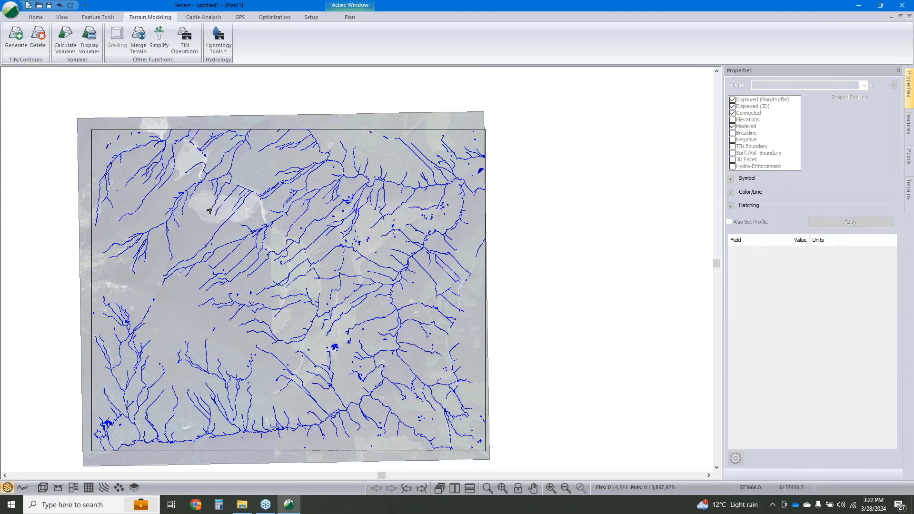
# - Select the stream line that runs through the small pond just below the end of the visible road in the plan view
pyautogui.scroll(4, 197, 184)
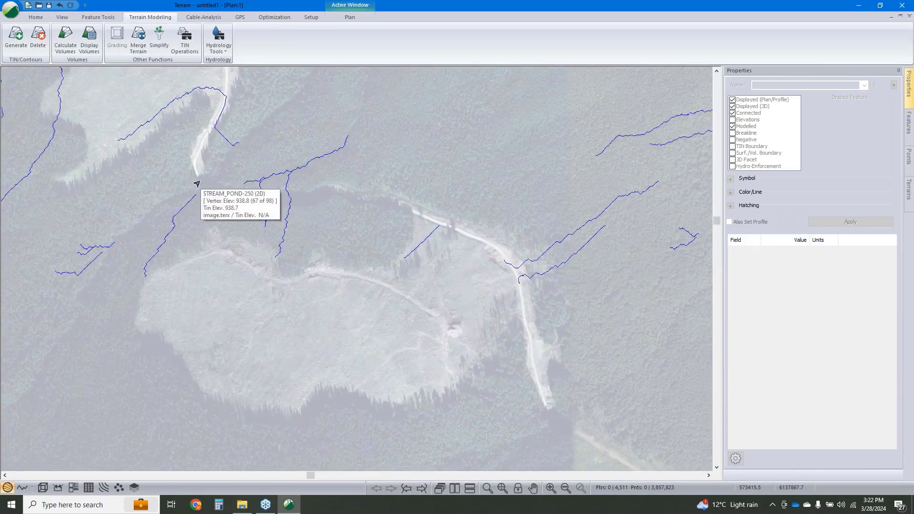
pyautogui.scroll(3, 228, 235)
pyautogui.click(246, 260)
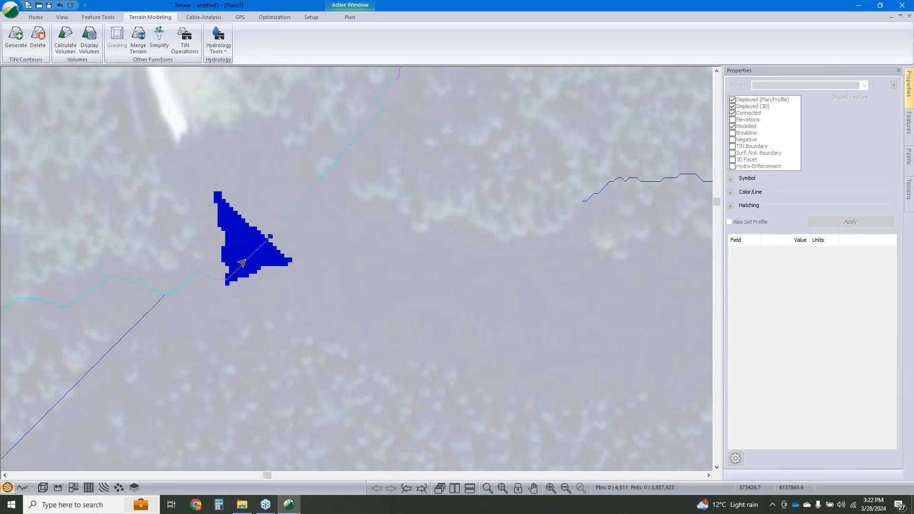
# - In the 3D view, pick the point on the selected stream line at the upstream edge of the pond by the road crossing
pyautogui.click(42, 487)
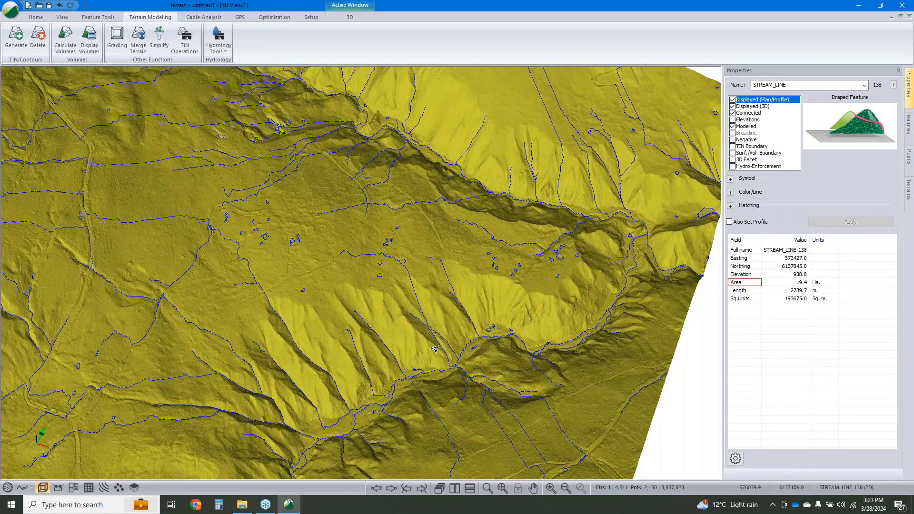
pyautogui.scroll(-5, 435, 349)
pyautogui.scroll(4, 301, 287)
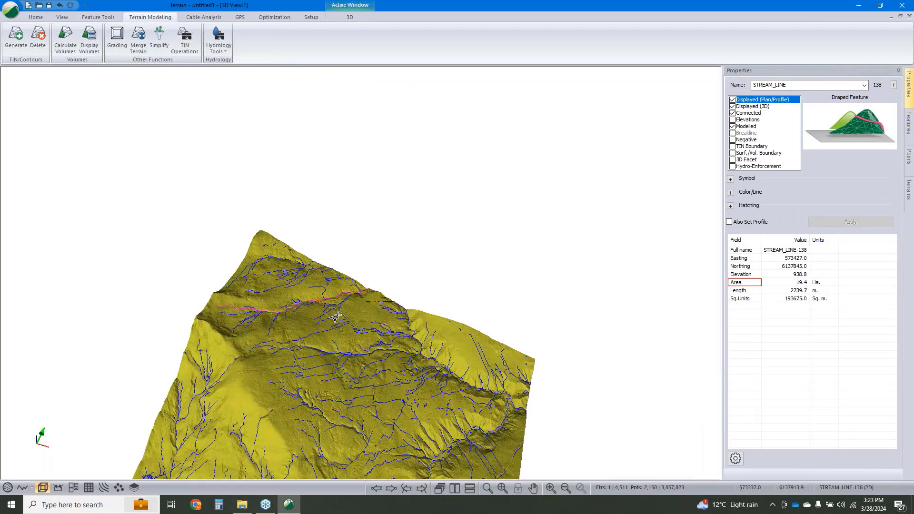
pyautogui.moveTo(275, 316); pyautogui.dragTo(135, 235)
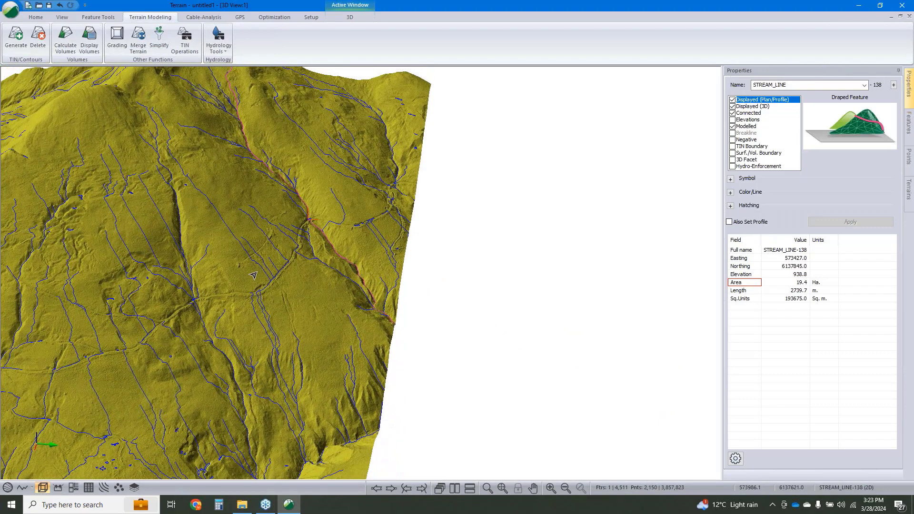
pyautogui.scroll(1, 305, 332)
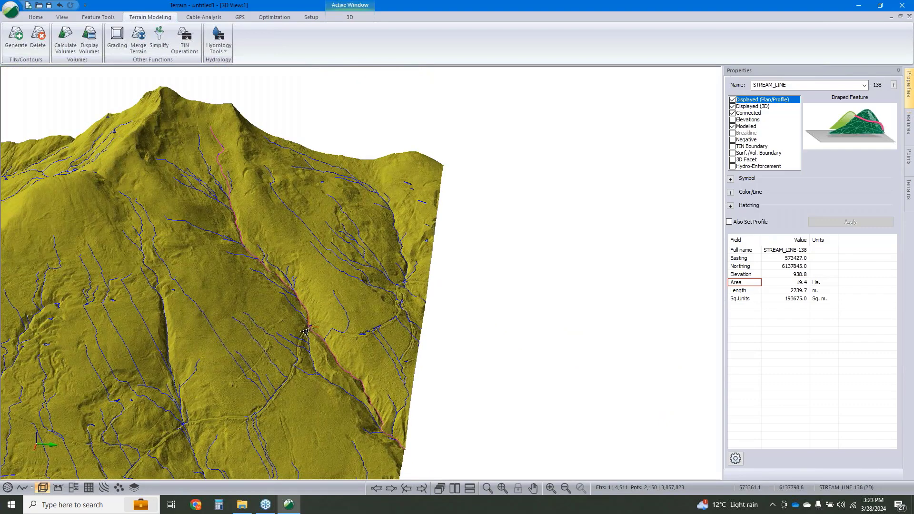
pyautogui.scroll(3, 305, 331)
pyautogui.scroll(4, 305, 332)
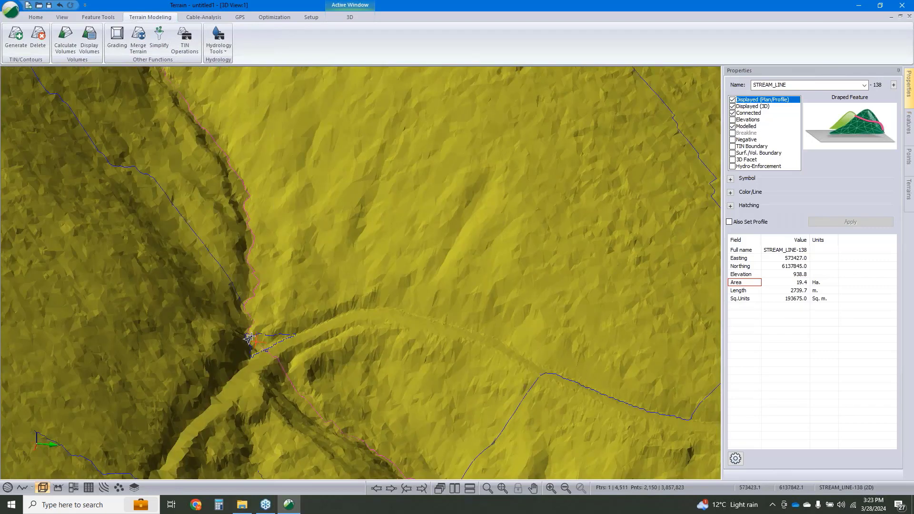
pyautogui.click(246, 332)
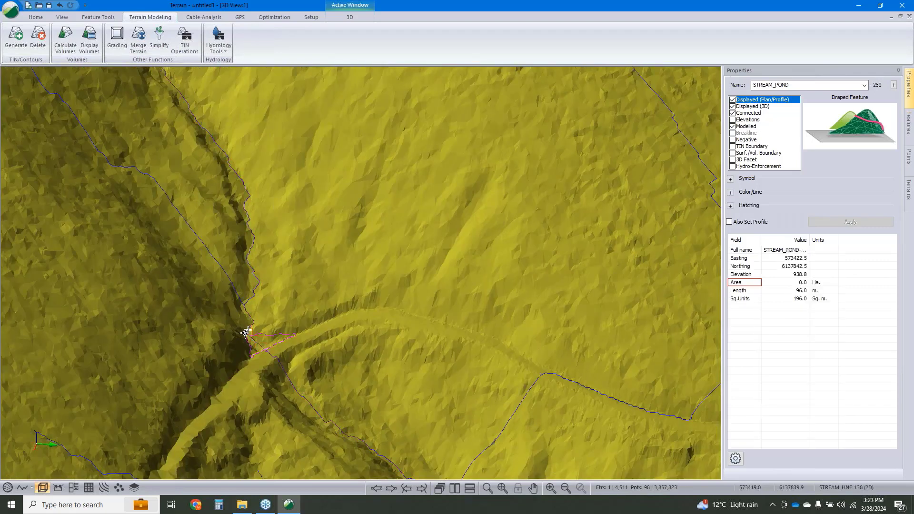
pyautogui.click(246, 333)
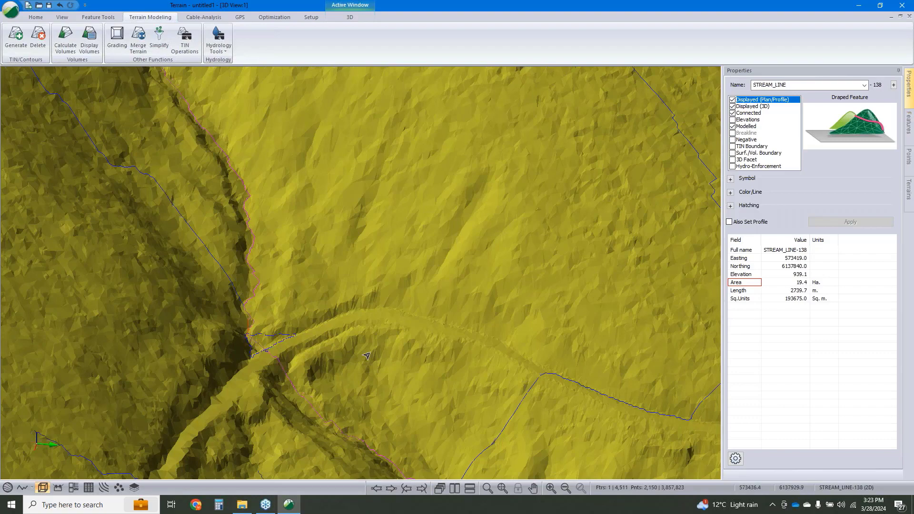
# - Generate the drainage area for only the current stream point, with a 5 m depression fill depth, 0 m drain radius and 5000 sq. m minimum area
pyautogui.moveTo(238, 194); pyautogui.dragTo(357, 350, button='middle')
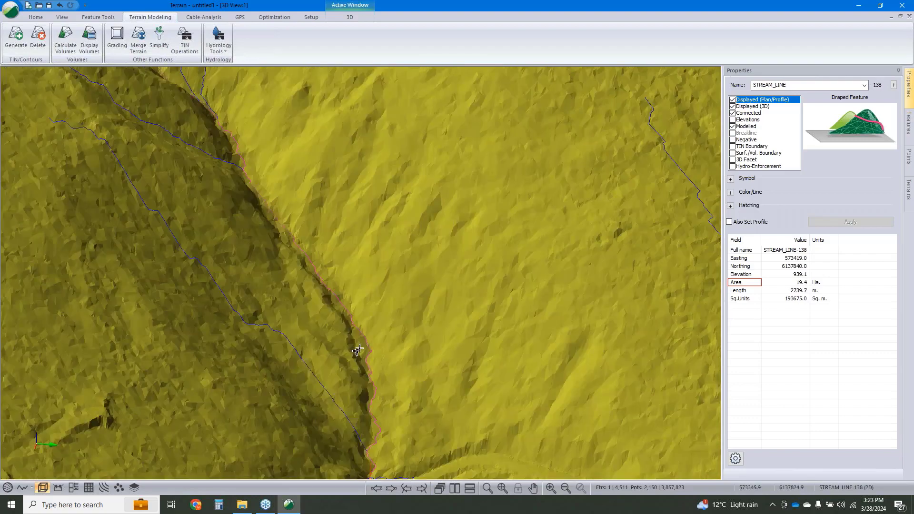
pyautogui.scroll(-3, 357, 350)
pyautogui.scroll(-2, 355, 352)
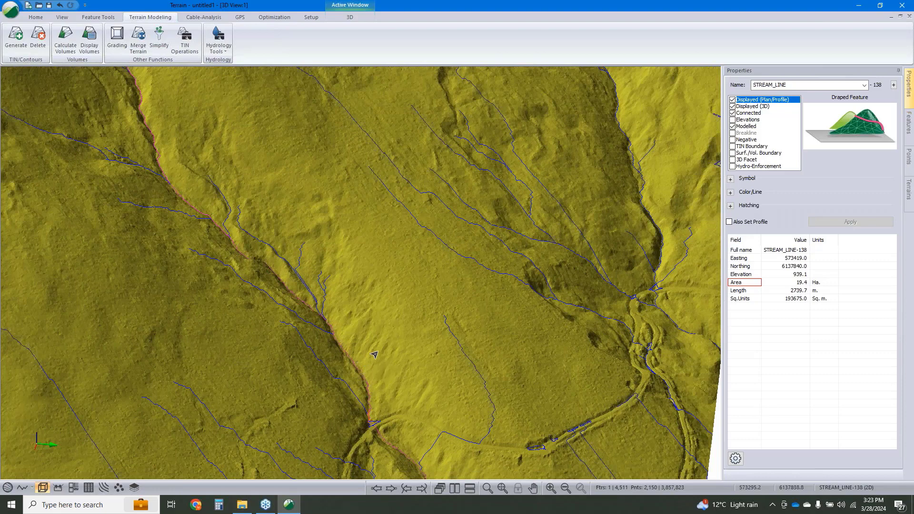
pyautogui.moveTo(374, 354); pyautogui.dragTo(387, 434)
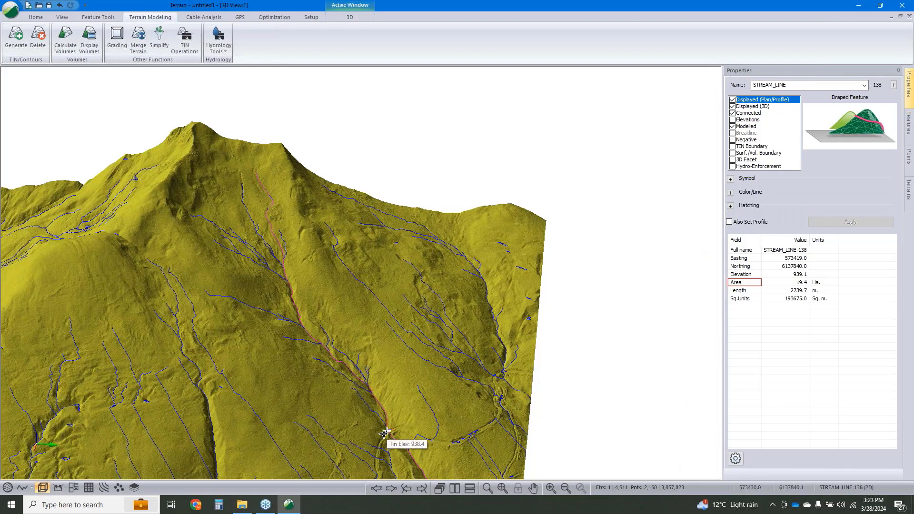
pyautogui.click(224, 44)
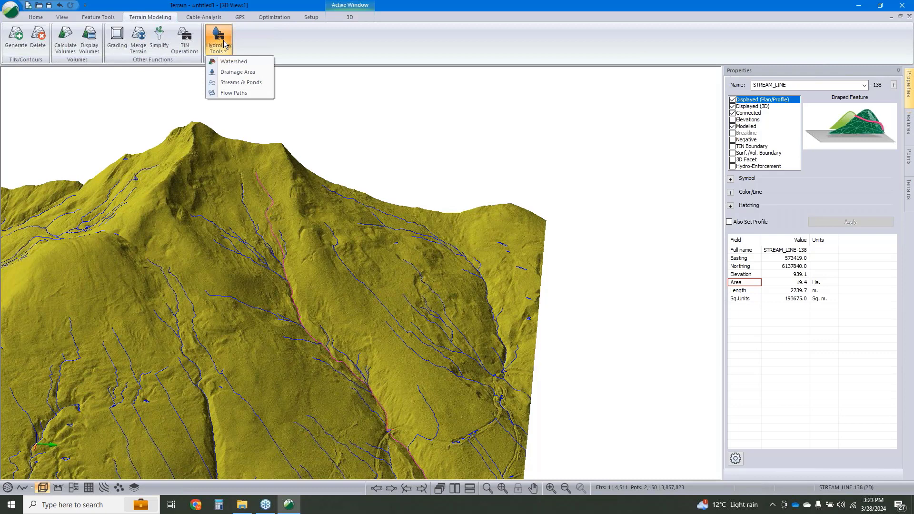
pyautogui.click(226, 72)
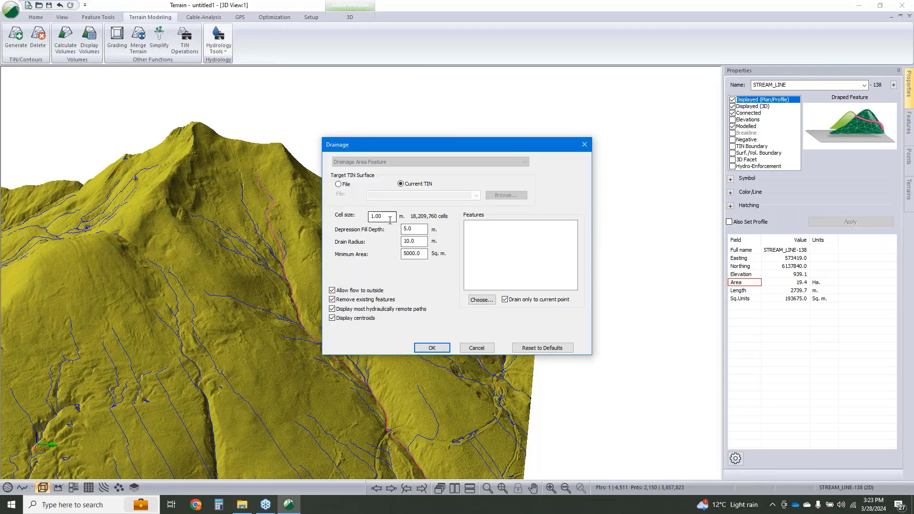
pyautogui.click(411, 233)
pyautogui.click(417, 242)
pyautogui.moveTo(421, 242); pyautogui.dragTo(395, 247)
pyautogui.write('0')
pyautogui.click(426, 347)
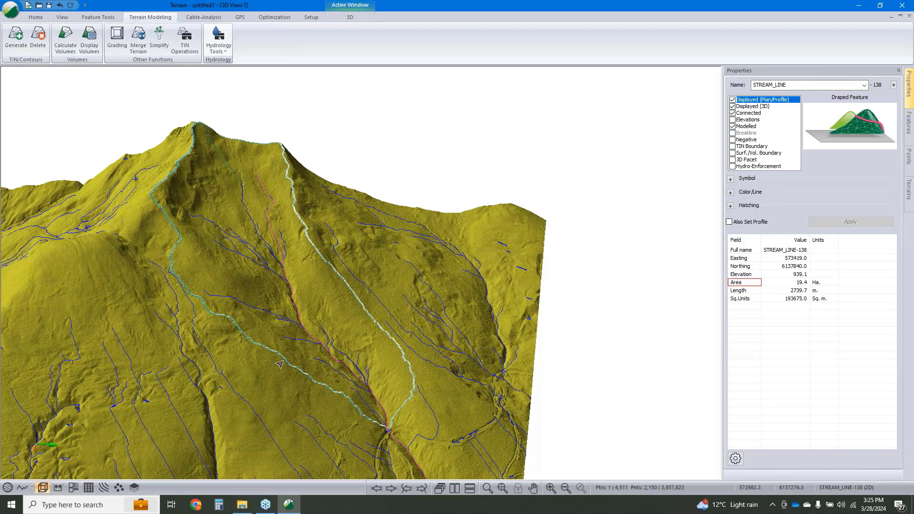
# - Check the drainage area boundary's area and the most hydraulically remote flow path's length, and inspect that path in profile and plan
pyautogui.click(323, 391)
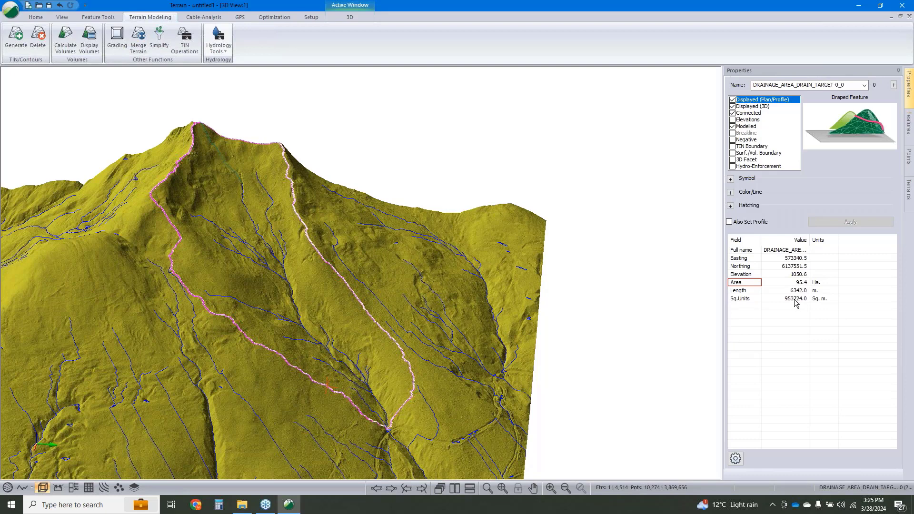
pyautogui.click(224, 170)
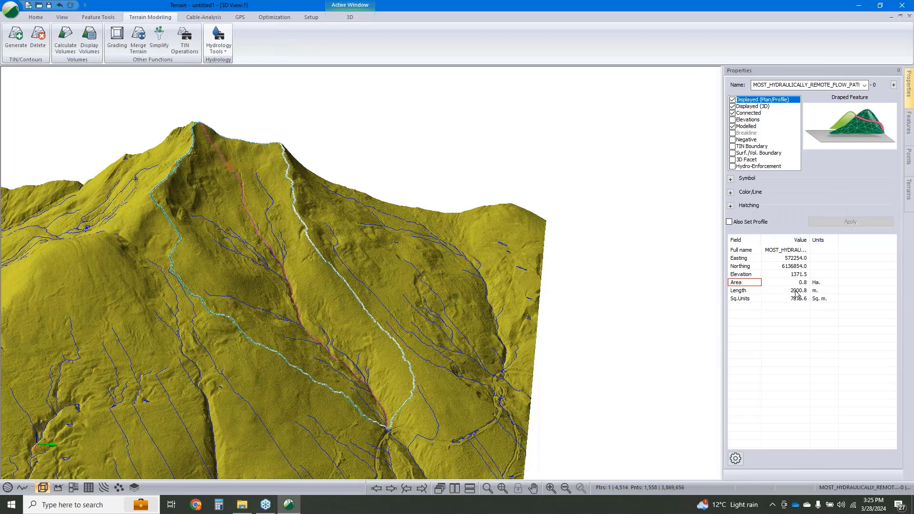
pyautogui.click(21, 488)
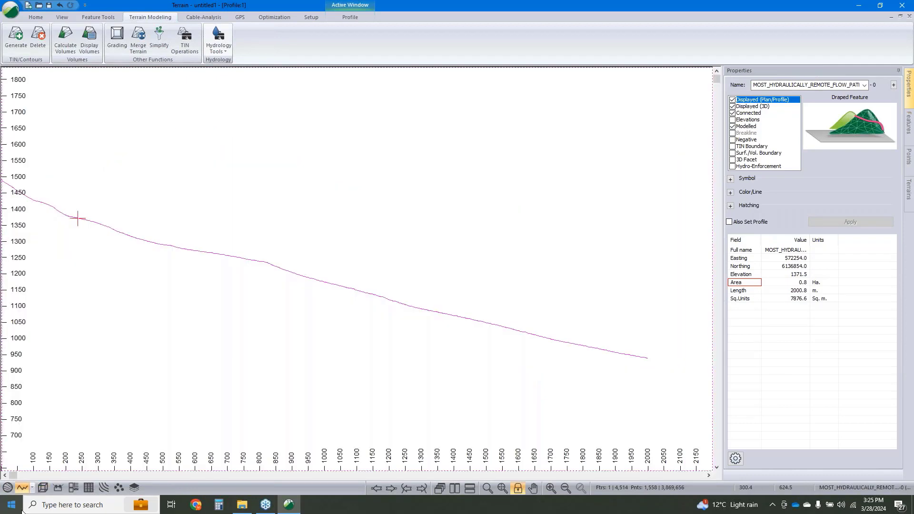
pyautogui.click(7, 487)
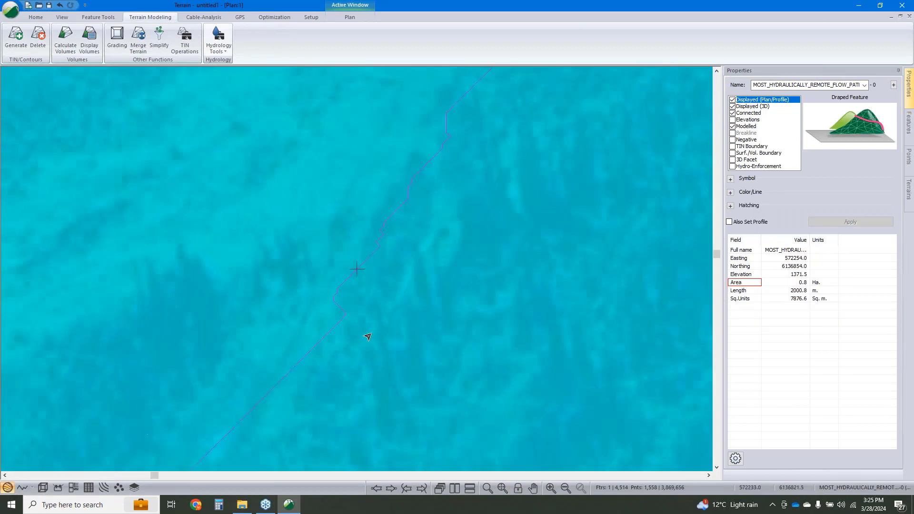
pyautogui.click(43, 487)
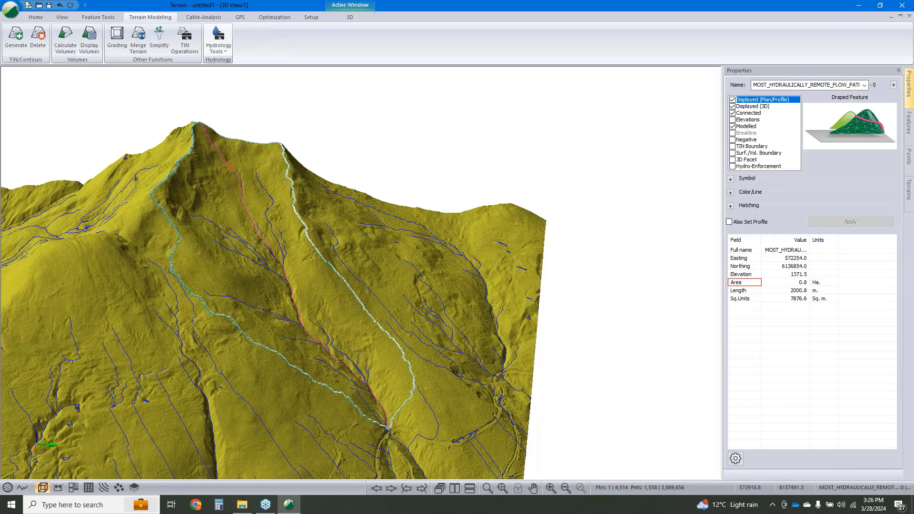
# - Create a feature named Test with one mouse-placed point on the upper hillside beside the drainage area in the 3D view
pyautogui.moveTo(375, 409); pyautogui.dragTo(564, 269, button='middle')
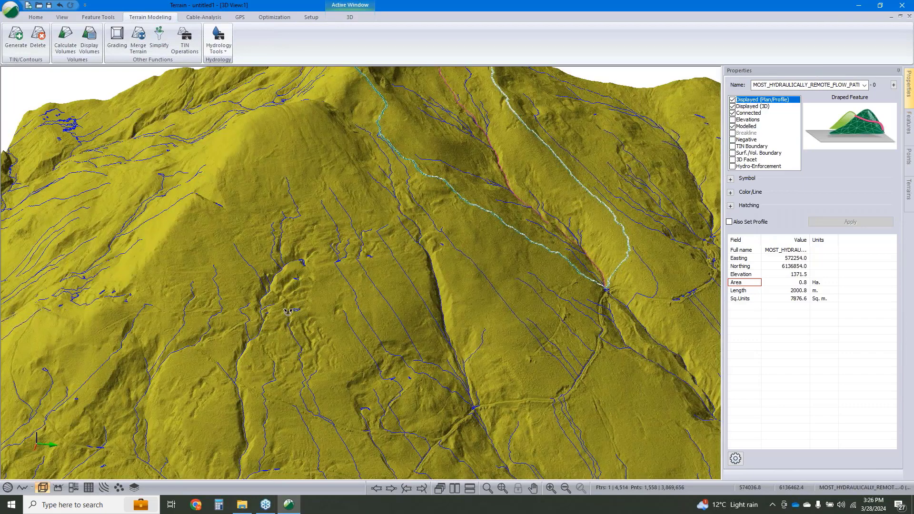
pyautogui.moveTo(320, 316); pyautogui.dragTo(263, 259)
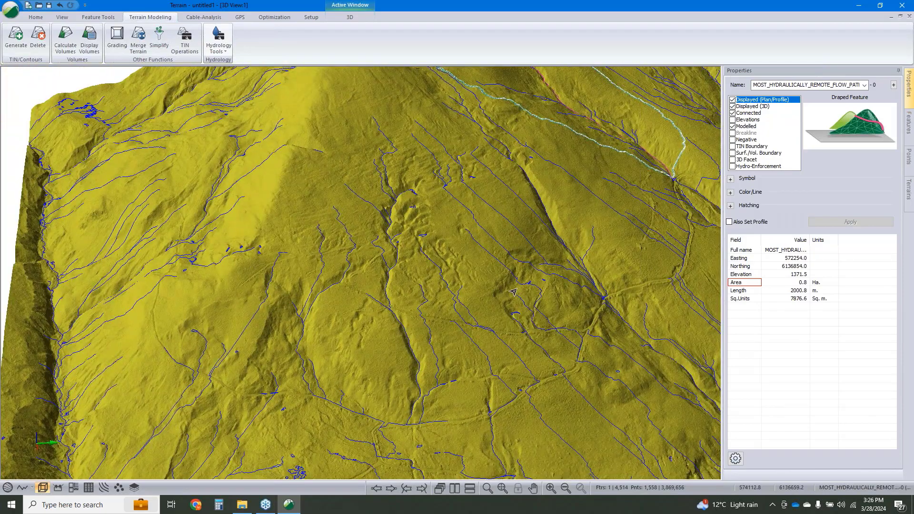
pyautogui.scroll(2, 512, 291)
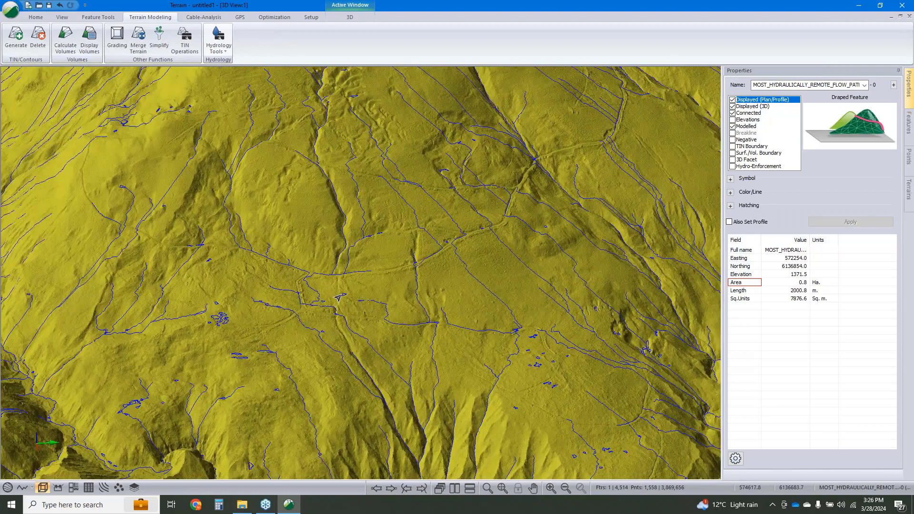
pyautogui.scroll(2, 337, 298)
pyautogui.scroll(-3, 412, 335)
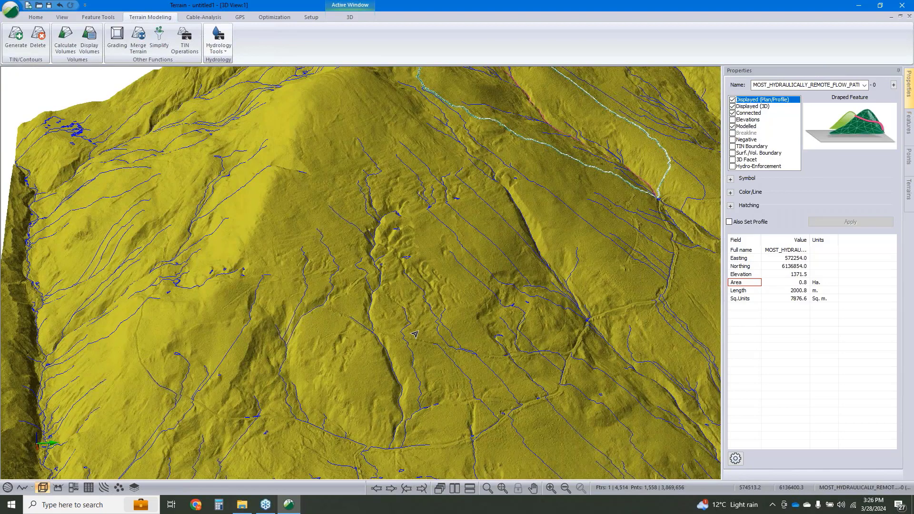
pyautogui.scroll(-3, 414, 334)
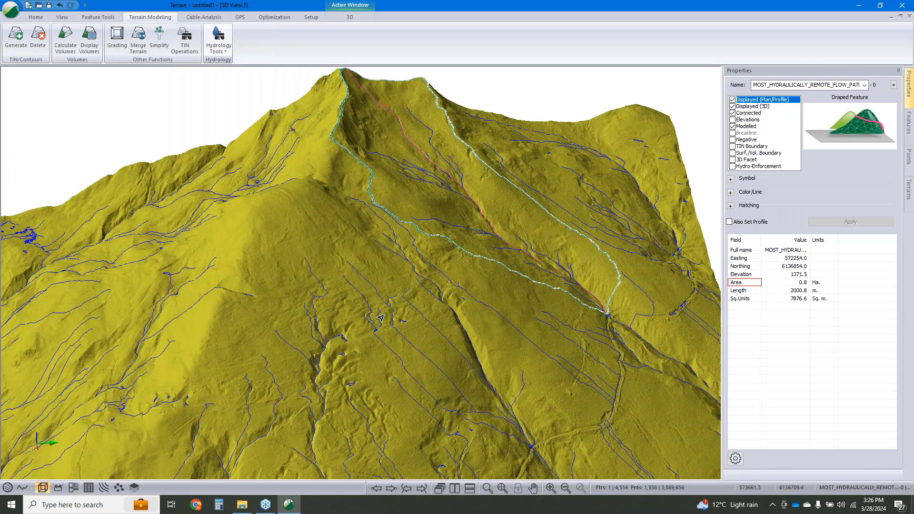
pyautogui.press('Insert')
pyautogui.click(86, 42)
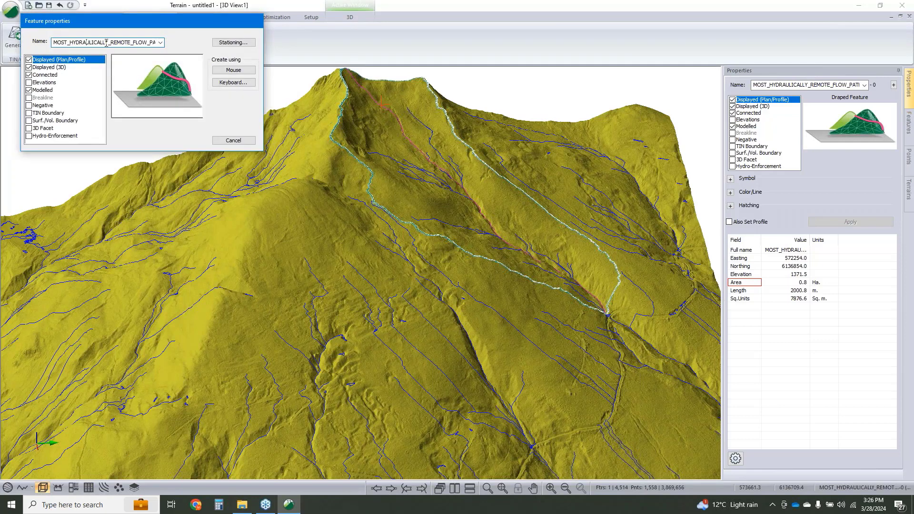
pyautogui.doubleClick(55, 43)
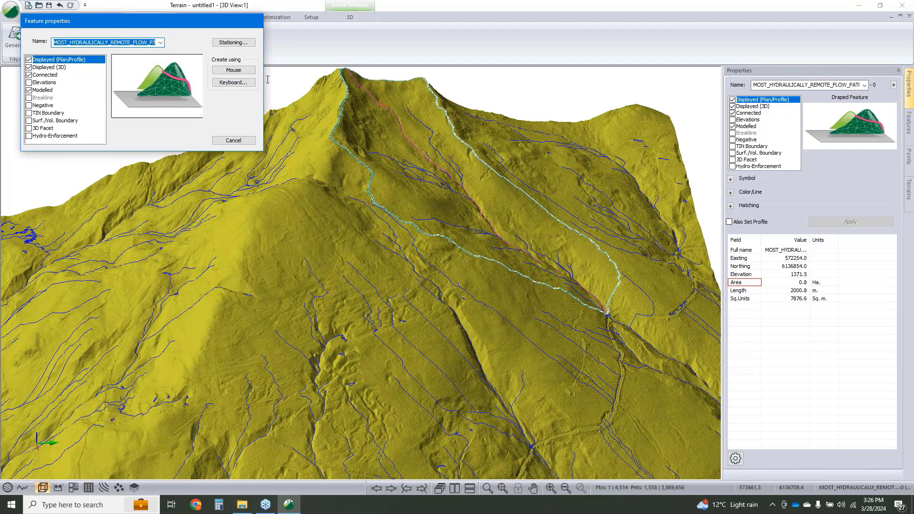
pyautogui.press('BackSpace')
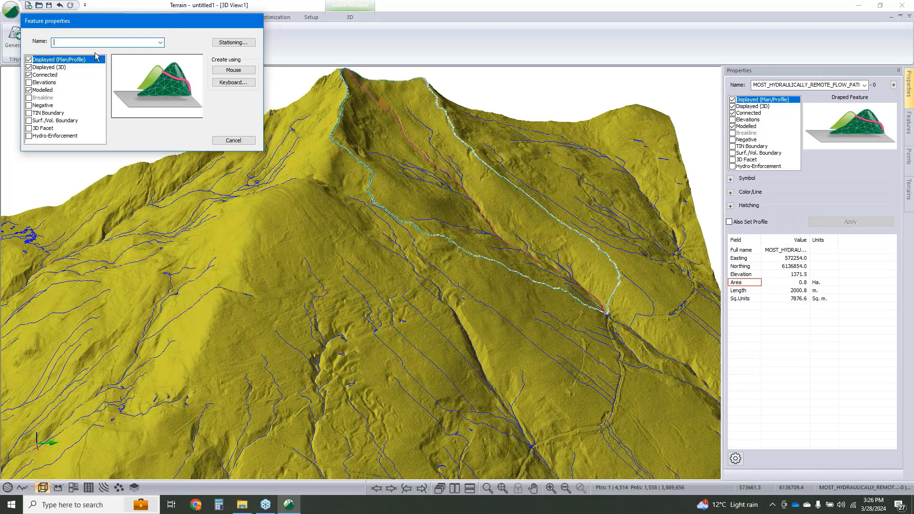
pyautogui.write('Test')
pyautogui.click(233, 70)
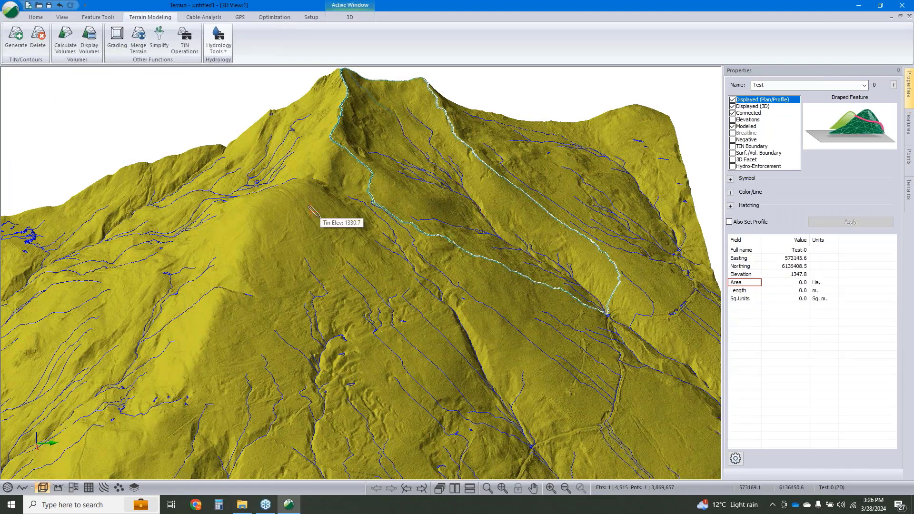
# - Generate a flow path from only the current Test point with 1 m cells, 5 m depression fill depth and 0 m drain radius, and delete it
pyautogui.click(213, 46)
pyautogui.click(229, 93)
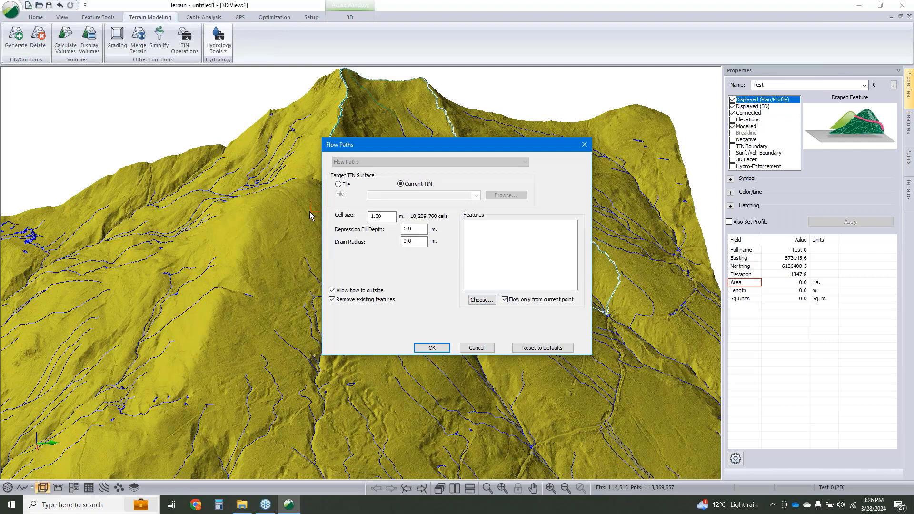
pyautogui.click(431, 347)
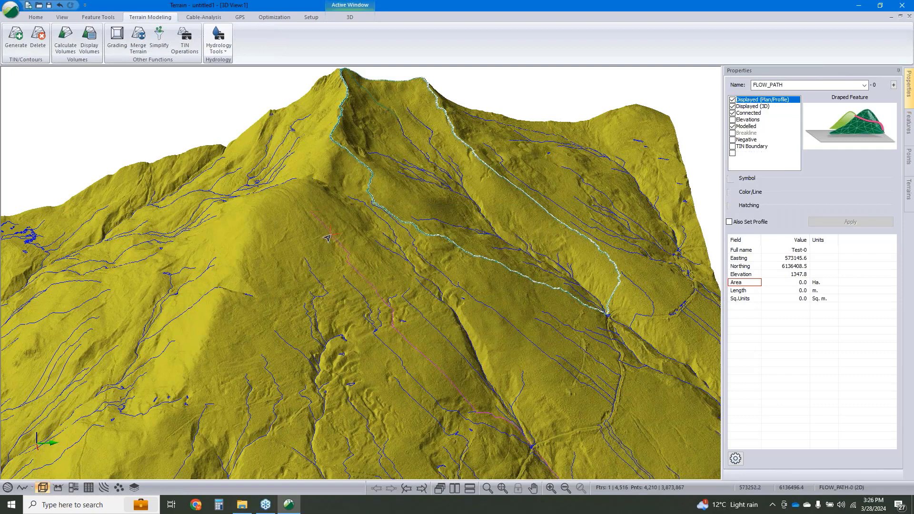
pyautogui.scroll(5, 361, 251)
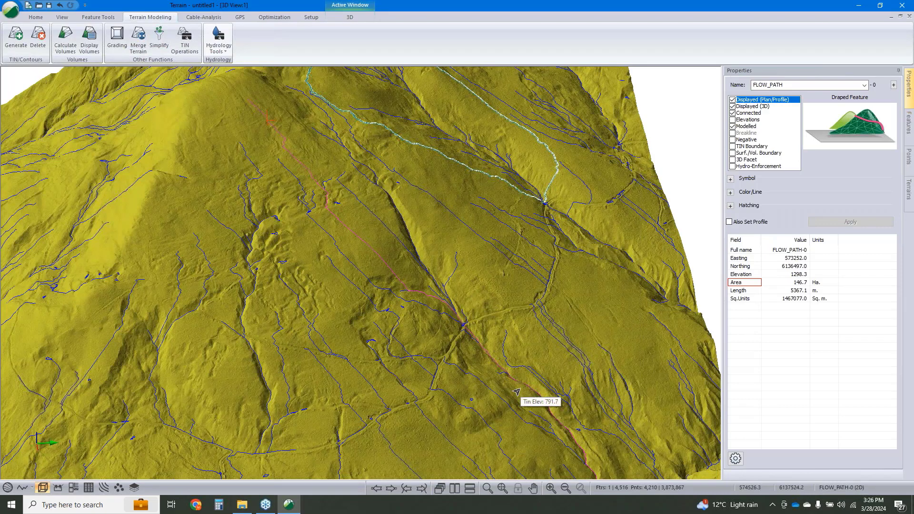
pyautogui.press('Escape')
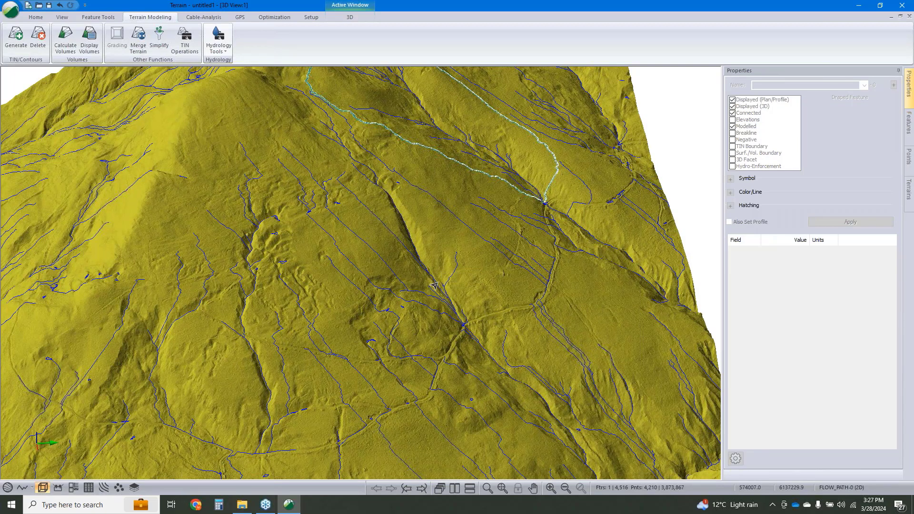
# - Delete the generated drainage area and most hydraulically remote flow path, keeping the terrain model and the streams and ponds
pyautogui.scroll(2, 385, 380)
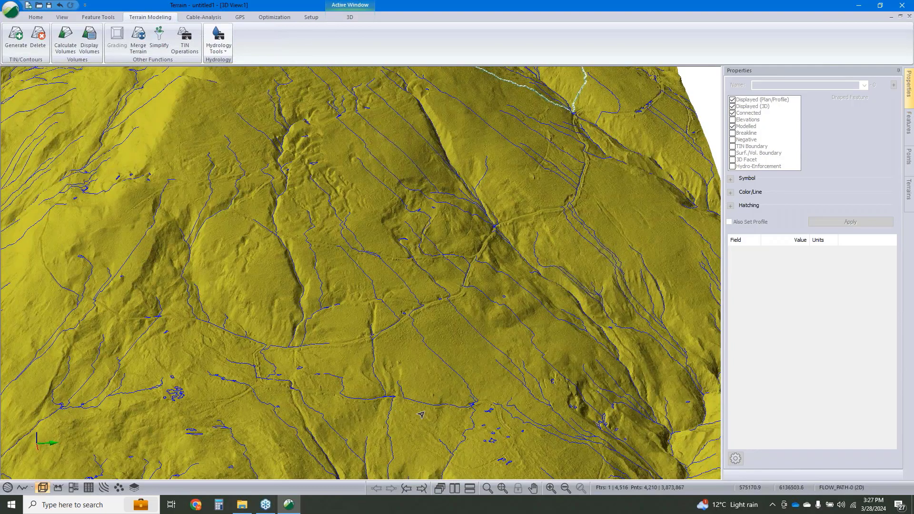
pyautogui.moveTo(512, 397); pyautogui.dragTo(524, 325)
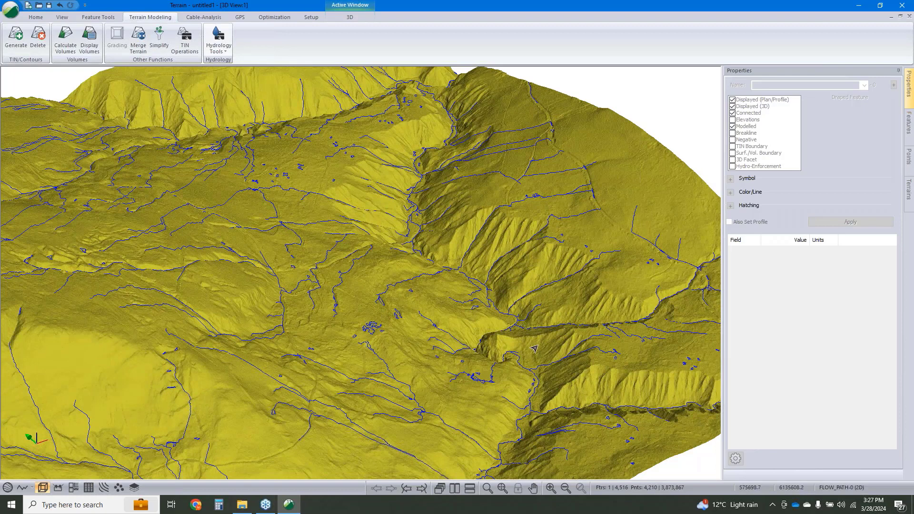
pyautogui.moveTo(516, 322)
pyautogui.scroll(-2, 172, 474)
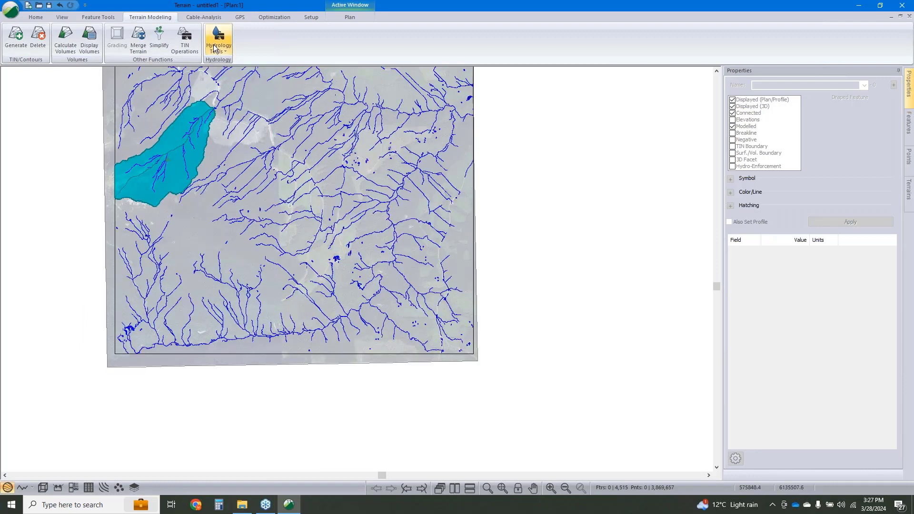
pyautogui.click(44, 44)
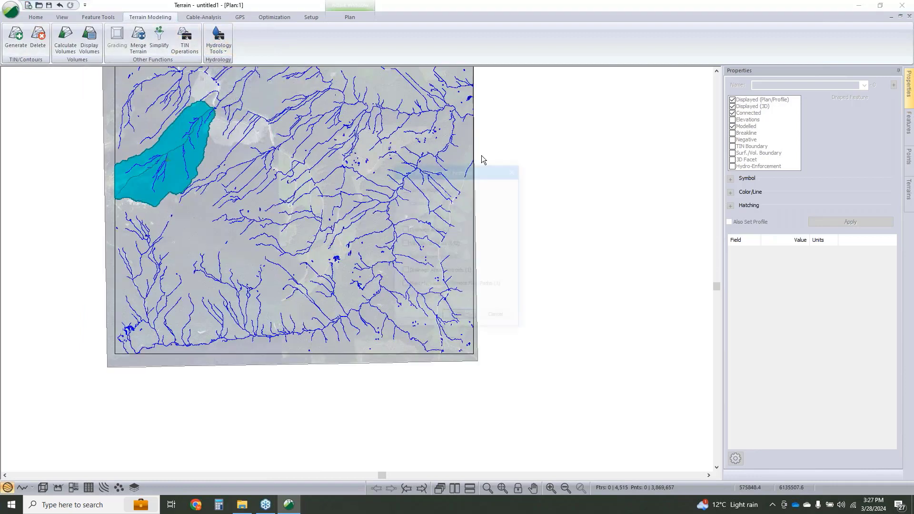
pyautogui.click(404, 229)
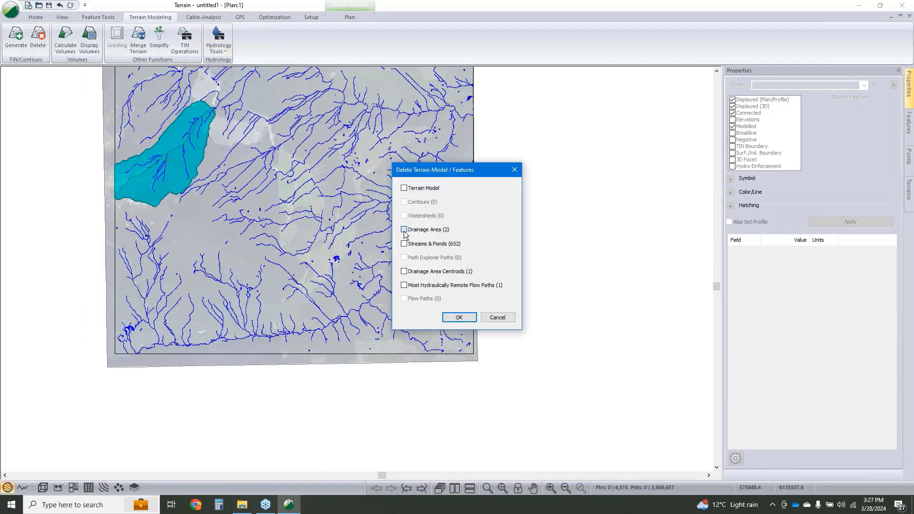
pyautogui.click(404, 285)
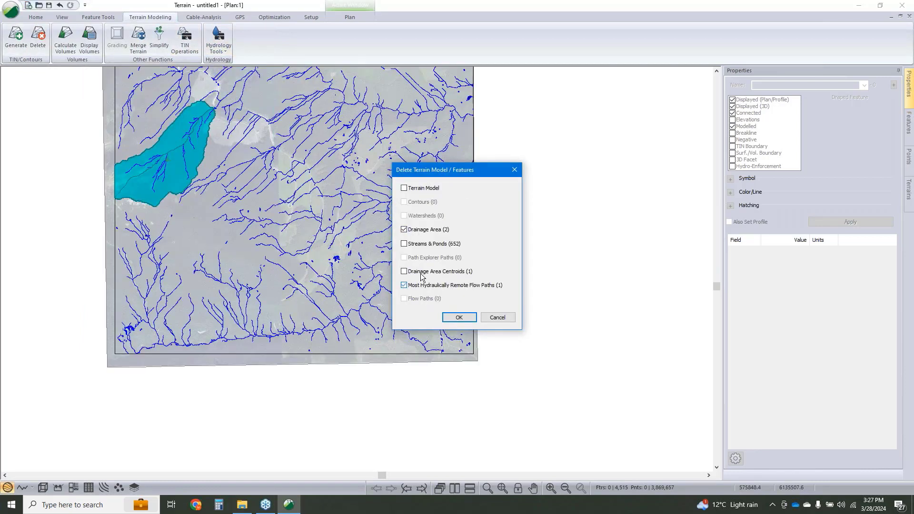
pyautogui.click(459, 317)
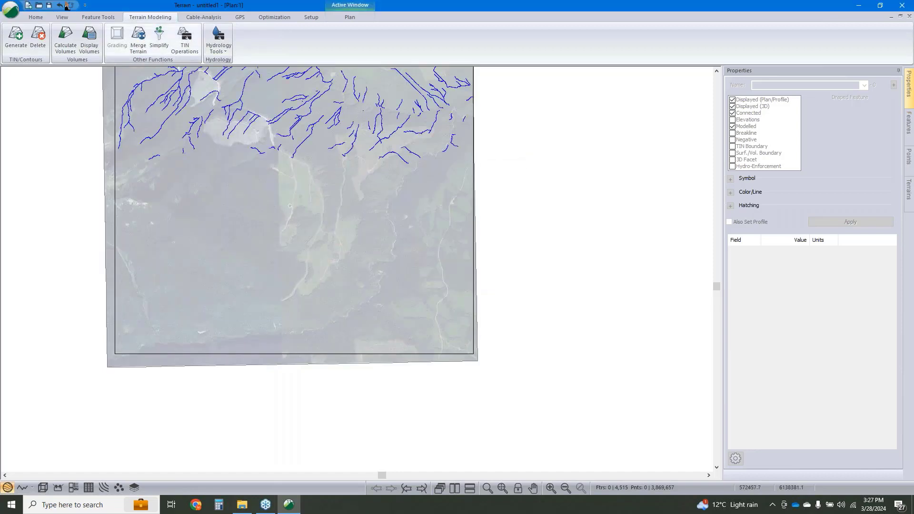
# - Insert Proposed Road.shp from the Shapes To Use folder with attributes and themes included, and delete the imported road
pyautogui.click(32, 18)
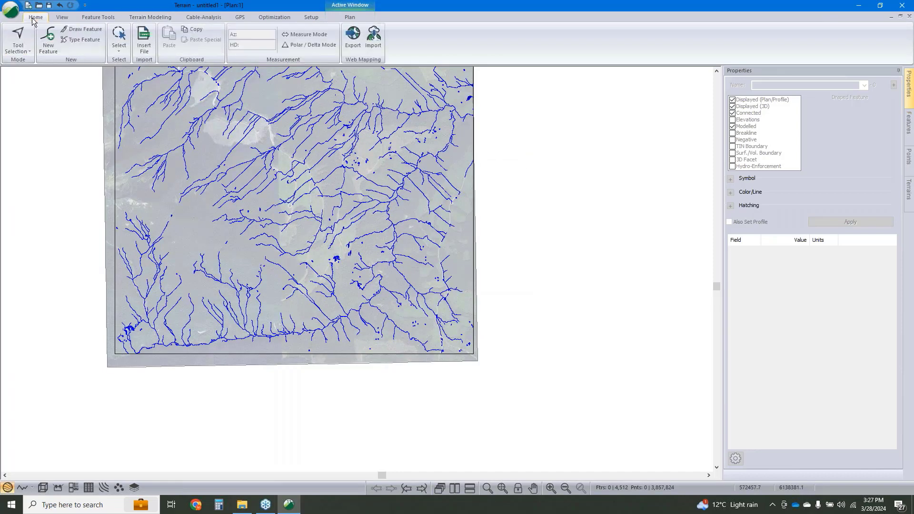
pyautogui.click(143, 44)
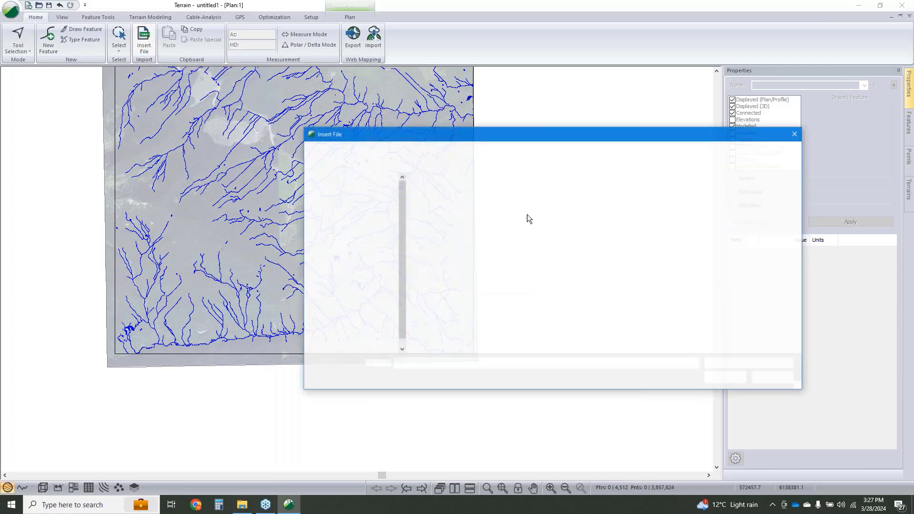
pyautogui.doubleClick(434, 209)
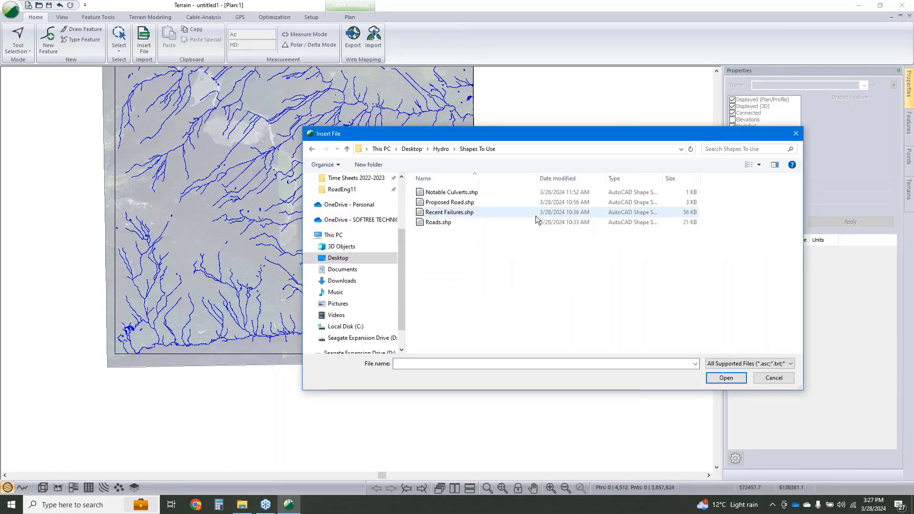
pyautogui.click(462, 205)
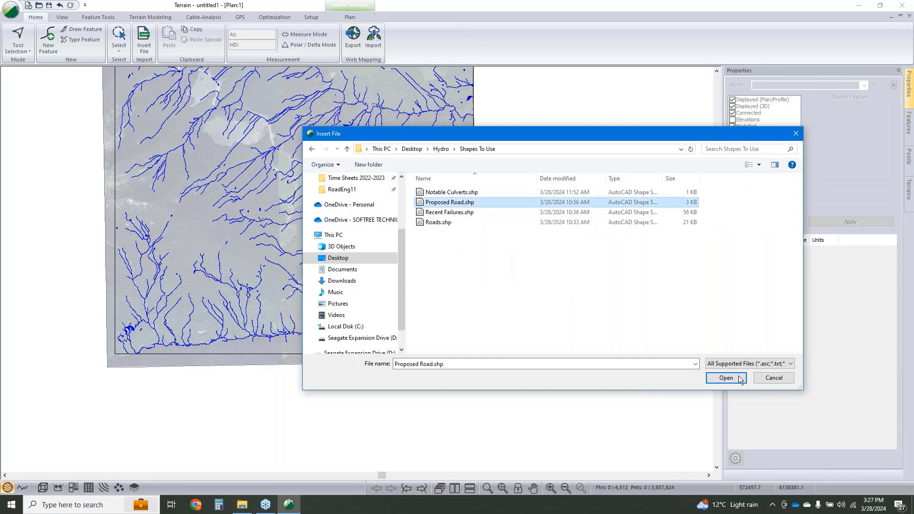
pyautogui.click(725, 378)
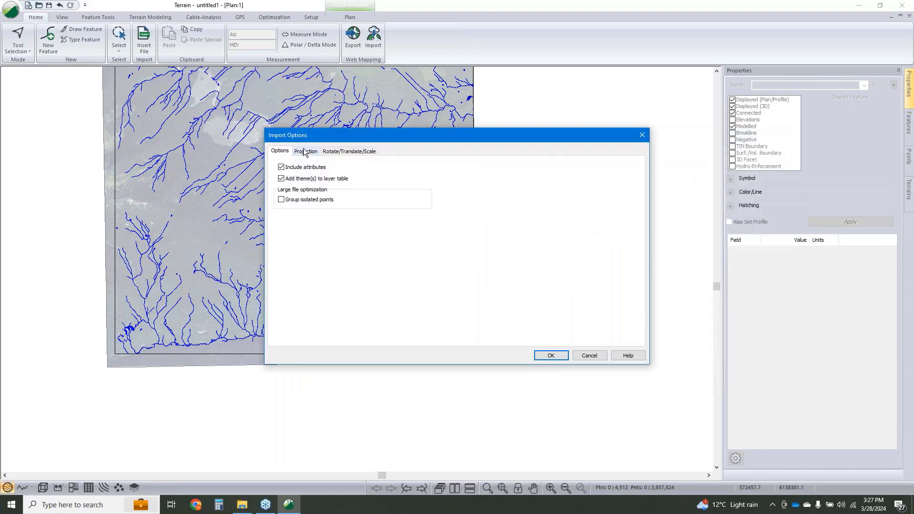
pyautogui.click(551, 356)
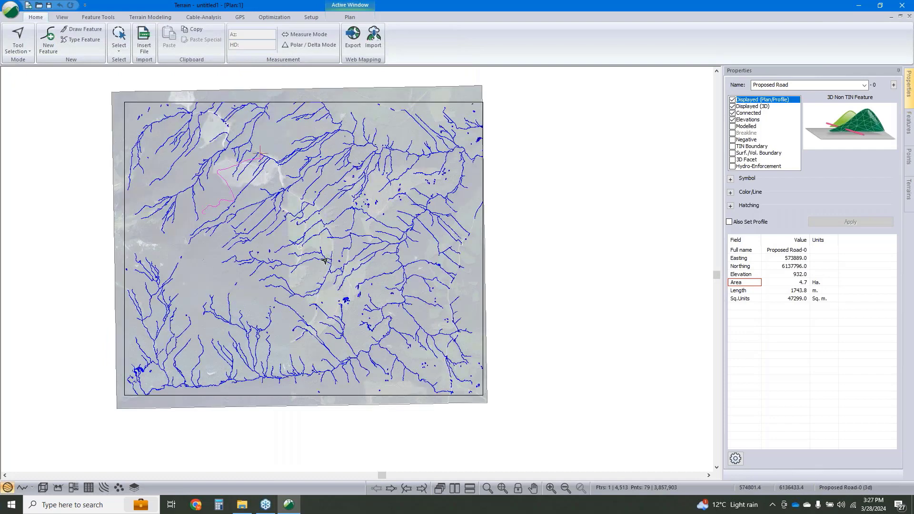
pyautogui.press('Delete')
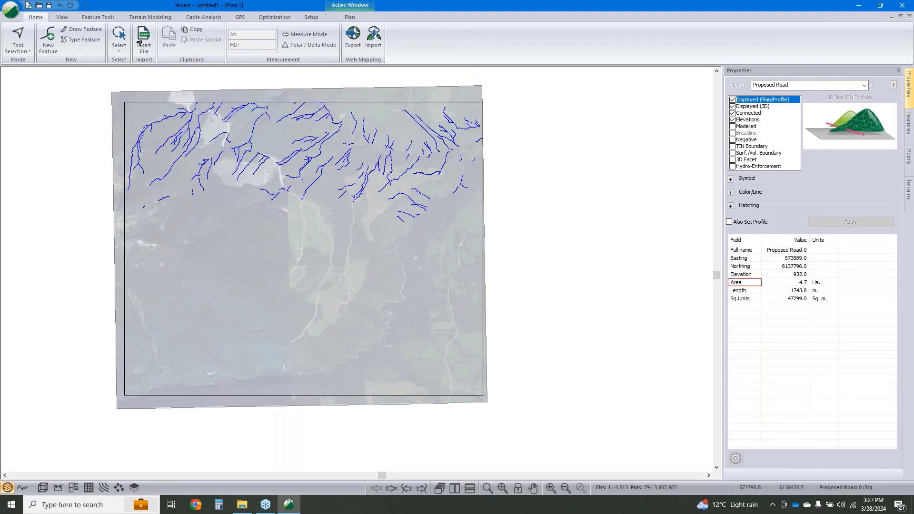
# - Insert Roads.shp from the Shapes To Use folder, keeping the file's own projection settings
pyautogui.click(149, 43)
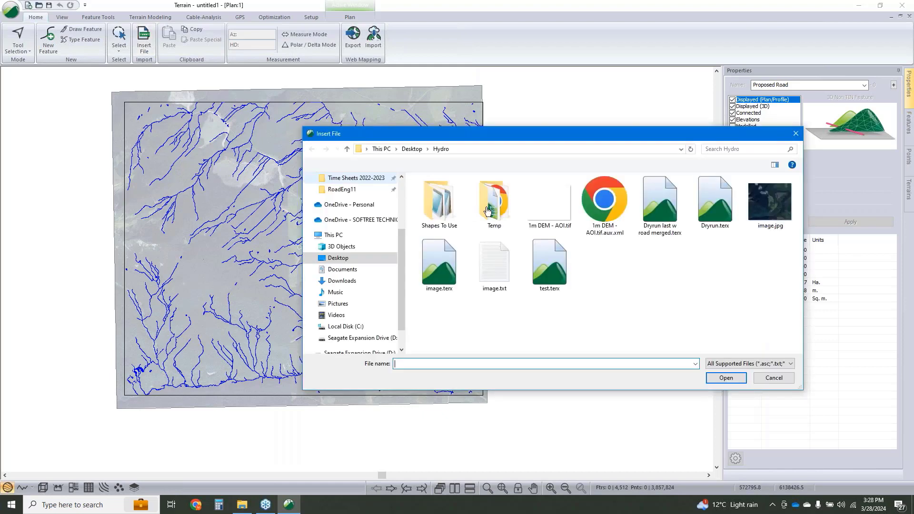
pyautogui.doubleClick(439, 207)
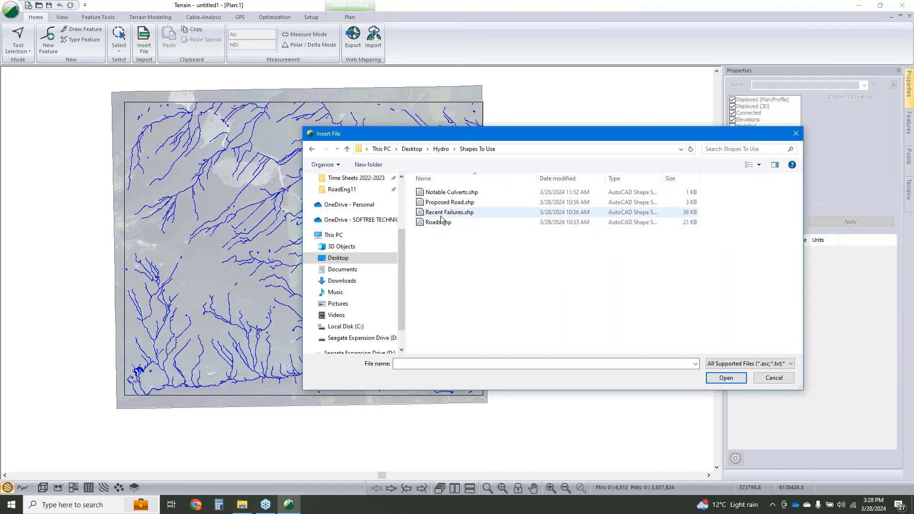
pyautogui.click(437, 223)
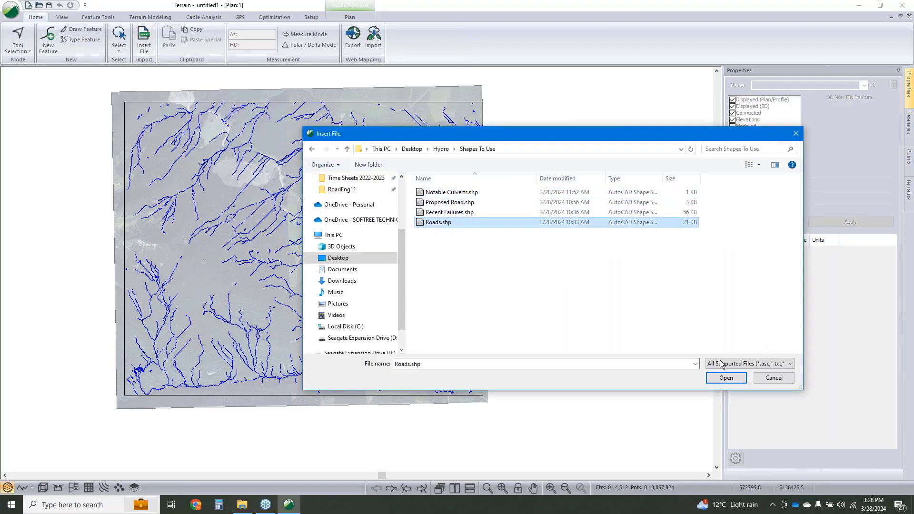
pyautogui.click(726, 378)
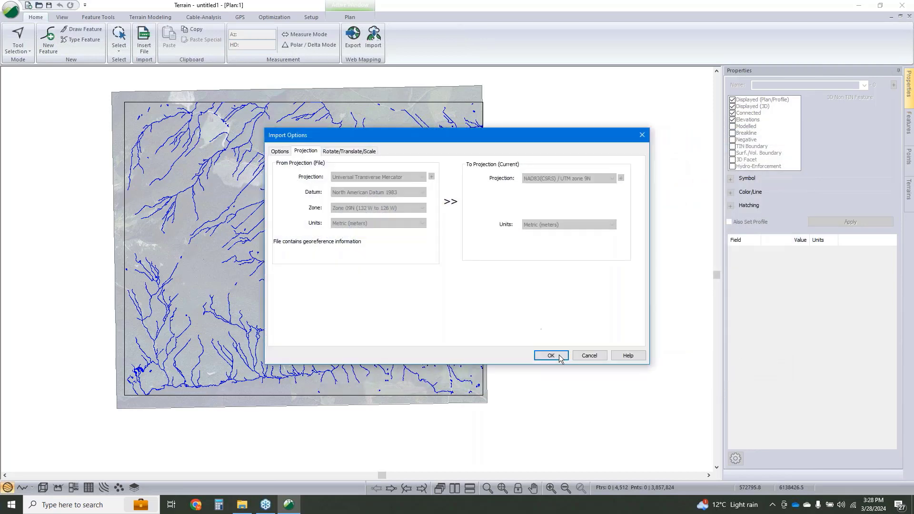
pyautogui.click(559, 356)
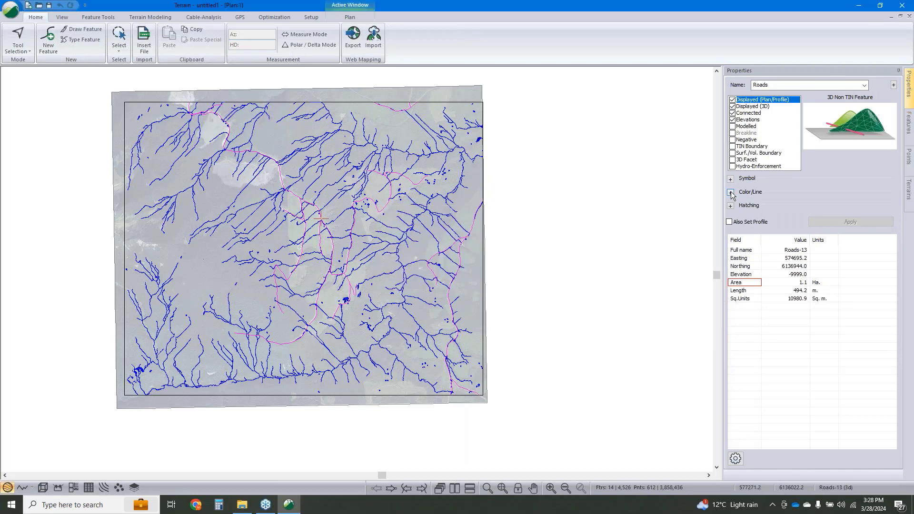
# - Drape the imported road features on the terrain by turning Elevations off and Modelled on
pyautogui.click(732, 120)
pyautogui.click(732, 119)
pyautogui.click(837, 224)
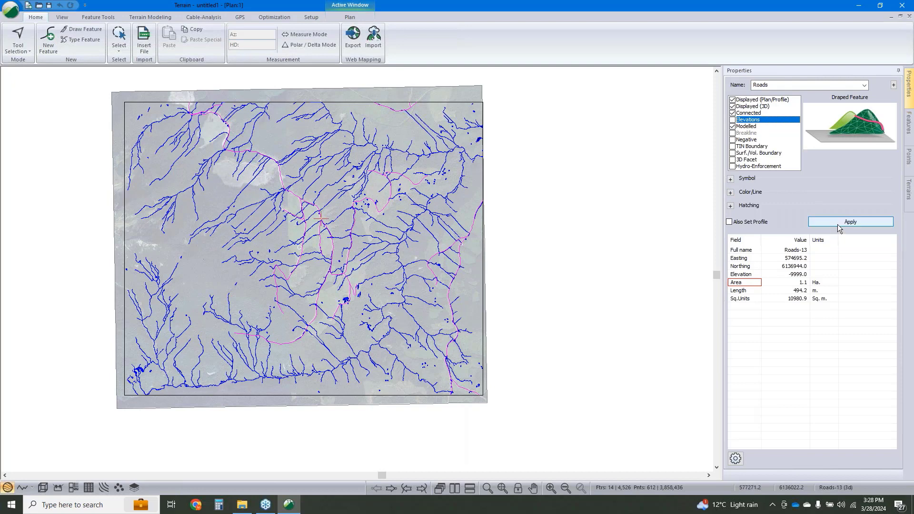
# - Give the imported roads the 6 - thick (heavy) line type and clear the selection
pyautogui.click(731, 191)
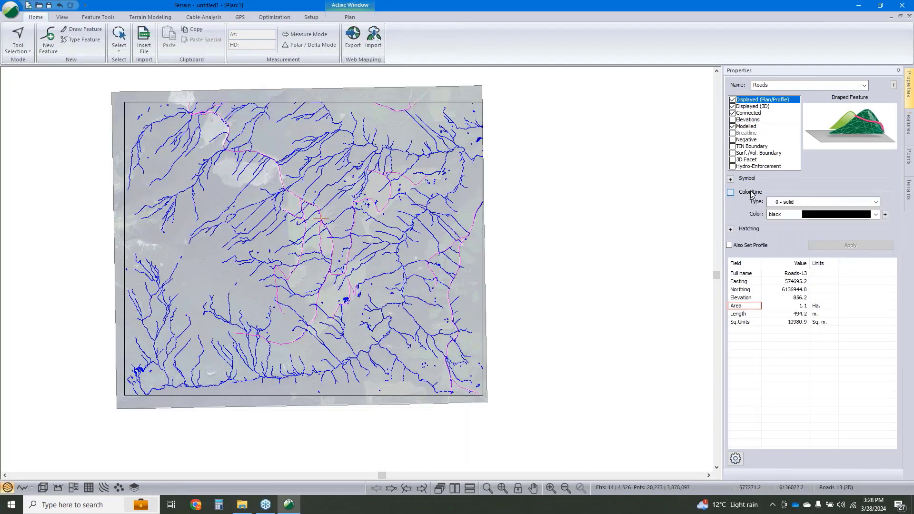
pyautogui.click(831, 201)
pyautogui.click(829, 257)
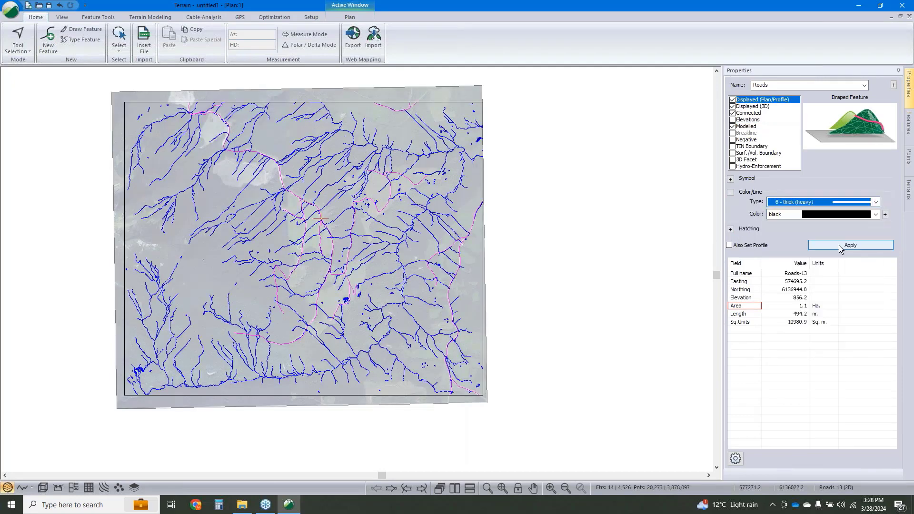
pyautogui.click(838, 244)
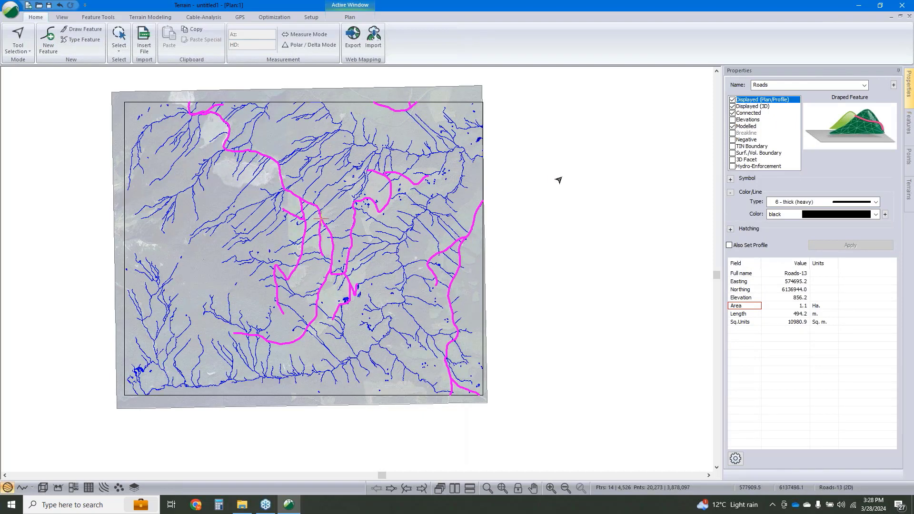
pyautogui.click(480, 272)
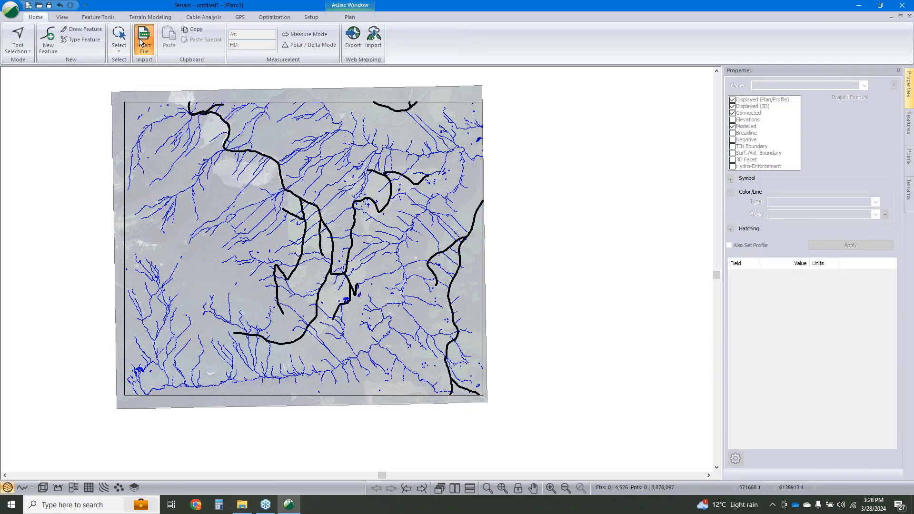
# - Insert Recent Failures.shp from the Shapes To Use folder with attributes and themes included
pyautogui.click(139, 38)
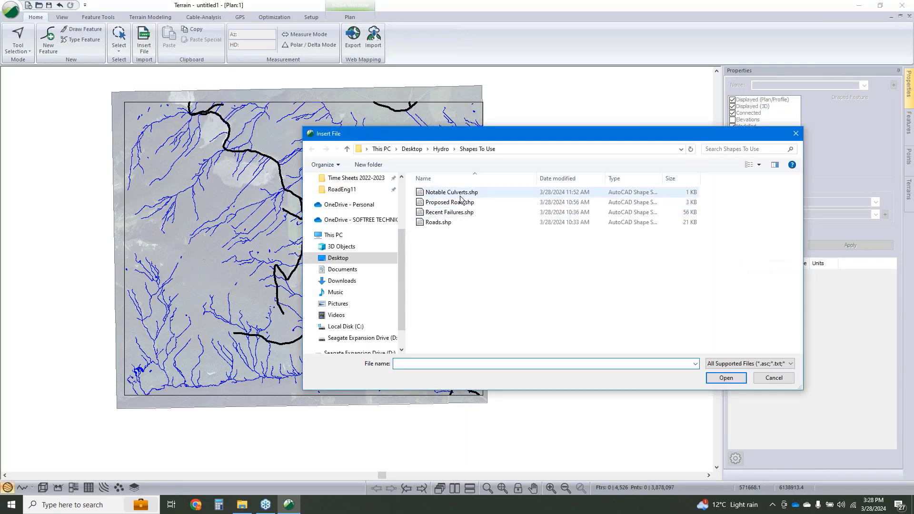
pyautogui.click(464, 214)
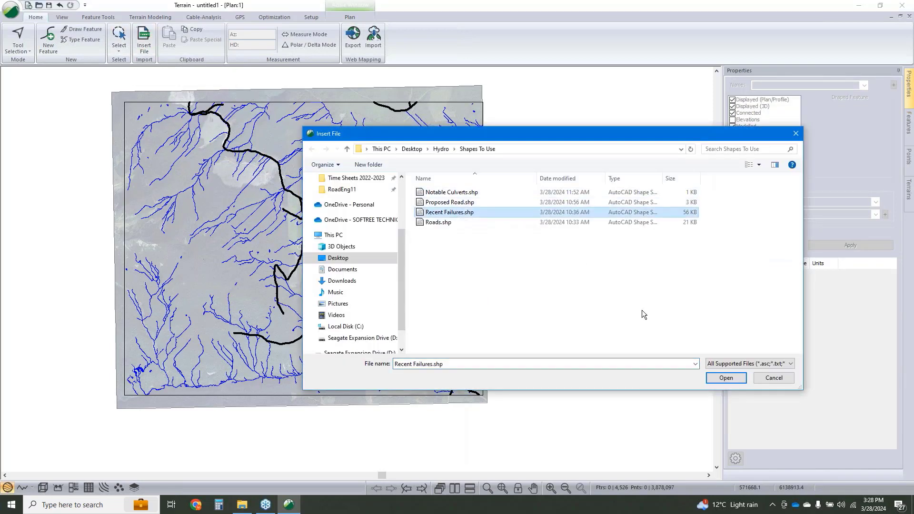
pyautogui.click(711, 375)
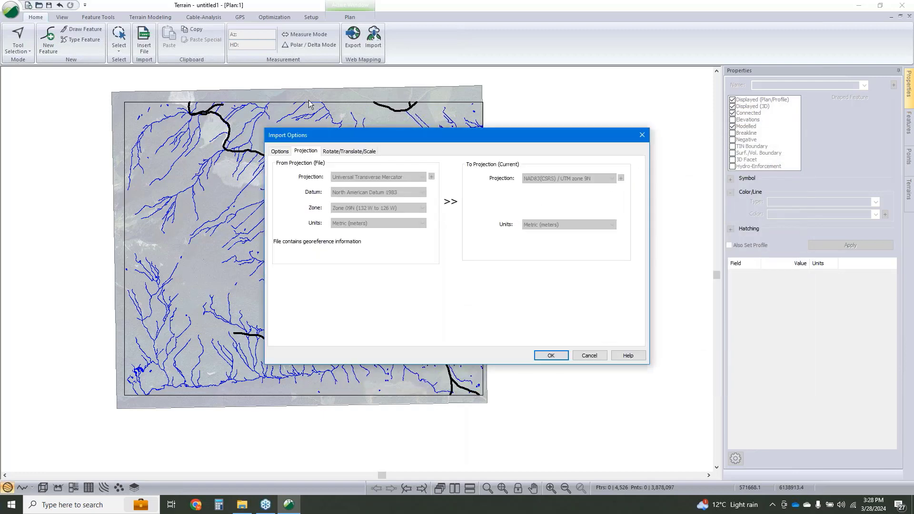
pyautogui.click(279, 151)
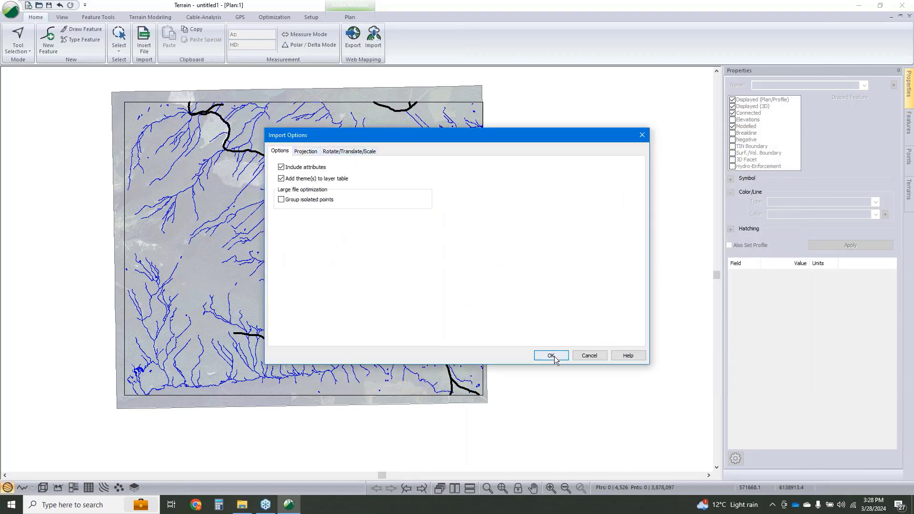
pyautogui.click(548, 355)
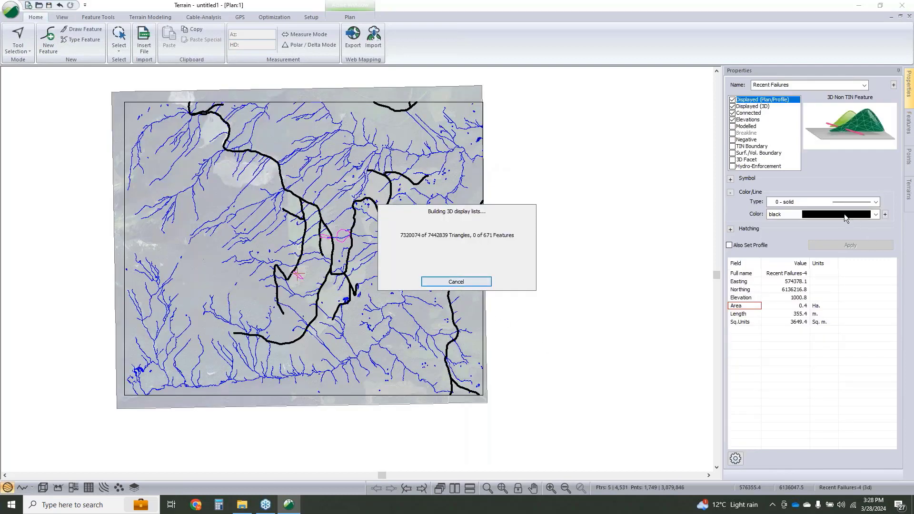
# - Style the recent failures with a red 5 - thick (medium) line and drape them on the terrain as modelled features without elevations
pyautogui.click(852, 202)
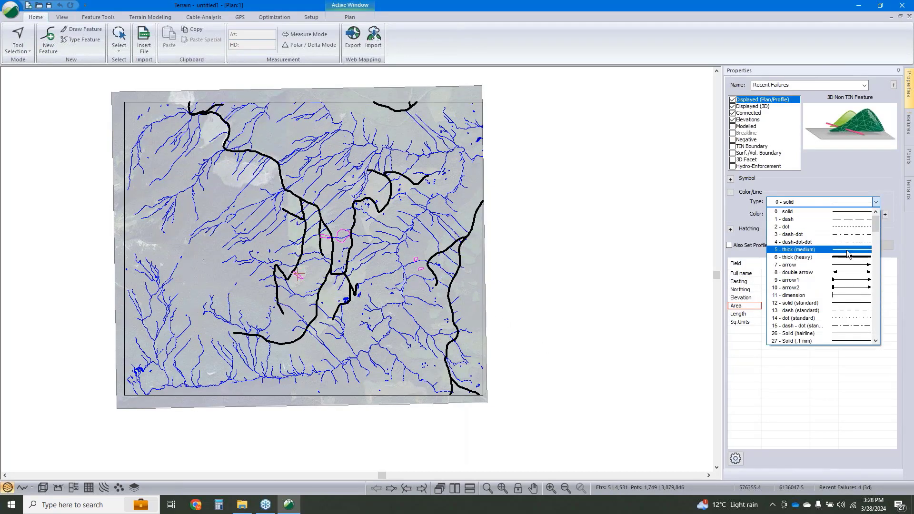
pyautogui.click(846, 250)
pyautogui.click(833, 215)
pyautogui.click(832, 284)
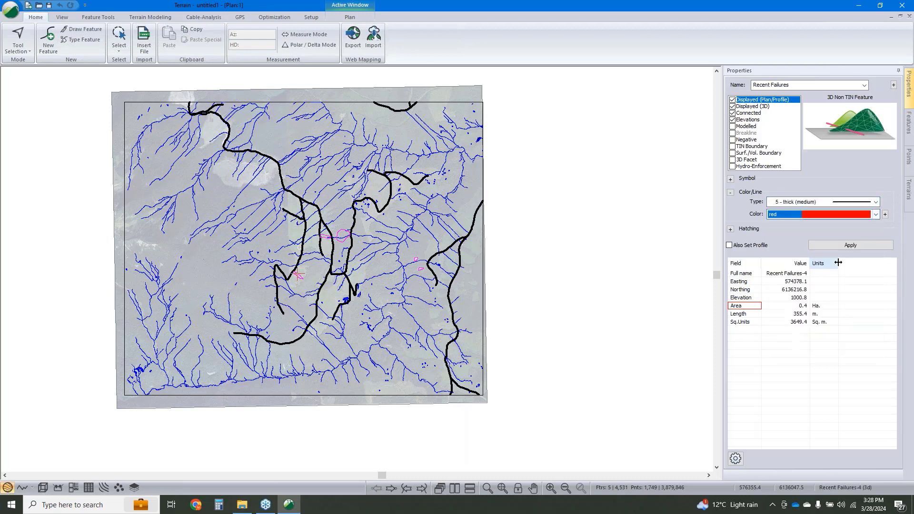
pyautogui.click(840, 246)
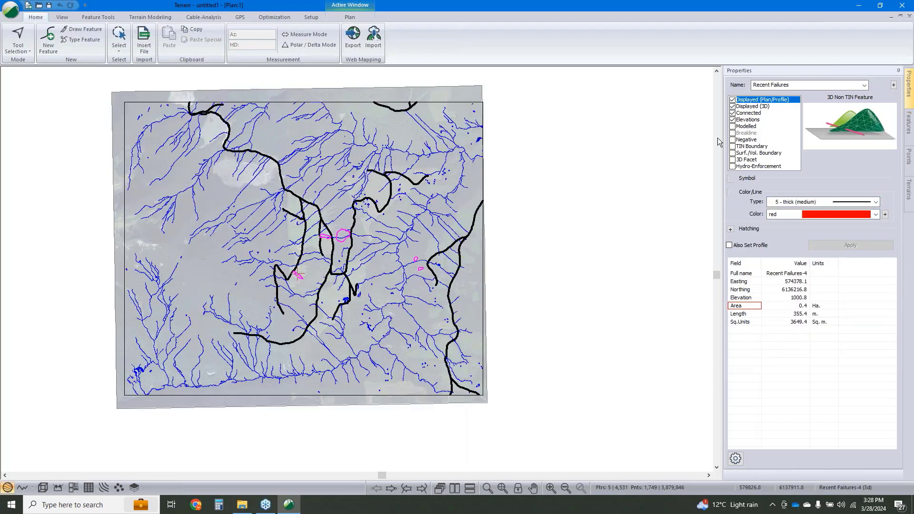
pyautogui.click(732, 120)
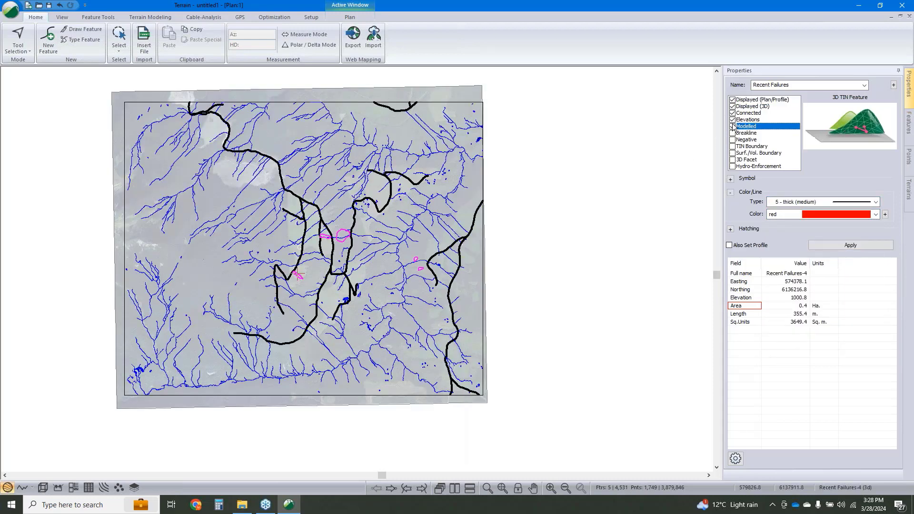
pyautogui.click(833, 244)
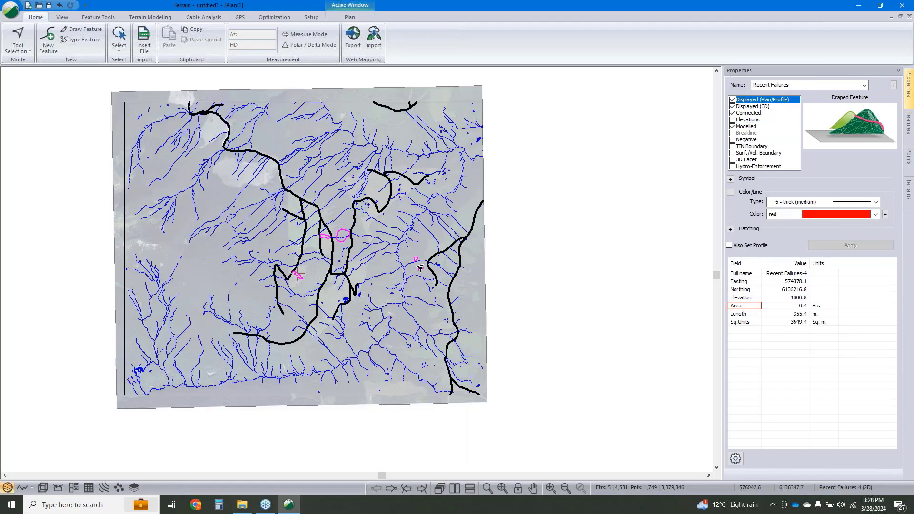
# - Select the lower end of the northern failure polygon beside the stream and examine the slopes, streams and roads above it in 3D
pyautogui.scroll(5, 422, 273)
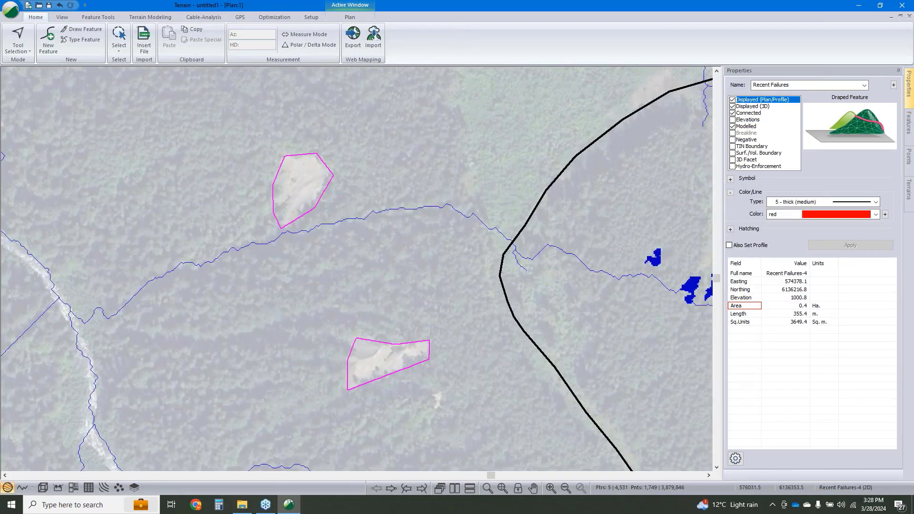
pyautogui.moveTo(398, 268); pyautogui.dragTo(372, 310, button='middle')
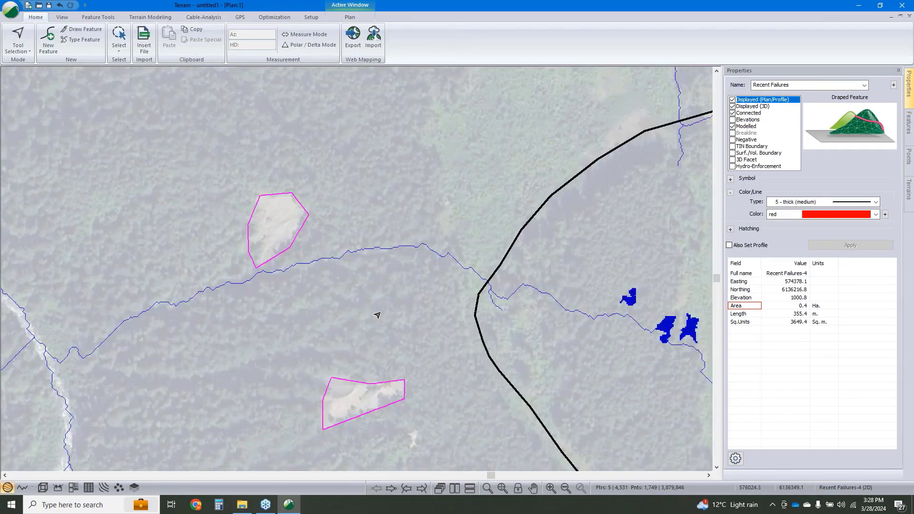
pyautogui.scroll(-1, 372, 310)
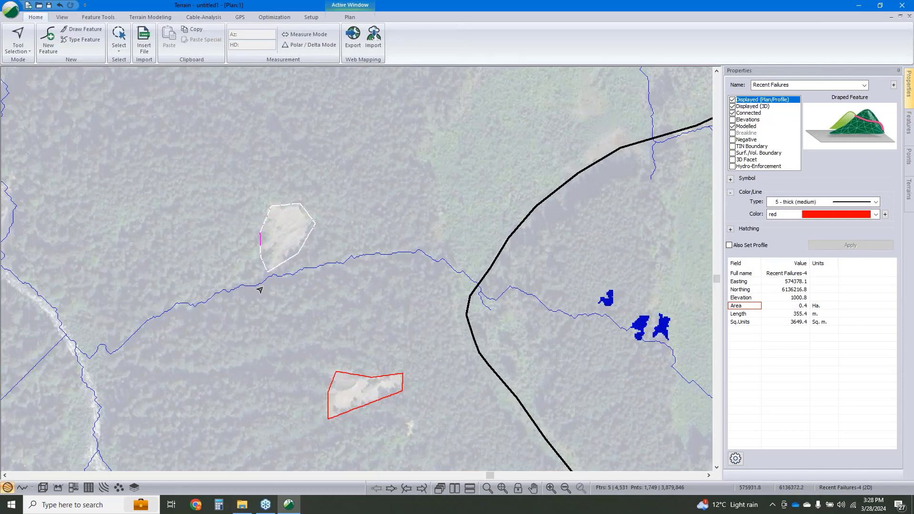
pyautogui.click(262, 266)
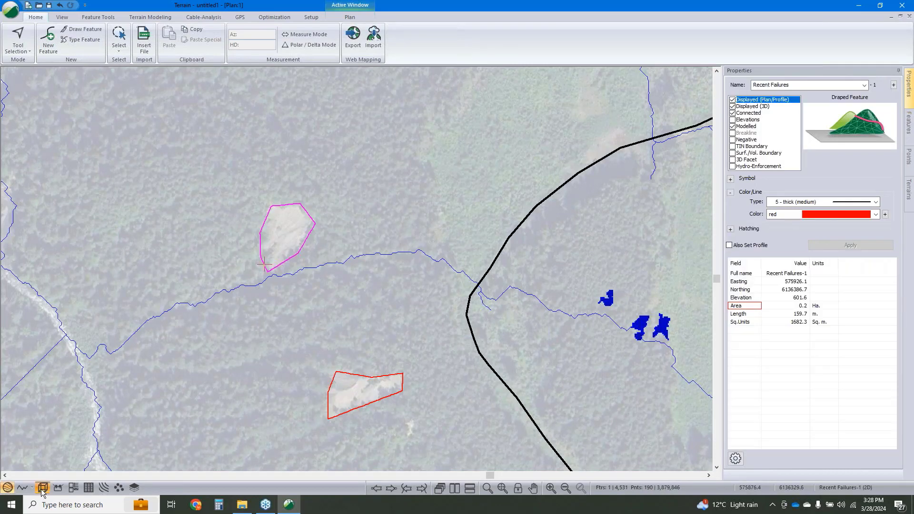
pyautogui.click(58, 487)
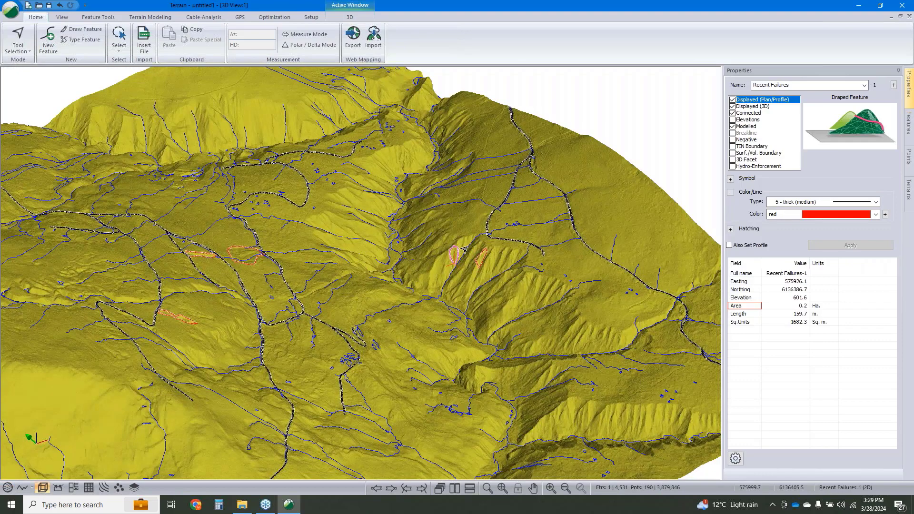
pyautogui.scroll(2, 464, 250)
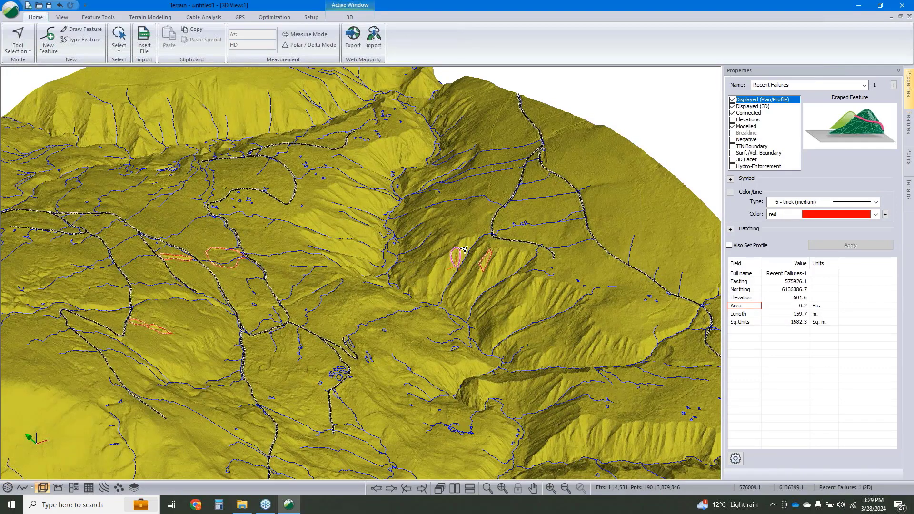
pyautogui.scroll(3, 464, 249)
pyautogui.moveTo(479, 307); pyautogui.dragTo(498, 340, button='middle')
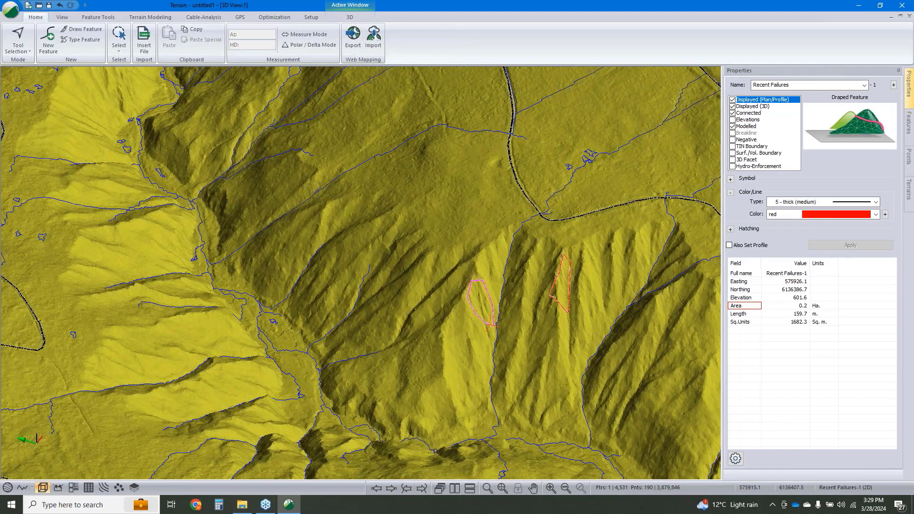
pyautogui.moveTo(527, 163); pyautogui.dragTo(508, 182, button='middle')
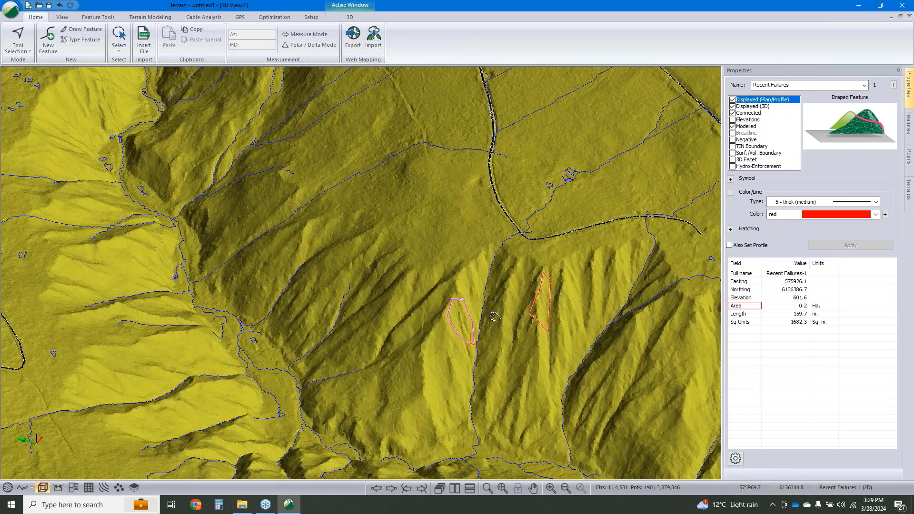
pyautogui.moveTo(494, 316); pyautogui.dragTo(467, 342, button='middle')
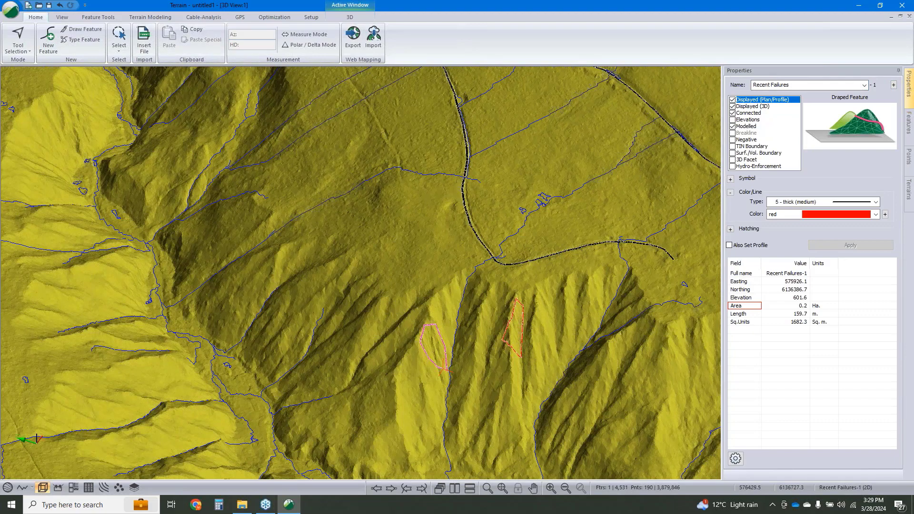
# - Generate the drainage area for Recent Failures-1 on the current TIN with a 1.00 m cell size, draining only to the selected point
pyautogui.click(98, 17)
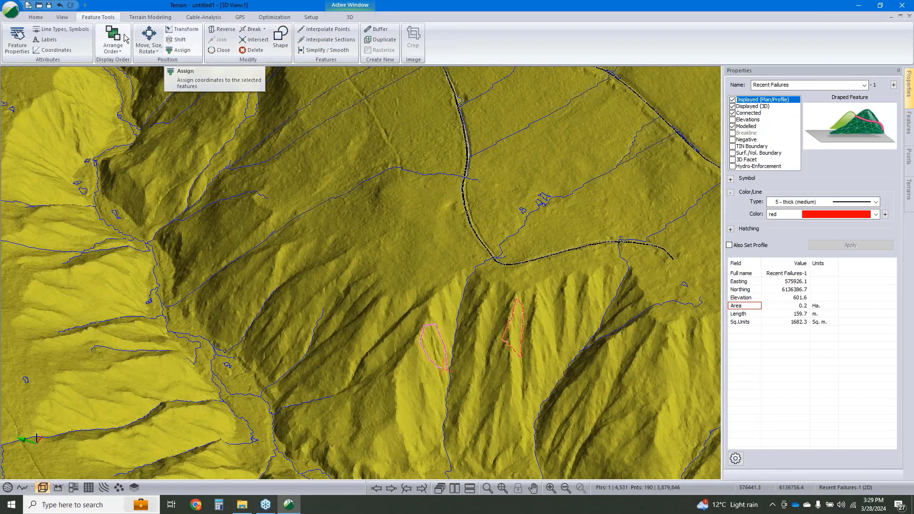
pyautogui.click(143, 18)
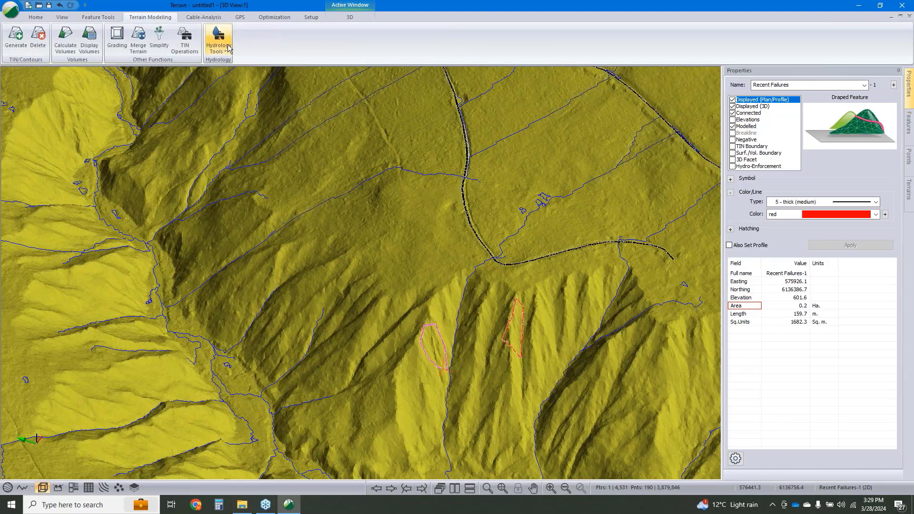
pyautogui.click(224, 51)
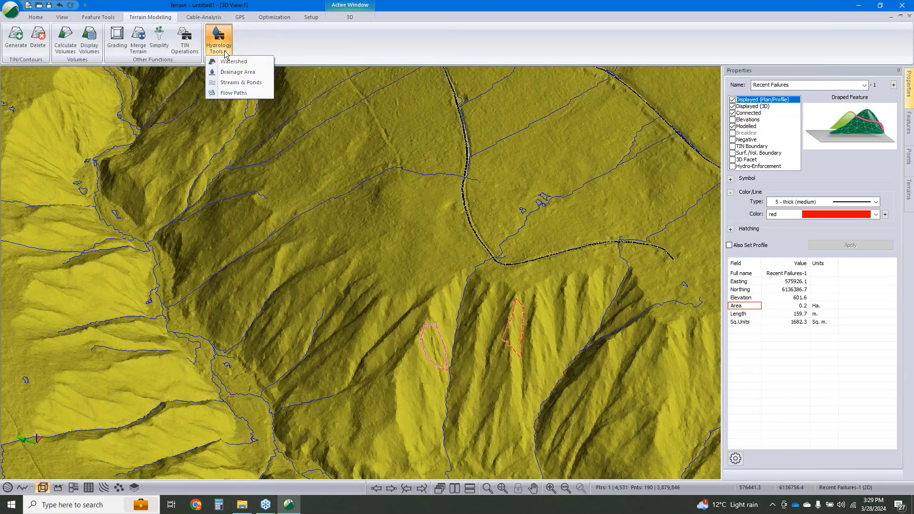
pyautogui.click(245, 73)
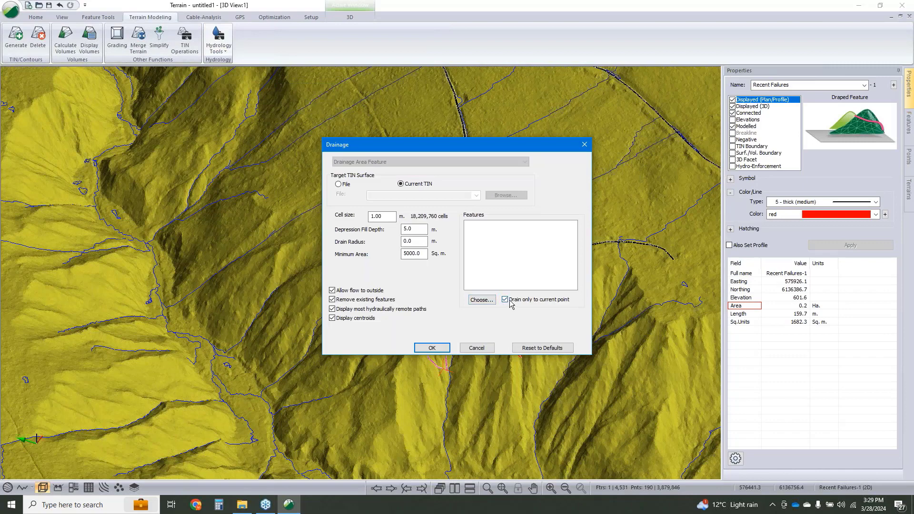
pyautogui.click(482, 299)
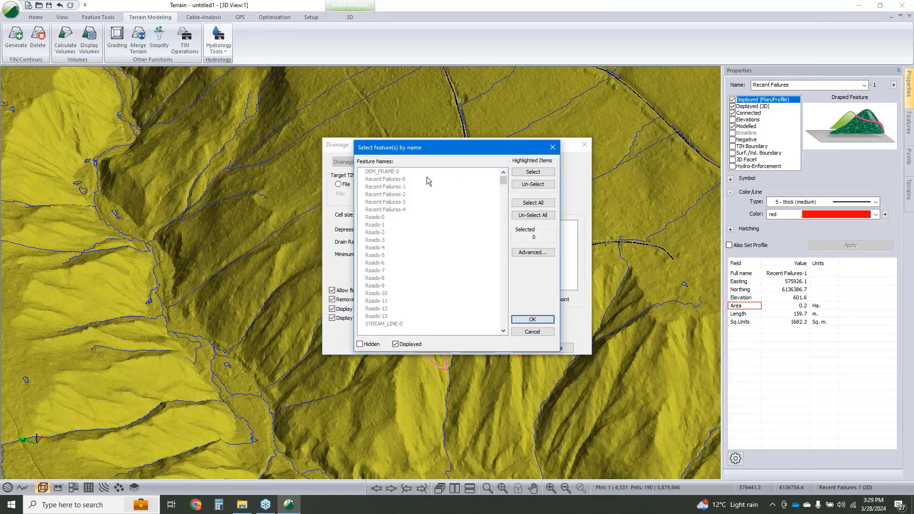
pyautogui.click(398, 187)
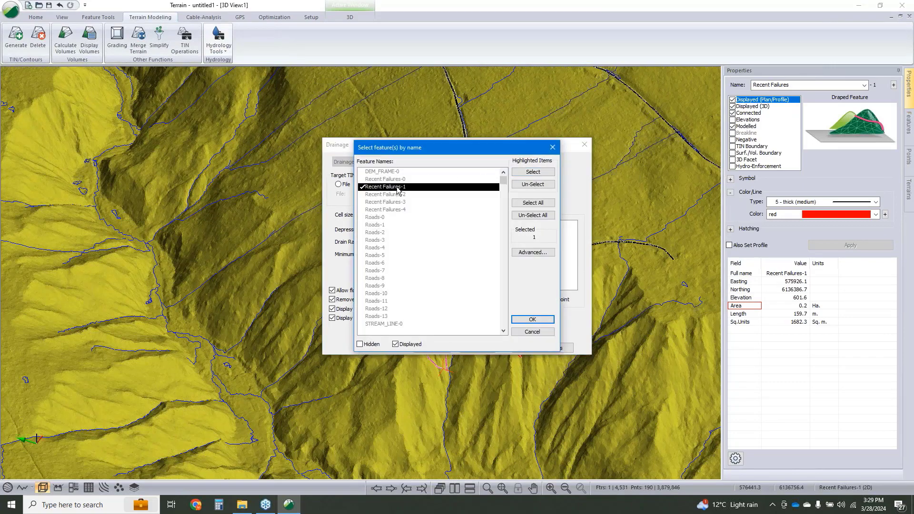
pyautogui.click(529, 319)
pyautogui.click(432, 348)
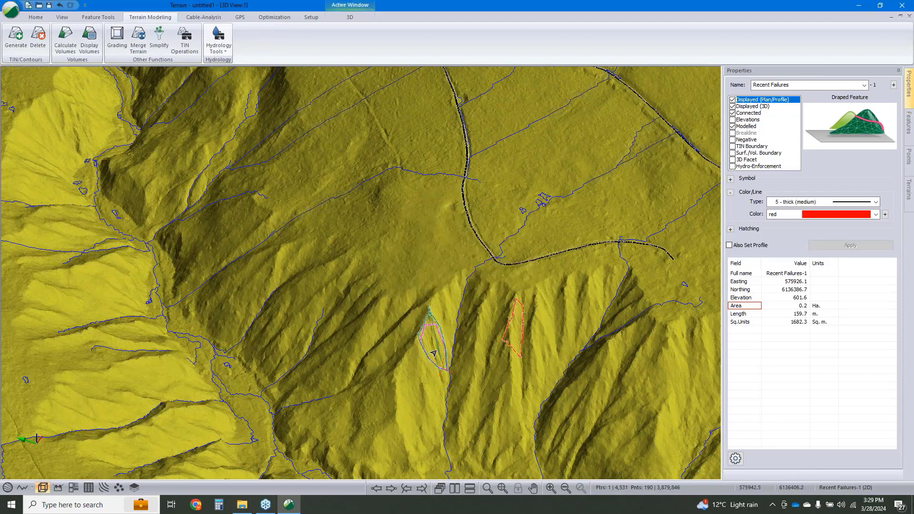
# - Generate the drainage area for a point on the stream just below the northern failure, draining only to that point and replacing the existing drainage features
pyautogui.scroll(1, 433, 352)
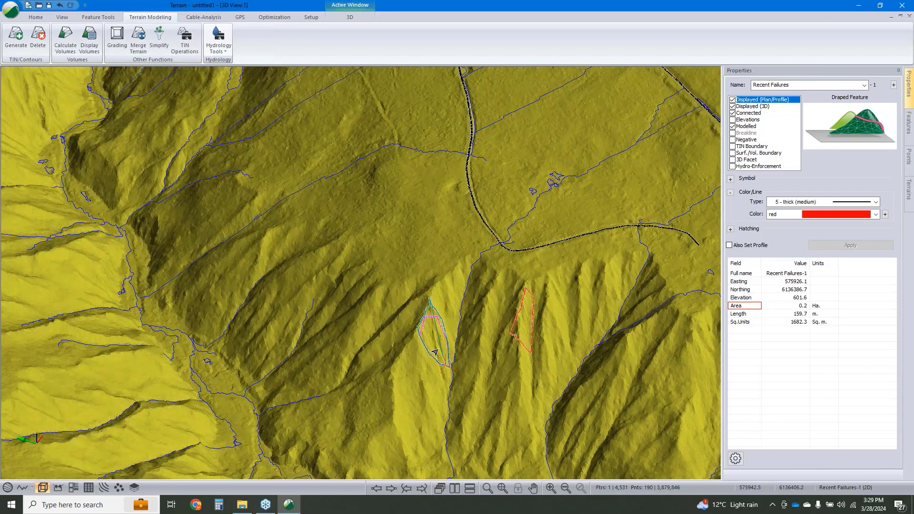
pyautogui.scroll(2, 434, 352)
pyautogui.moveTo(442, 281); pyautogui.dragTo(446, 383)
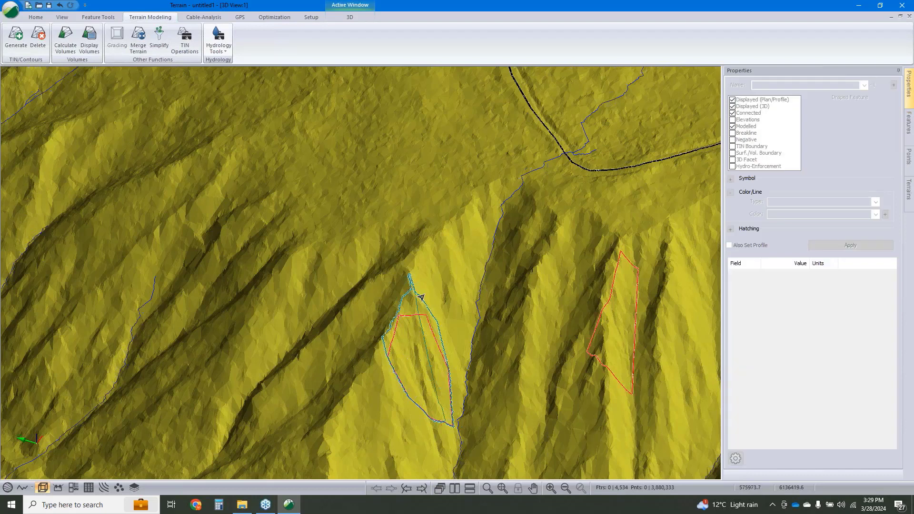
pyautogui.moveTo(437, 358); pyautogui.dragTo(434, 304, button='middle')
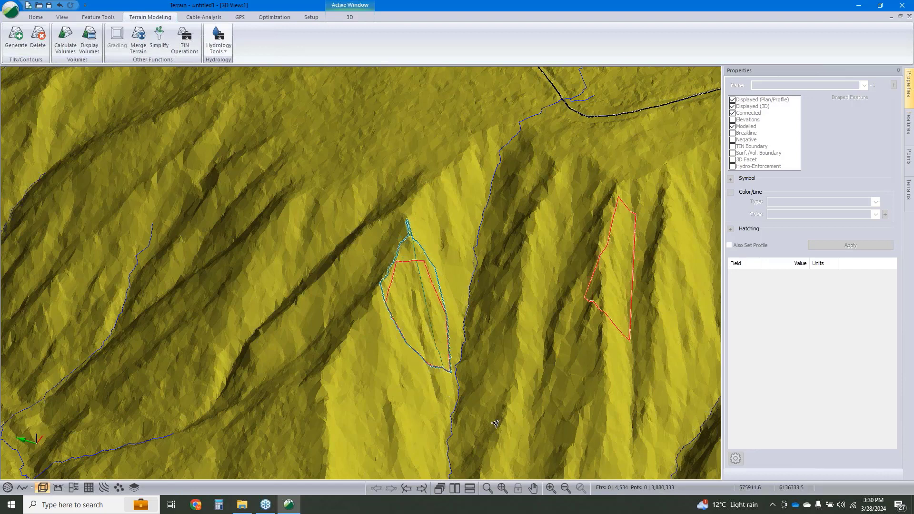
pyautogui.moveTo(462, 371); pyautogui.dragTo(443, 312, button='middle')
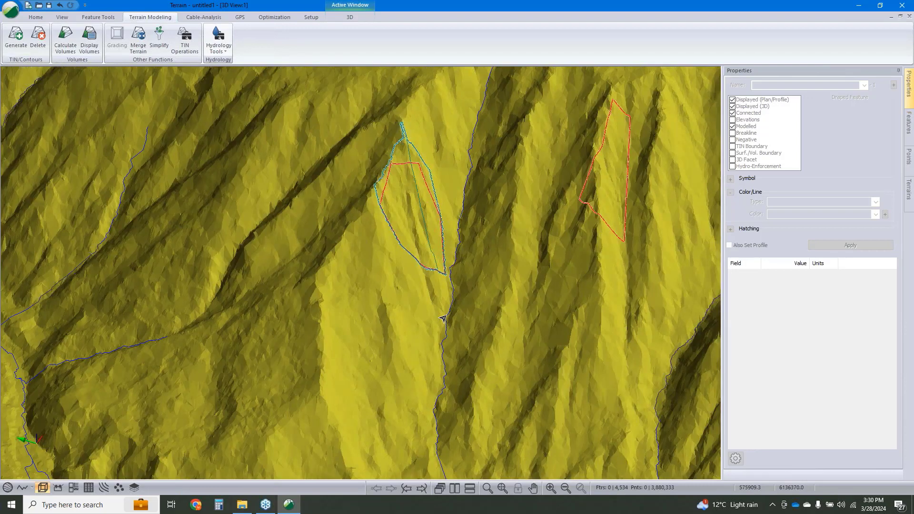
pyautogui.click(443, 318)
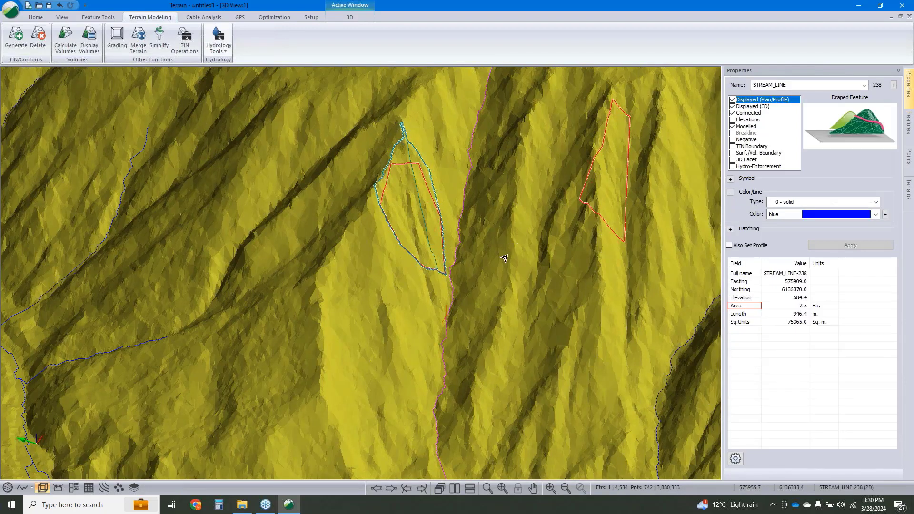
pyautogui.click(218, 45)
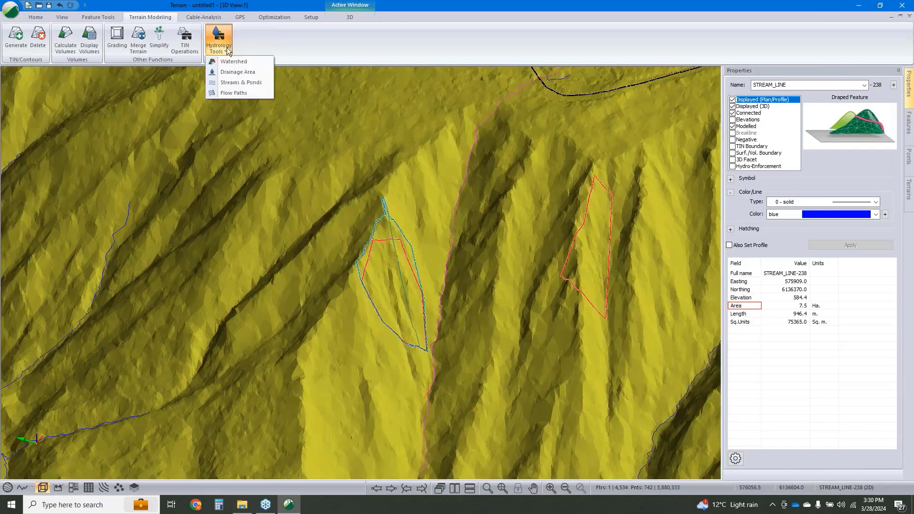
pyautogui.click(245, 76)
pyautogui.click(481, 299)
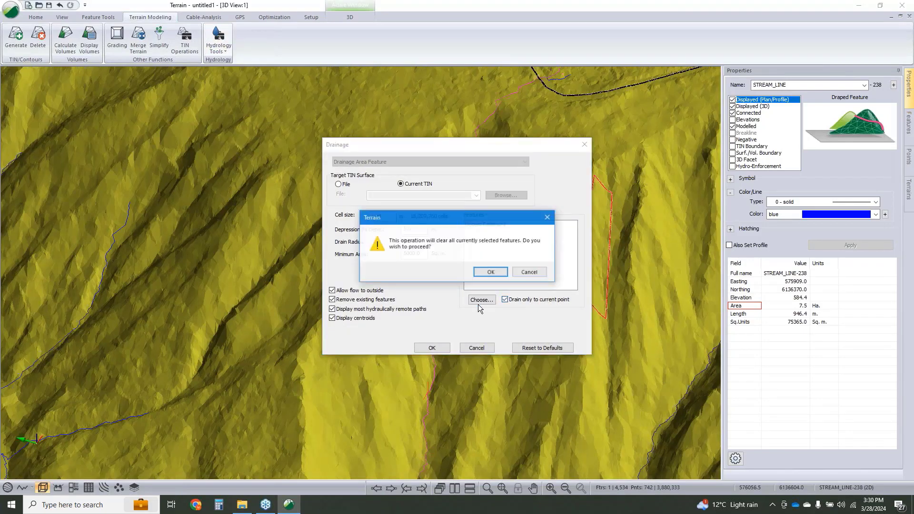
pyautogui.click(491, 273)
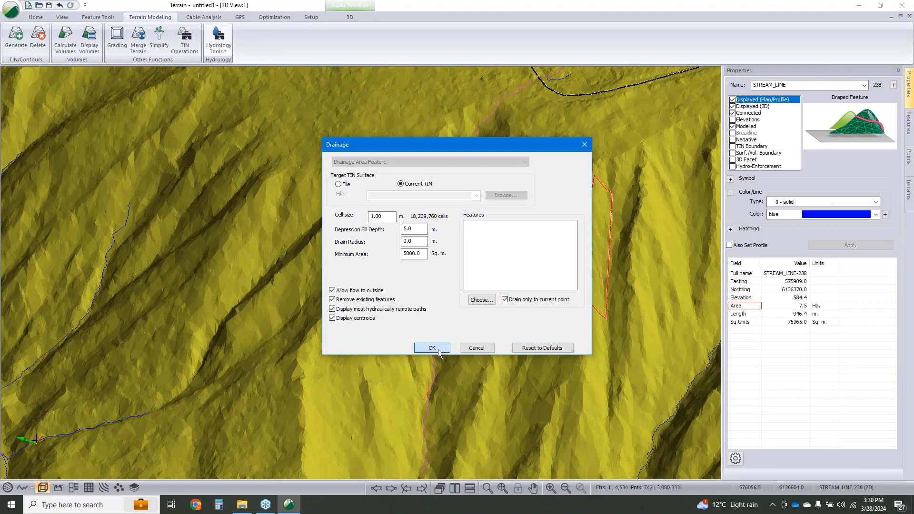
pyautogui.click(437, 350)
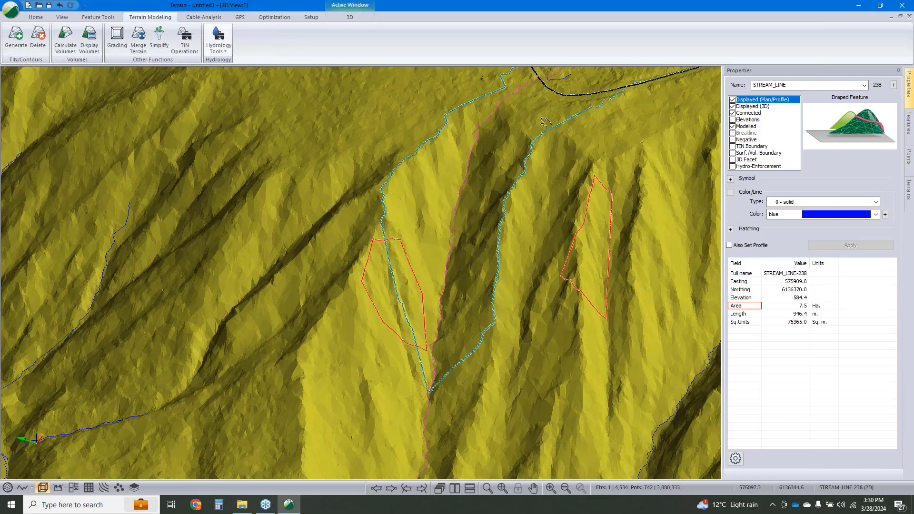
# - Examine the stream's drainage area upslope in 3D, checking where its boundary and the streams meet the roads
pyautogui.moveTo(515, 164); pyautogui.dragTo(477, 272)
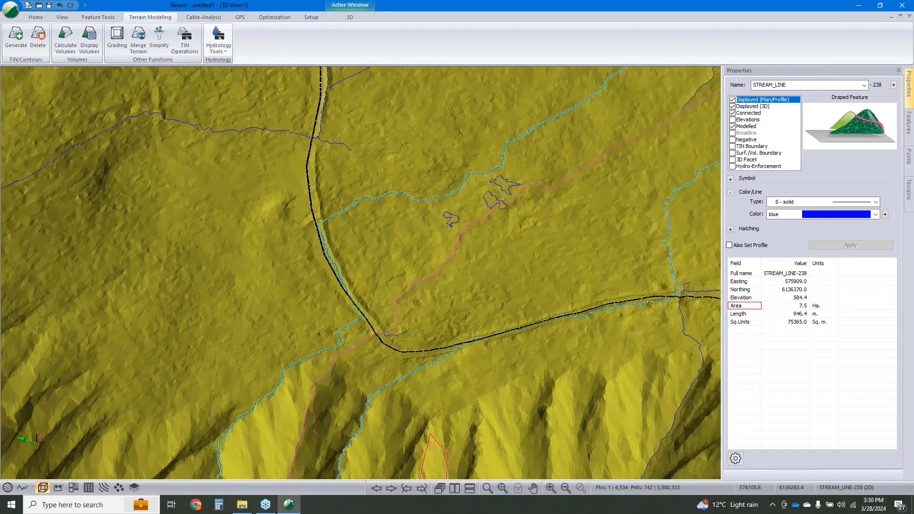
pyautogui.moveTo(509, 356); pyautogui.dragTo(591, 350)
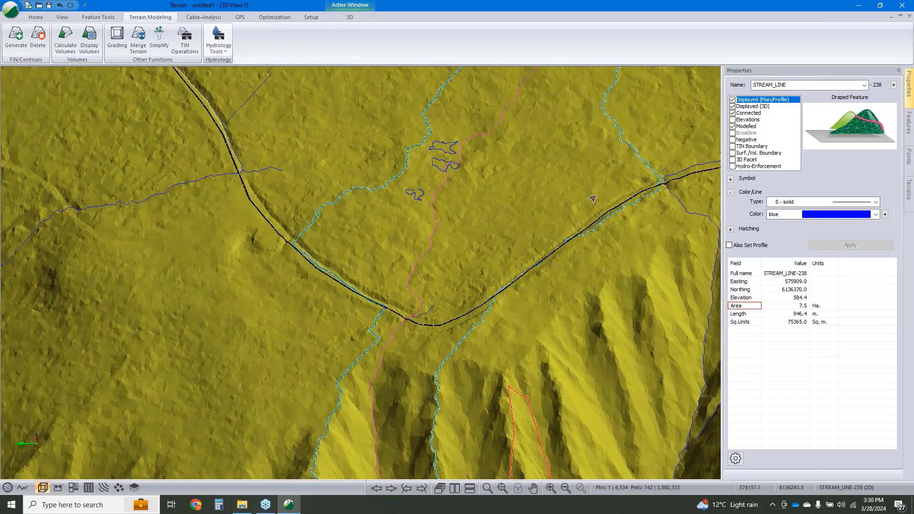
pyautogui.scroll(2, 588, 211)
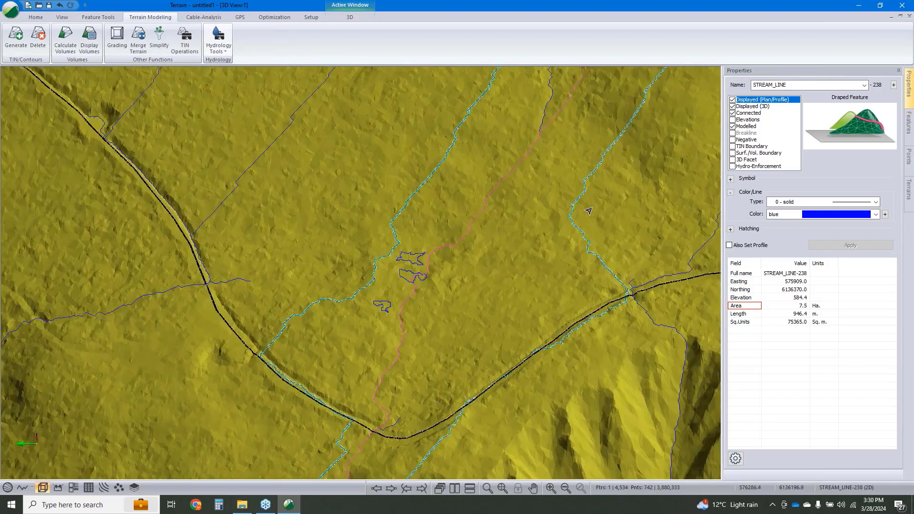
pyautogui.scroll(2, 534, 245)
pyautogui.moveTo(535, 245); pyautogui.dragTo(500, 372, button='middle')
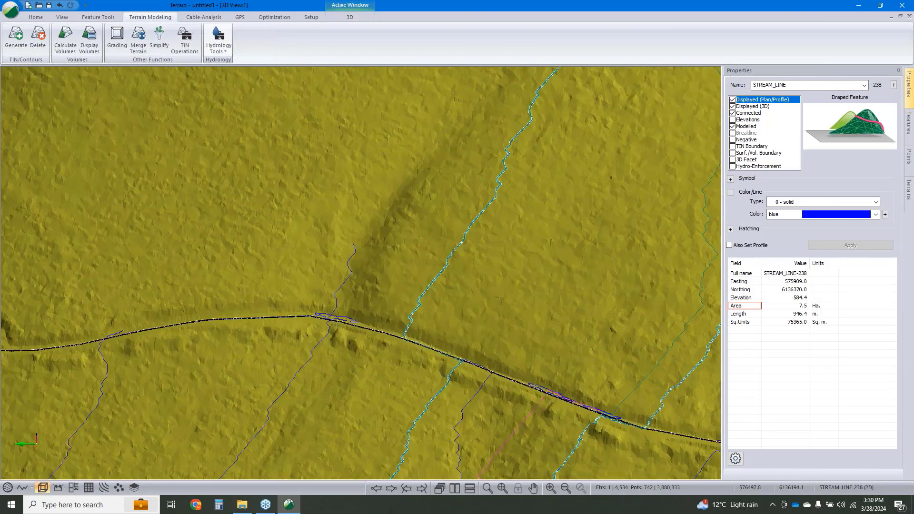
pyautogui.moveTo(443, 432); pyautogui.dragTo(451, 327, button='middle')
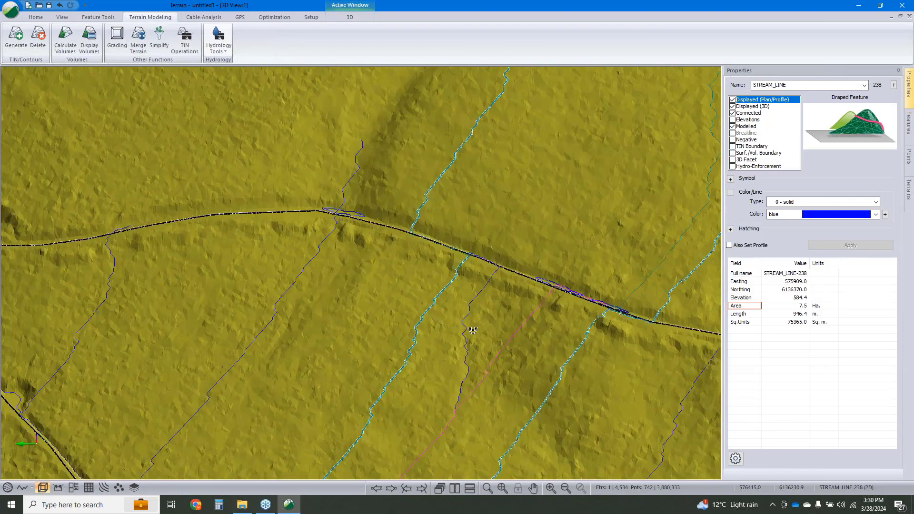
pyautogui.moveTo(473, 330); pyautogui.dragTo(533, 312)
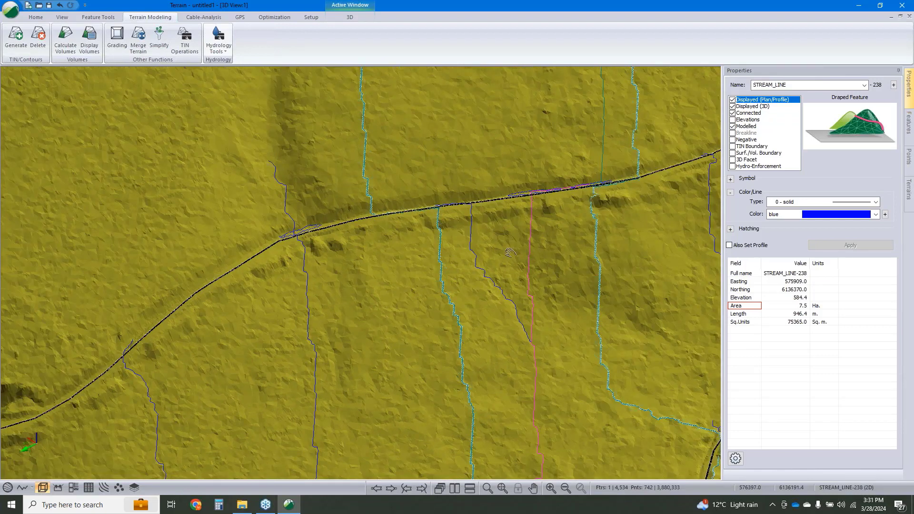
pyautogui.moveTo(521, 284); pyautogui.dragTo(489, 244, button='middle')
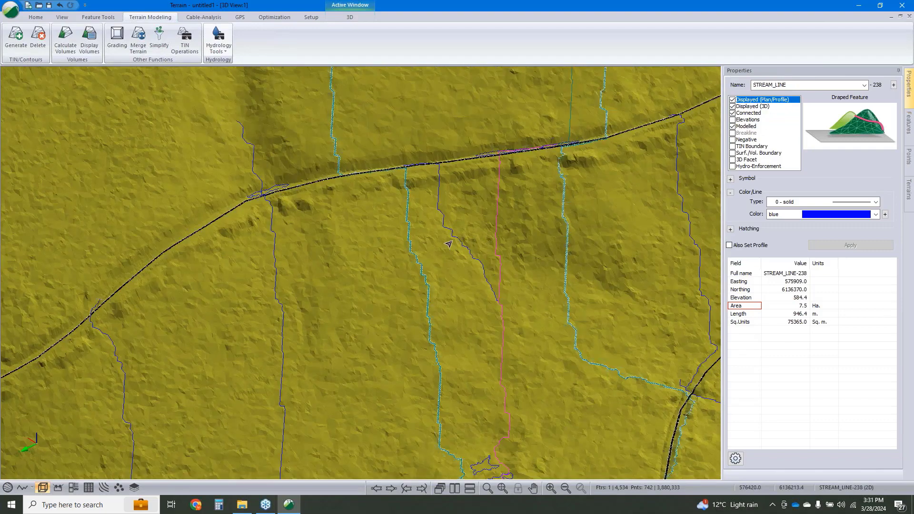
pyautogui.scroll(-1, 448, 244)
pyautogui.scroll(-1, 448, 244)
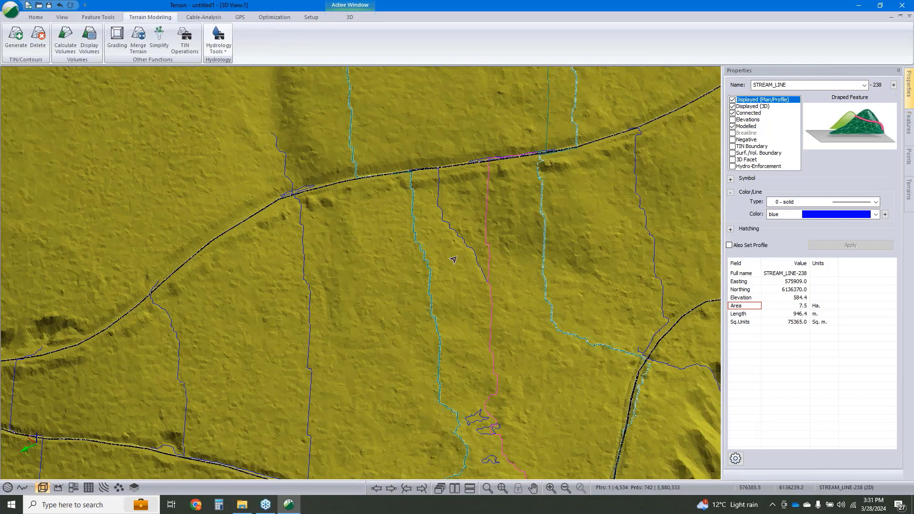
pyautogui.moveTo(453, 260); pyautogui.dragTo(377, 167, button='middle')
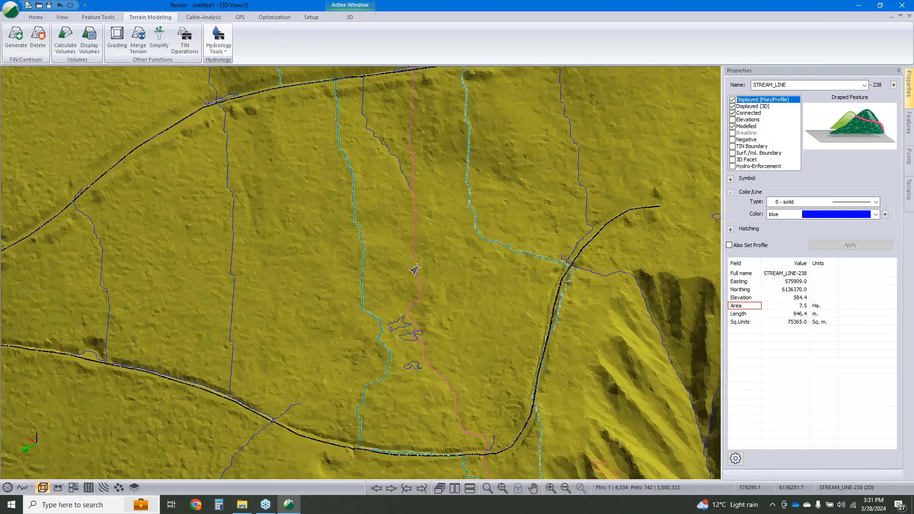
pyautogui.scroll(-4, 416, 270)
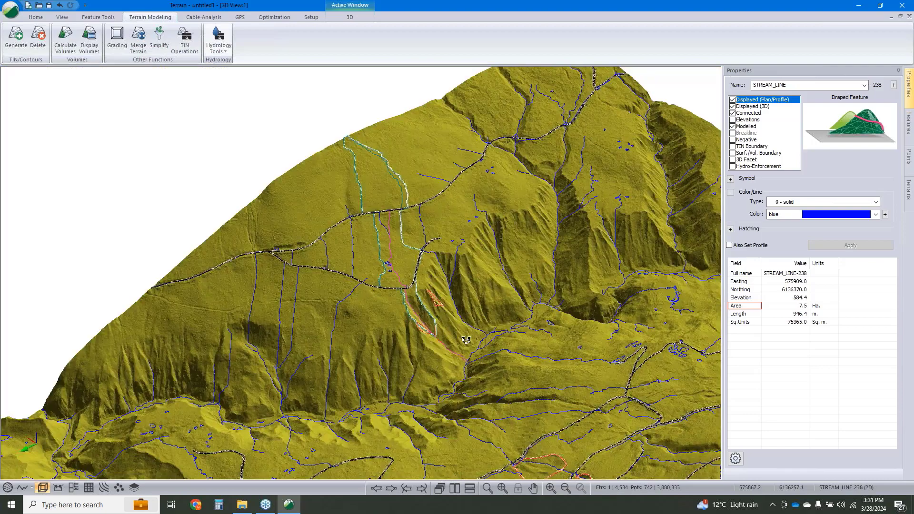
# - Select the lower tip of the narrow Recent Failures-4 polygon below the road on the opposite slope
pyautogui.moveTo(466, 339); pyautogui.dragTo(614, 364)
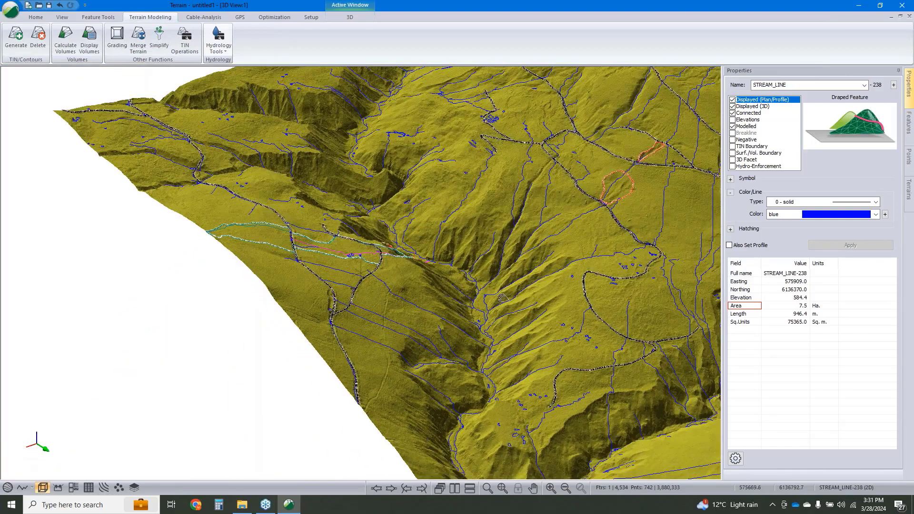
pyautogui.moveTo(628, 171); pyautogui.dragTo(530, 309, button='middle')
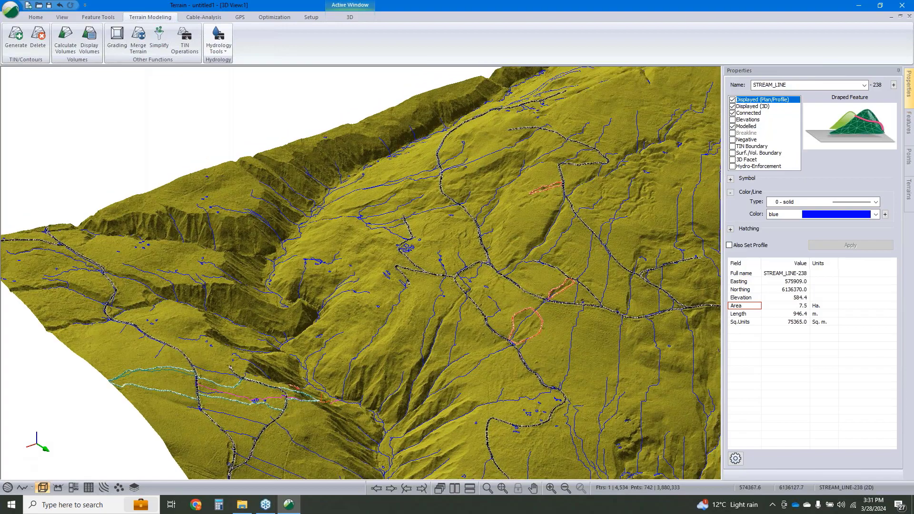
pyautogui.scroll(5, 404, 238)
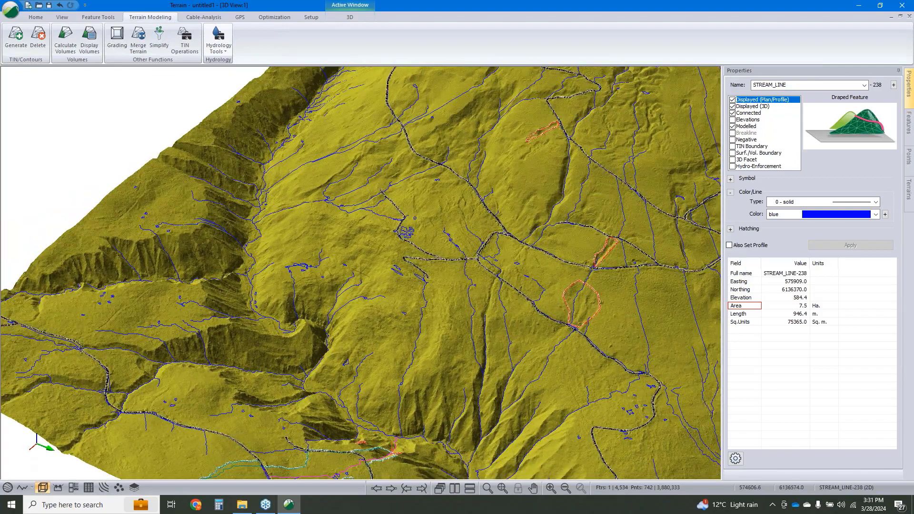
pyautogui.moveTo(524, 130); pyautogui.dragTo(512, 128)
pyautogui.scroll(3, 512, 128)
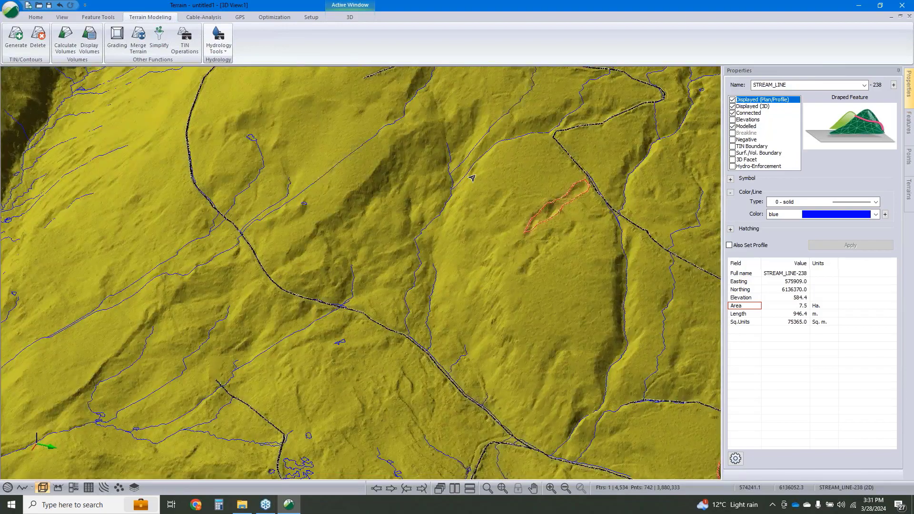
pyautogui.scroll(3, 472, 178)
pyautogui.moveTo(486, 225); pyautogui.dragTo(435, 133, button='middle')
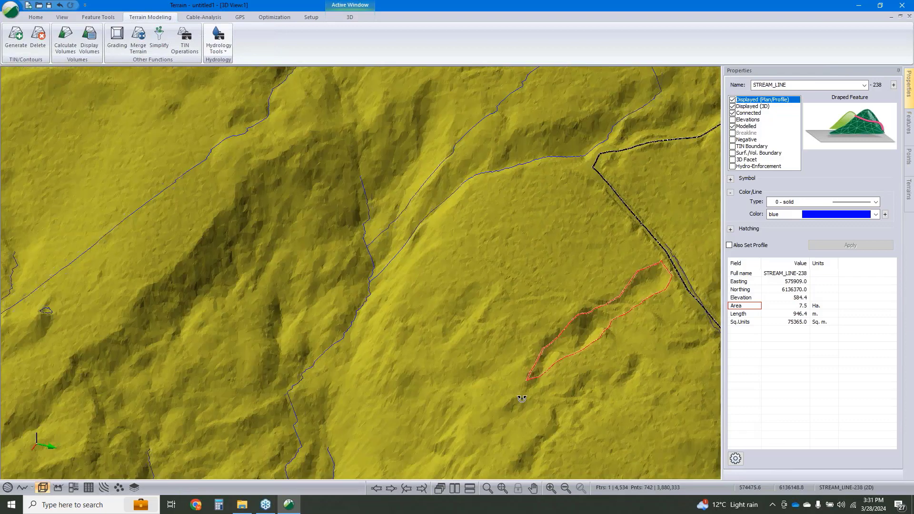
pyautogui.moveTo(522, 398); pyautogui.dragTo(558, 384)
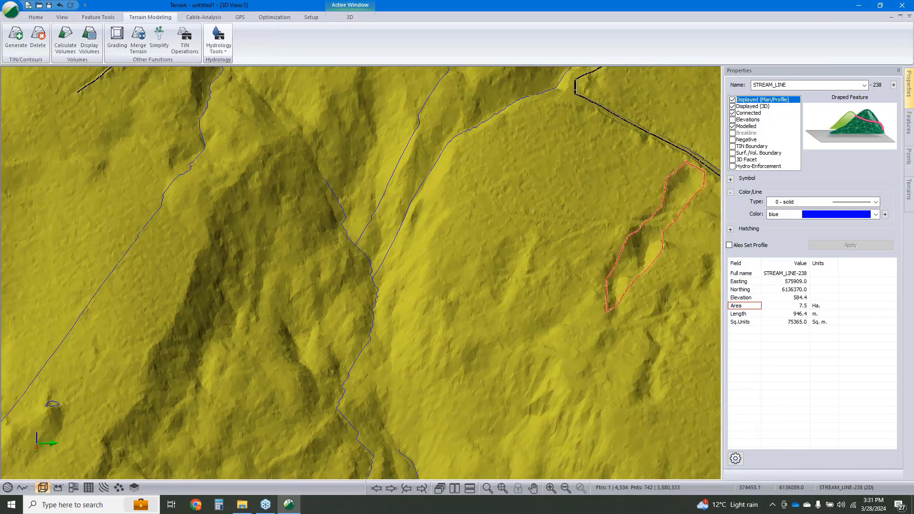
pyautogui.scroll(4, 565, 287)
pyautogui.scroll(2, 524, 339)
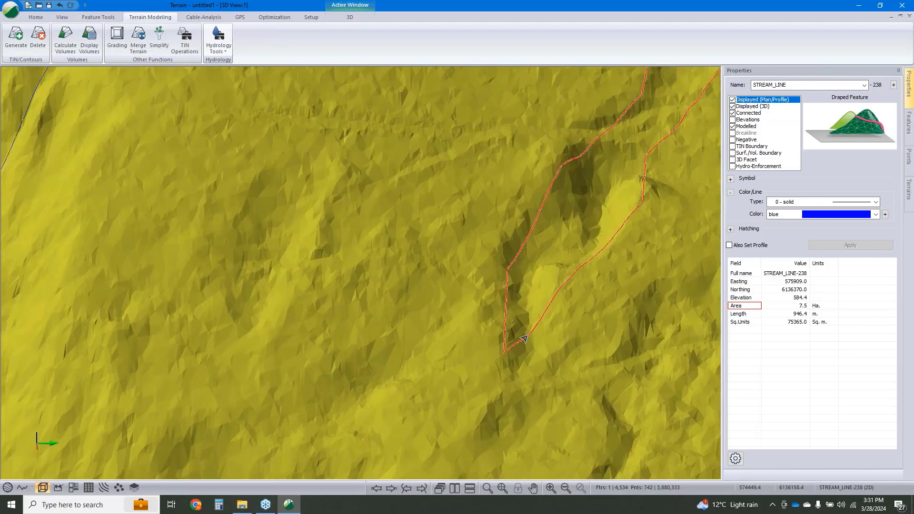
pyautogui.click(526, 337)
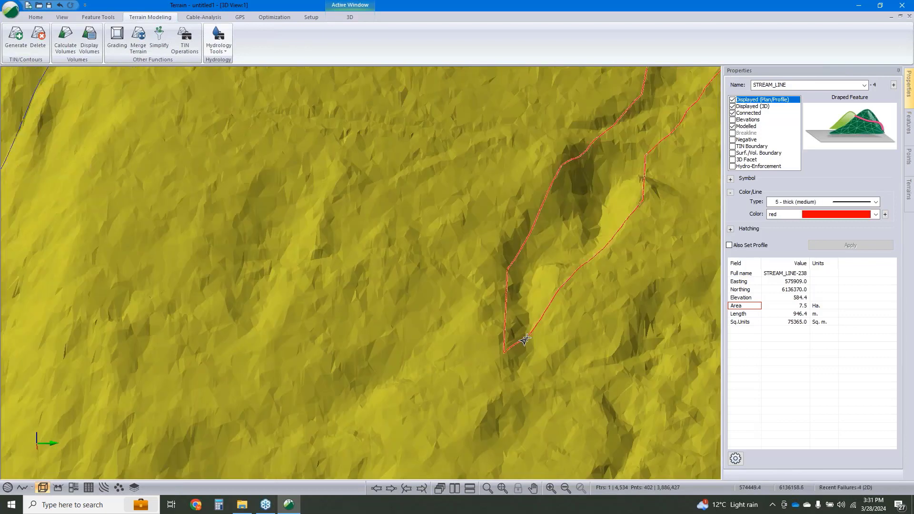
pyautogui.moveTo(520, 343); pyautogui.dragTo(492, 331)
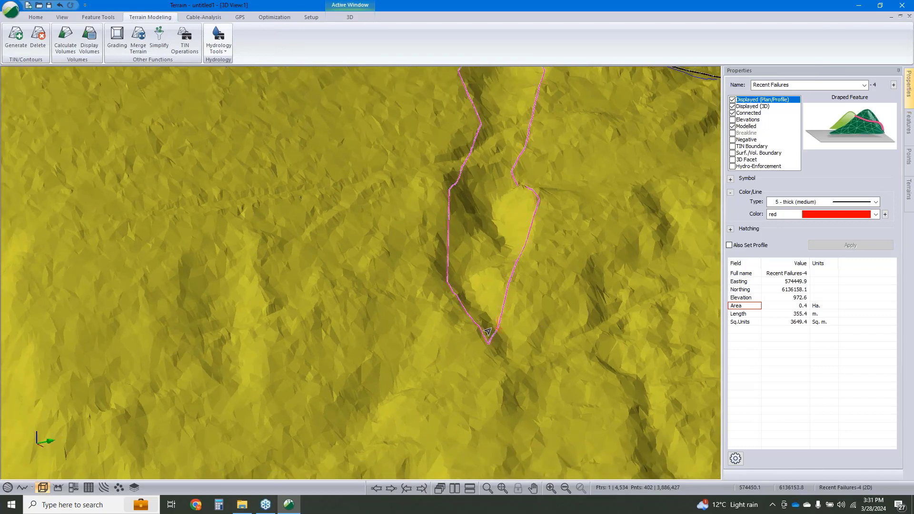
# - Generate the drainage area for the selected lower tip of the narrow failure, draining only to that point with a 5 m drain radius
pyautogui.scroll(3, 487, 331)
pyautogui.scroll(-4, 492, 331)
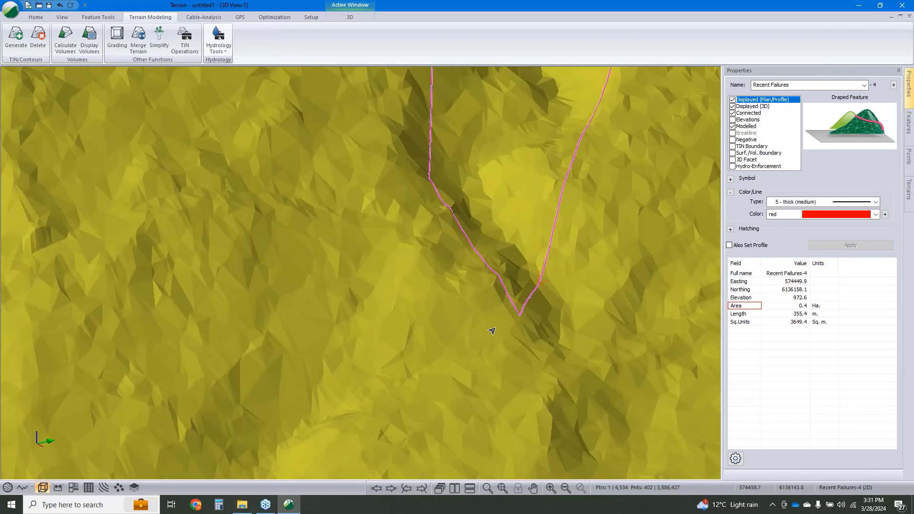
pyautogui.scroll(-1, 492, 331)
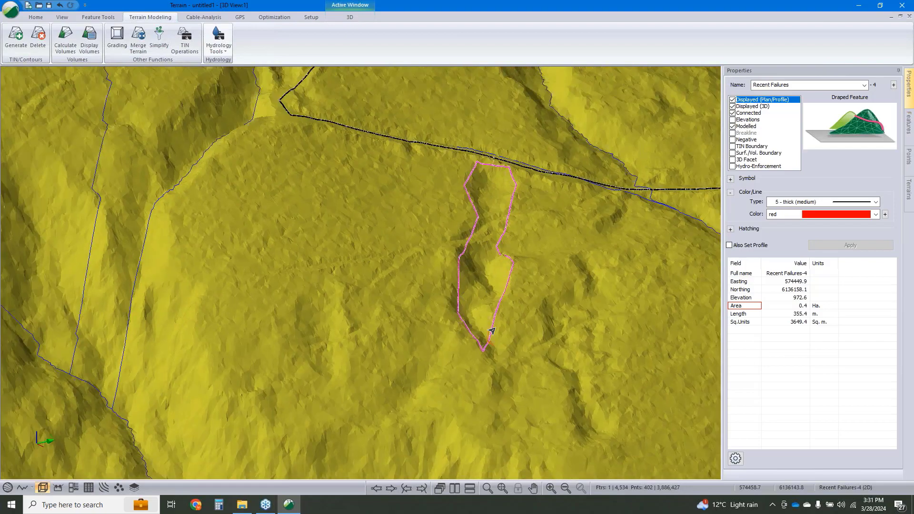
pyautogui.scroll(-5, 491, 331)
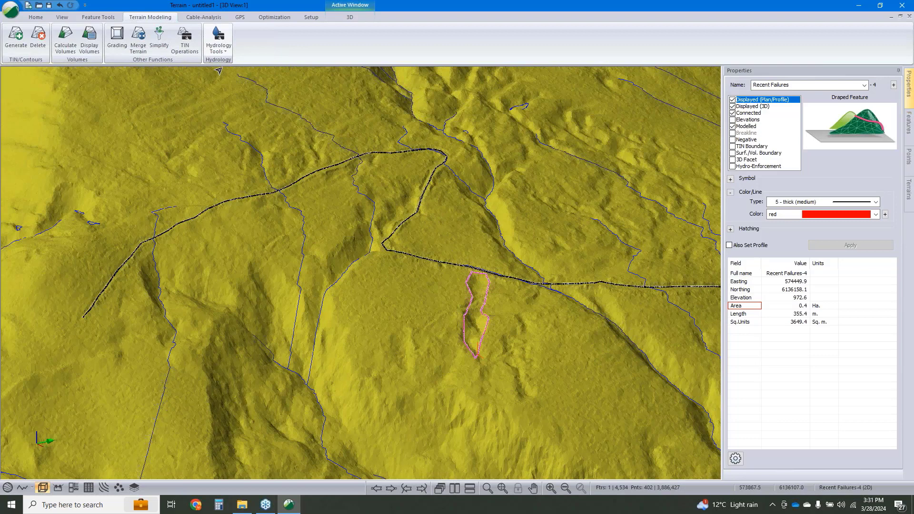
pyautogui.click(218, 47)
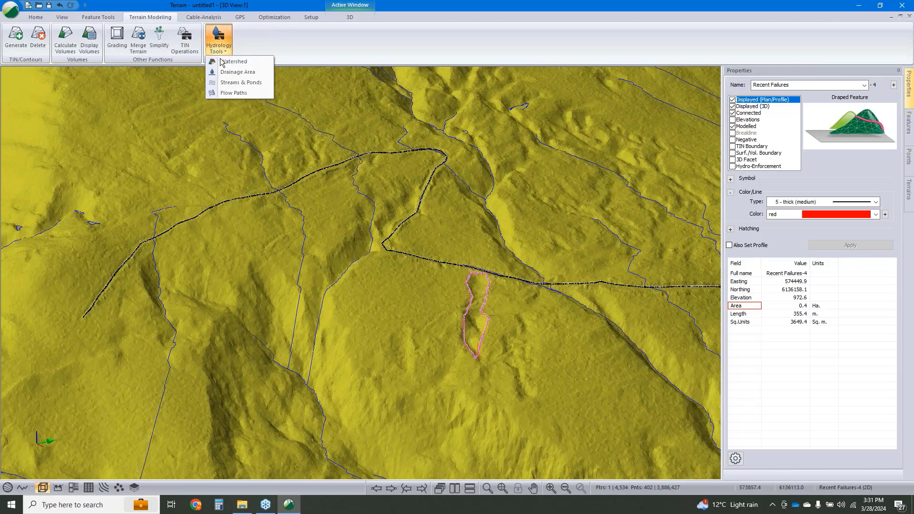
pyautogui.click(223, 75)
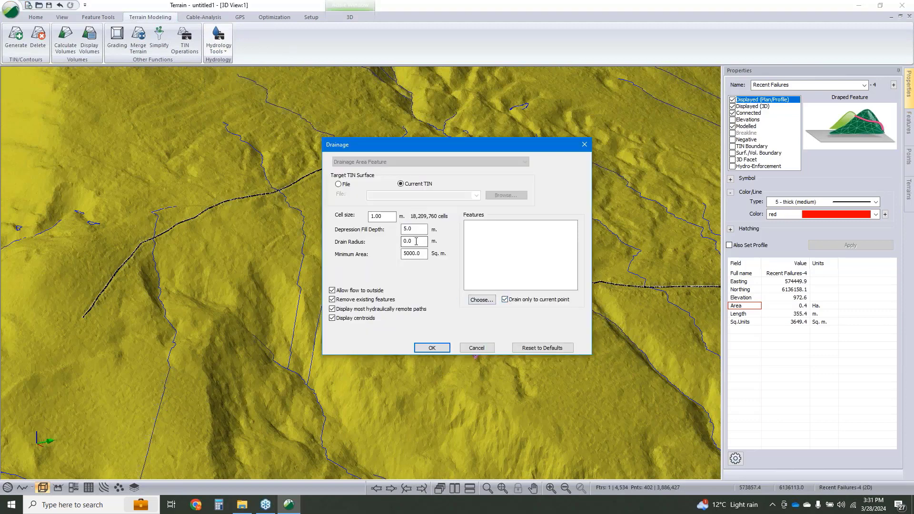
pyautogui.moveTo(418, 241); pyautogui.dragTo(385, 236)
pyautogui.rightClick(385, 236)
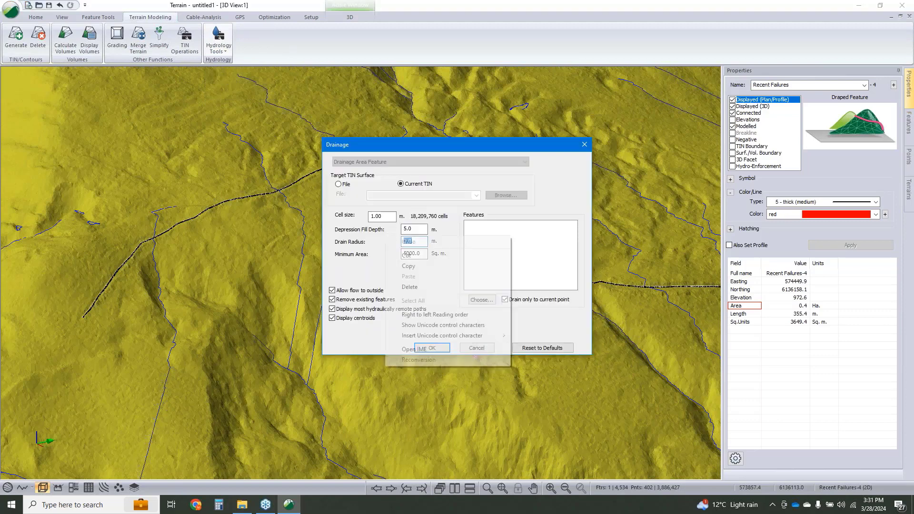
pyautogui.click(450, 225)
pyautogui.write('5')
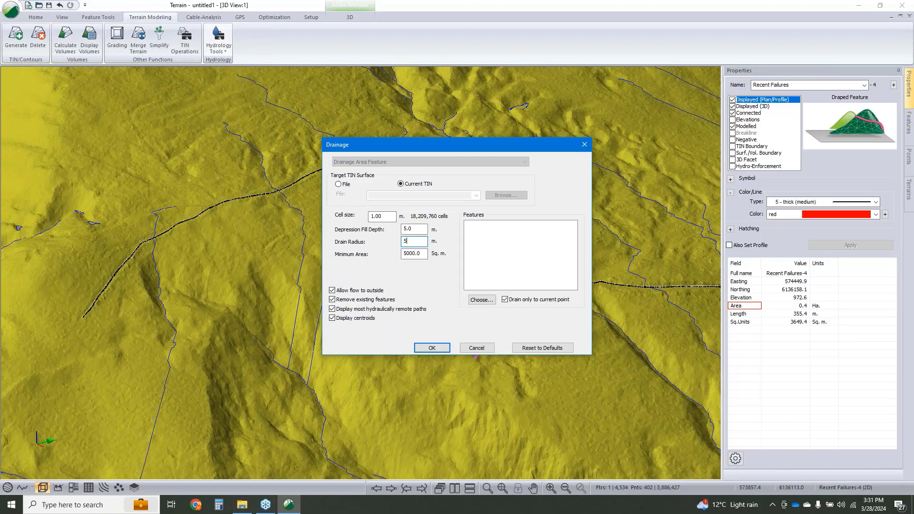
pyautogui.click(431, 347)
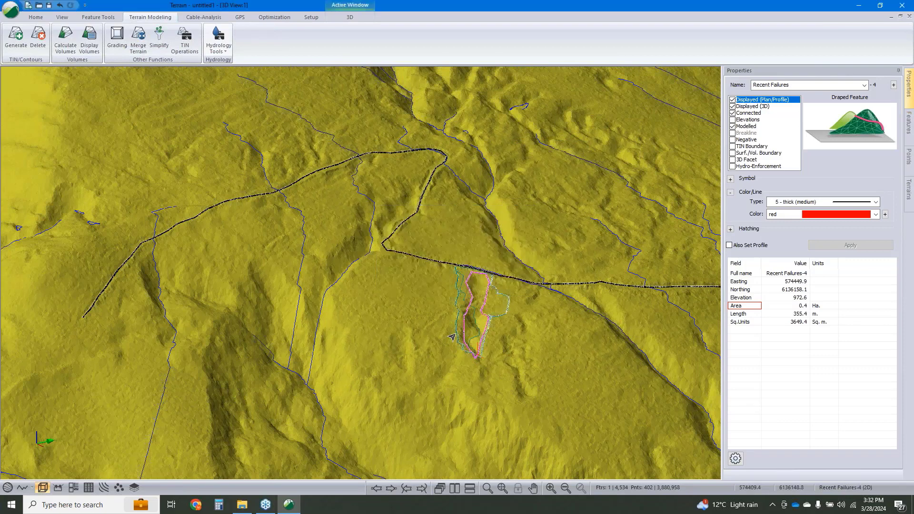
# - Select the new drainage area boundary around the narrow failure and examine in 3D how it meets the road above
pyautogui.click(457, 346)
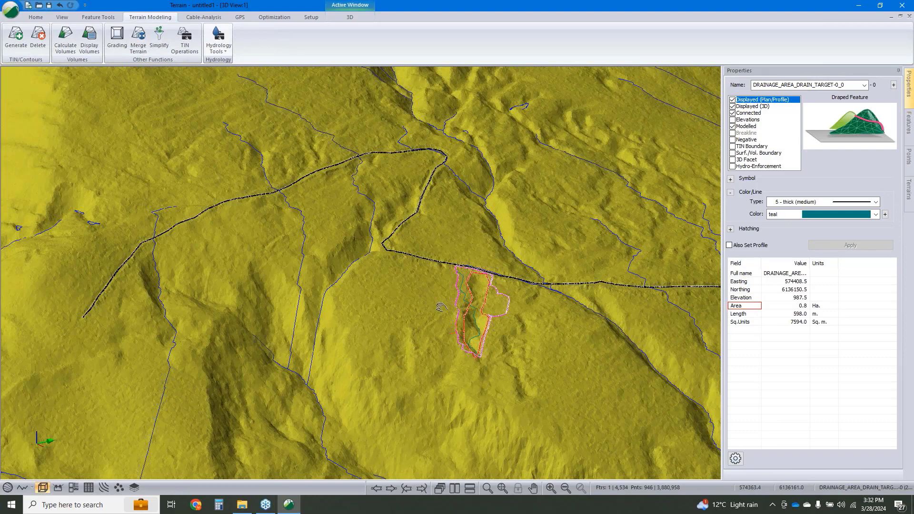
pyautogui.moveTo(442, 307); pyautogui.dragTo(410, 354)
pyautogui.moveTo(461, 316); pyautogui.dragTo(414, 340)
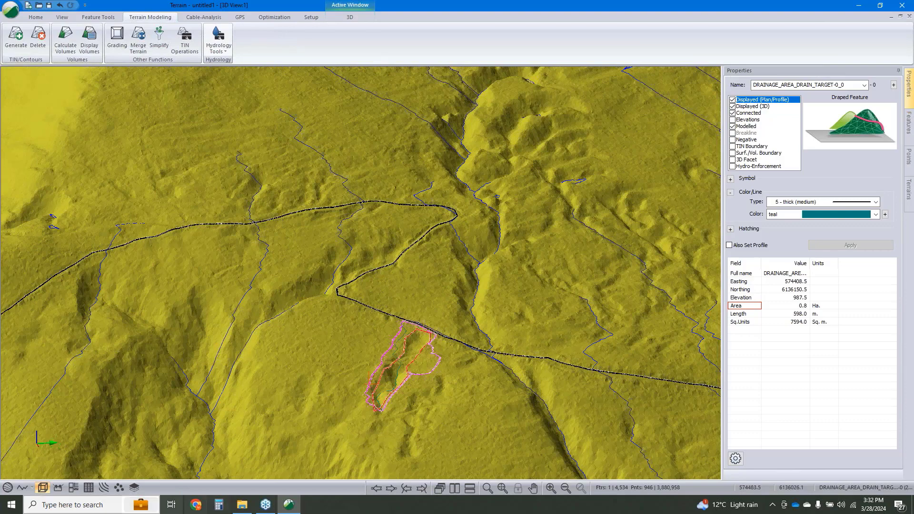
# - Return to the plan view and delete the drainage areas, drainage area centroids and most hydraulically remote flow paths
pyautogui.click(7, 486)
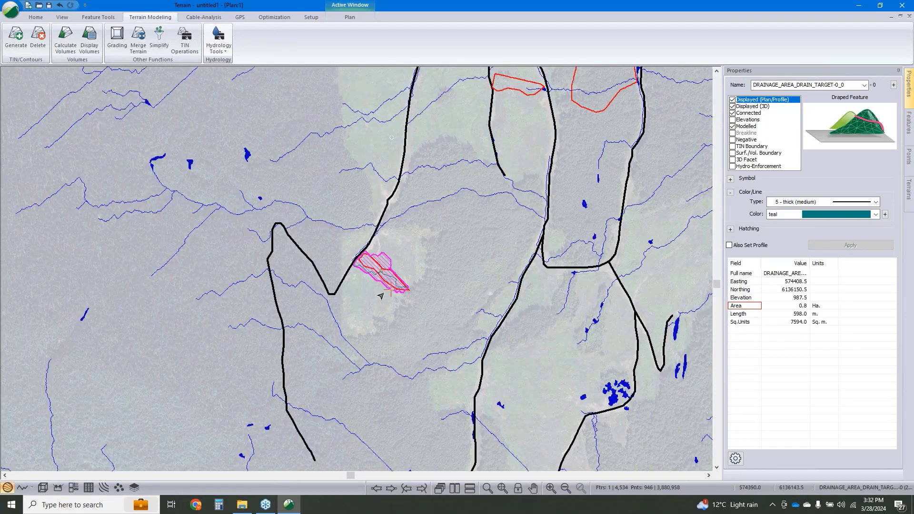
pyautogui.moveTo(381, 296)
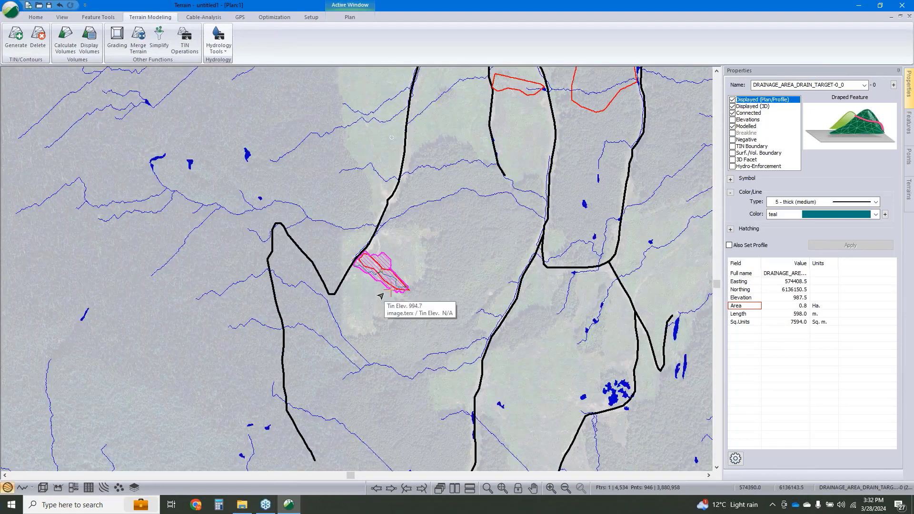
pyautogui.click(38, 38)
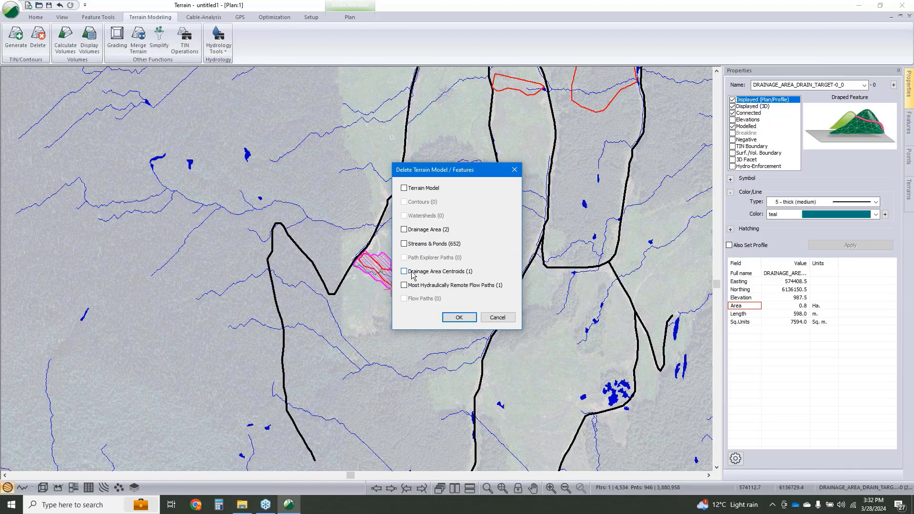
pyautogui.click(405, 272)
pyautogui.click(404, 286)
pyautogui.click(404, 230)
pyautogui.click(458, 317)
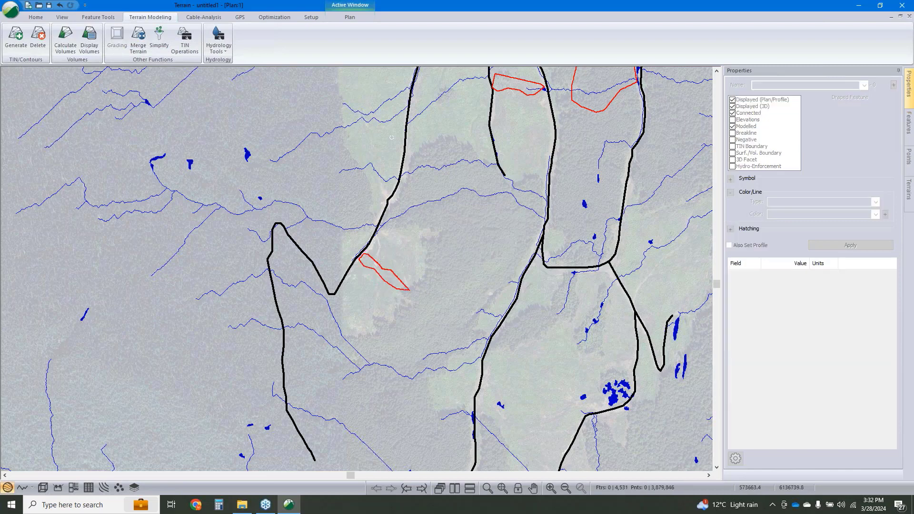
# - Import the Notable Culverts.shp shapefile into the terrain after checking its projection, keeping the file's georeferencing
pyautogui.scroll(3, 91, 49)
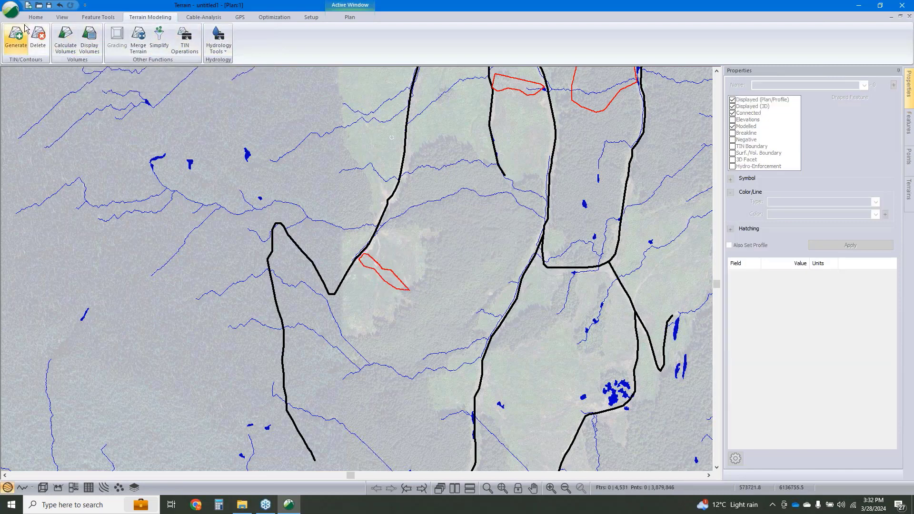
pyautogui.click(147, 47)
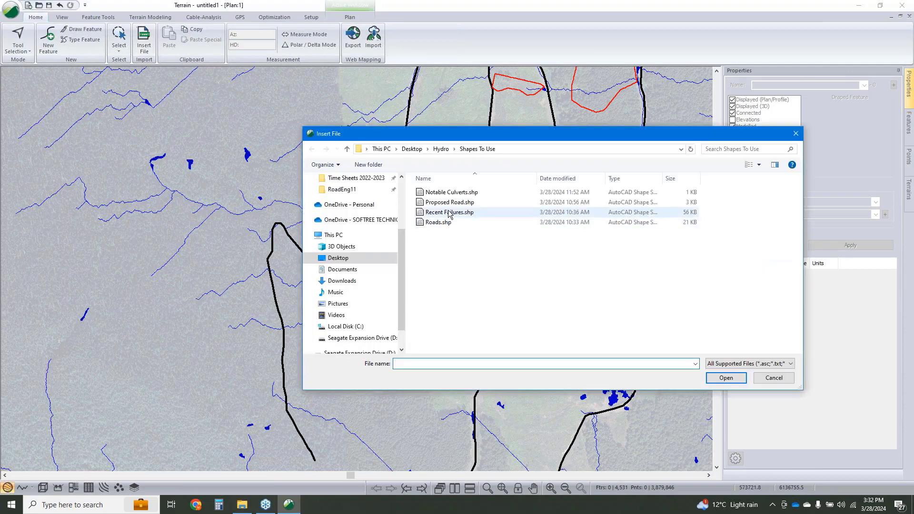
pyautogui.click(453, 193)
pyautogui.click(725, 378)
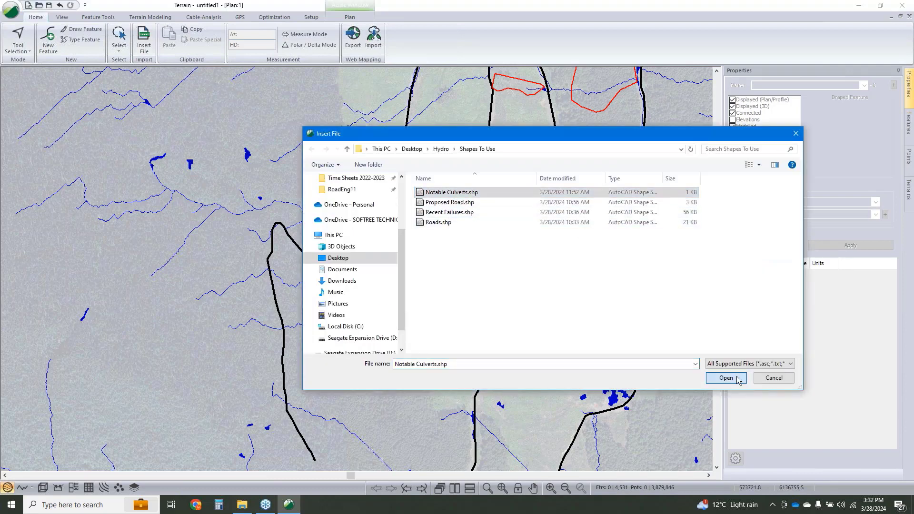
pyautogui.click(305, 151)
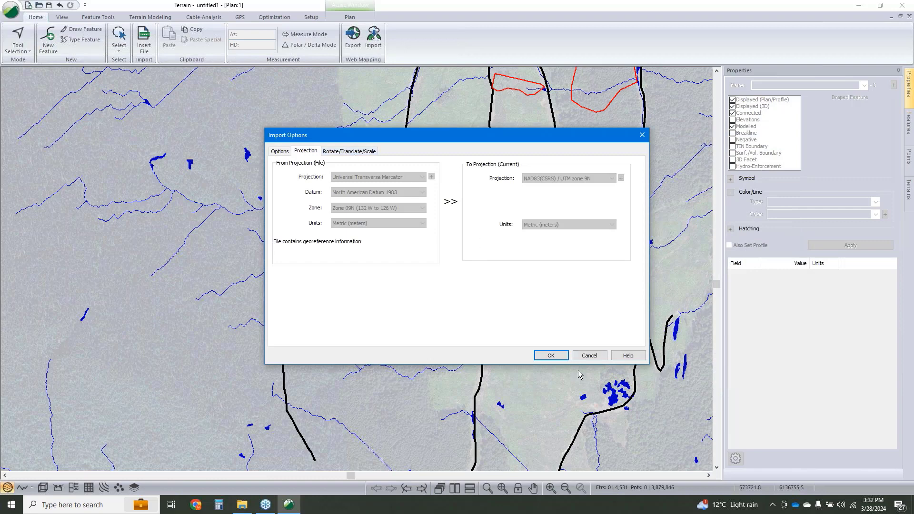
pyautogui.click(557, 356)
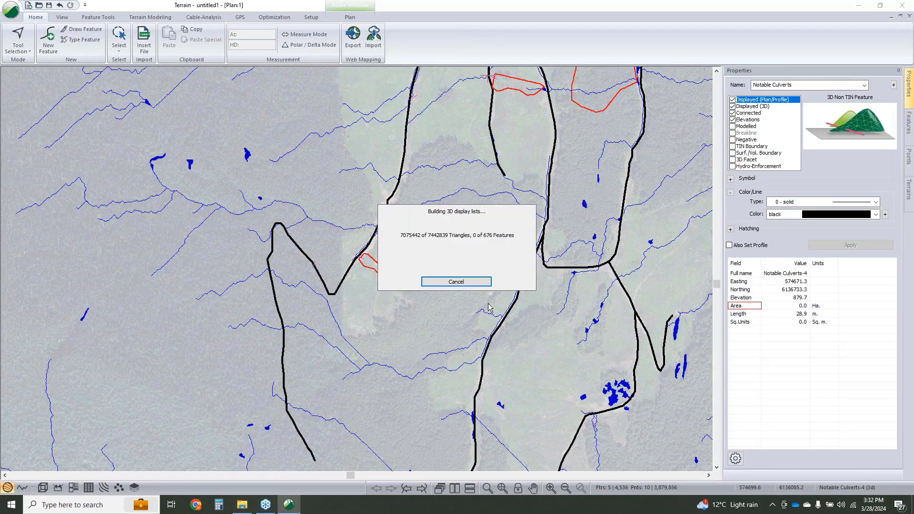
# - Give the imported Notable Culverts features the 7 - arrow line type and the colour cyan
pyautogui.click(832, 201)
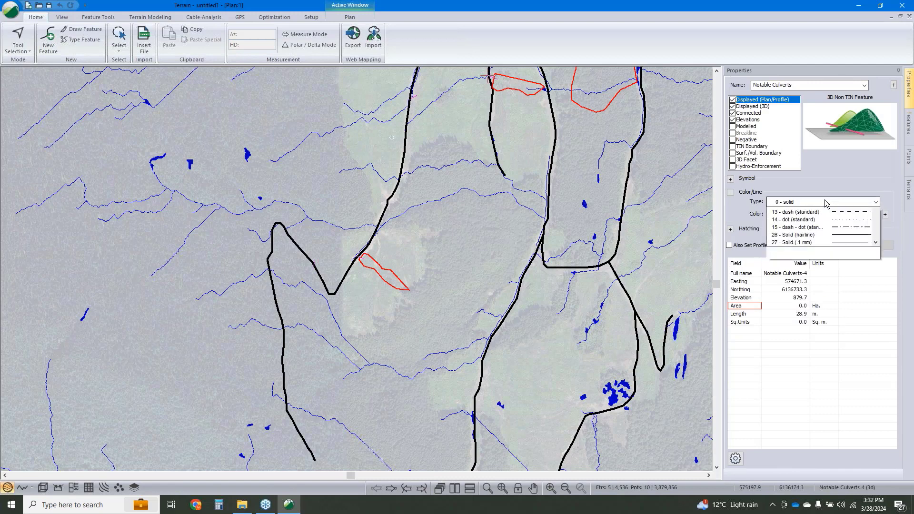
pyautogui.click(846, 272)
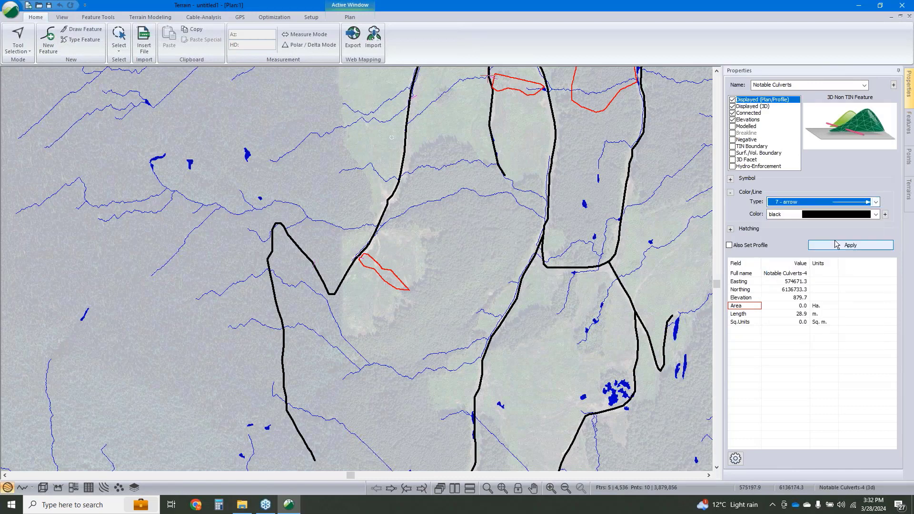
pyautogui.click(832, 215)
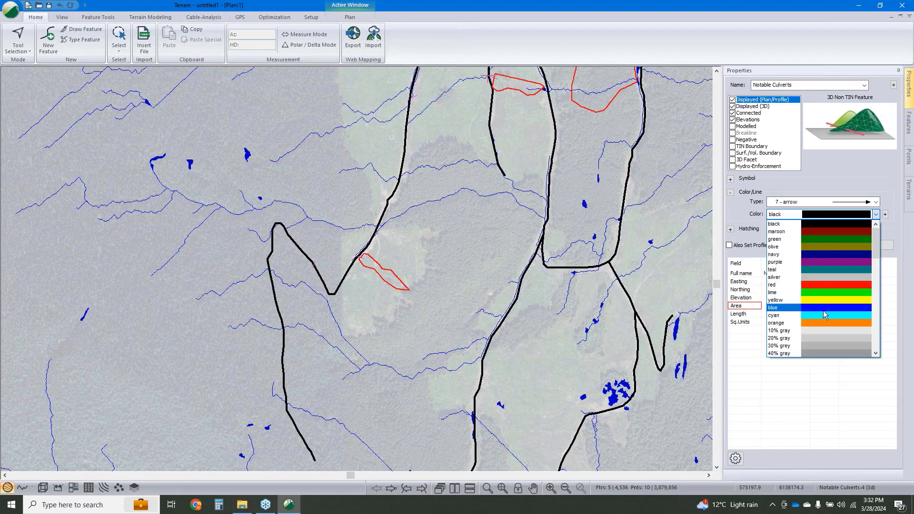
pyautogui.click(826, 315)
pyautogui.click(841, 246)
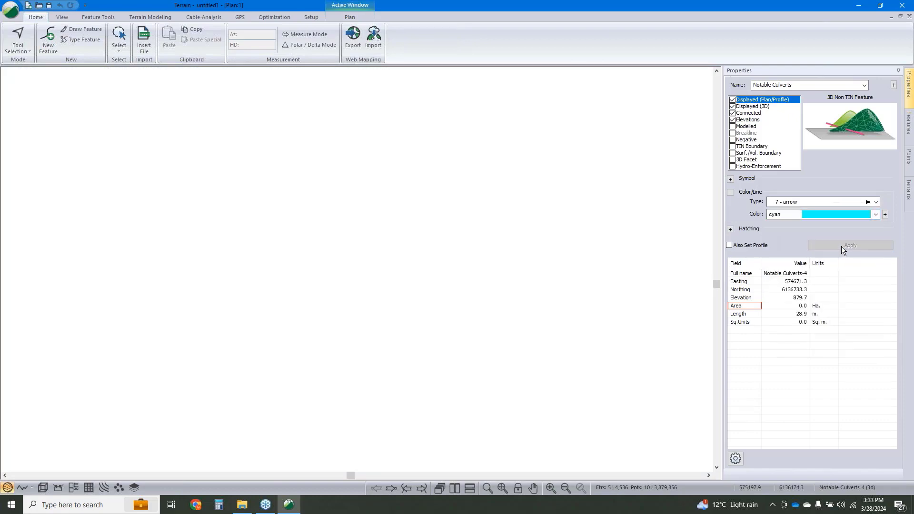
# - Enable Hydro-Enforcement on the Notable Culverts features
pyautogui.scroll(3, 358, 261)
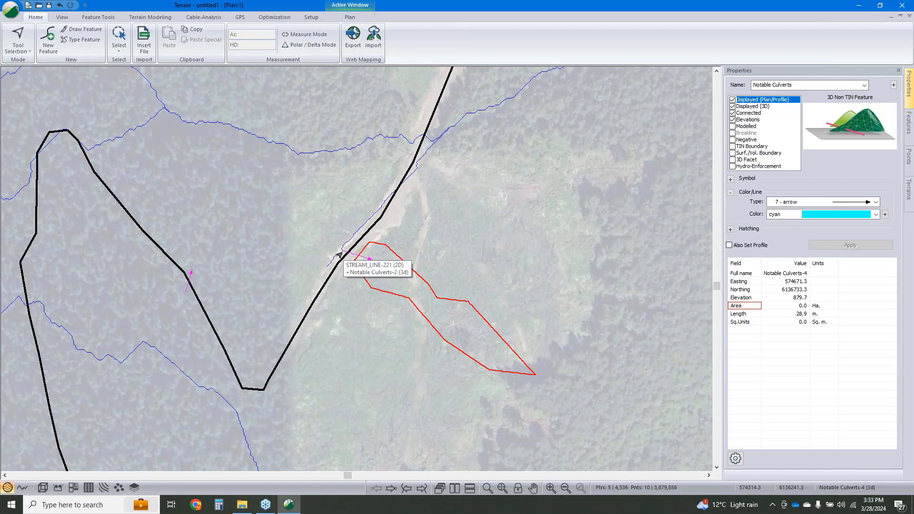
pyautogui.click(732, 166)
pyautogui.click(856, 243)
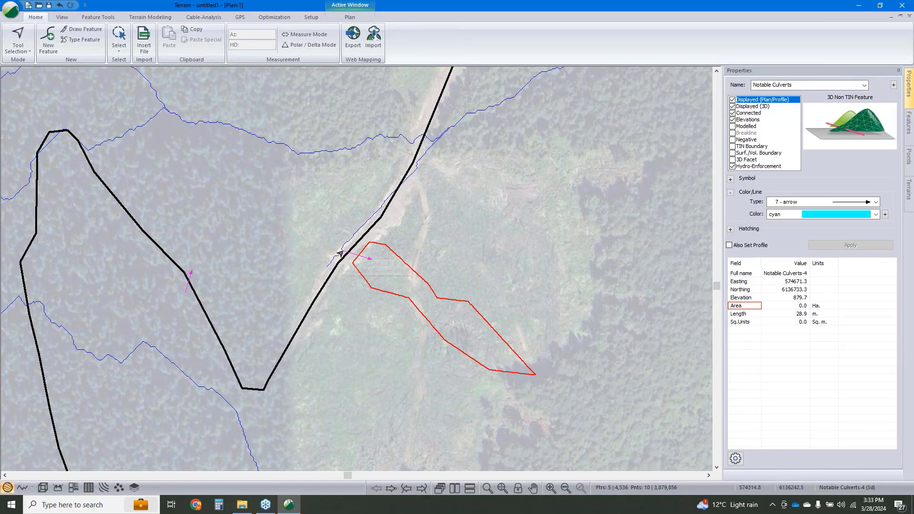
# - Regenerate the streams and ponds on the current TIN with a 1.00 m cell size and 15000 sq. m stream drainage area, replacing existing features
pyautogui.moveTo(369, 264)
pyautogui.click(145, 17)
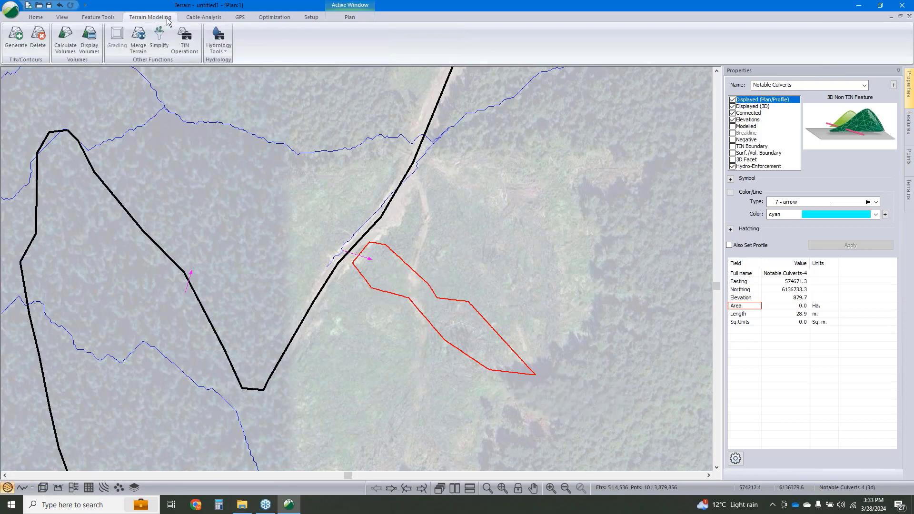
pyautogui.click(218, 50)
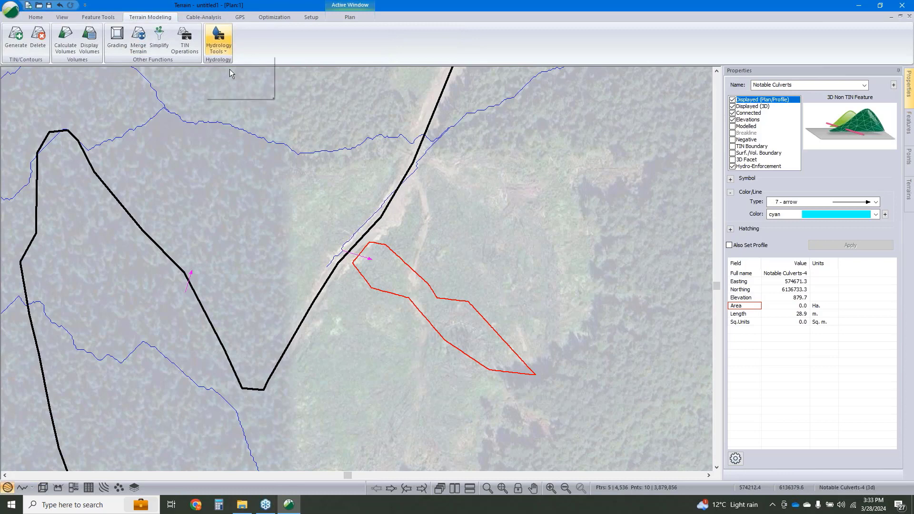
pyautogui.click(238, 83)
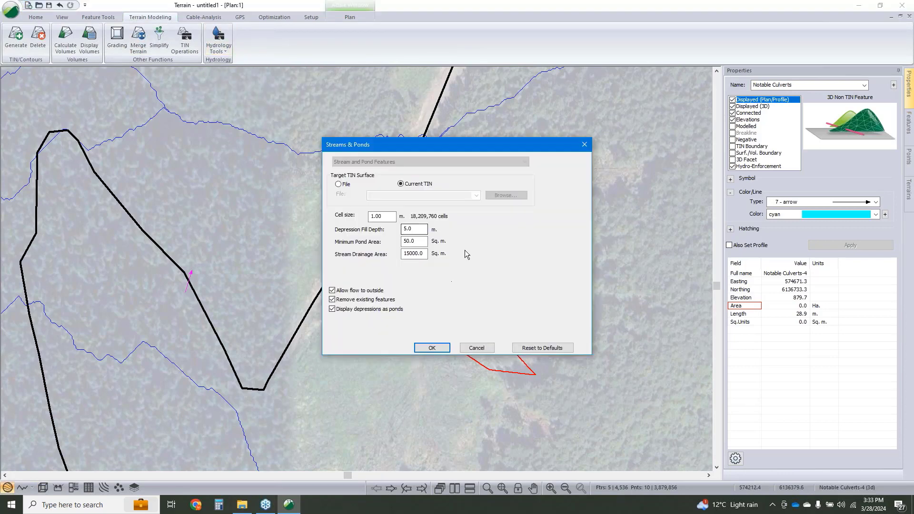
pyautogui.moveTo(478, 144); pyautogui.dragTo(708, 97)
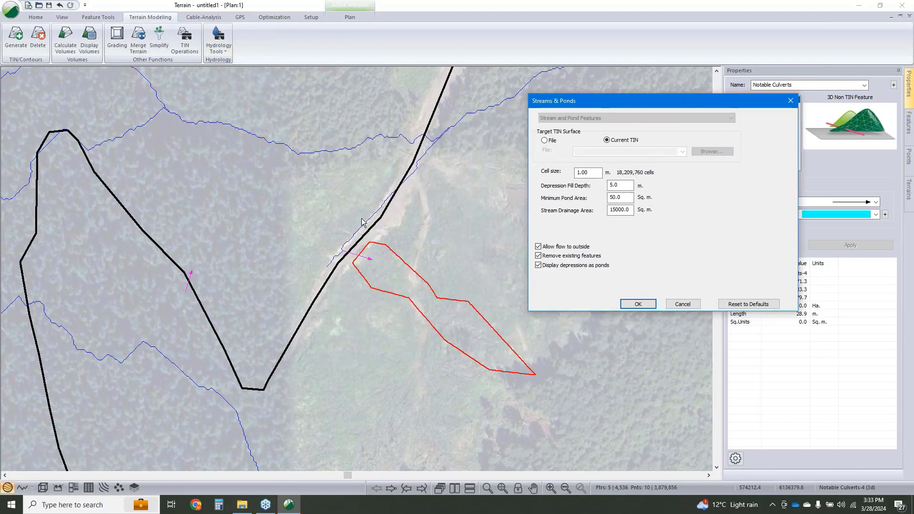
pyautogui.click(638, 304)
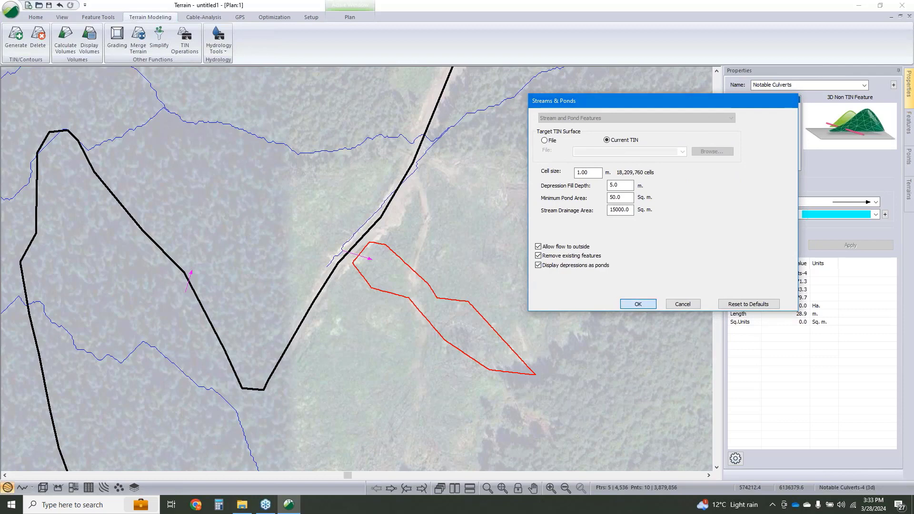
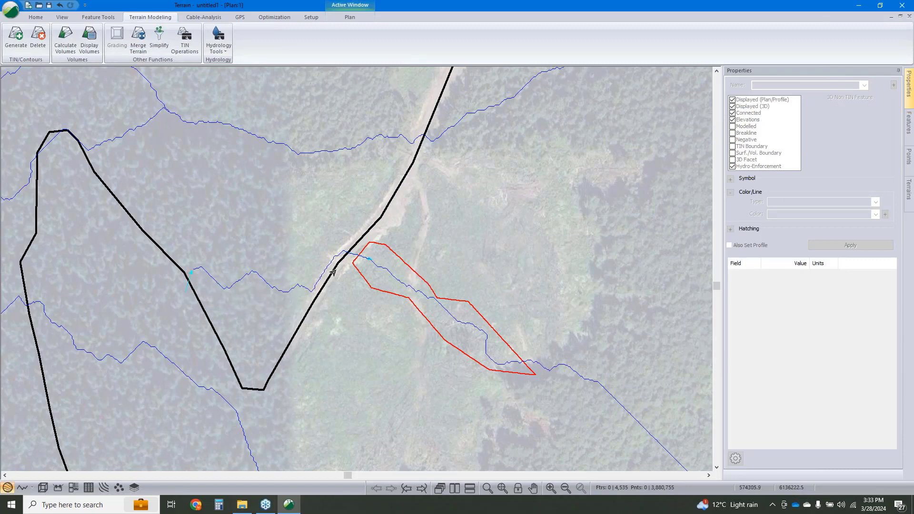
# - Generate the drainage area only to the current point where the stream leaves the slope failure, with 1.00 m cells and 5000 sq. m minimum area
pyautogui.click(523, 364)
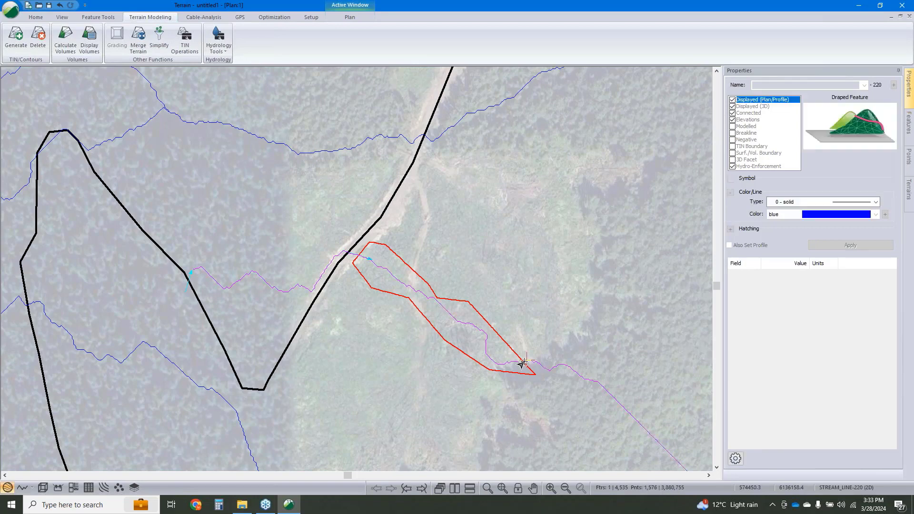
pyautogui.click(542, 321)
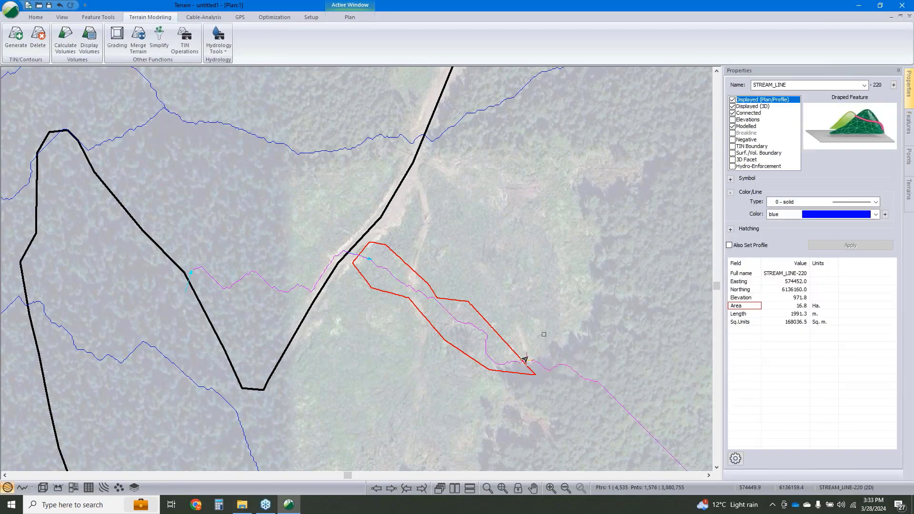
pyautogui.click(523, 365)
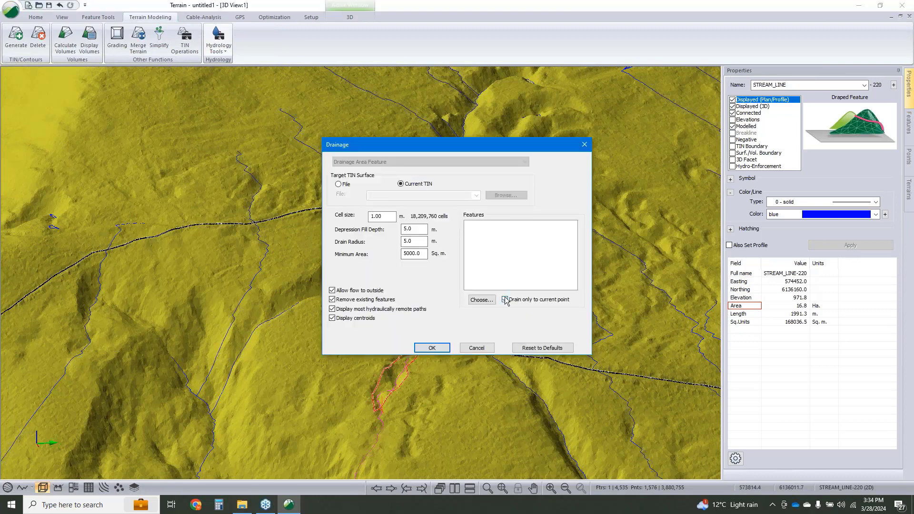
pyautogui.click(505, 300)
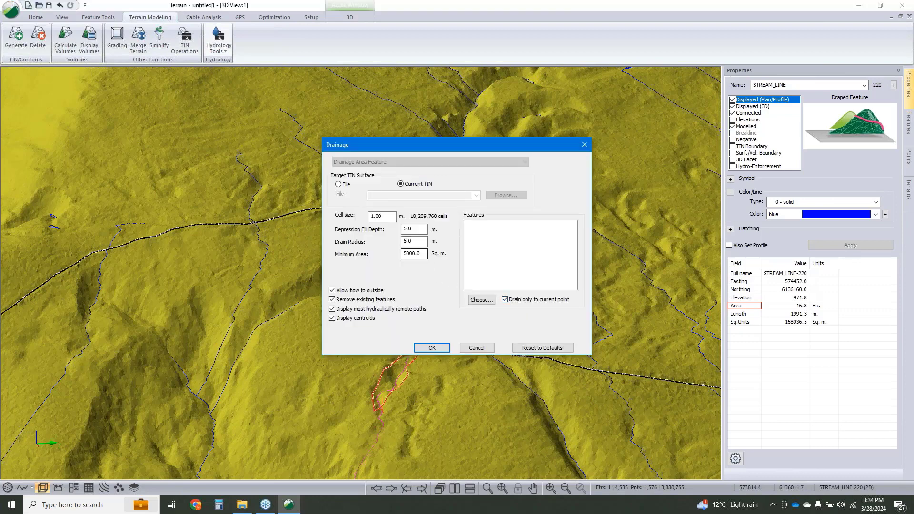
pyautogui.click(432, 348)
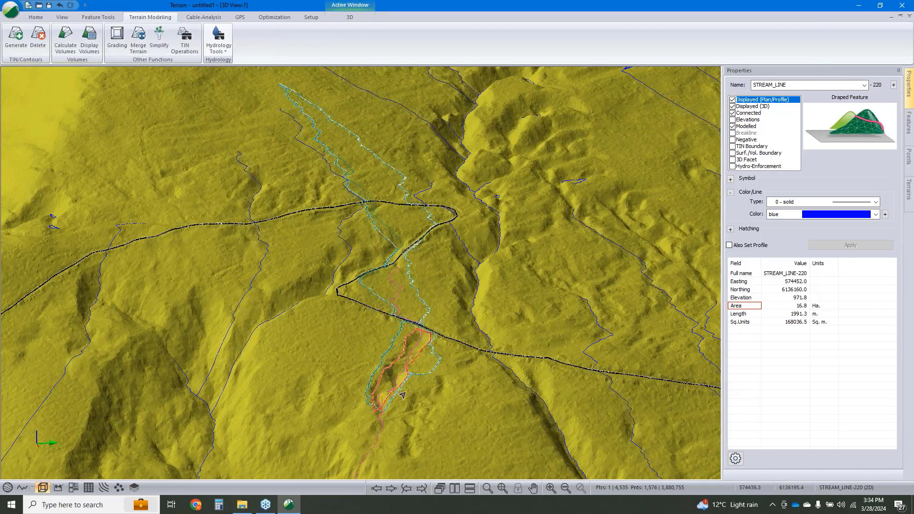
# - Examine the drainage area above the slope failure and the streams crossing the surrounding roads in the 3D view
pyautogui.moveTo(402, 394)
pyautogui.scroll(-5, 524, 318)
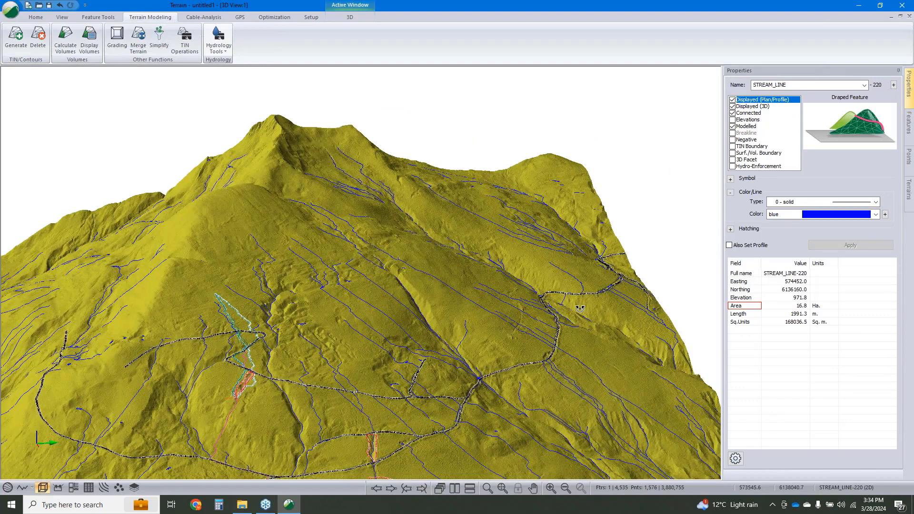
pyautogui.scroll(3, 566, 313)
pyautogui.moveTo(565, 315); pyautogui.dragTo(537, 318)
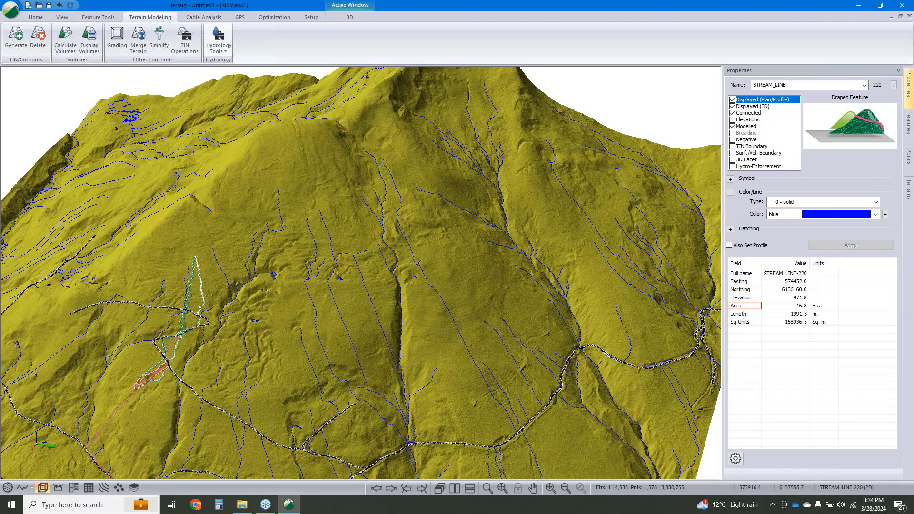
pyautogui.moveTo(573, 436); pyautogui.dragTo(530, 383, button='middle')
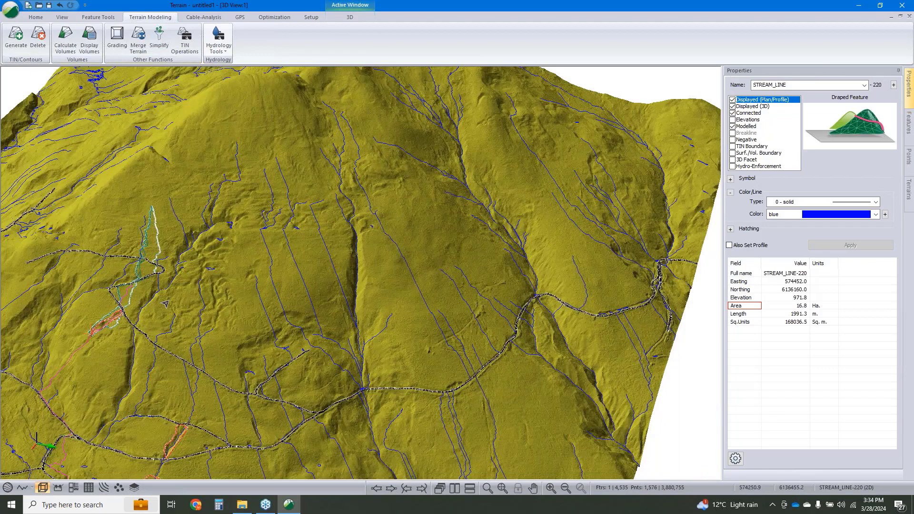
pyautogui.moveTo(137, 294); pyautogui.dragTo(182, 276, button='middle')
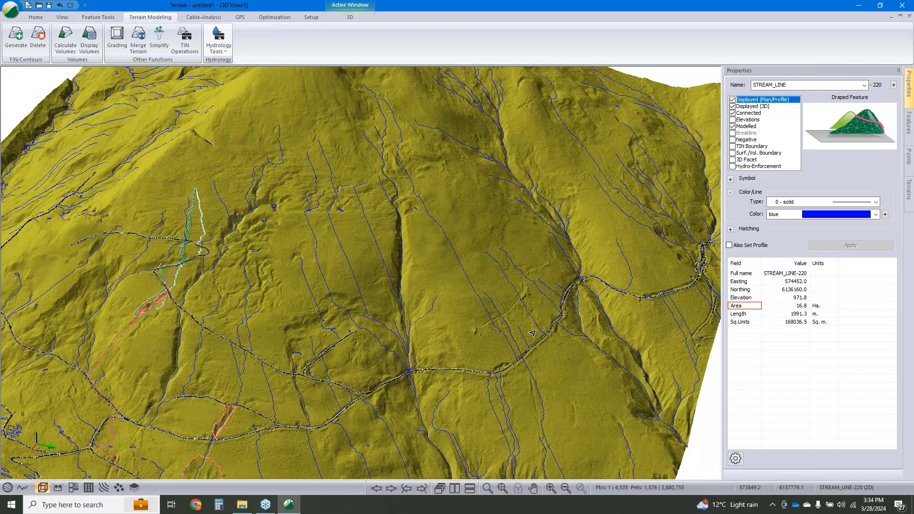
pyautogui.moveTo(574, 317); pyautogui.dragTo(532, 333, button='middle')
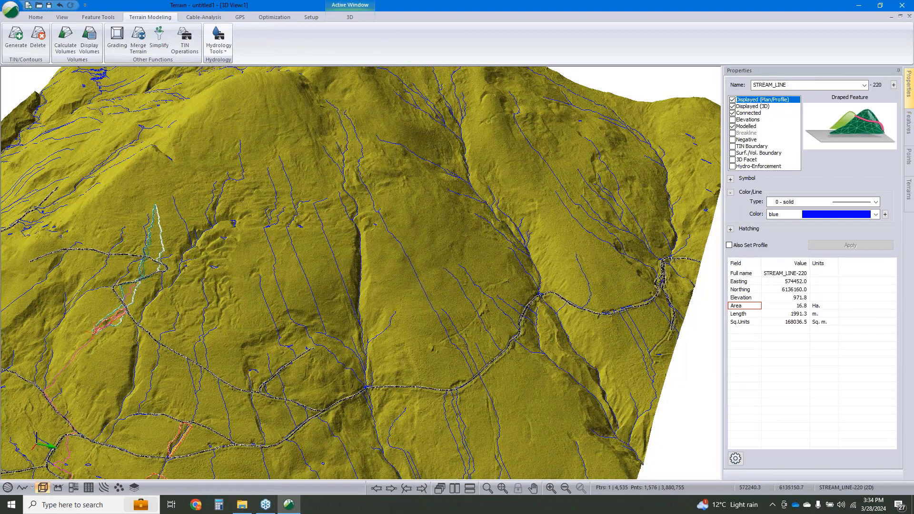
# - Save the terrain as topo in the Hydro folder on the Desktop
pyautogui.click(12, 10)
pyautogui.click(39, 118)
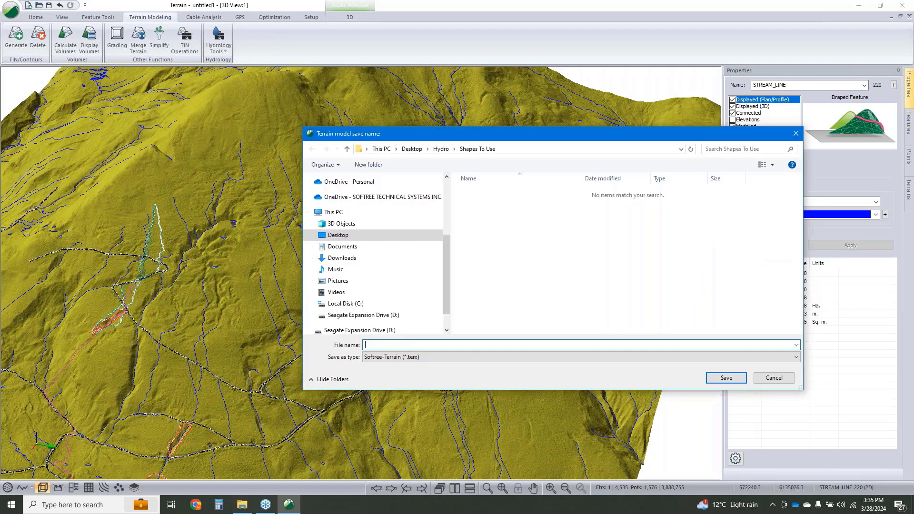
pyautogui.click(447, 150)
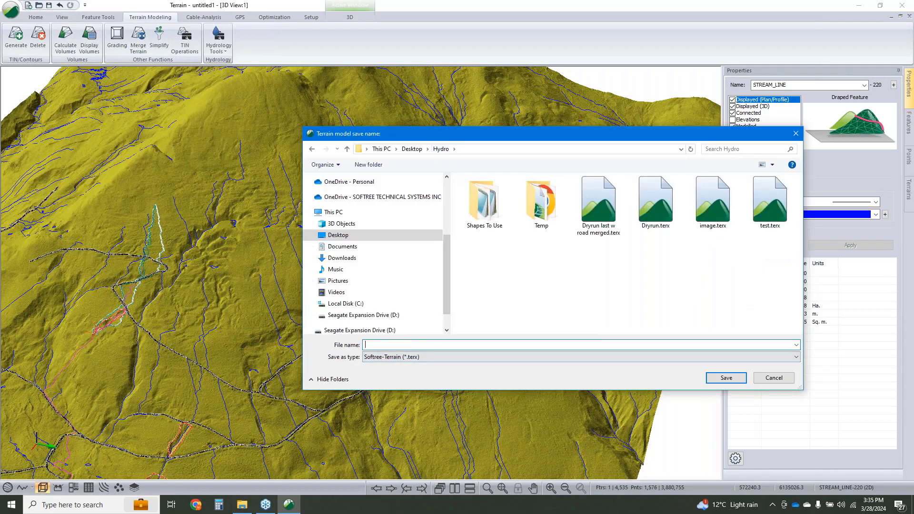
pyautogui.write('topo')
pyautogui.click(718, 381)
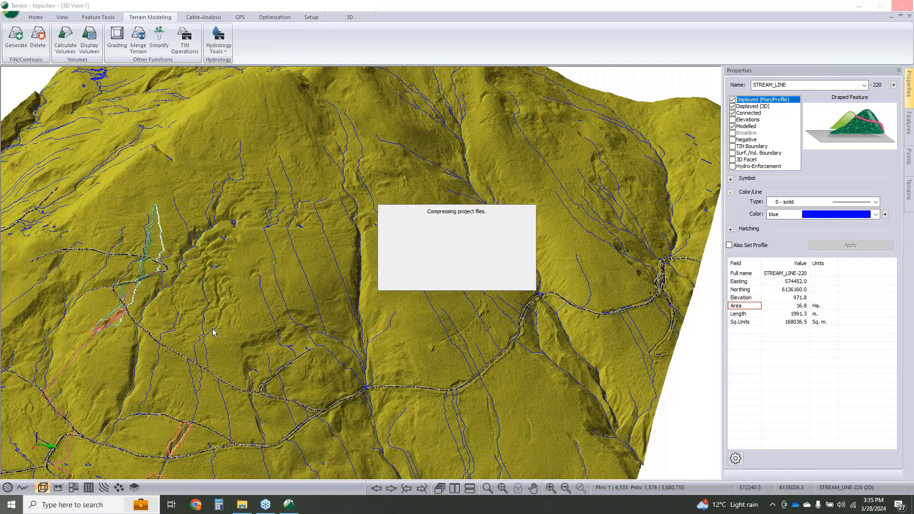
# - Switch to the Location module and start a new design using topo.terx as the original ground surface
pyautogui.press('super')
pyautogui.press('Escape')
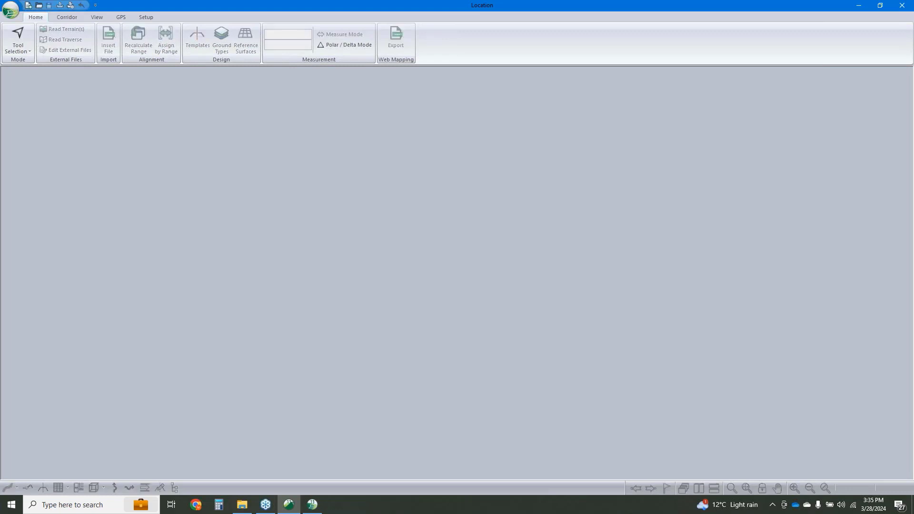
pyautogui.click(11, 9)
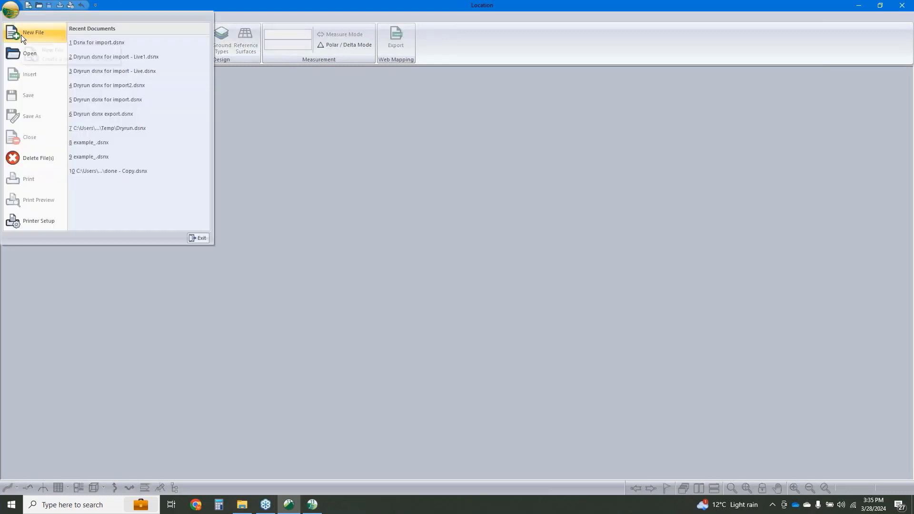
pyautogui.click(21, 34)
pyautogui.click(486, 218)
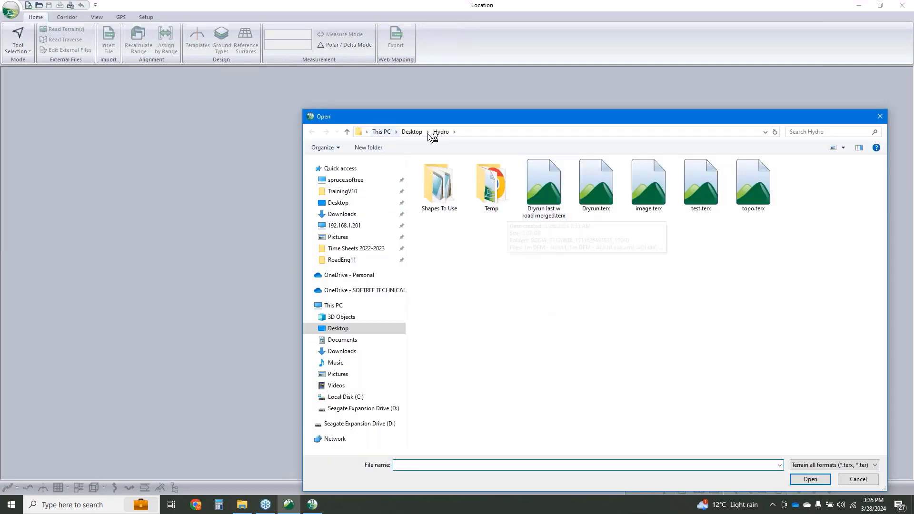
pyautogui.click(750, 205)
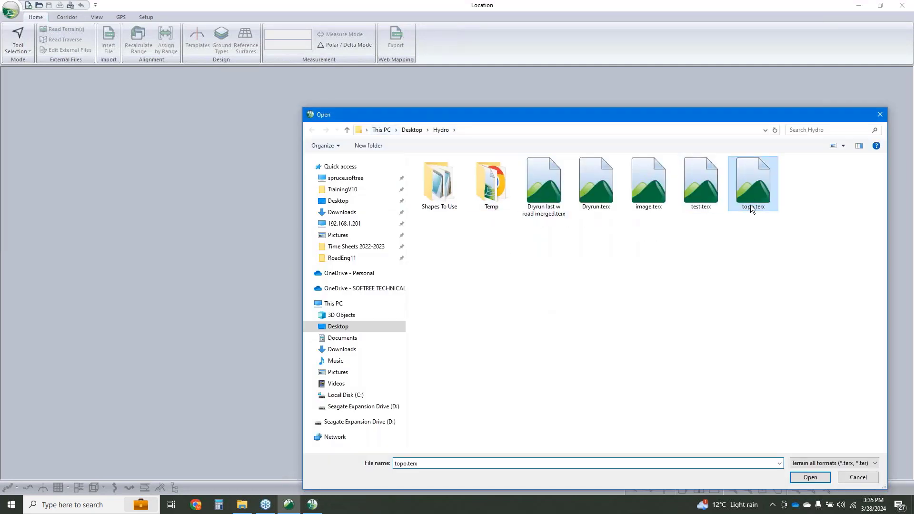
pyautogui.click(810, 478)
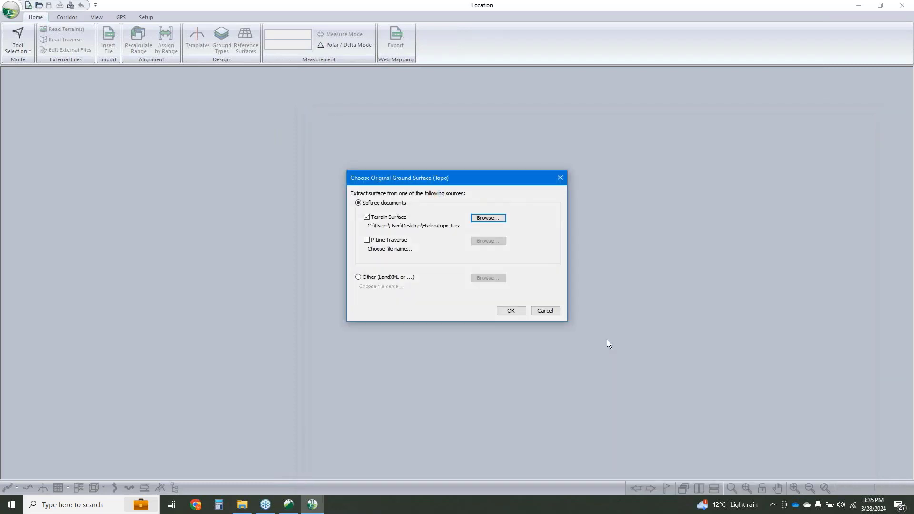
pyautogui.click(514, 312)
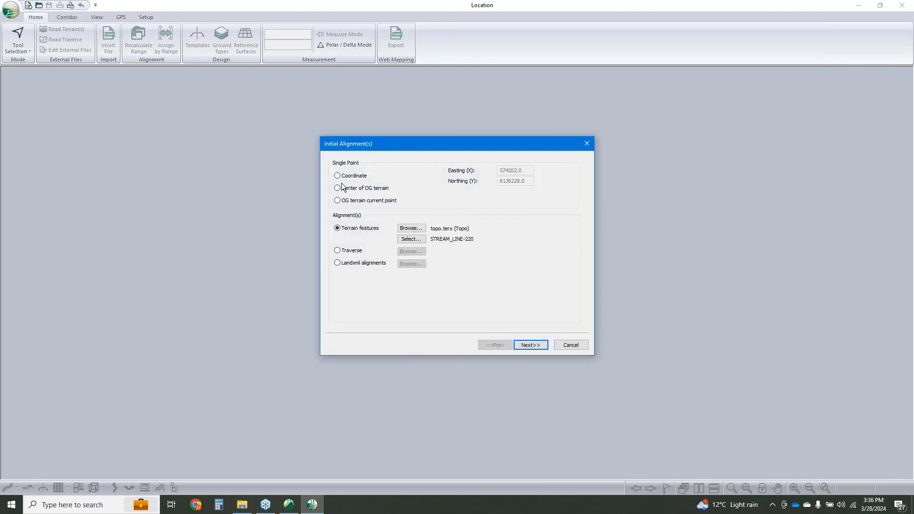
# - Start the initial alignment at the center of the OG terrain, with the default standard template and default corridor surfaces
pyautogui.click(337, 188)
pyautogui.click(528, 345)
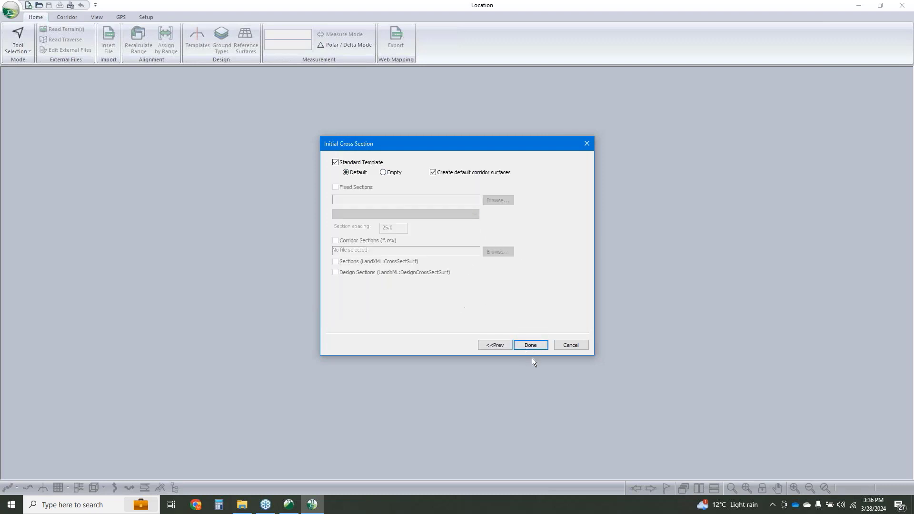
pyautogui.click(536, 343)
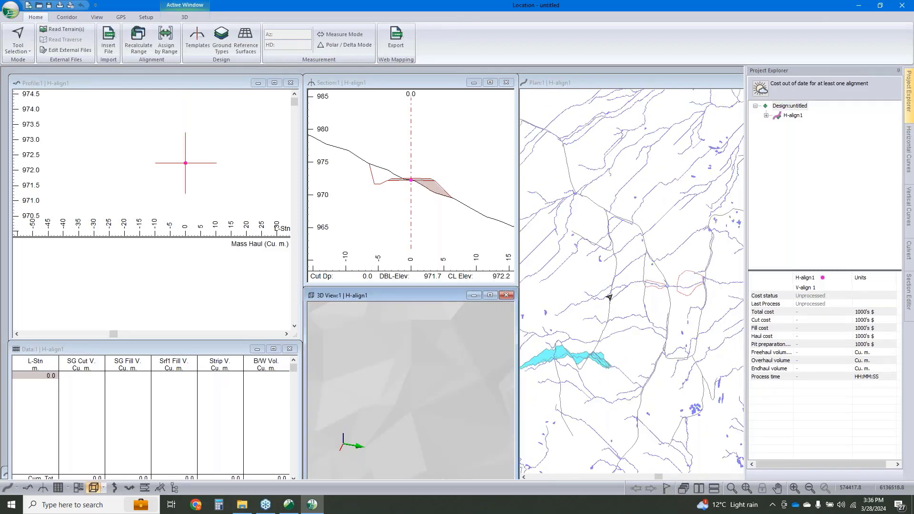
# - Draw a short horizontal alignment about 41 m long on the existing road just below its bend in the plan view
pyautogui.moveTo(609, 297); pyautogui.dragTo(651, 311, button='middle')
pyautogui.click(412, 365)
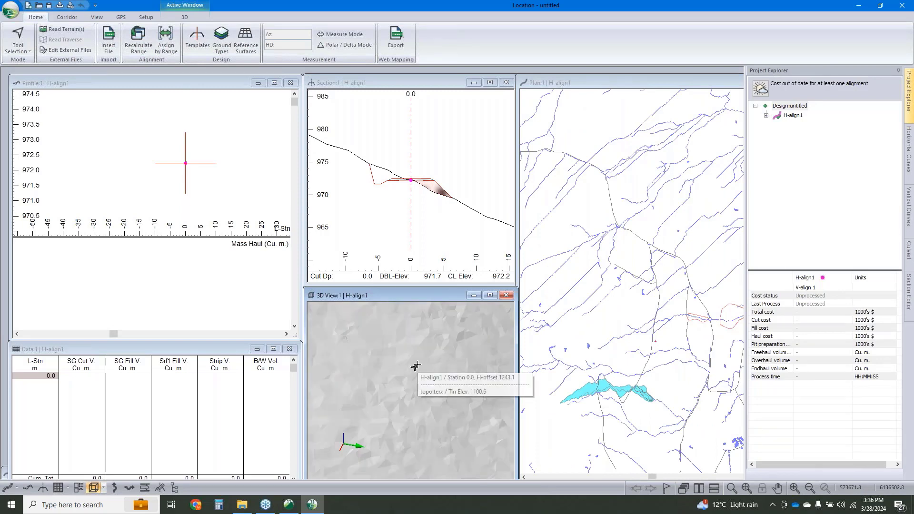
pyautogui.scroll(-5, 415, 371)
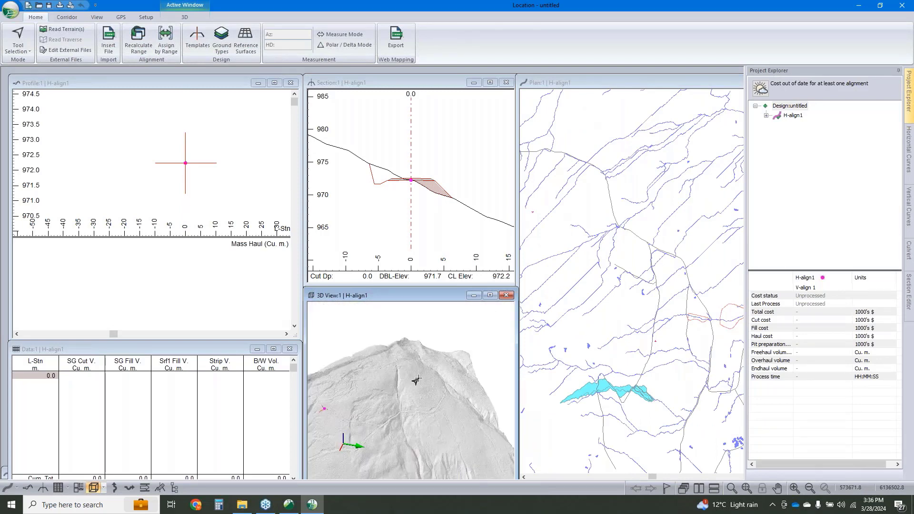
pyautogui.scroll(-3, 418, 387)
pyautogui.scroll(5, 419, 392)
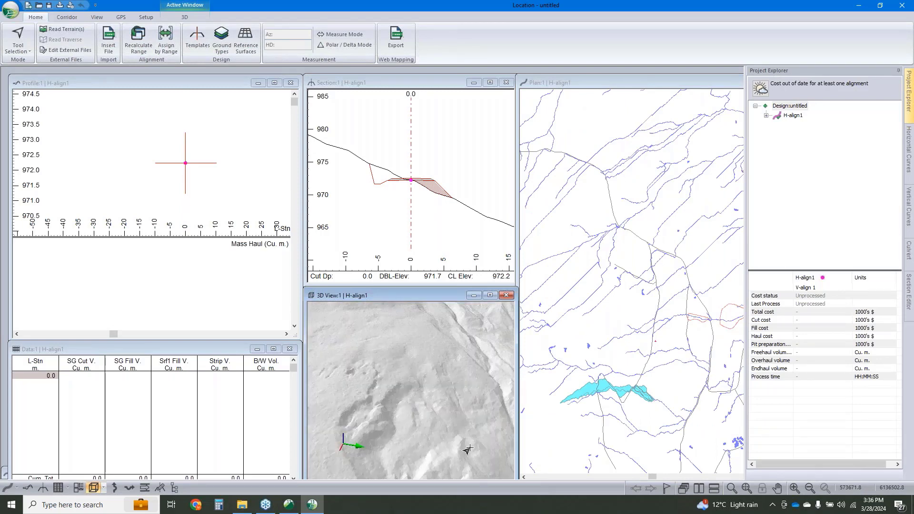
pyautogui.moveTo(460, 415); pyautogui.dragTo(615, 336, button='middle')
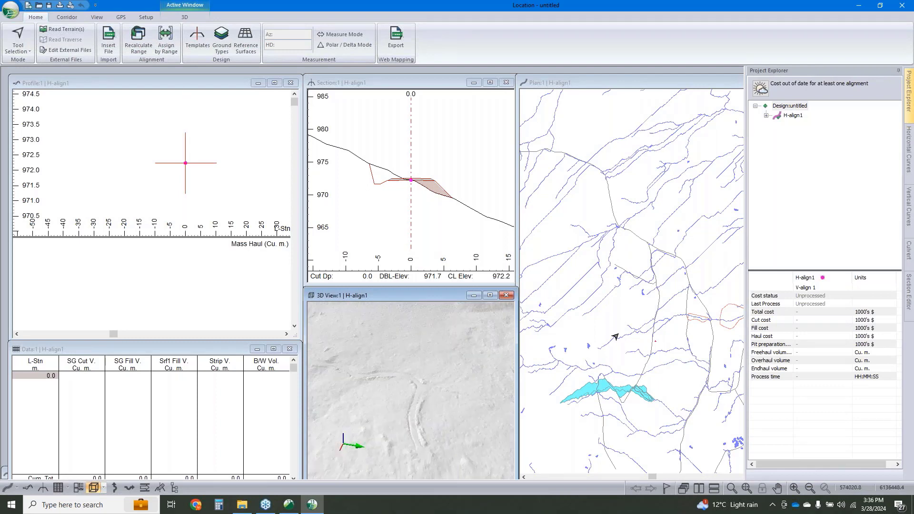
pyautogui.click(638, 305)
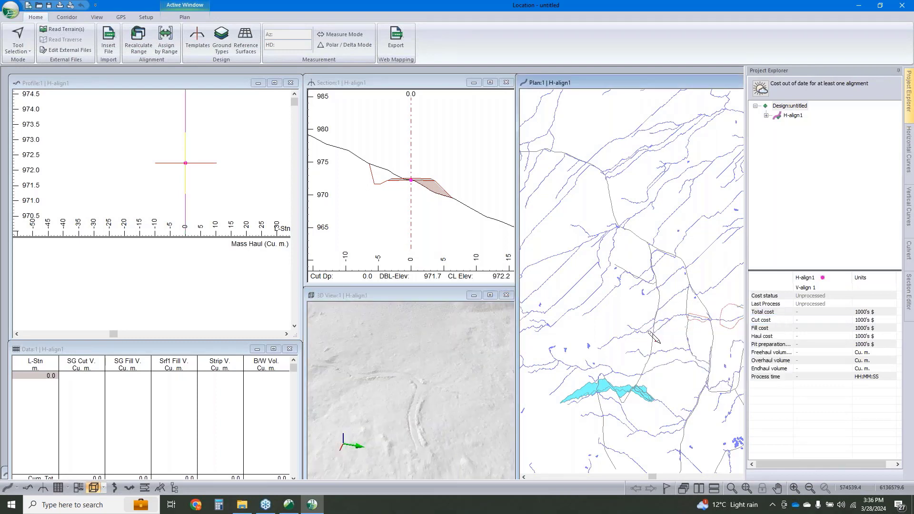
pyautogui.moveTo(587, 200); pyautogui.dragTo(681, 276, button='middle')
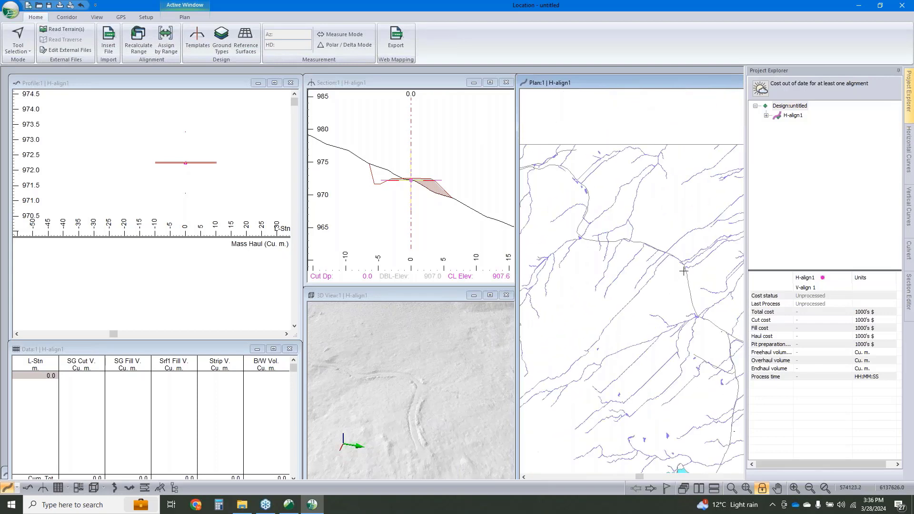
pyautogui.scroll(3, 686, 272)
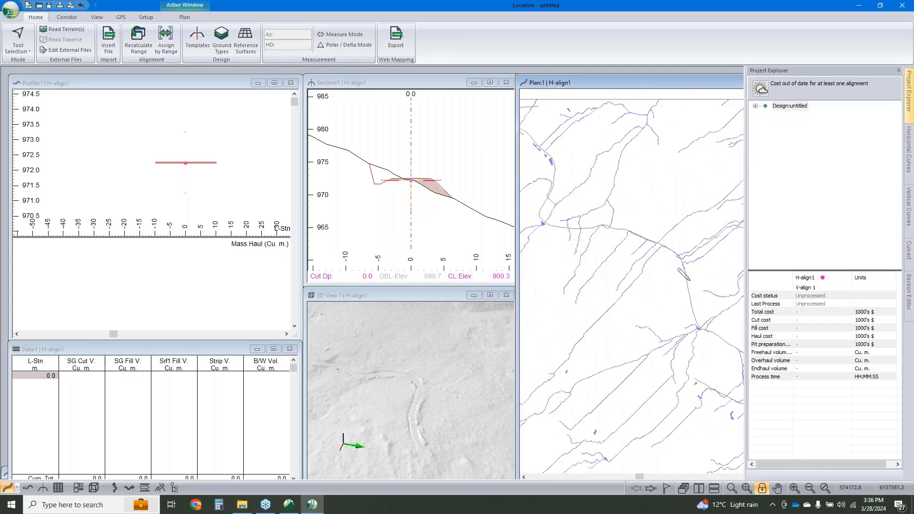
pyautogui.click(675, 267)
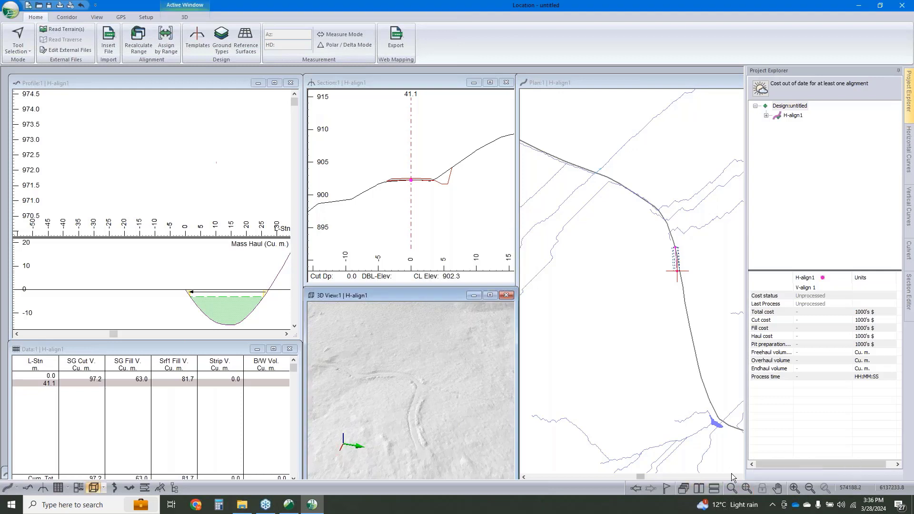
# - Examine the short road section on the terrain in the 3D view from several angles
pyautogui.click(746, 488)
pyautogui.moveTo(446, 371); pyautogui.dragTo(432, 347)
pyautogui.rightClick(466, 362)
pyautogui.click(466, 374)
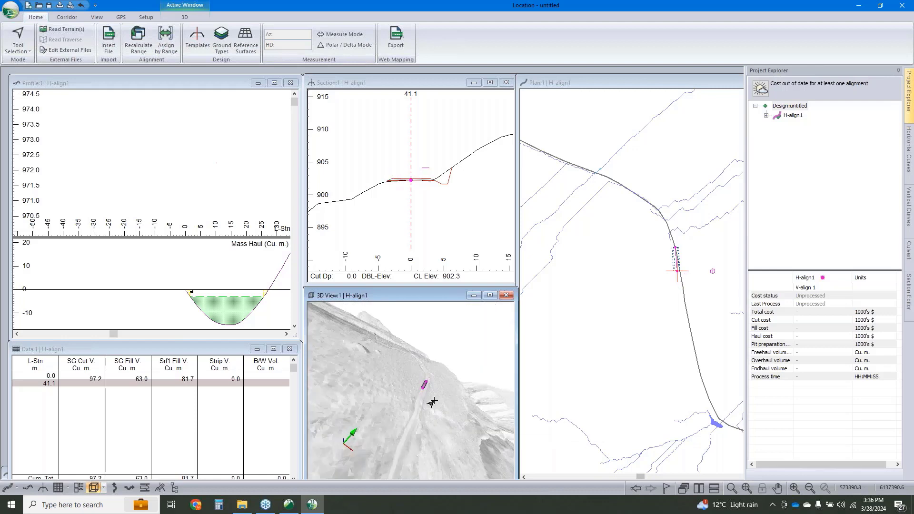
pyautogui.moveTo(426, 408); pyautogui.dragTo(415, 374)
pyautogui.moveTo(415, 374); pyautogui.dragTo(404, 421, button='middle')
pyautogui.moveTo(453, 375)
pyautogui.mouseDown()
pyautogui.moveTo(424, 387)
pyautogui.moveTo(363, 383)
pyautogui.moveTo(416, 399)
pyautogui.moveTo(418, 384)
pyautogui.moveTo(506, 373)
pyautogui.mouseUp()
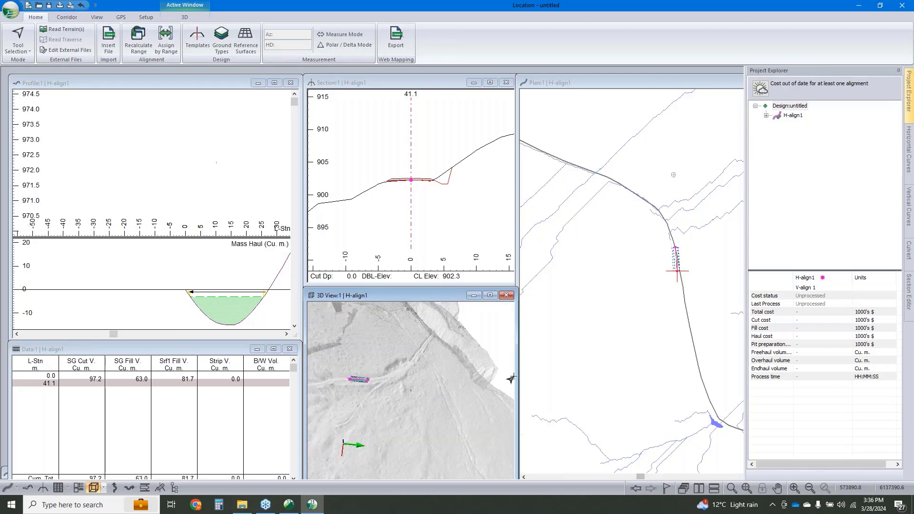
# - Redraw the horizontal alignment as a segment about 58 m long starting on the existing road, accepting the vertical alignment warning
pyautogui.rightClick(676, 228)
pyautogui.click(712, 243)
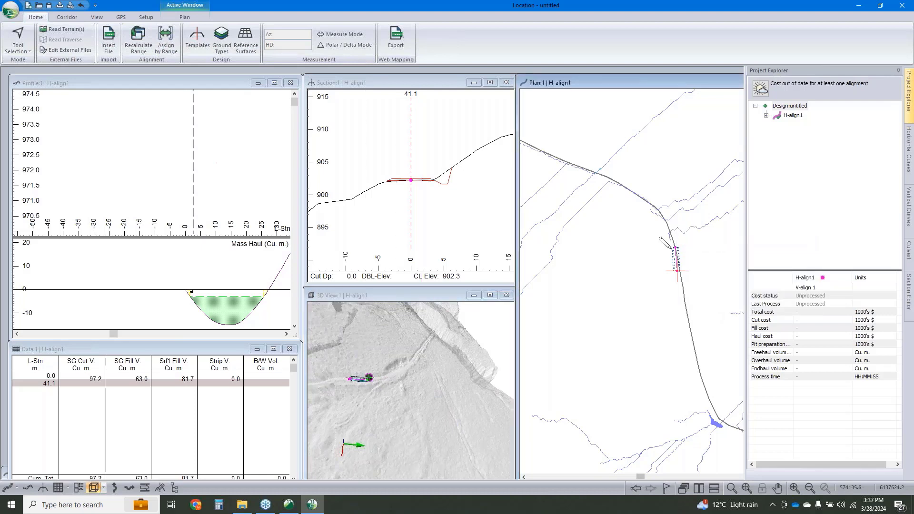
pyautogui.click(613, 181)
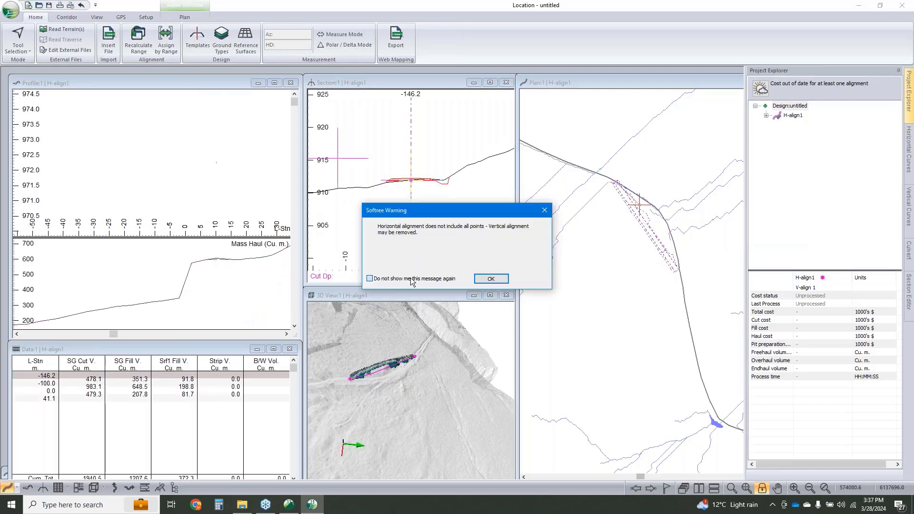
pyautogui.click(490, 279)
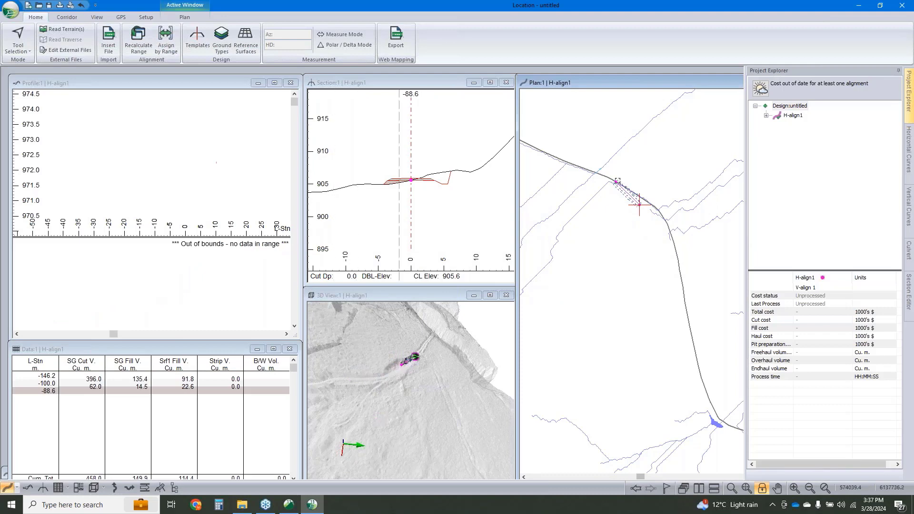
pyautogui.moveTo(802, 119)
pyautogui.moveTo(638, 136); pyautogui.dragTo(632, 150, button='middle')
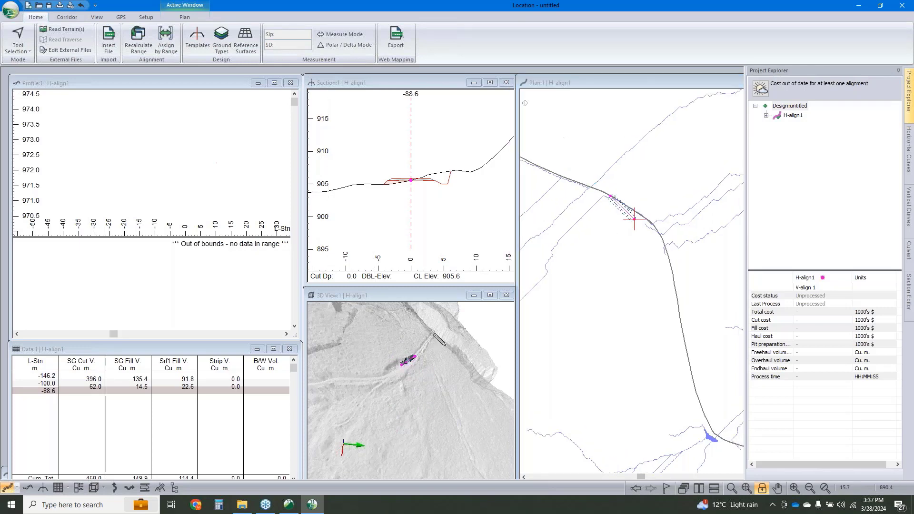
# - Turn on feature display for the topo.terx surface in the 3D view
pyautogui.rightClick(415, 351)
pyautogui.click(473, 376)
pyautogui.moveTo(472, 377); pyautogui.dragTo(433, 372)
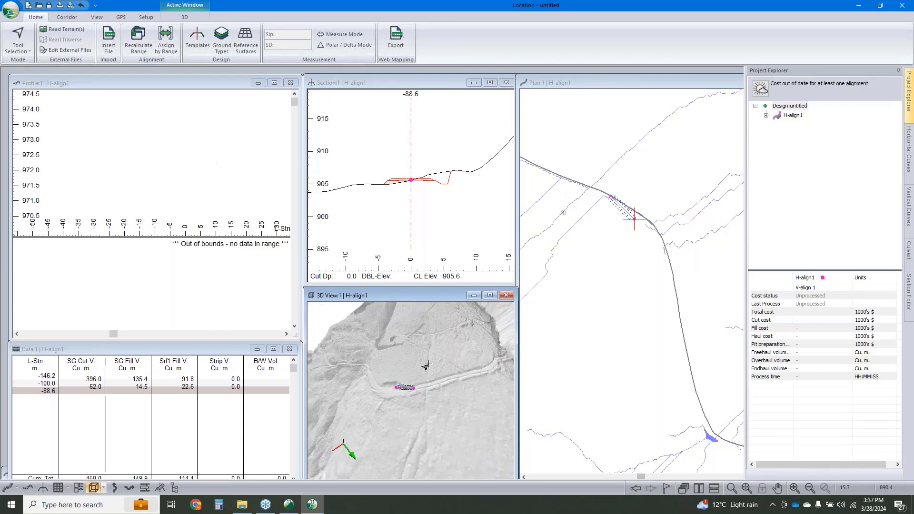
pyautogui.rightClick(439, 359)
pyautogui.click(477, 398)
pyautogui.click(371, 181)
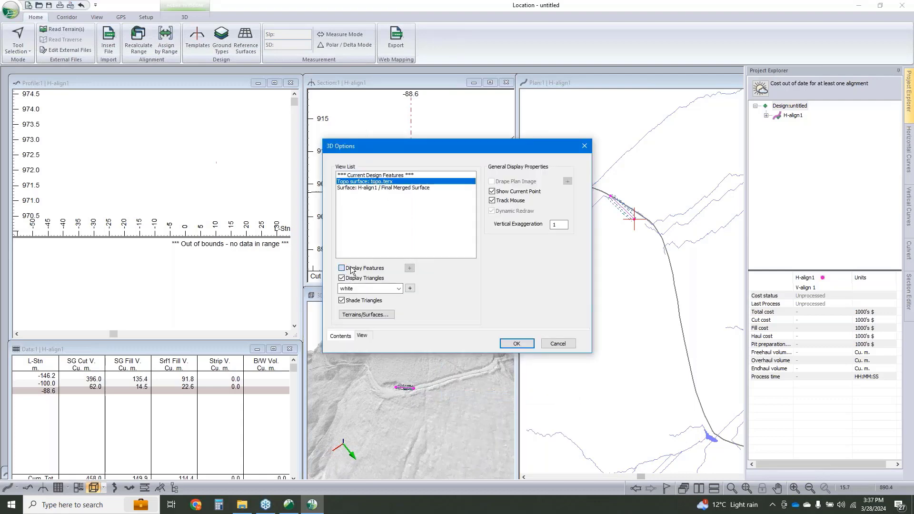
pyautogui.click(516, 345)
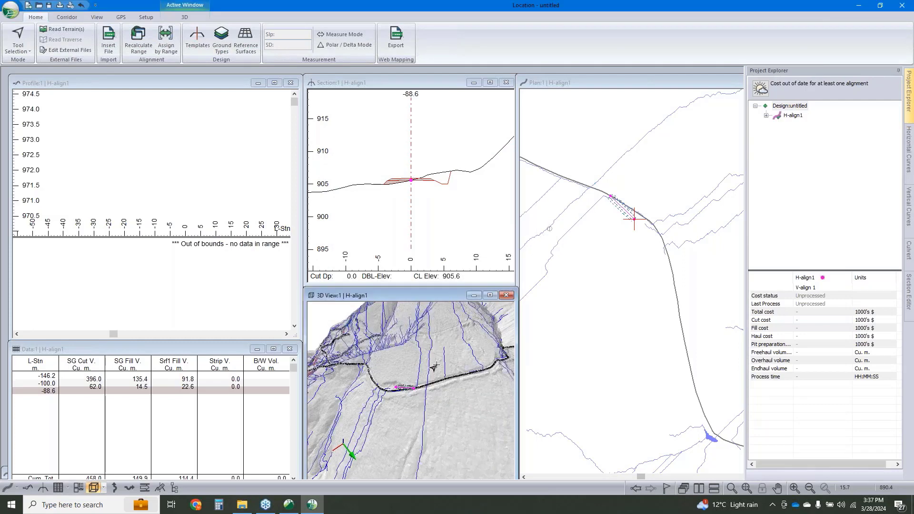
pyautogui.moveTo(422, 381); pyautogui.dragTo(443, 378)
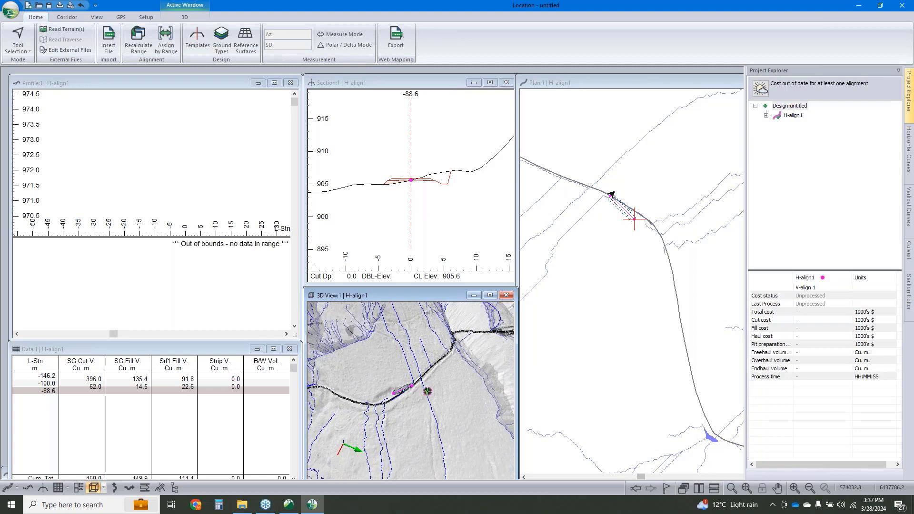
# - Extend the horizontal alignment with two points heading south and west, and shift its two bend points slightly west
pyautogui.rightClick(641, 190)
pyautogui.click(675, 207)
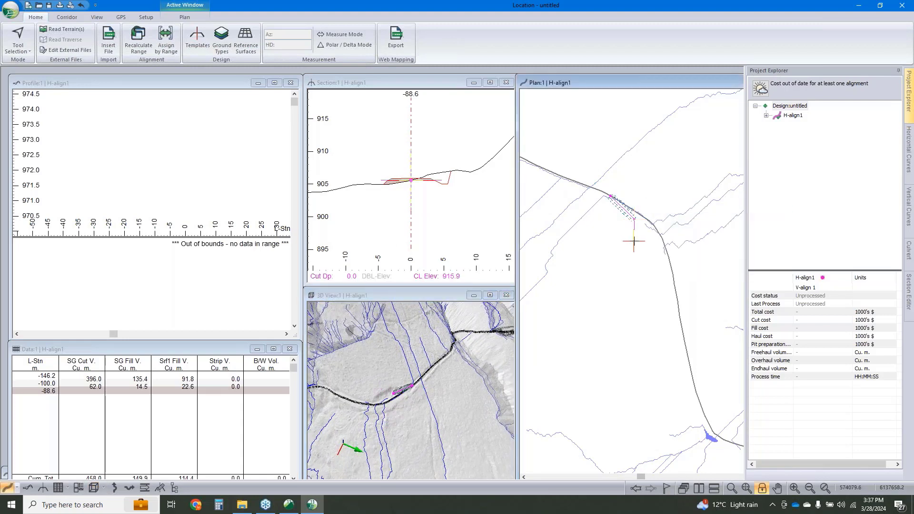
pyautogui.click(634, 240)
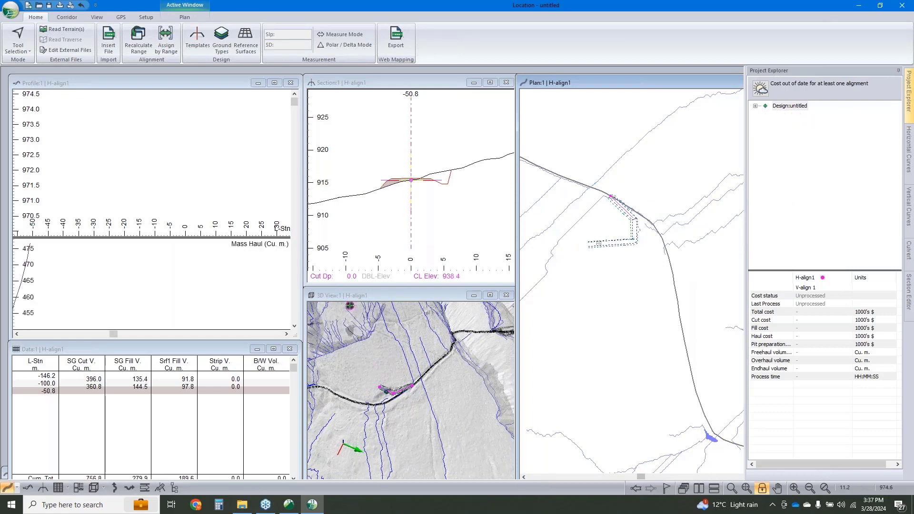
pyautogui.click(588, 244)
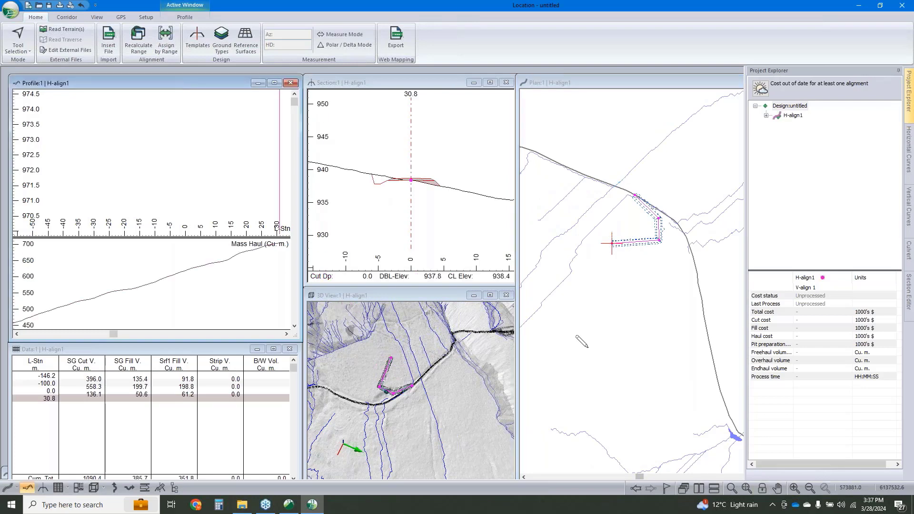
pyautogui.click(746, 488)
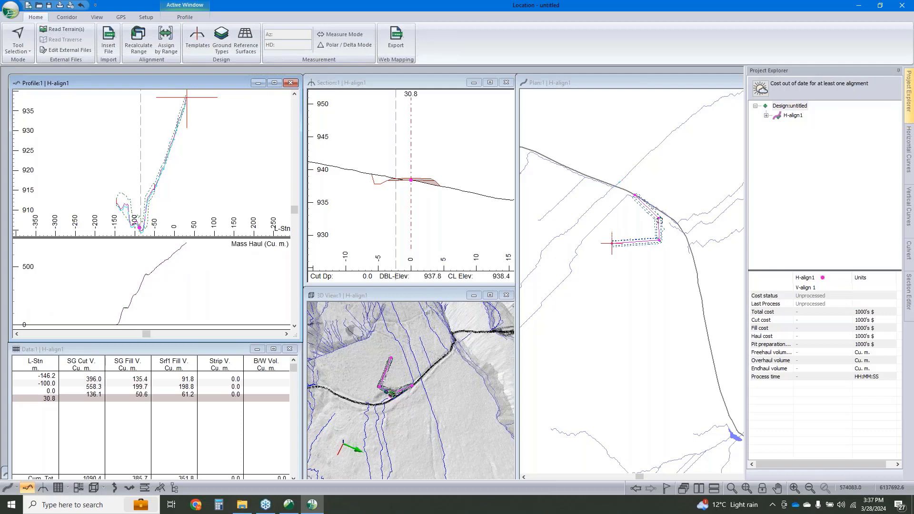
pyautogui.moveTo(658, 218); pyautogui.dragTo(653, 238)
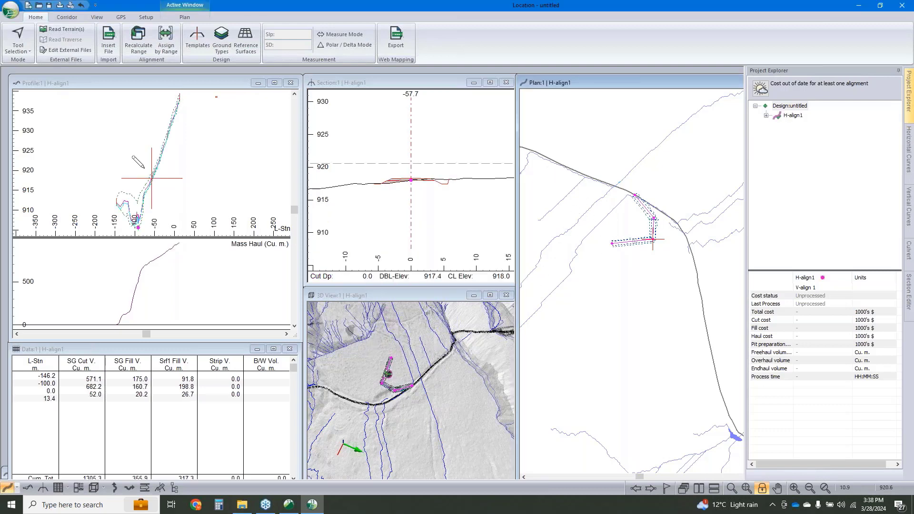
# - Draw the vertical alignment in the profile through about station -146 at elevation 911, -96 at 909.6 and 7 at 934.8
pyautogui.moveTo(151, 203); pyautogui.dragTo(134, 187, button='middle')
pyautogui.click(99, 180)
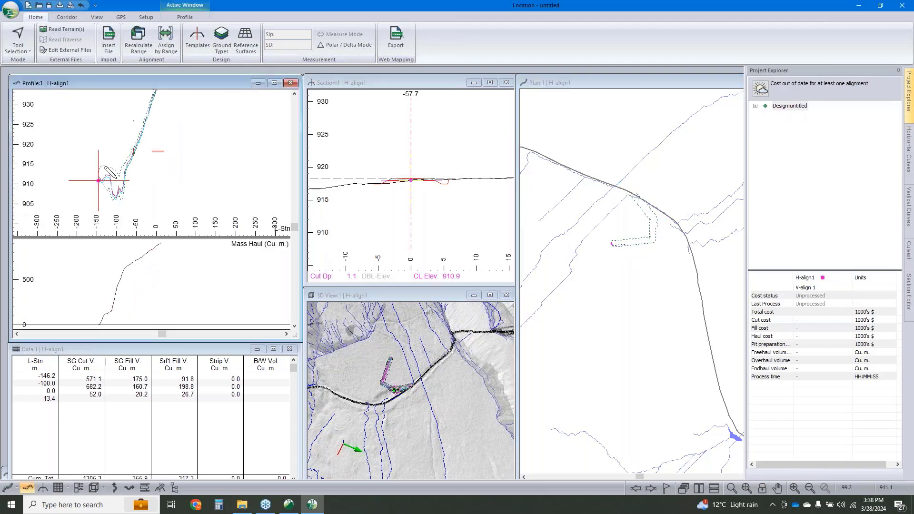
pyautogui.click(122, 190)
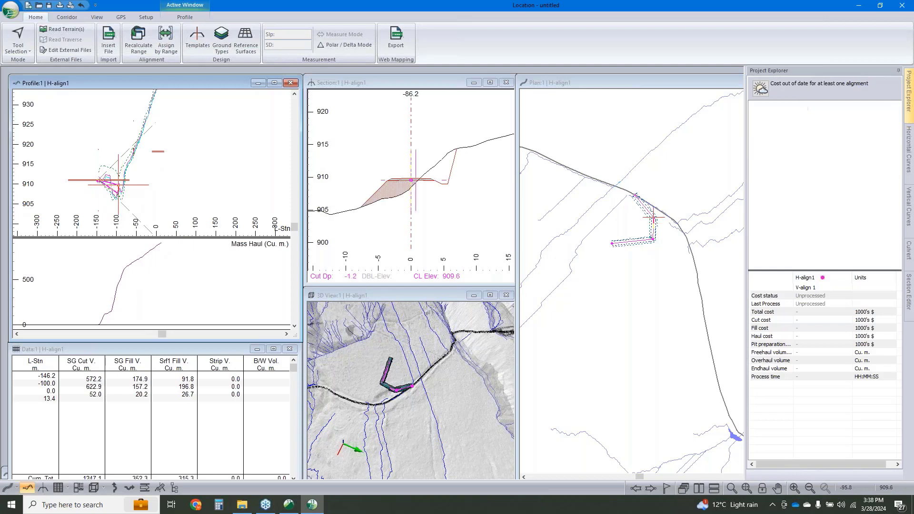
pyautogui.moveTo(122, 189); pyautogui.dragTo(109, 204, button='middle')
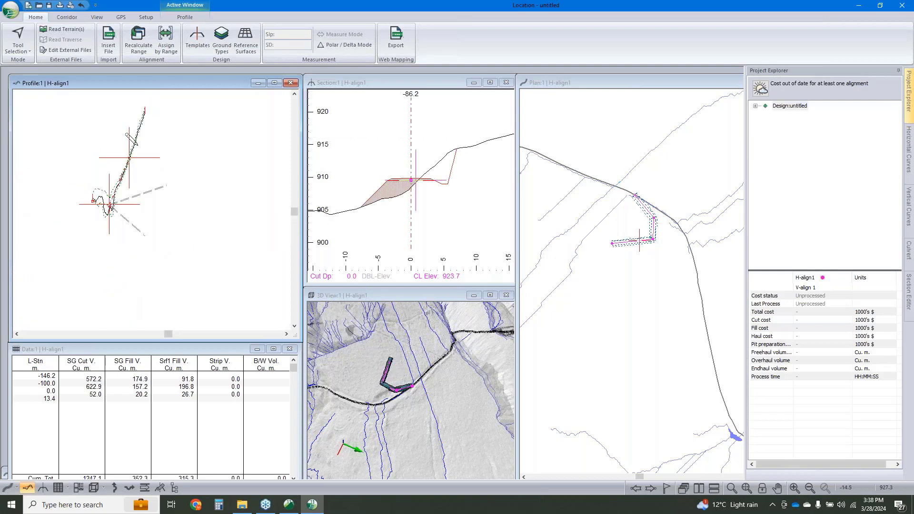
pyautogui.click(143, 124)
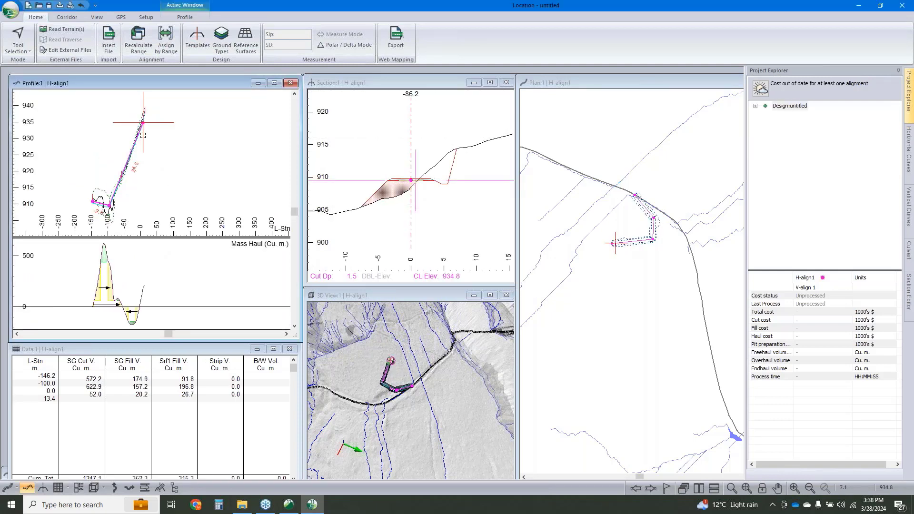
# - Apply a circular horizontal curve with a radius of 20 to the southern bend of the alignment
pyautogui.click(910, 165)
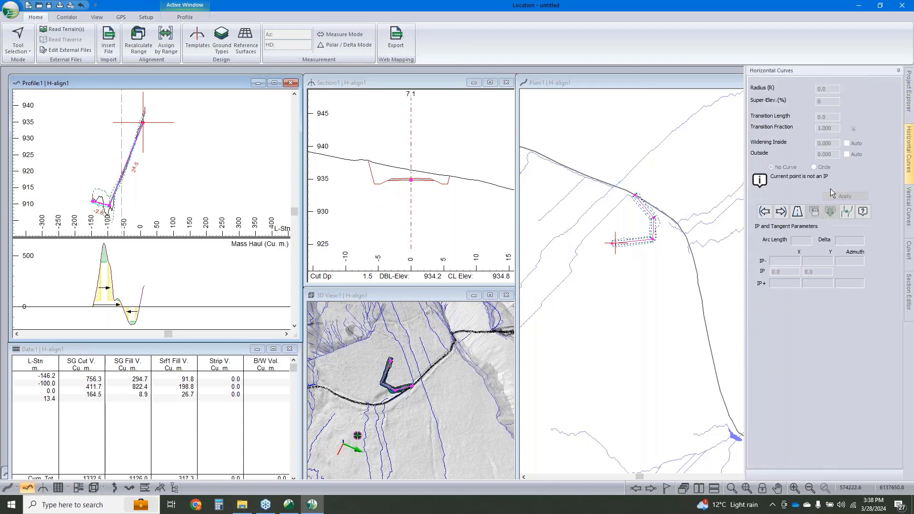
pyautogui.click(780, 211)
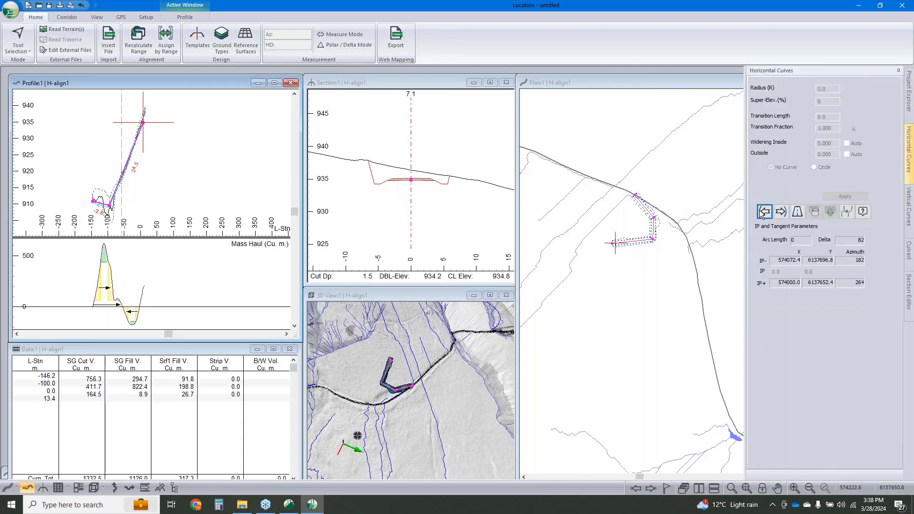
pyautogui.click(813, 167)
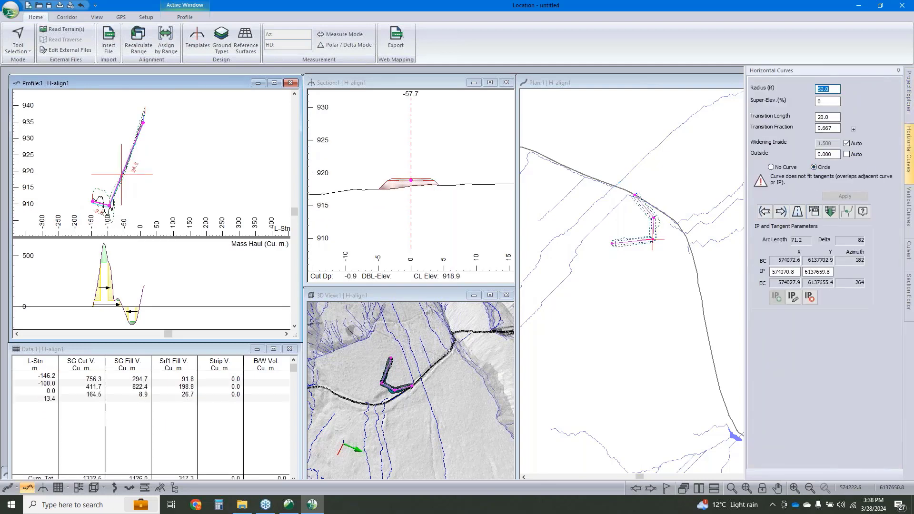
pyautogui.write('20')
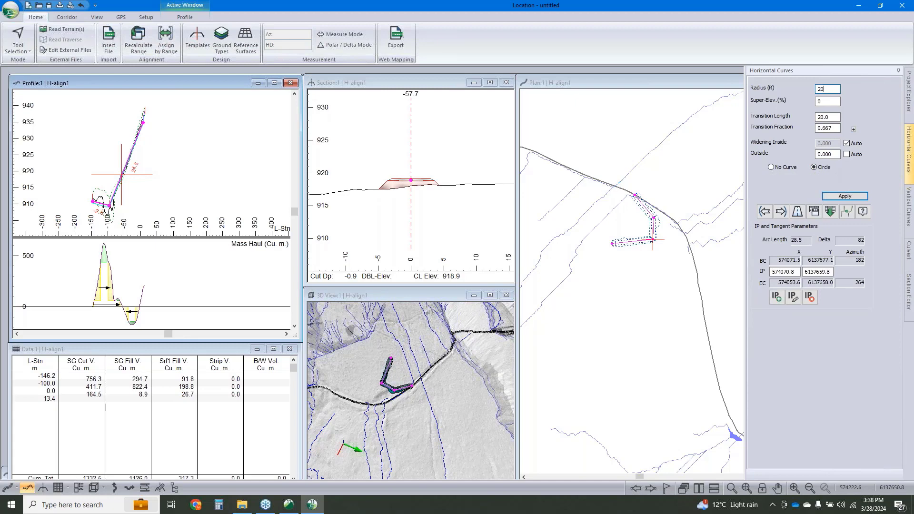
pyautogui.press('Return')
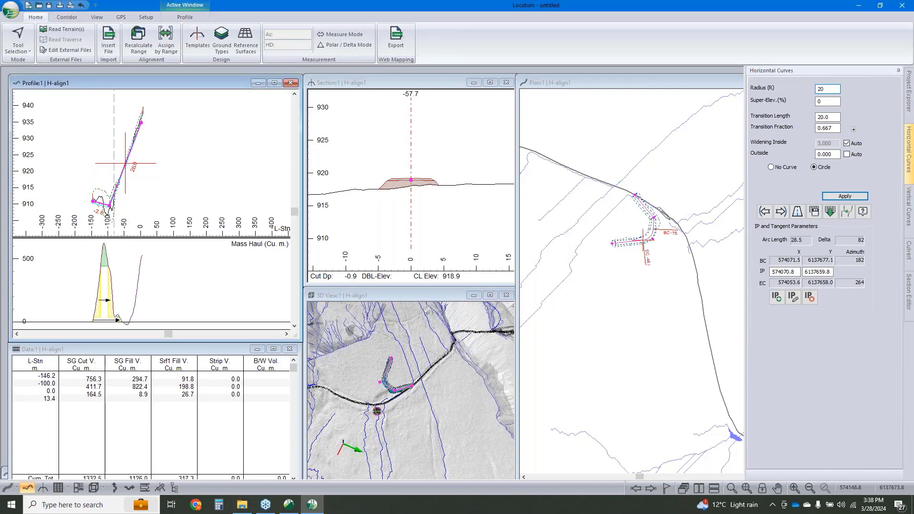
# - Fit a horizontal curve of radius 20 to the alignment's northern bend near the existing road
pyautogui.click(774, 208)
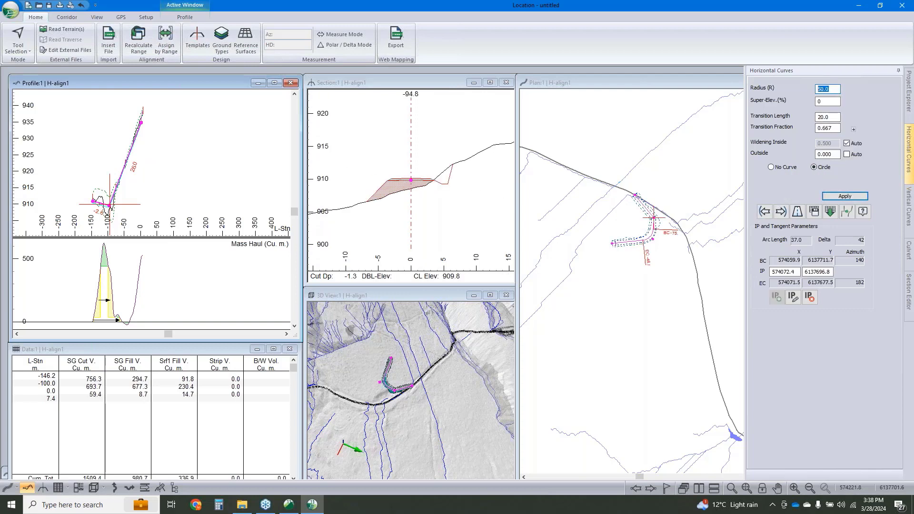
pyautogui.write('20')
pyautogui.press('Return')
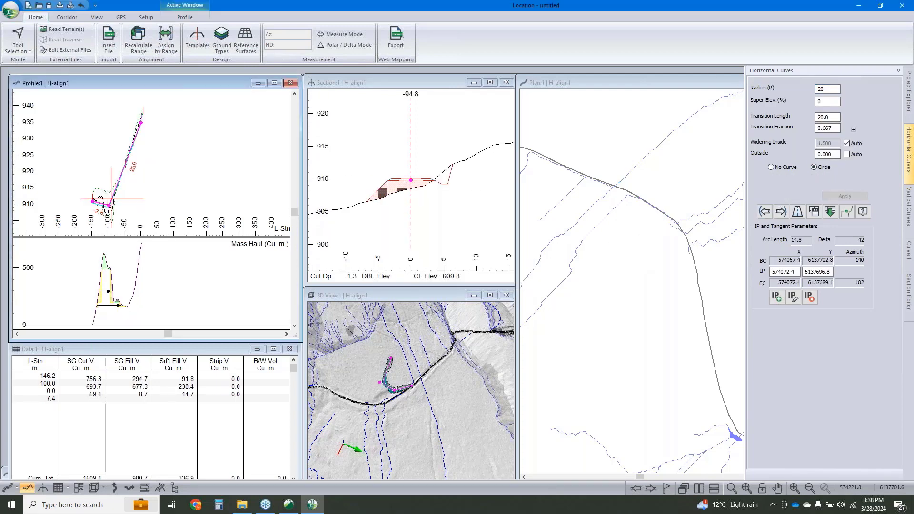
# - Apply a parabolic vertical curve with a parabolic rate (K) of 1 at the low grade break near station -96
pyautogui.click(909, 207)
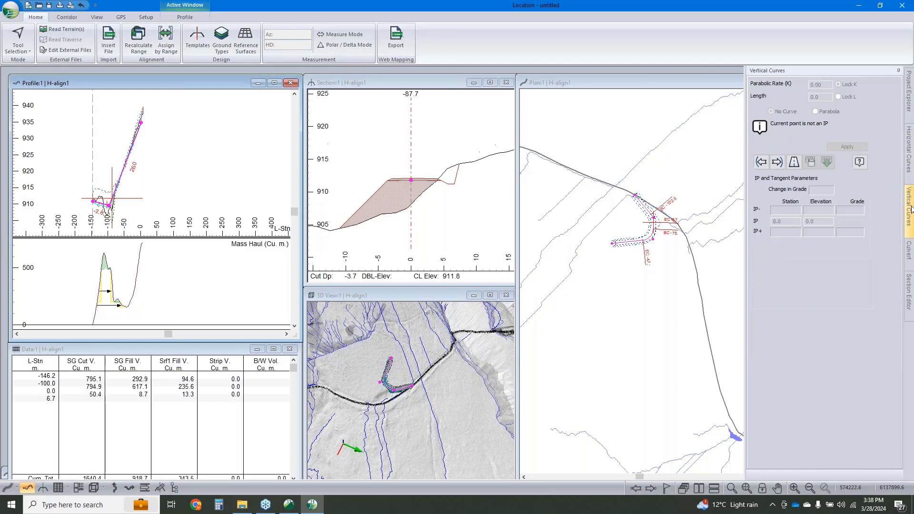
pyautogui.click(762, 162)
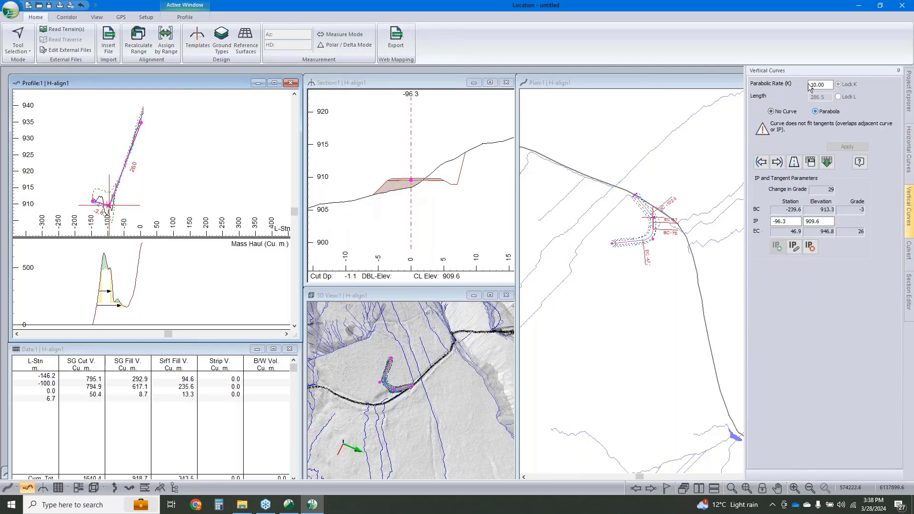
pyautogui.doubleClick(825, 84)
pyautogui.write('1')
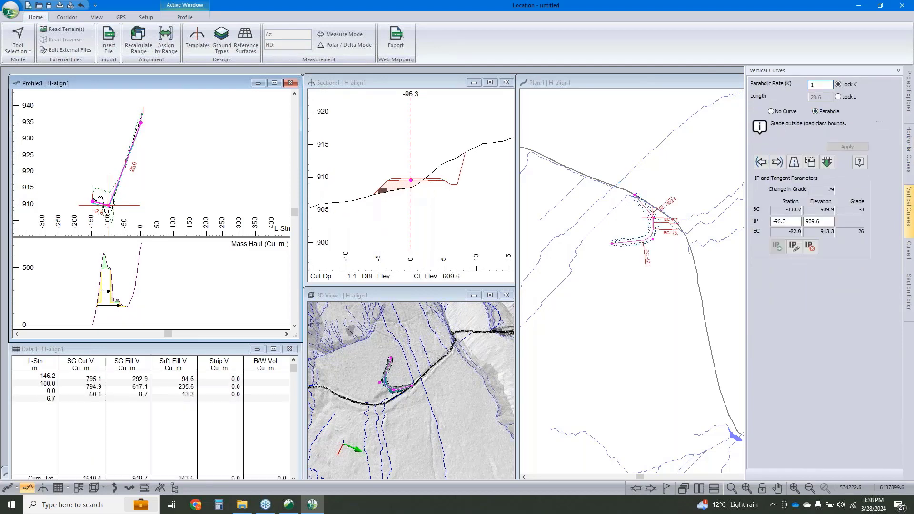
pyautogui.press('Return')
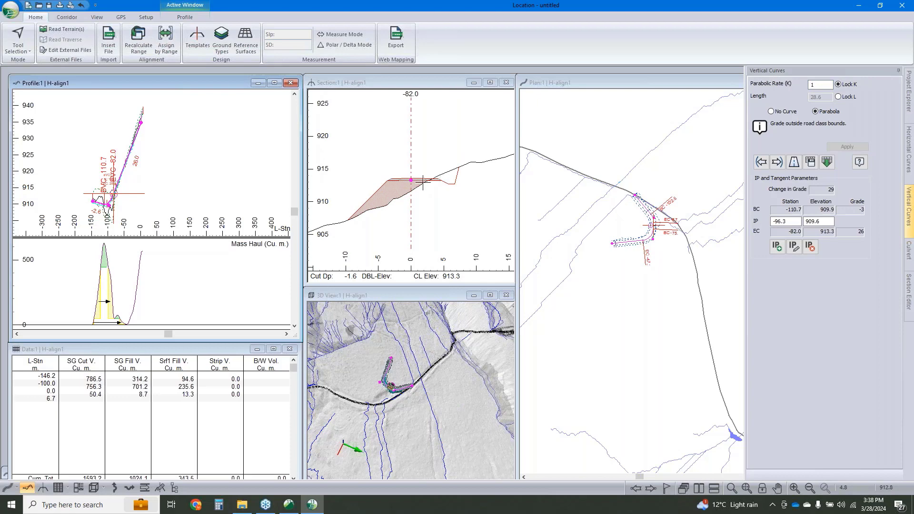
# - Review the Ditch I Standard-right component properties of the Resource Low Volume template, leaving the template unchanged
pyautogui.click(194, 42)
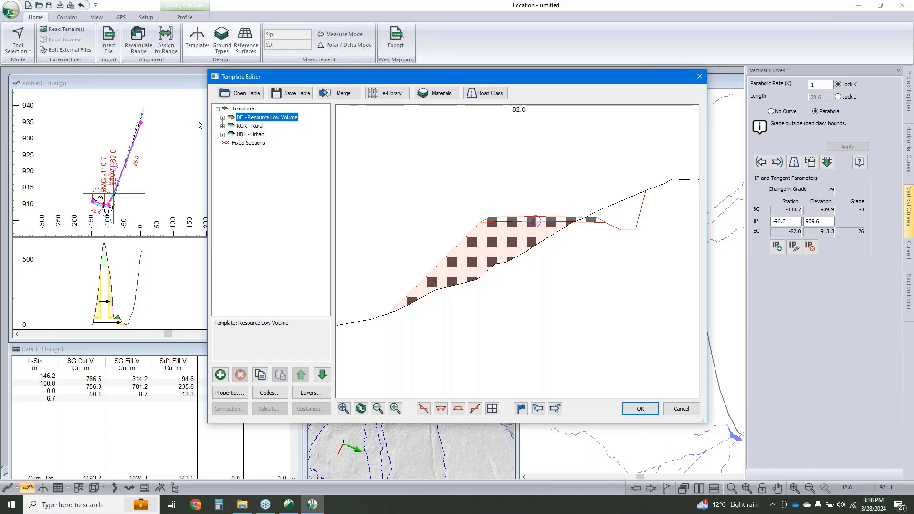
pyautogui.click(222, 117)
pyautogui.doubleClick(271, 150)
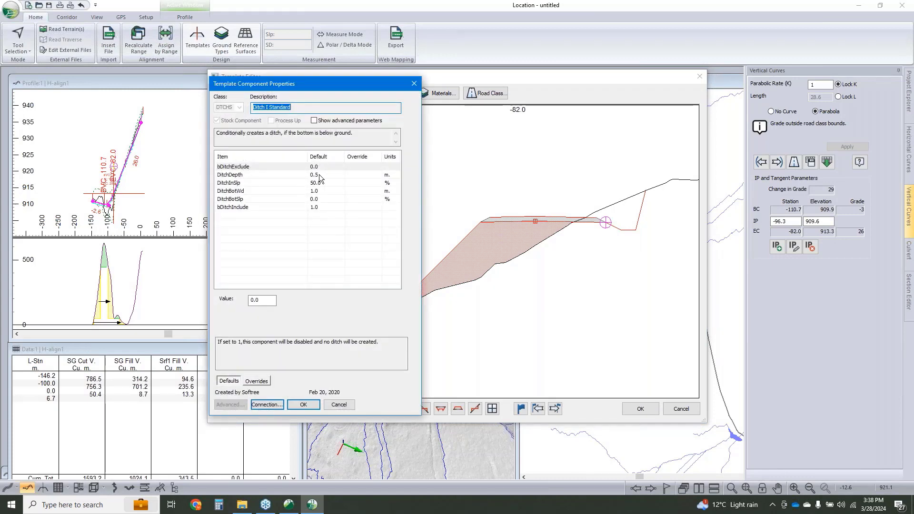
pyautogui.click(339, 404)
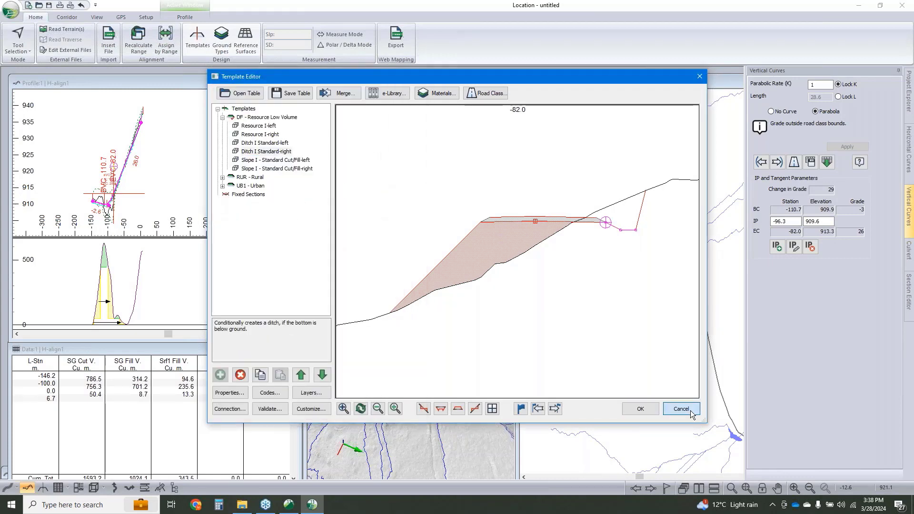
pyautogui.click(681, 408)
pyautogui.click(664, 256)
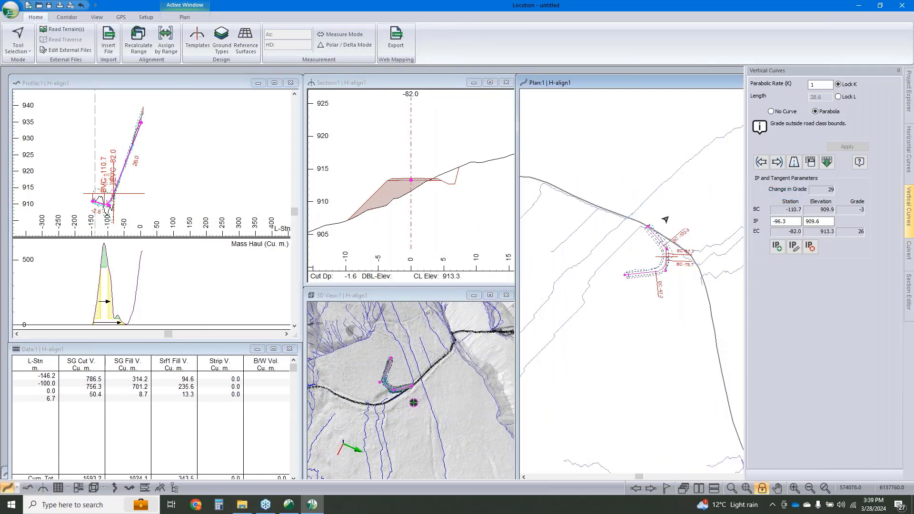
pyautogui.click(442, 385)
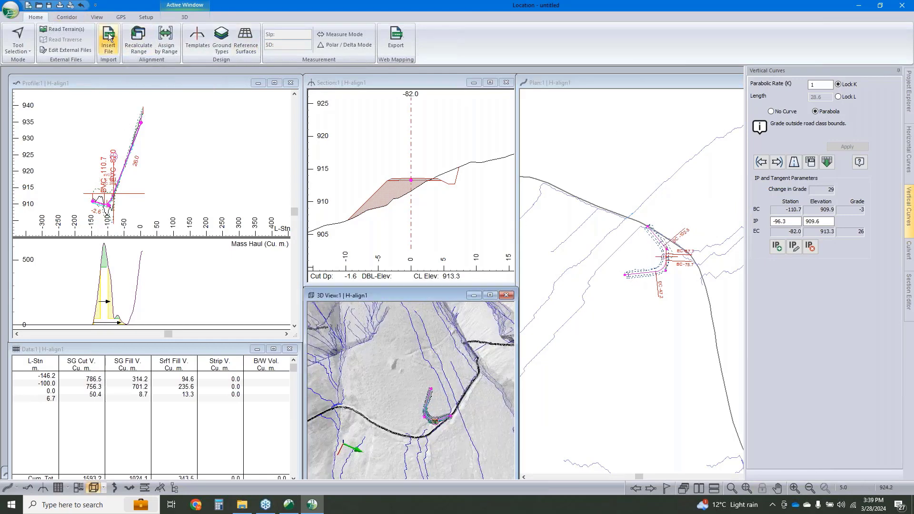
# - Try to insert the location design file Dsnx for import.dsnx into the current project
pyautogui.hotkey('ctrl', 'o')
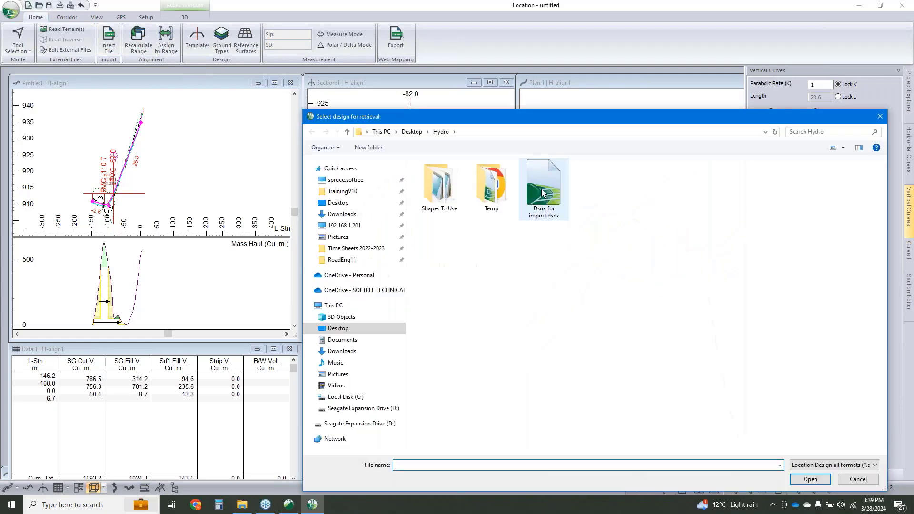
pyautogui.click(821, 481)
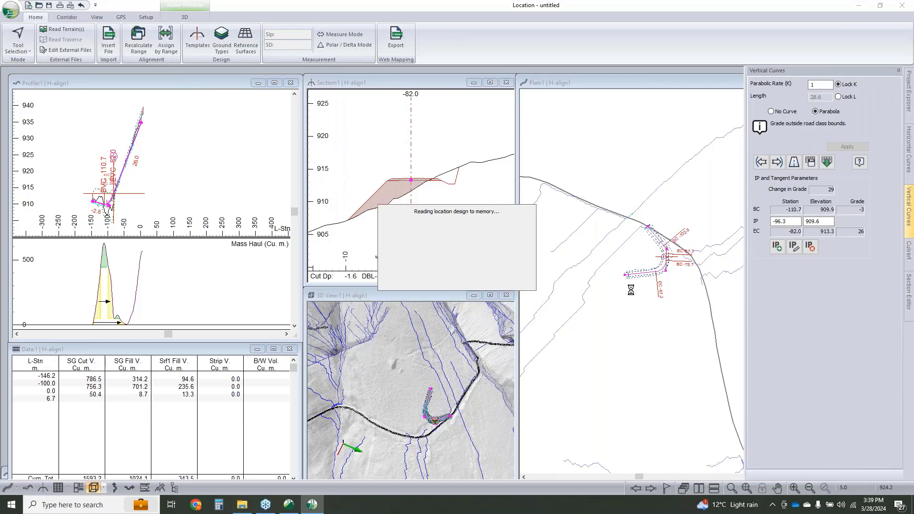
pyautogui.click(525, 277)
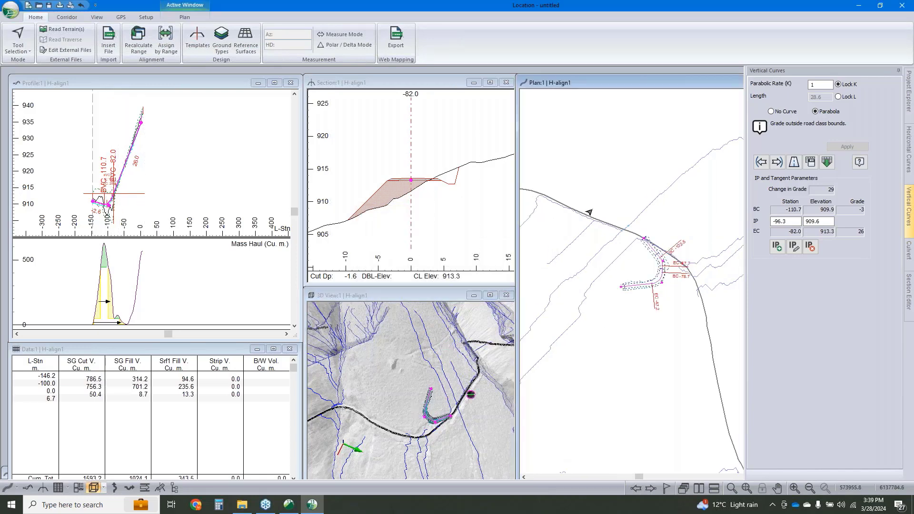
# - Set the project's reference topo surface to the terrain file Dryrun.terx
pyautogui.click(63, 17)
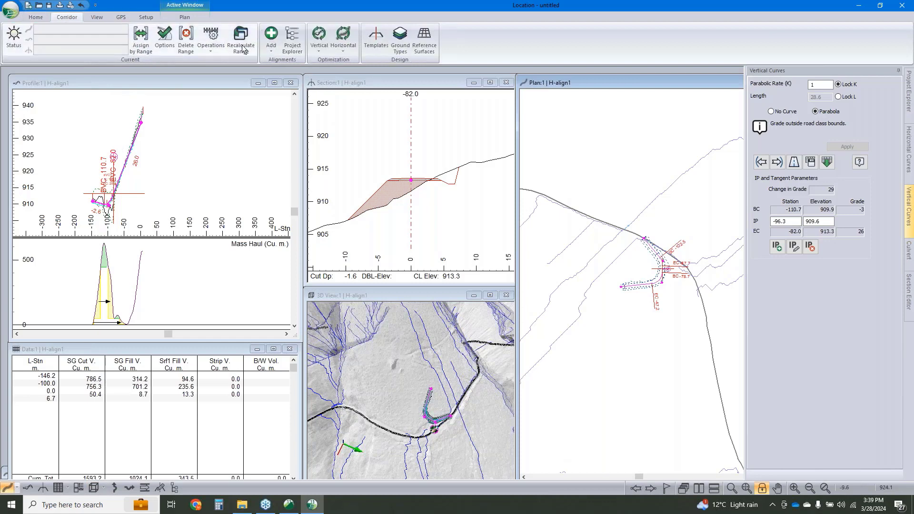
pyautogui.click(203, 47)
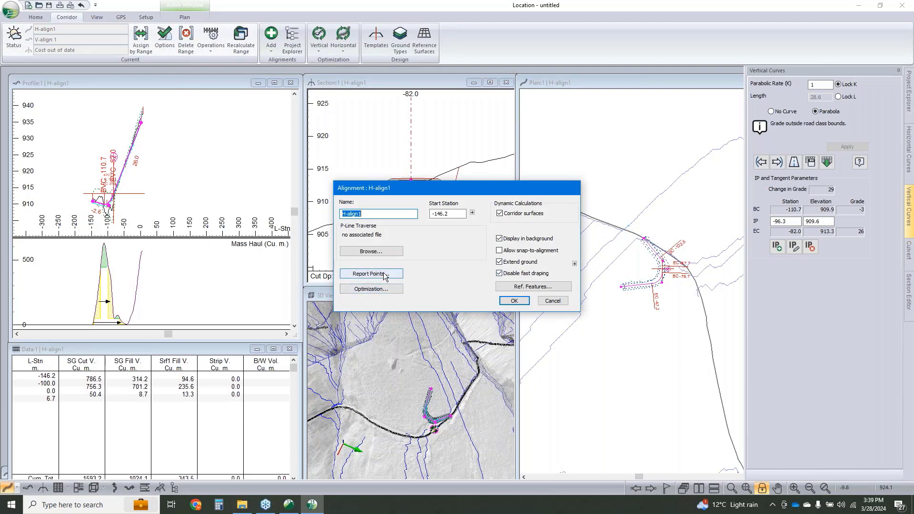
pyautogui.click(562, 301)
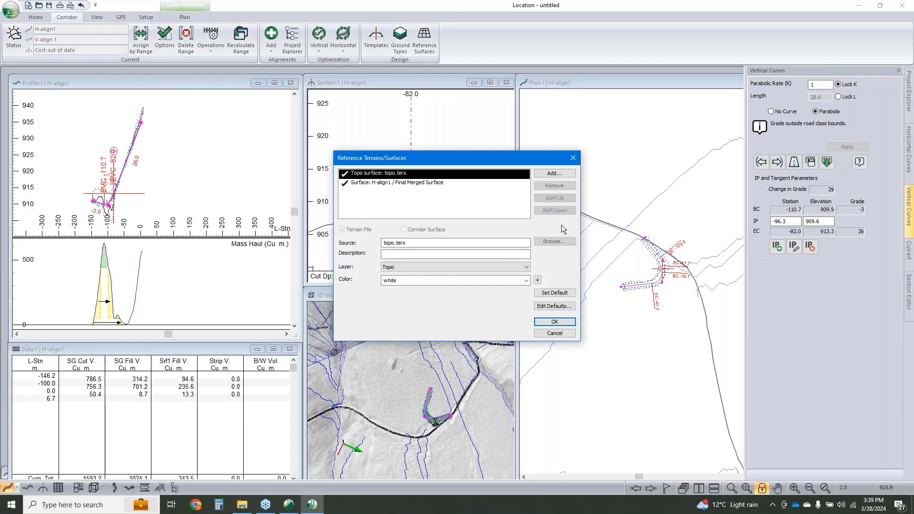
pyautogui.click(549, 240)
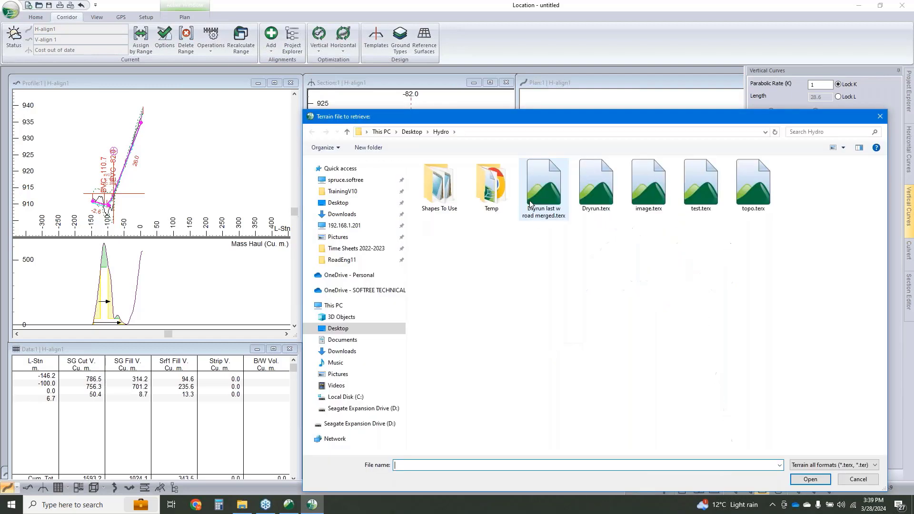
pyautogui.click(596, 186)
pyautogui.click(802, 480)
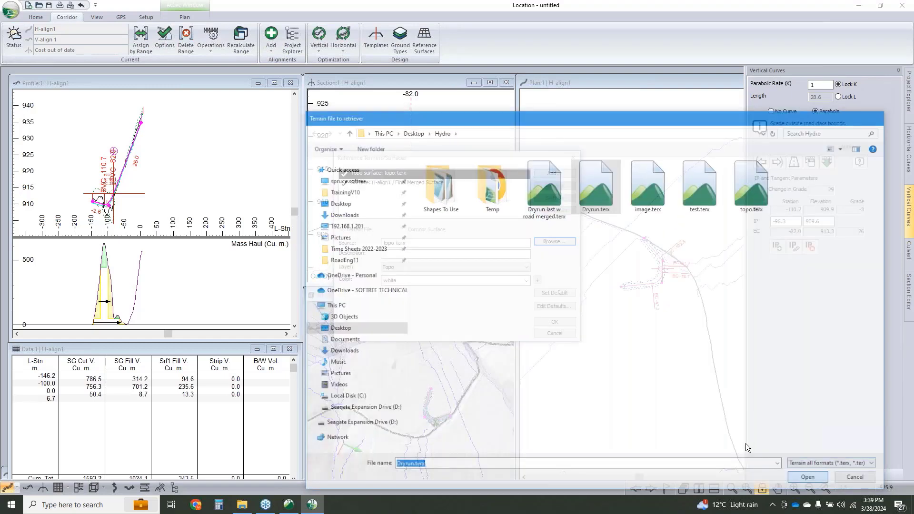
pyautogui.click(553, 321)
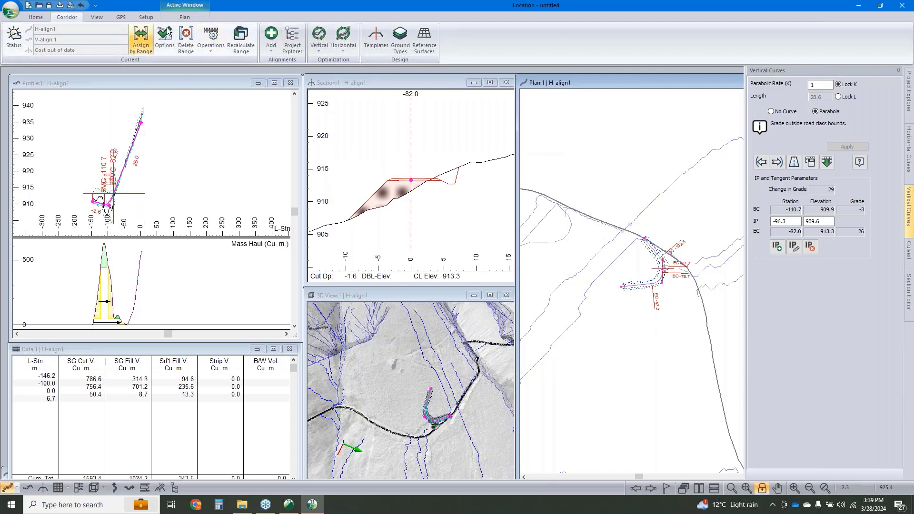
# - Insert the design file Dsnx for import.dsnx into the project and accept the skipped matching ground types and templates
pyautogui.click(36, 18)
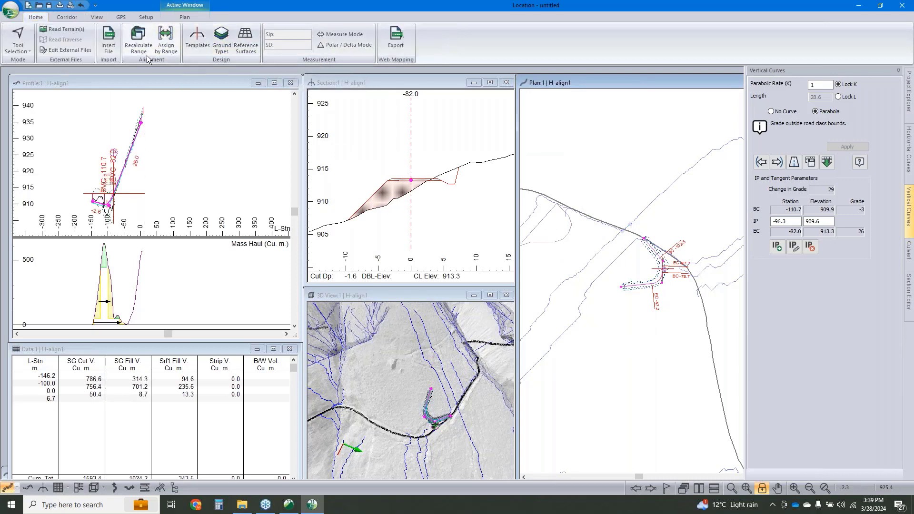
pyautogui.click(109, 41)
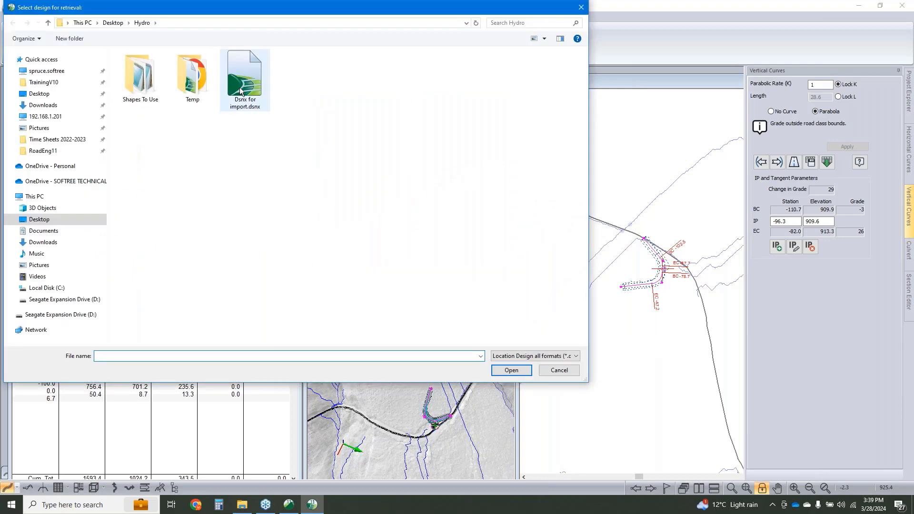
pyautogui.click(521, 374)
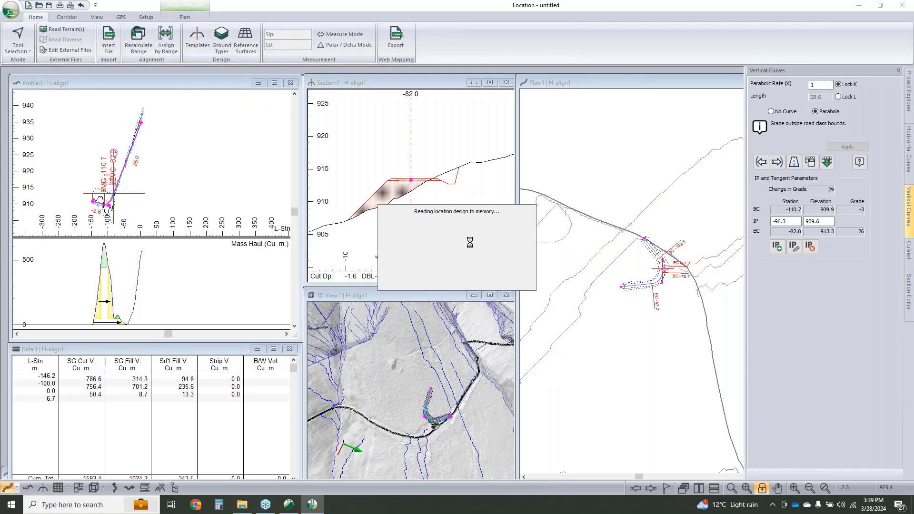
pyautogui.click(526, 331)
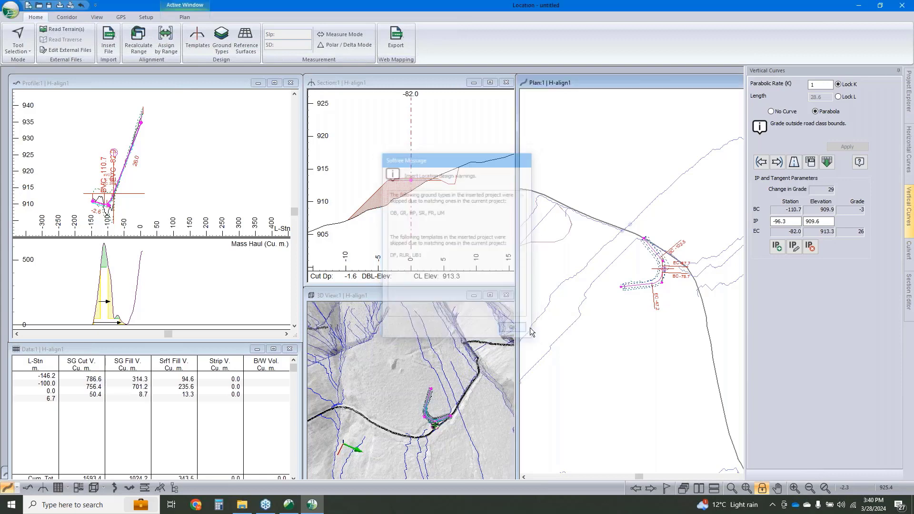
pyautogui.click(482, 286)
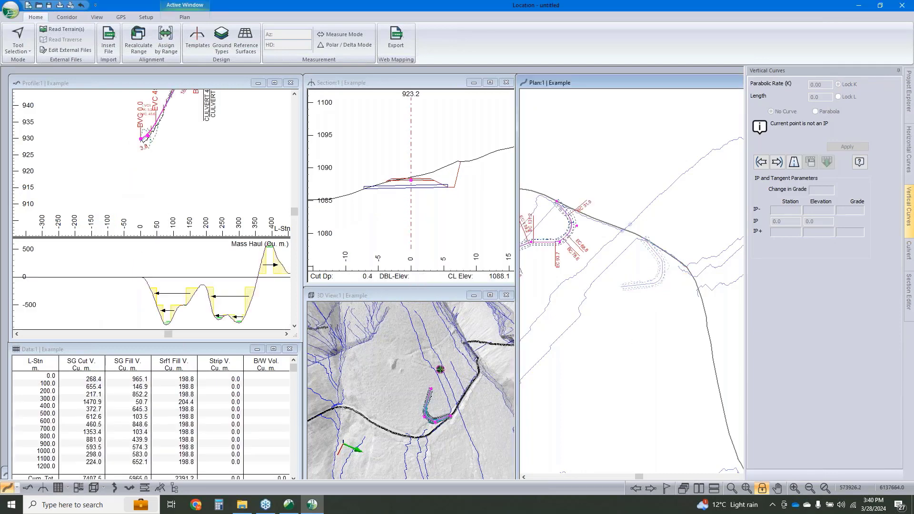
# - Examine the imported Example road's route in plan and in 3D, checking the 3D display options without changing them
pyautogui.moveTo(604, 261); pyautogui.dragTo(706, 322, button='middle')
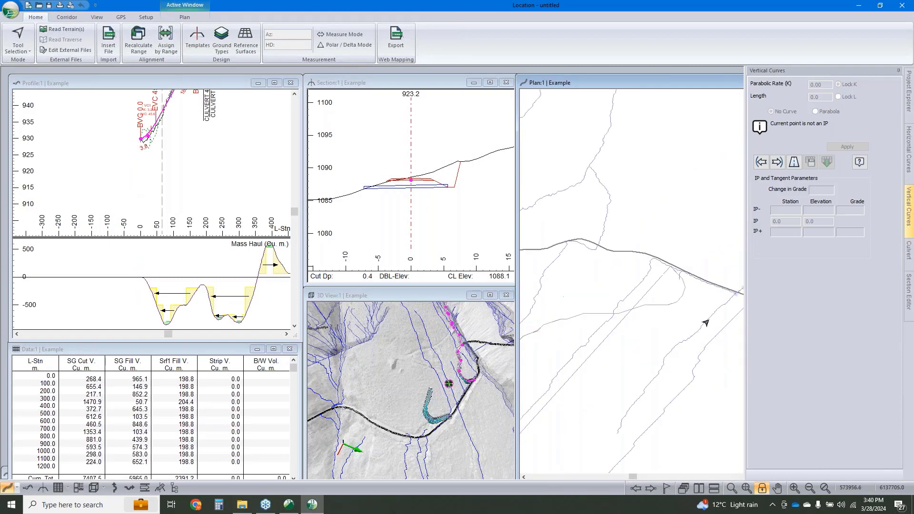
pyautogui.scroll(-1, 700, 330)
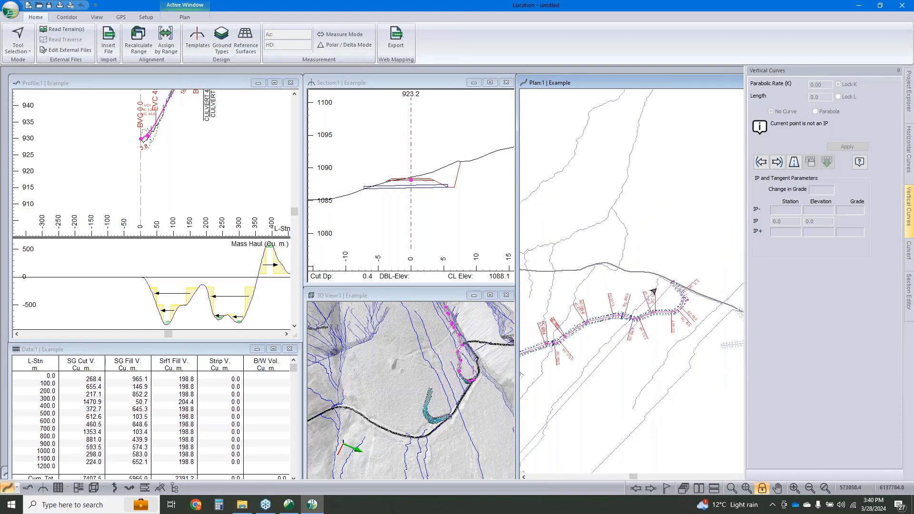
pyautogui.moveTo(424, 396); pyautogui.dragTo(462, 331)
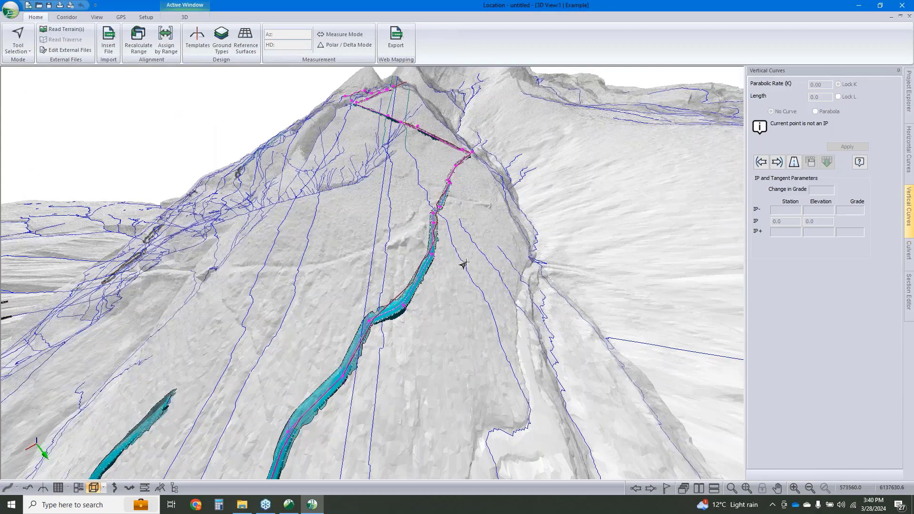
pyautogui.moveTo(464, 264); pyautogui.dragTo(384, 375)
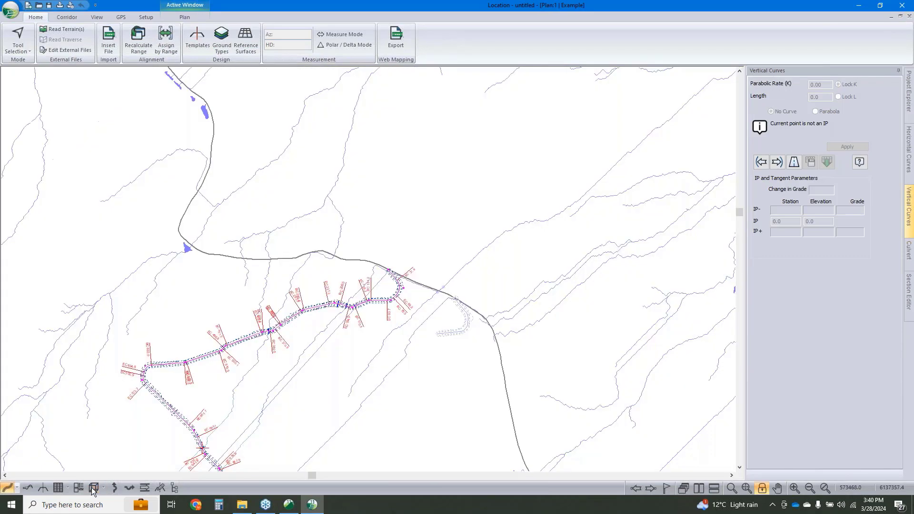
pyautogui.click(94, 489)
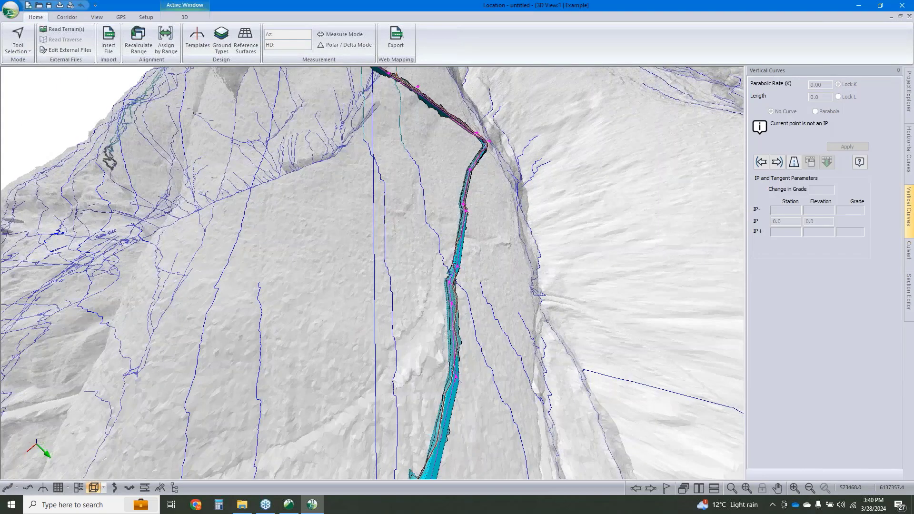
pyautogui.moveTo(489, 243); pyautogui.dragTo(469, 345, button='middle')
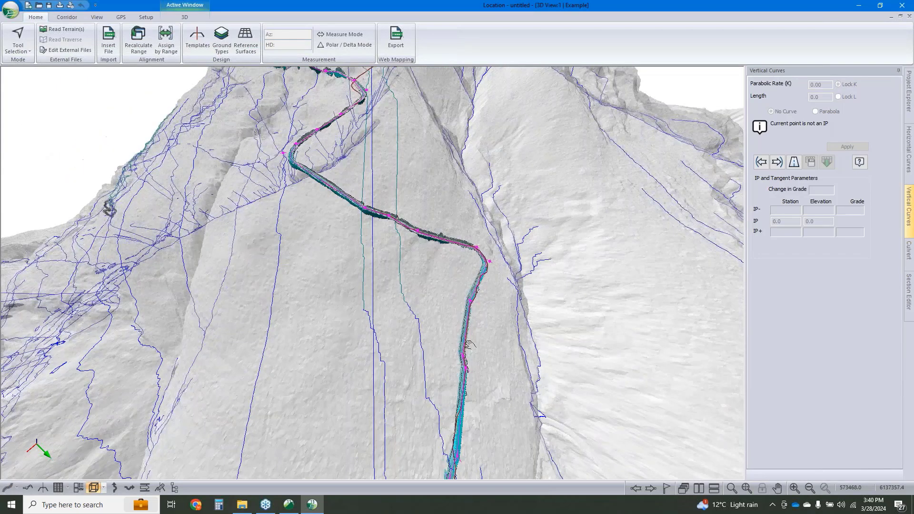
pyautogui.rightClick(438, 226)
pyautogui.click(469, 265)
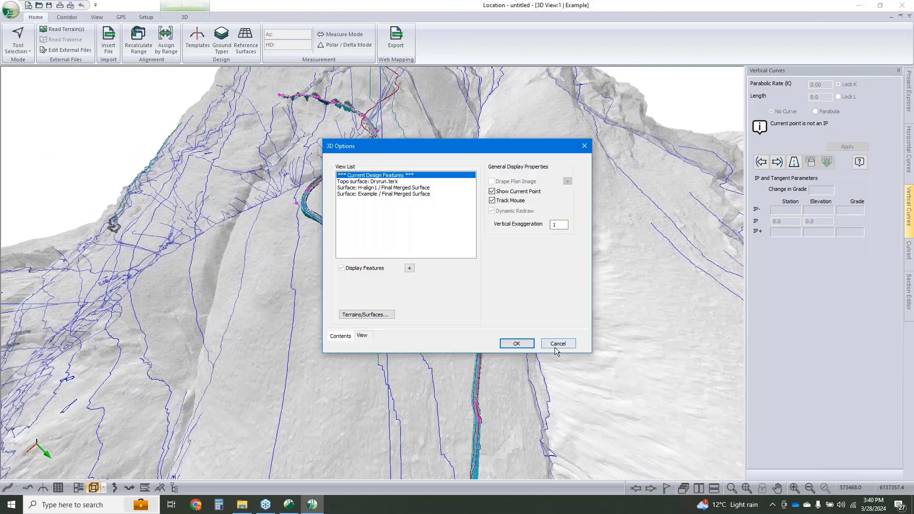
pyautogui.click(558, 344)
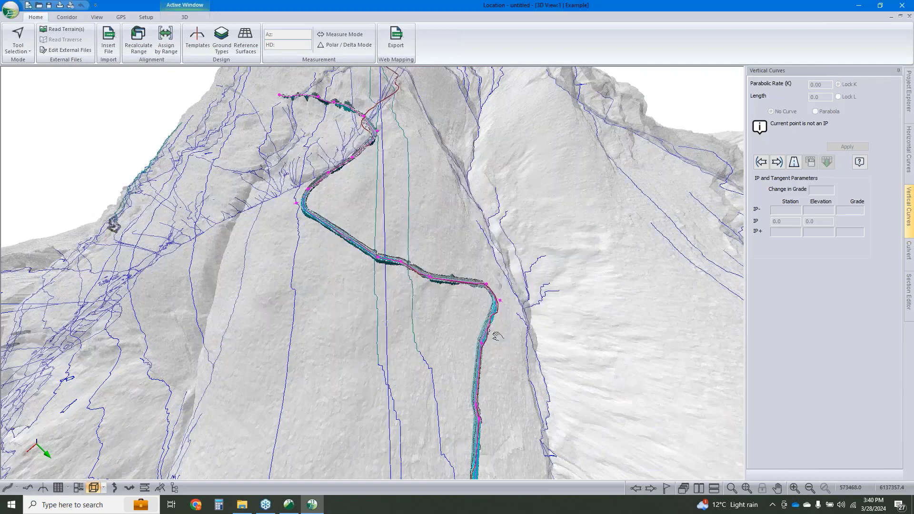
pyautogui.moveTo(497, 336); pyautogui.dragTo(647, 467, button='middle')
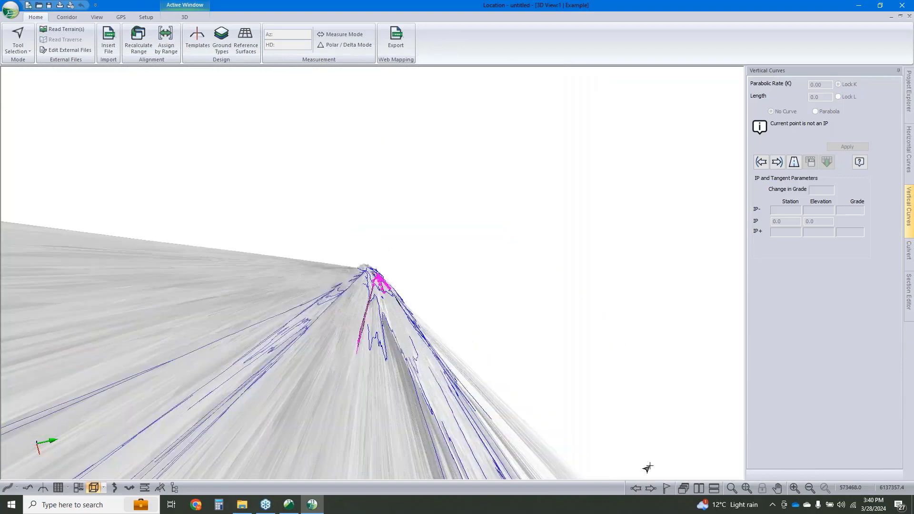
# - Inspect the Example road's switchbacks and stream crossings up close on the 3D terrain
pyautogui.click(746, 490)
pyautogui.moveTo(415, 275); pyautogui.dragTo(484, 404, button='middle')
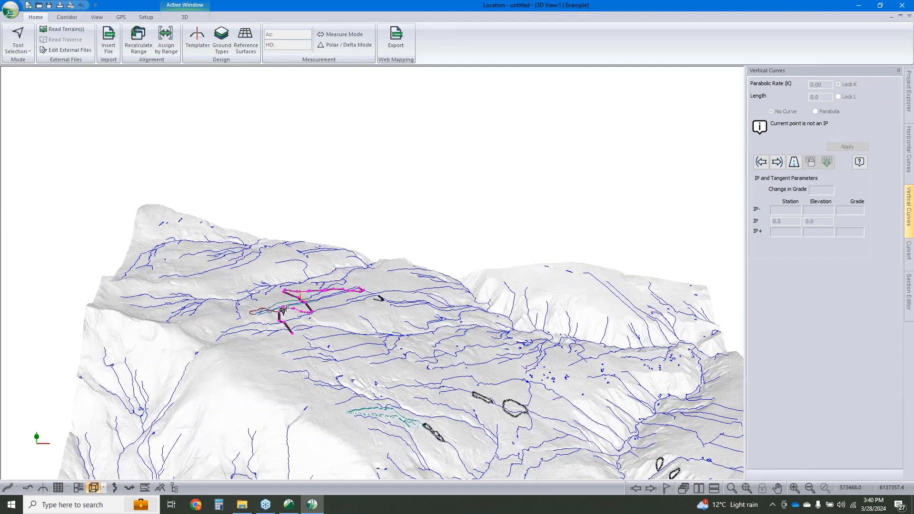
pyautogui.scroll(1, 291, 303)
pyautogui.scroll(3, 288, 305)
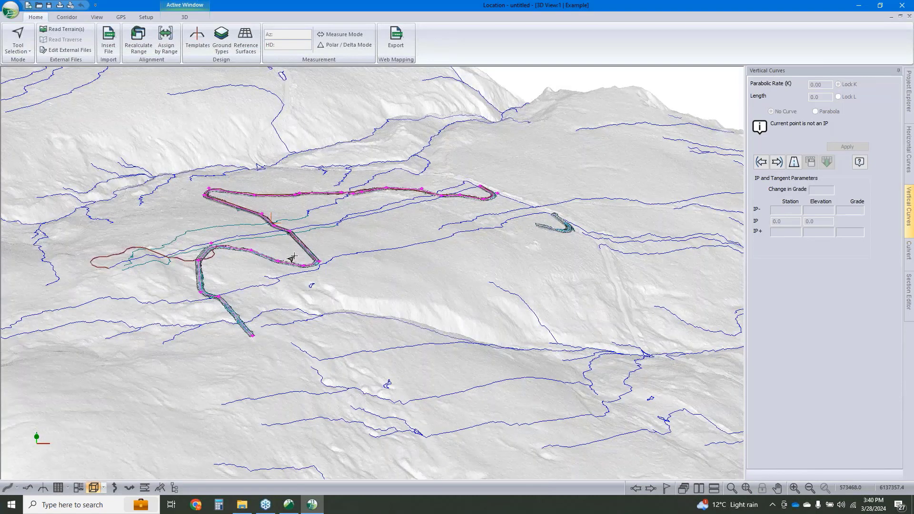
pyautogui.scroll(4, 291, 258)
pyautogui.moveTo(294, 371); pyautogui.dragTo(404, 388, button='middle')
pyautogui.scroll(4, 428, 263)
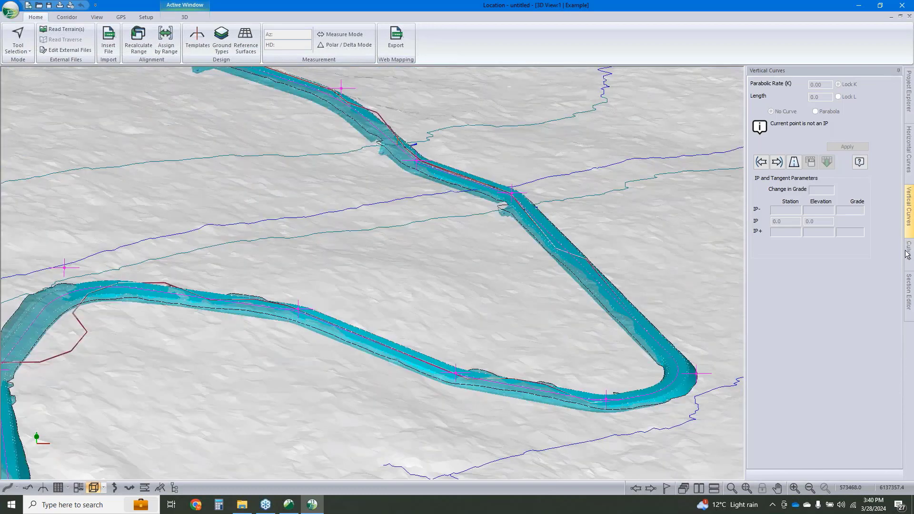
# - Show the culvert settings for the cross drain at station 992.3 and restore the multi-window layout
pyautogui.click(908, 261)
pyautogui.click(820, 108)
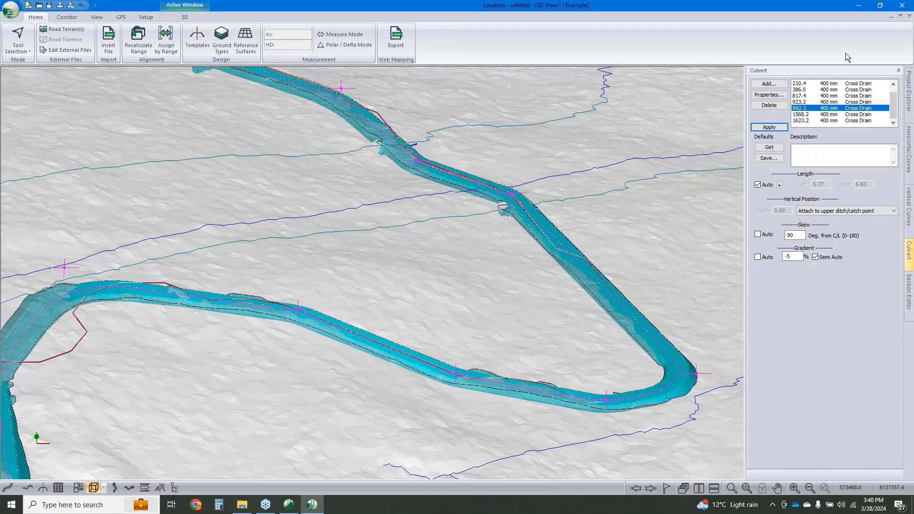
pyautogui.click(900, 18)
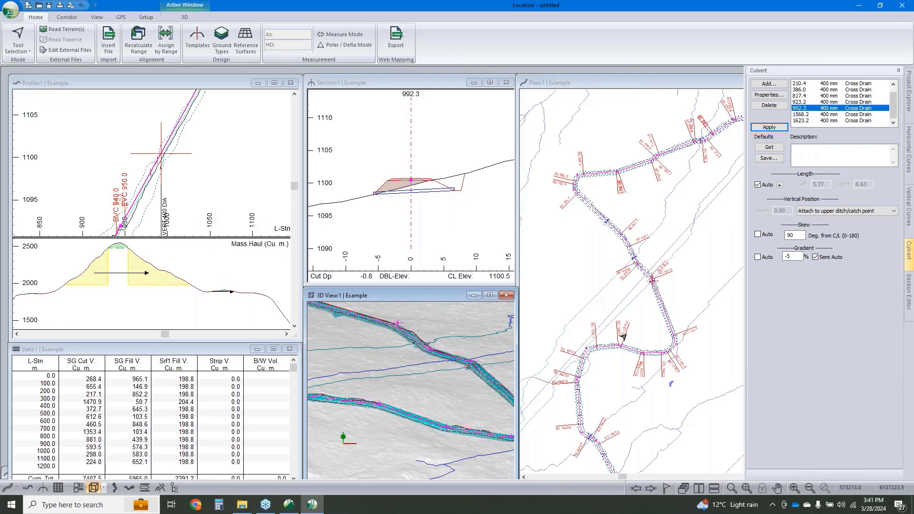
# - Add a culvert at station 1674.0, where the stream crosses the Example road near its southern end
pyautogui.scroll(5, 609, 304)
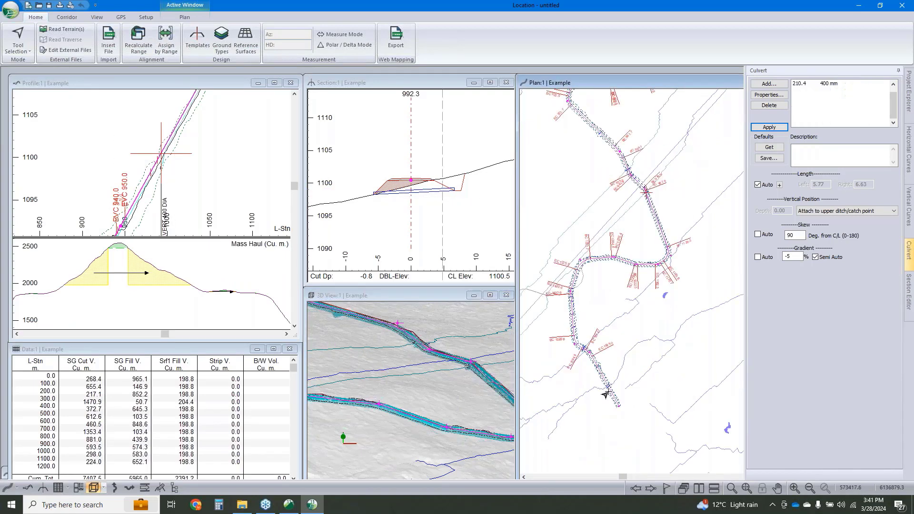
pyautogui.scroll(1, 603, 382)
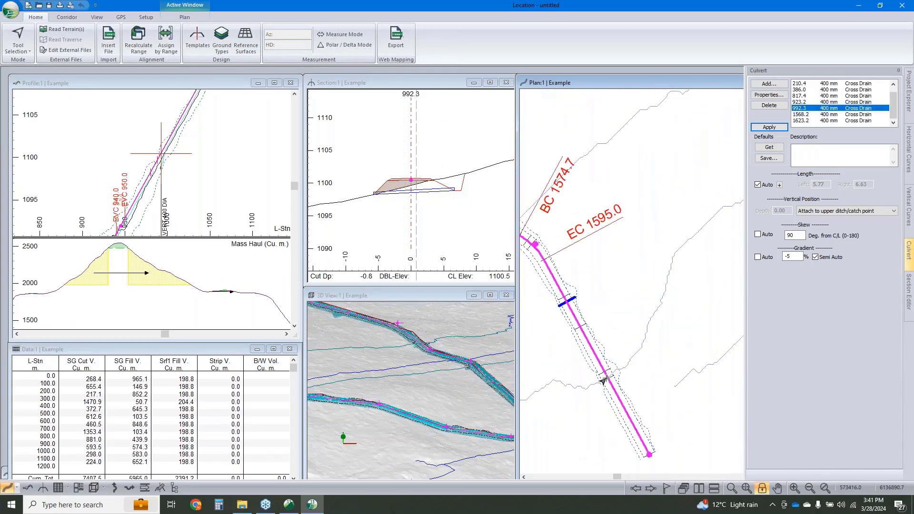
pyautogui.click(603, 380)
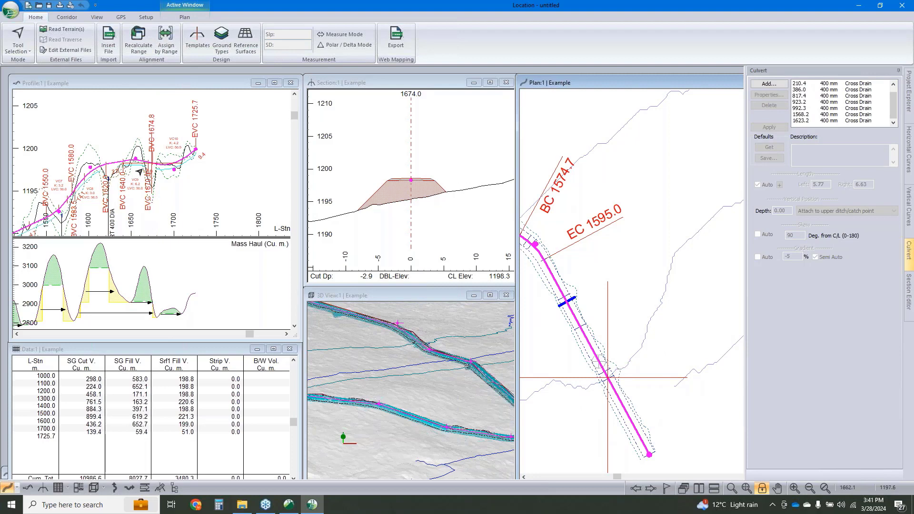
pyautogui.scroll(2, 139, 171)
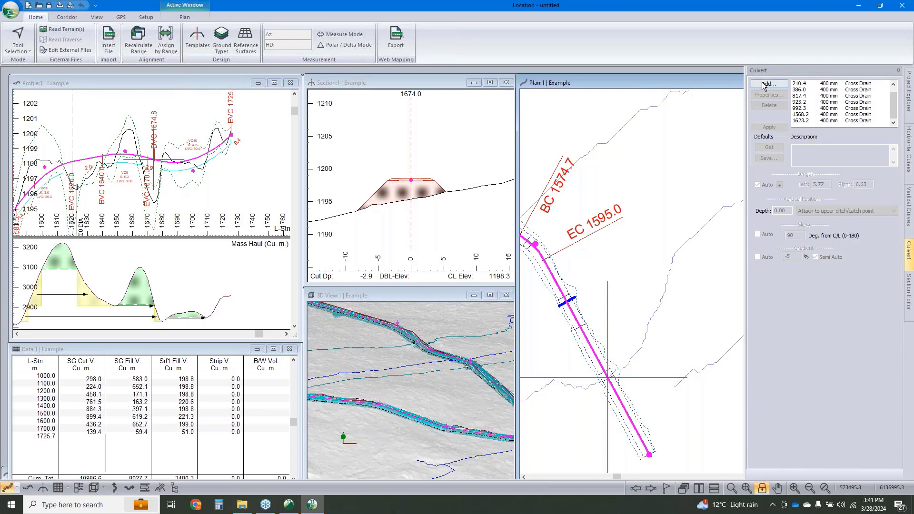
pyautogui.click(767, 83)
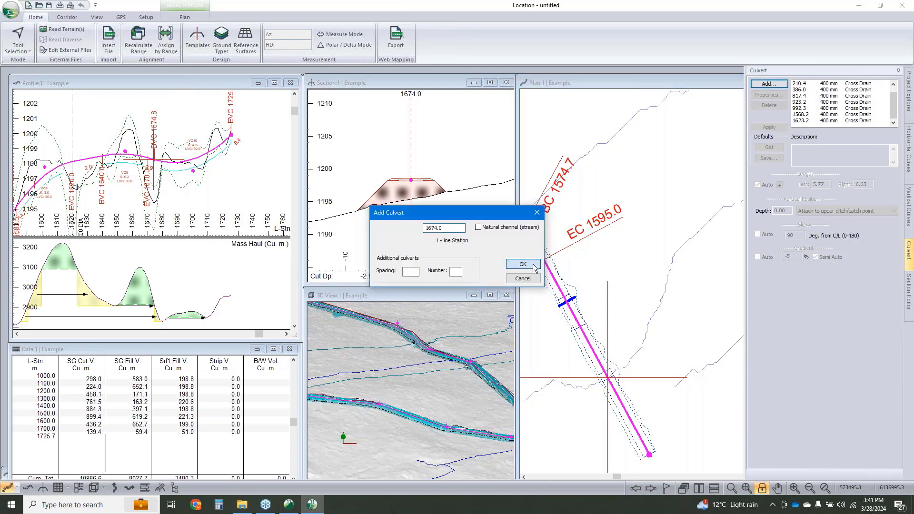
pyautogui.click(533, 266)
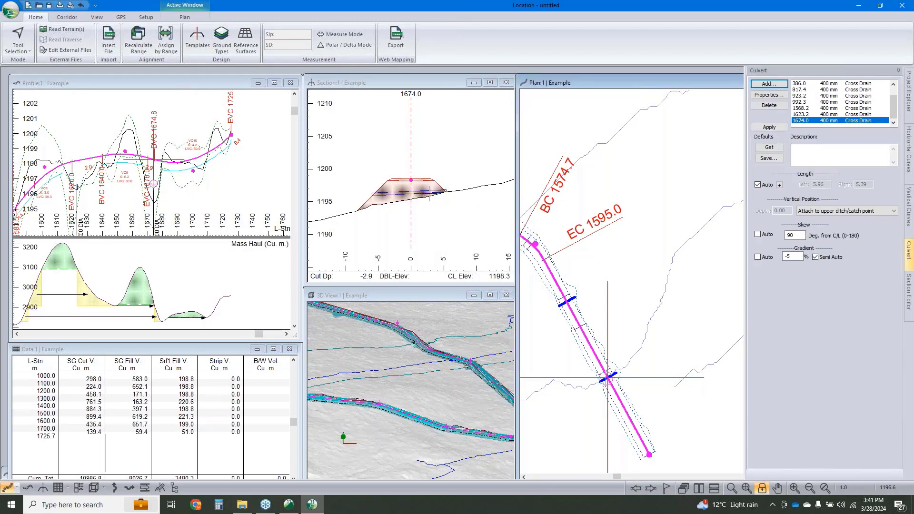
pyautogui.moveTo(352, 424); pyautogui.dragTo(419, 385, button='middle')
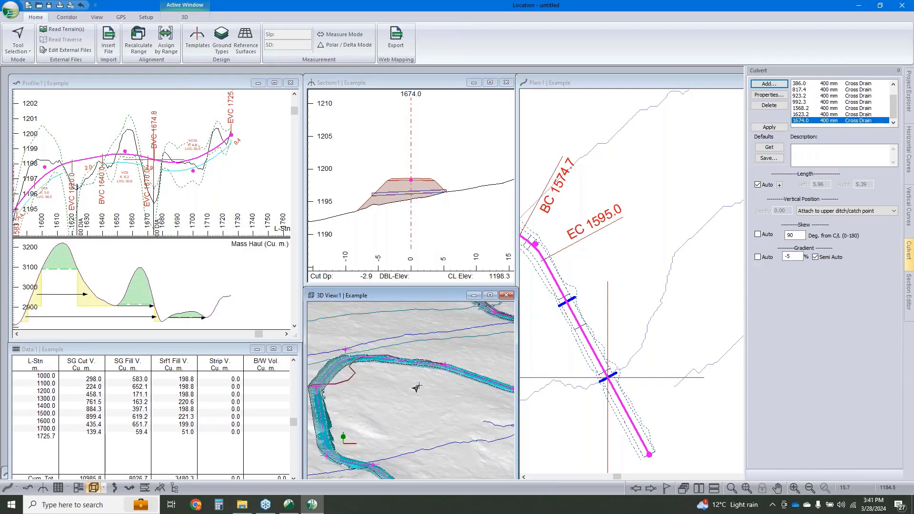
# - Set the diameter of the culvert at station 1674.0 to 1200 mm
pyautogui.moveTo(387, 354); pyautogui.dragTo(384, 328, button='middle')
pyautogui.moveTo(412, 428); pyautogui.dragTo(388, 427)
pyautogui.moveTo(352, 408); pyautogui.dragTo(364, 395, button='middle')
pyautogui.scroll(3, 361, 396)
pyautogui.scroll(3, 400, 376)
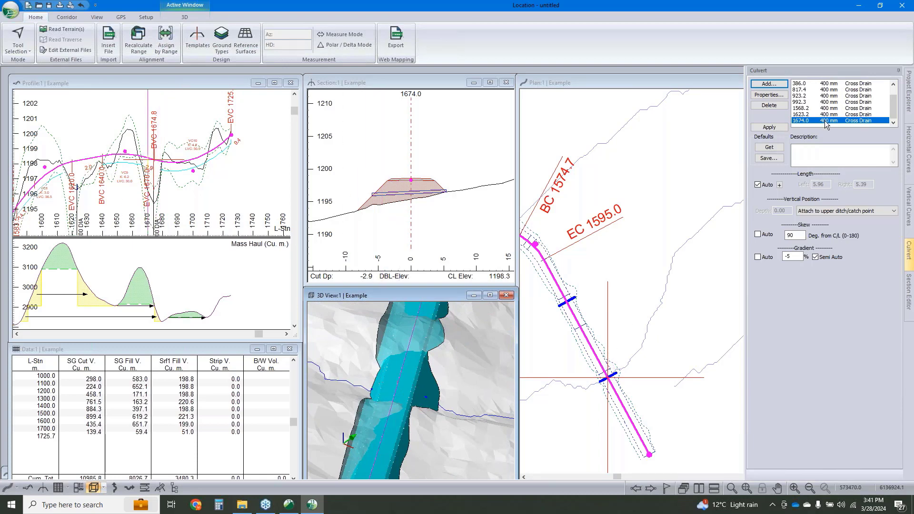
pyautogui.click(768, 94)
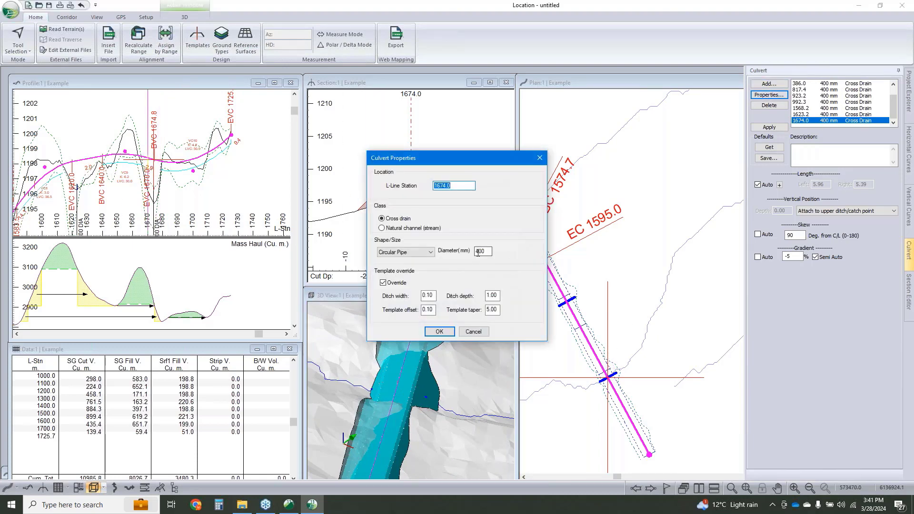
pyautogui.moveTo(478, 251); pyautogui.dragTo(470, 253)
pyautogui.write('12')
pyautogui.click(444, 332)
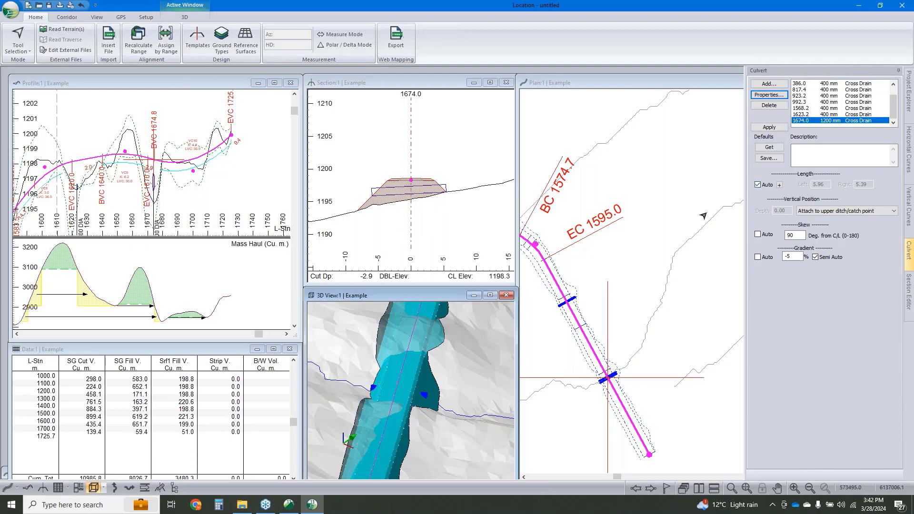
# - Set the template override of the culvert at station 1674.0 to ditch width 2, ditch depth 2.3 and template offset 2
pyautogui.click(754, 96)
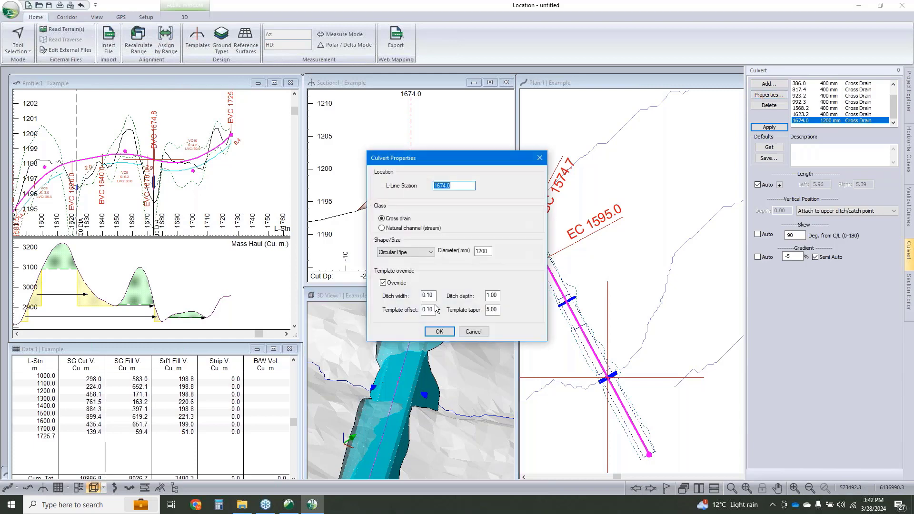
pyautogui.click(474, 331)
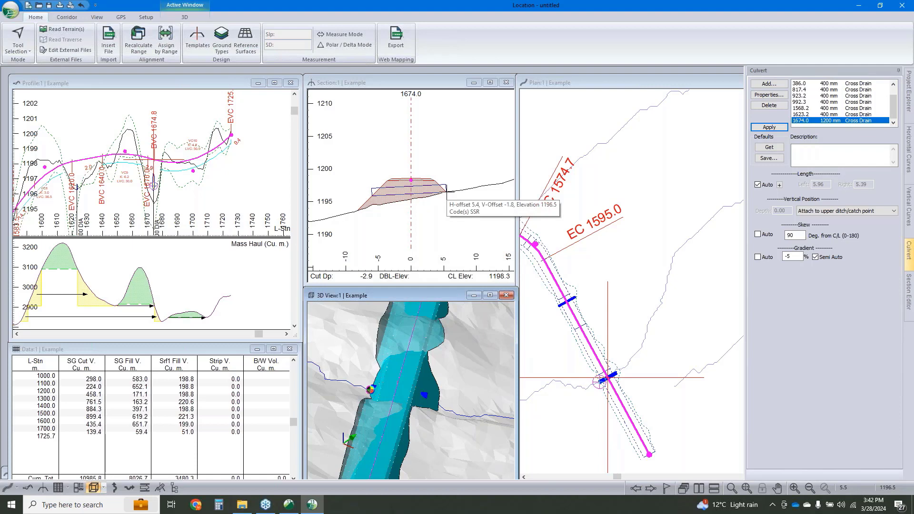
pyautogui.click(769, 95)
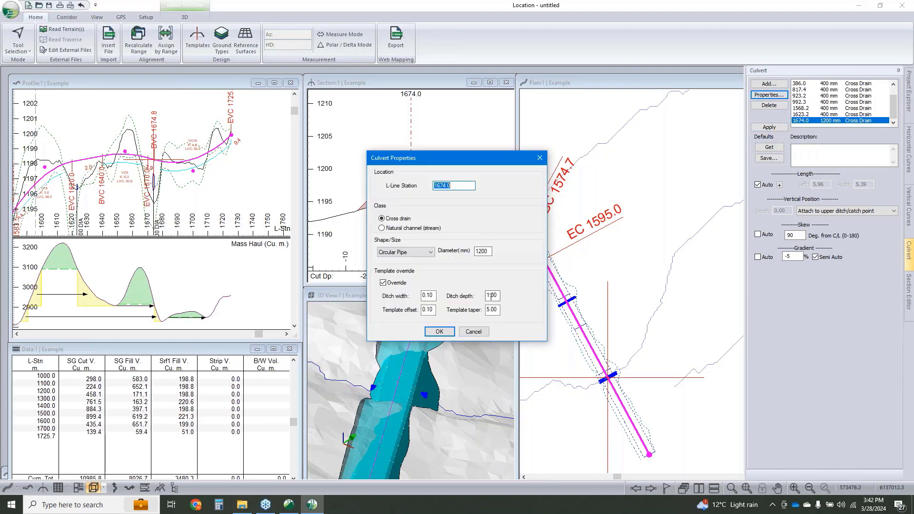
pyautogui.click(492, 295)
pyautogui.hotkey('shift', 'Tab')
pyautogui.write('2')
pyautogui.click(491, 296)
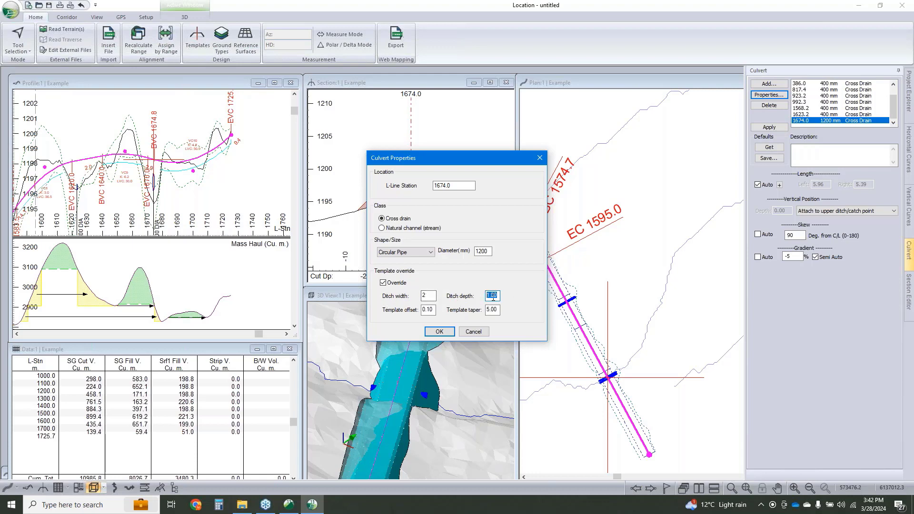
pyautogui.write('2.3')
pyautogui.press('Tab')
pyautogui.write('2')
pyautogui.click(439, 331)
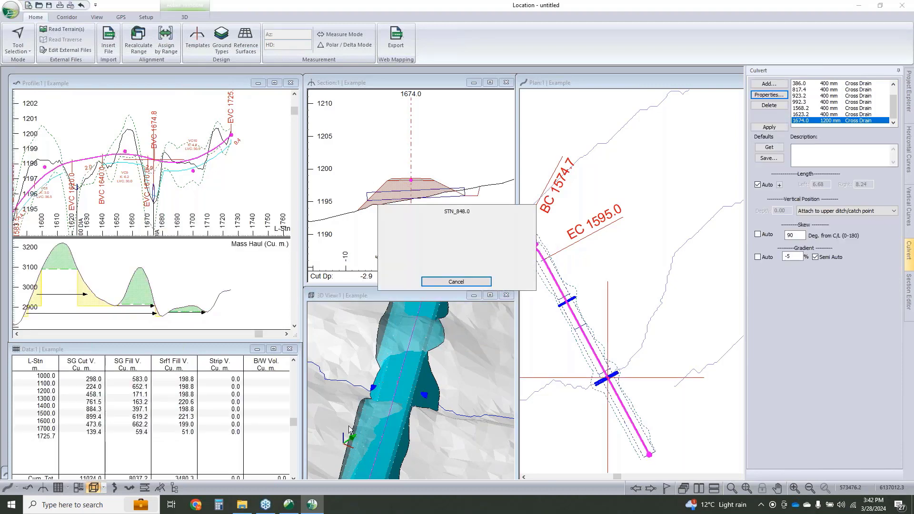
# - Try a skew of 110 degrees from the centerline on the culvert at station 1674.0 and return it to 90 degrees
pyautogui.moveTo(364, 395); pyautogui.dragTo(384, 378)
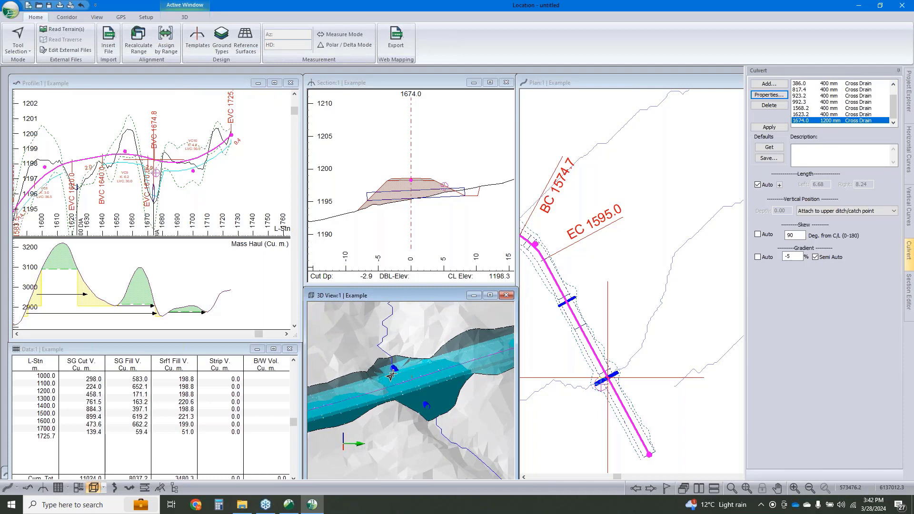
pyautogui.moveTo(389, 370)
pyautogui.doubleClick(790, 235)
pyautogui.write('11')
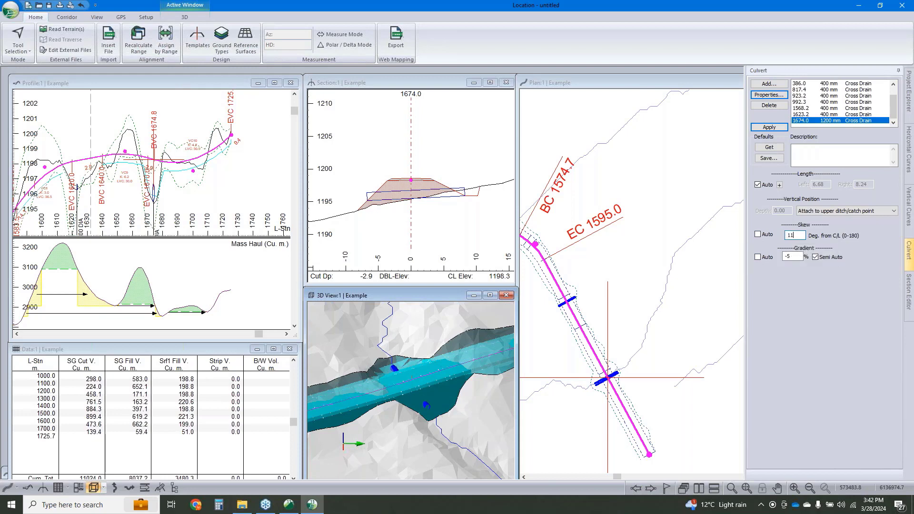
pyautogui.write('0')
pyautogui.press('Return')
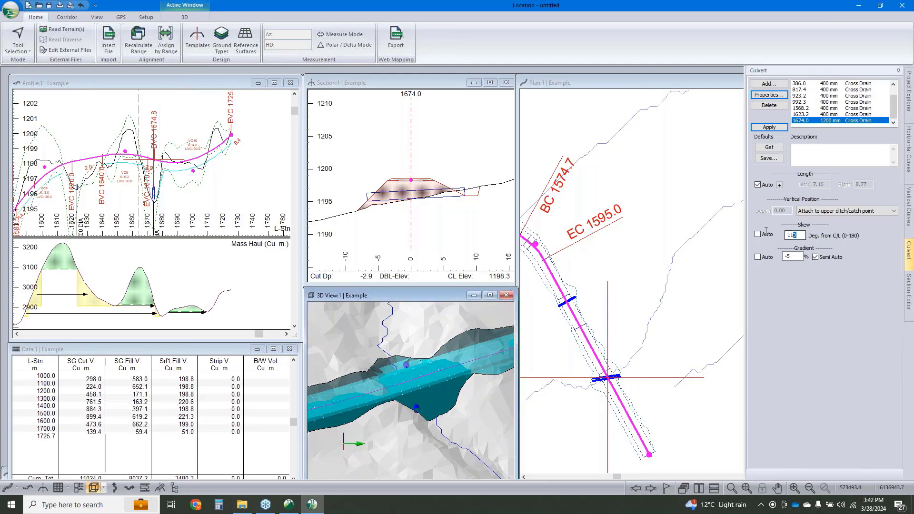
pyautogui.write('90')
pyautogui.press('Return')
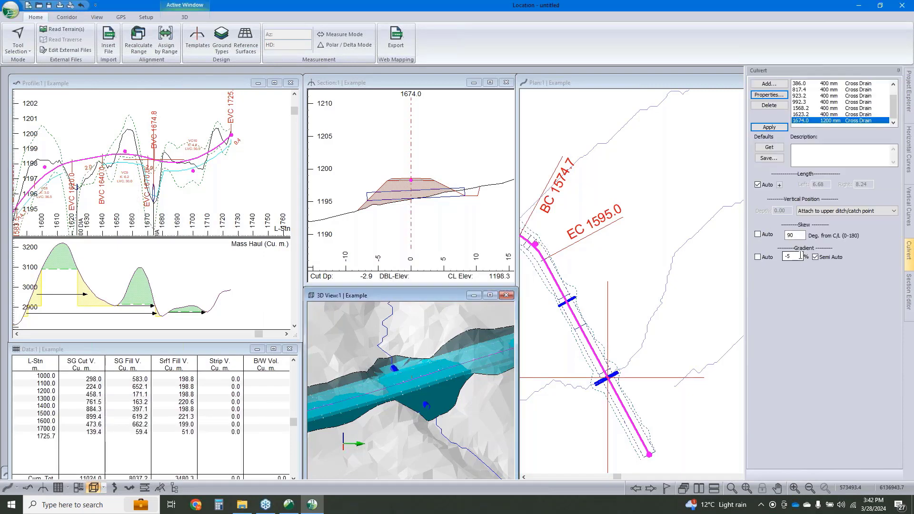
# - Try the automatic gradient on the culvert at station 1674.0, and replace it with a manual gradient of -5%
pyautogui.click(794, 256)
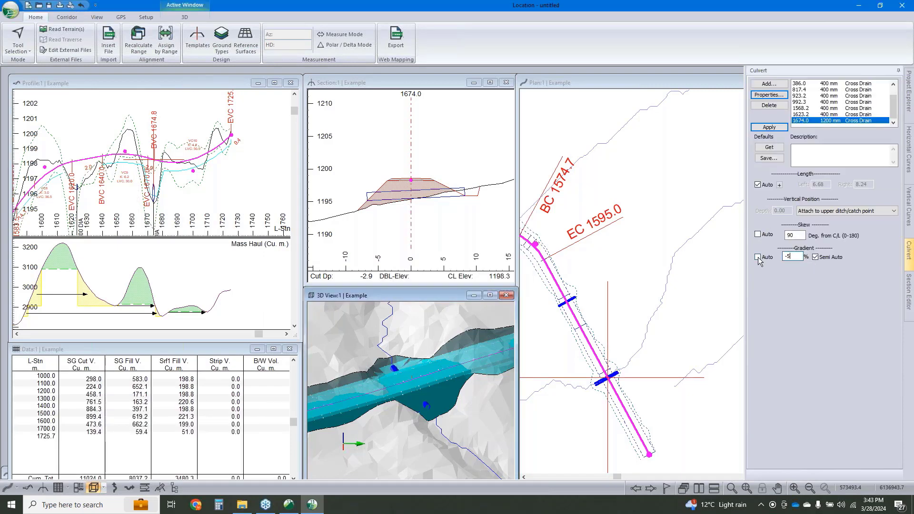
pyautogui.click(757, 257)
pyautogui.click(769, 126)
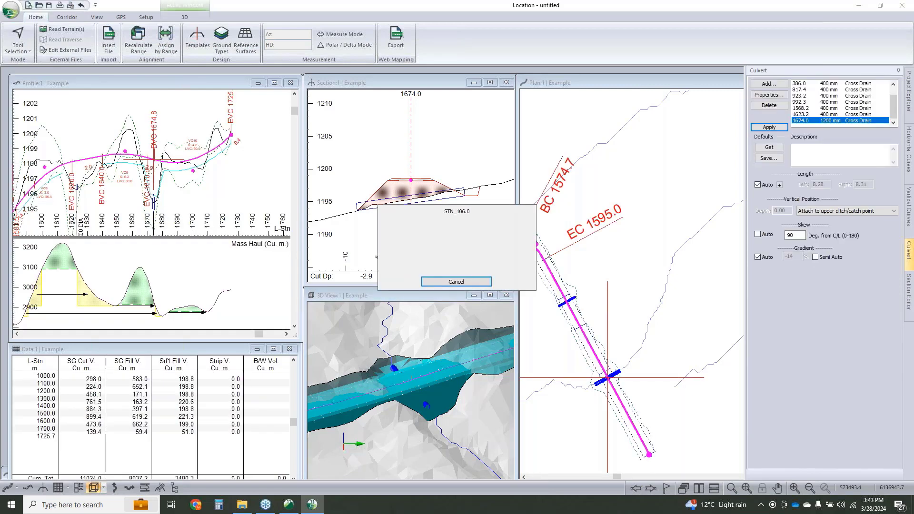
pyautogui.click(757, 257)
pyautogui.click(789, 259)
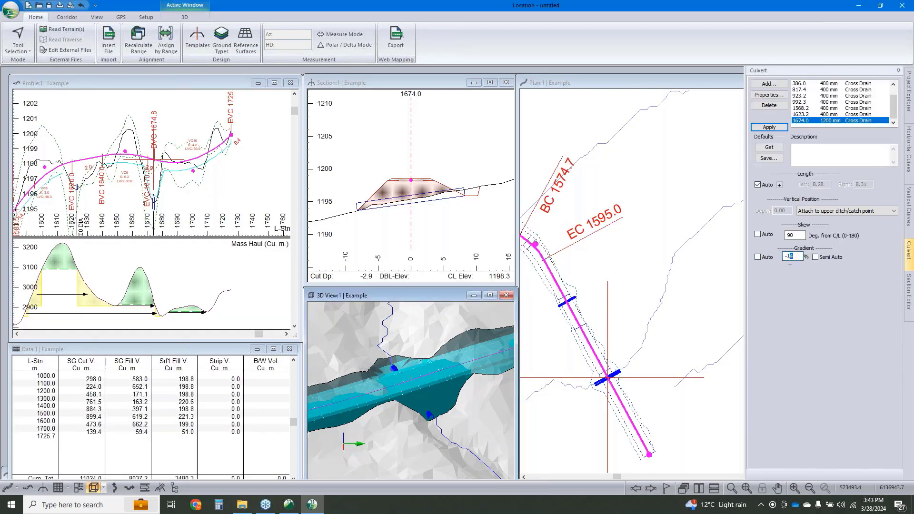
pyautogui.write('-5')
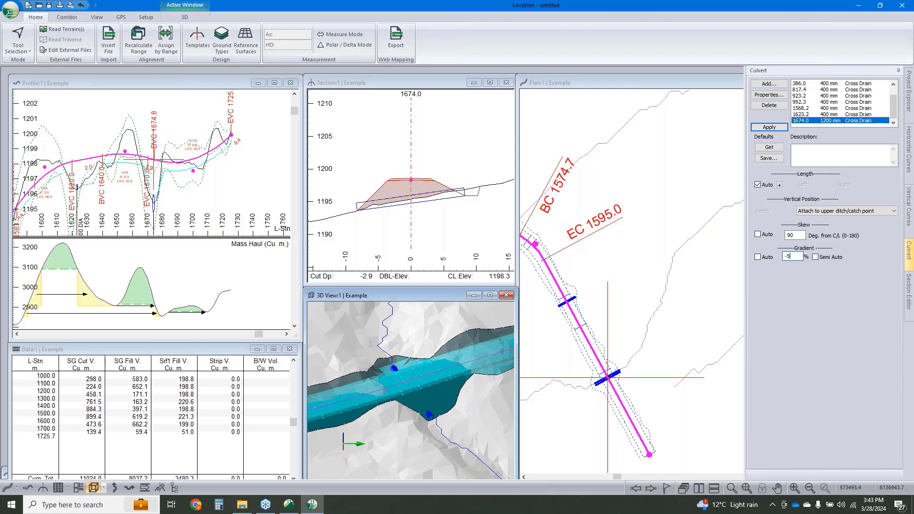
pyautogui.press('Return')
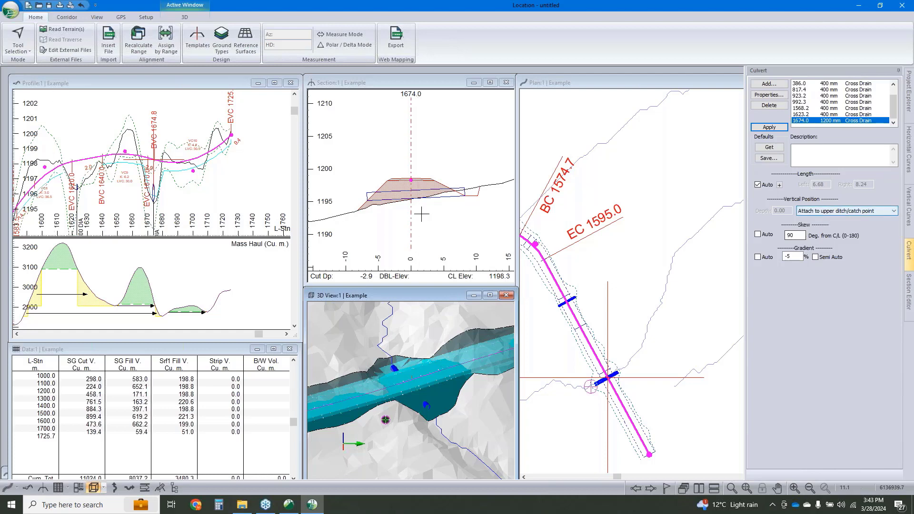
# - Check the vertical position options for the culvert at station 1674.0 without changing them, and view the crossing in 3D
pyautogui.rightClick(469, 195)
pyautogui.click(438, 88)
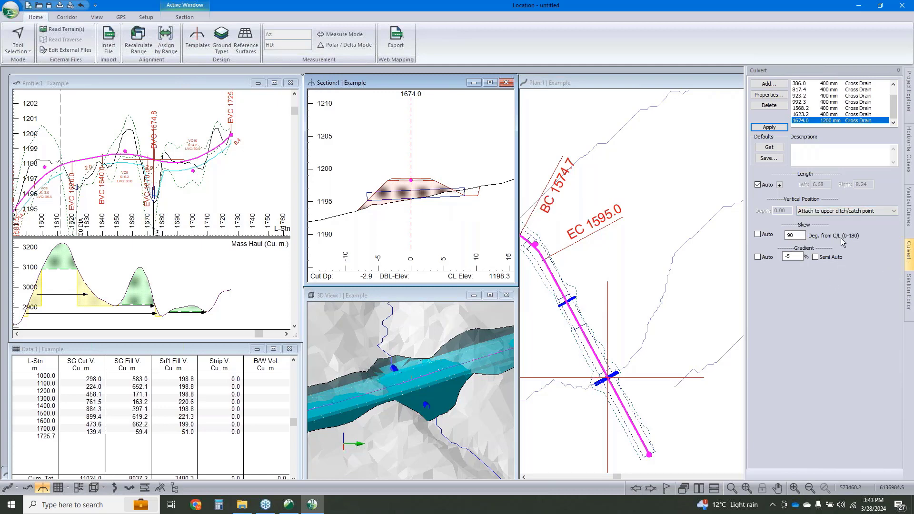
pyautogui.click(832, 212)
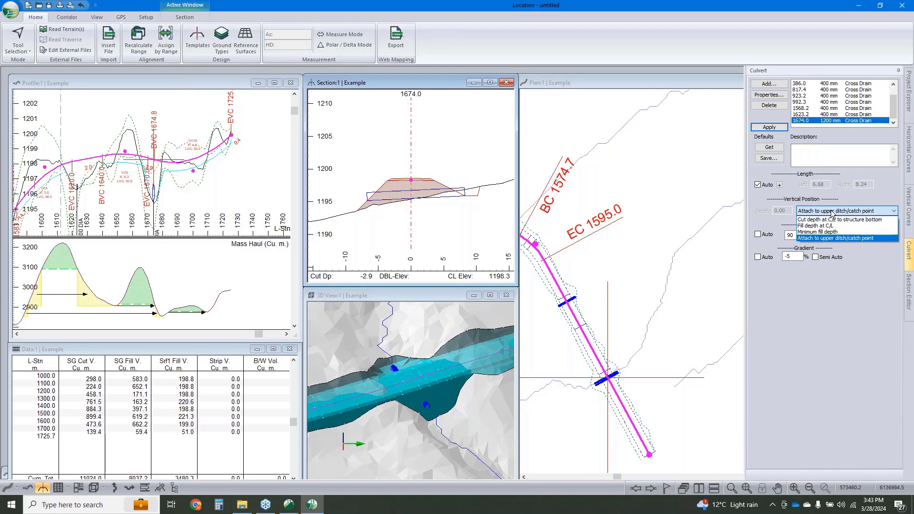
pyautogui.click(844, 206)
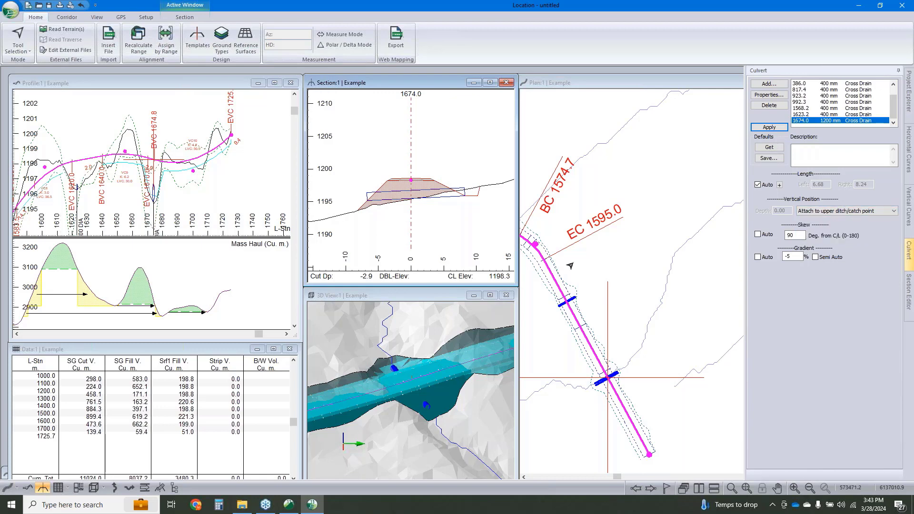
pyautogui.scroll(-5, 444, 384)
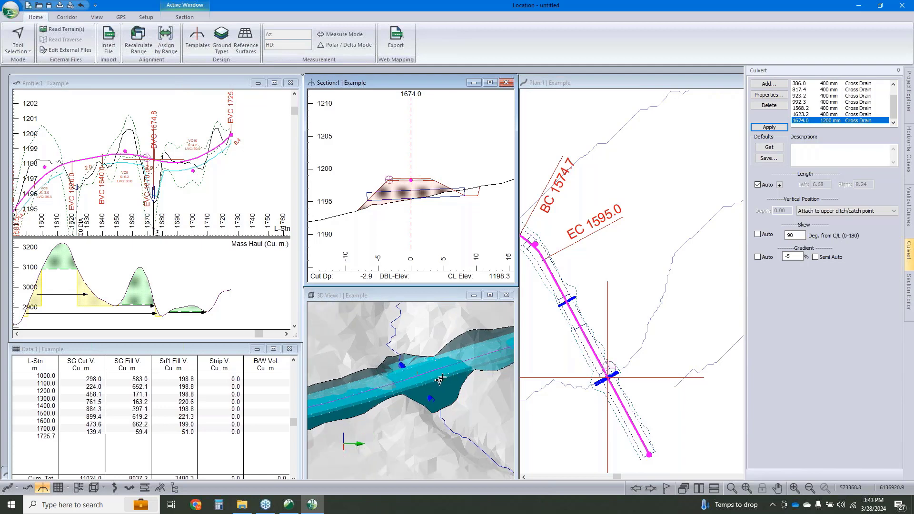
pyautogui.click(444, 385)
pyautogui.scroll(3, 442, 386)
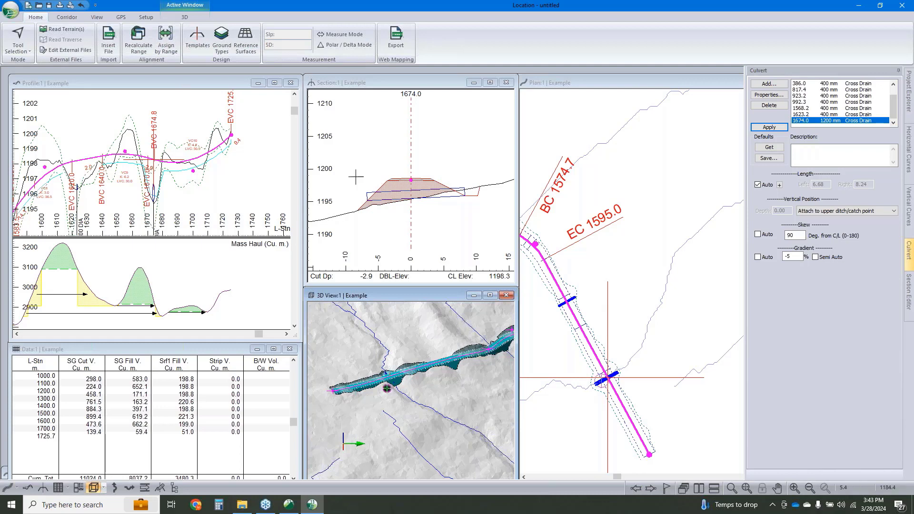
# - Save the road design as a Location Design file named example in the Hydro folder
pyautogui.click(13, 14)
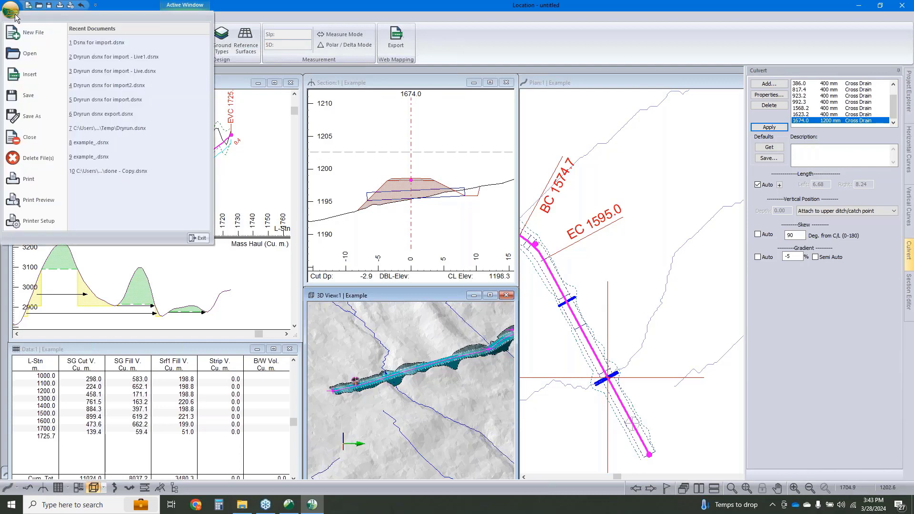
pyautogui.click(43, 116)
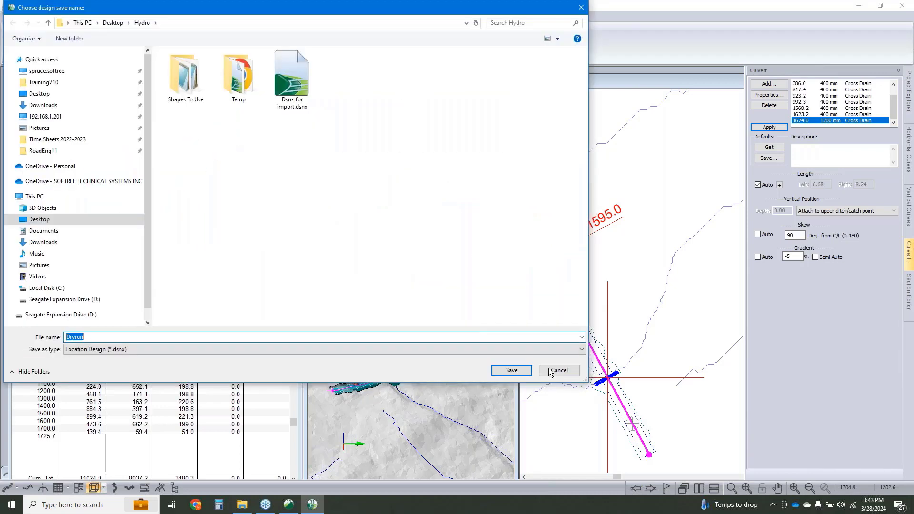
pyautogui.click(557, 372)
pyautogui.click(9, 15)
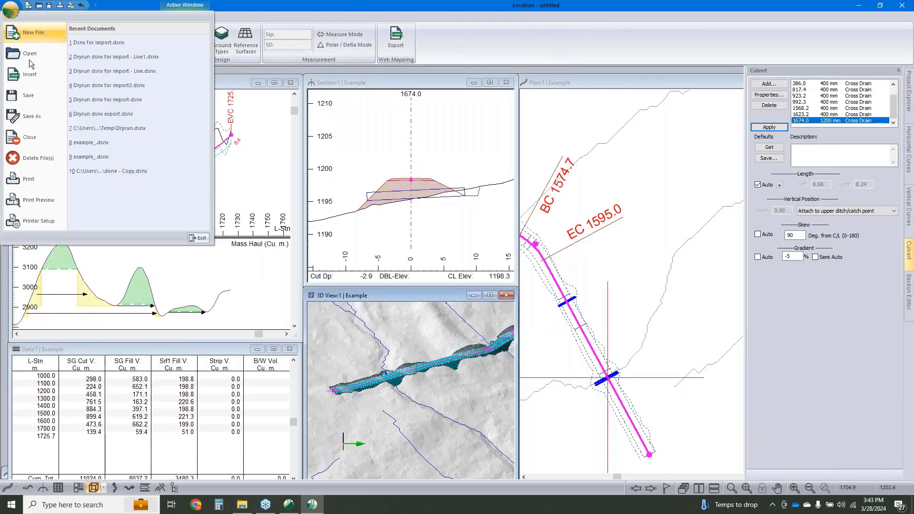
pyautogui.click(36, 117)
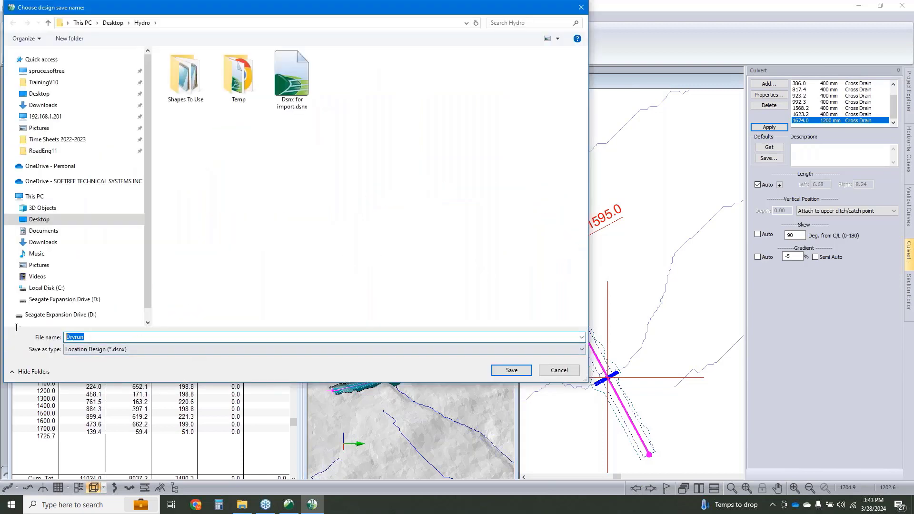
pyautogui.write('example')
pyautogui.click(511, 370)
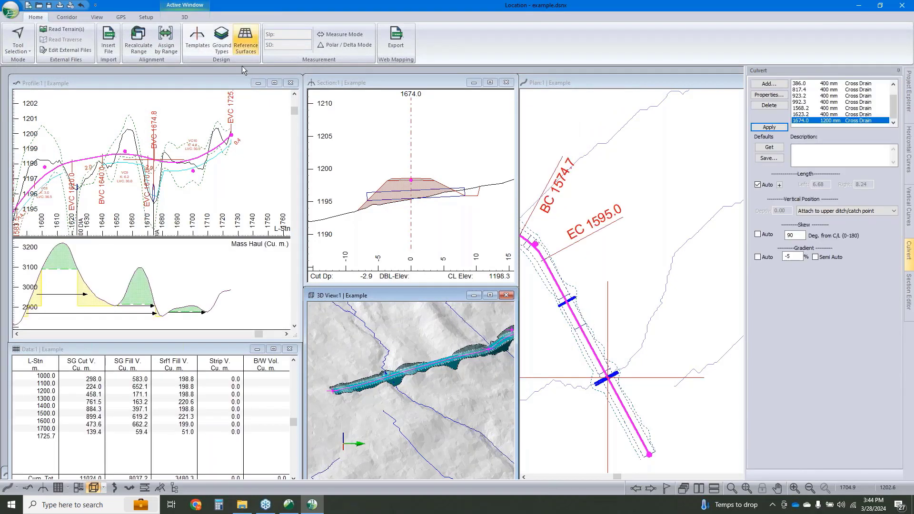
# - Export the current alignment's final merged surface with culverts as the Softree-Terrain file "example from live", with editing in Terrain enabled
pyautogui.click(6, 13)
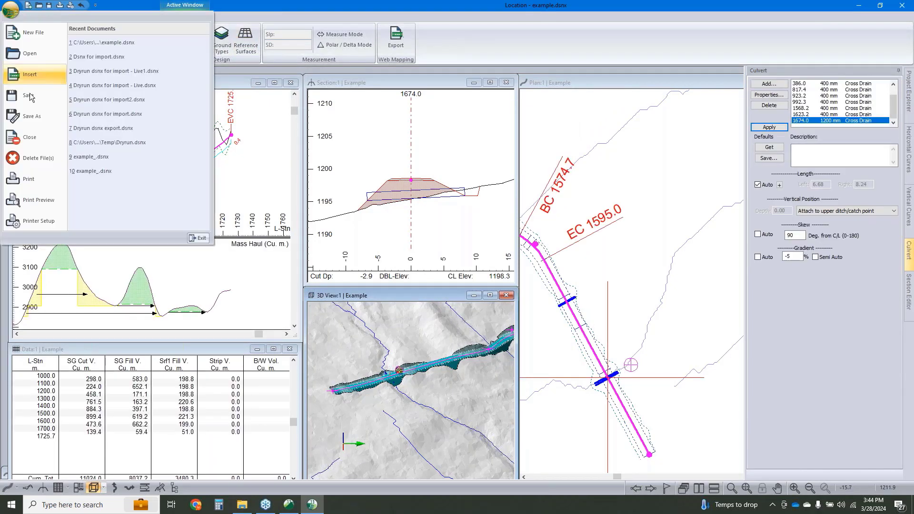
pyautogui.click(31, 123)
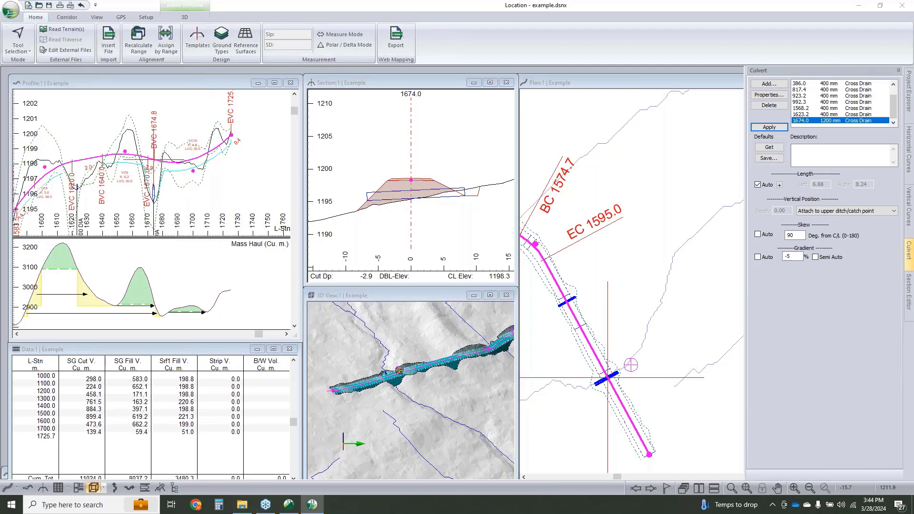
pyautogui.click(183, 349)
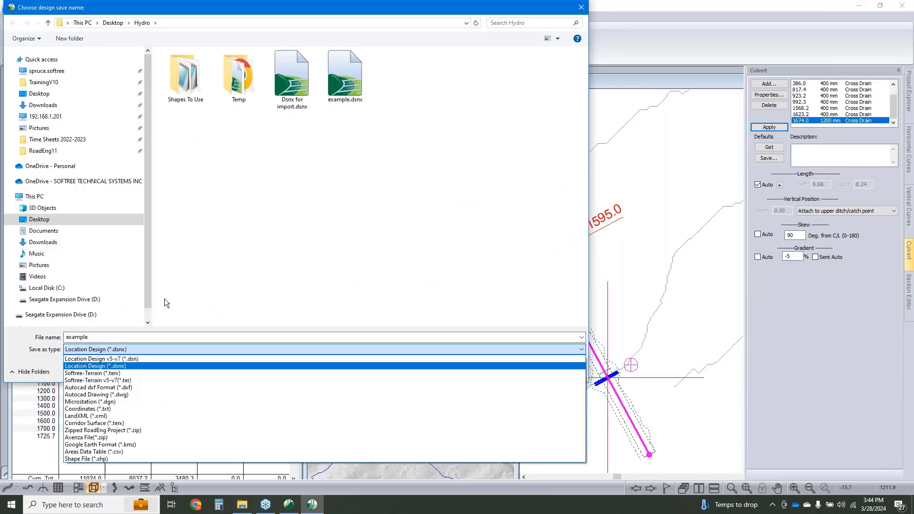
pyautogui.click(130, 374)
pyautogui.click(117, 338)
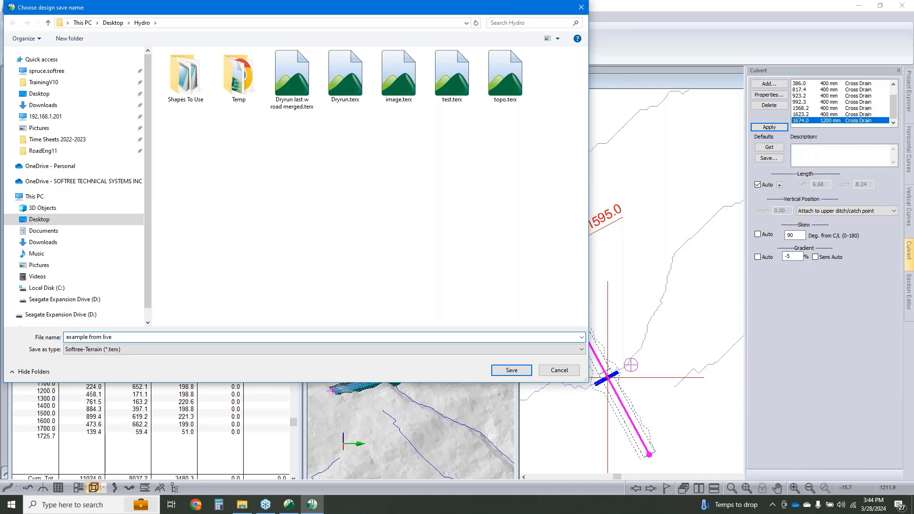
pyautogui.click(513, 371)
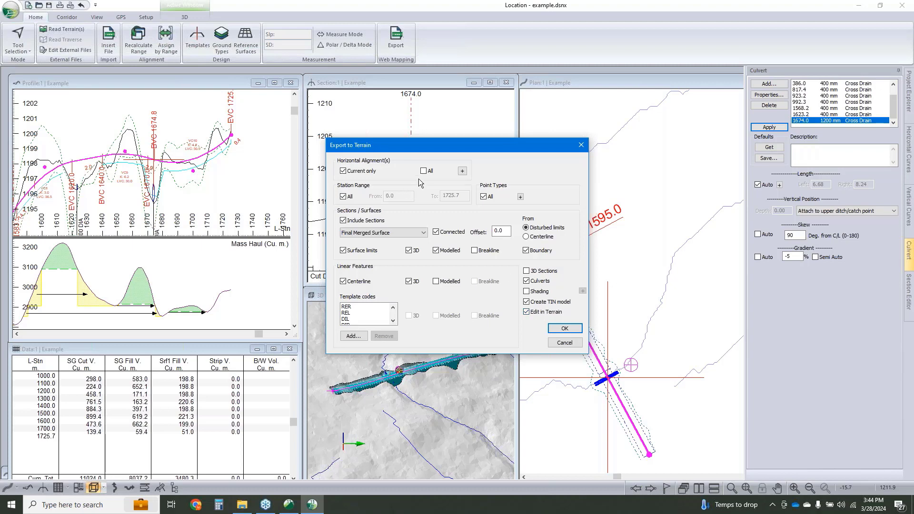
pyautogui.click(576, 328)
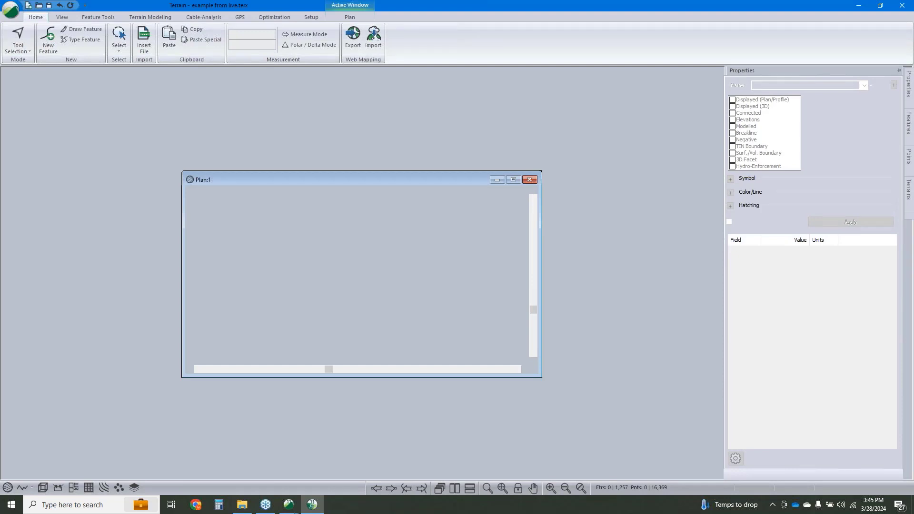
# - Maximize the exported road's plan and inspect the corridor in a 3D view
pyautogui.click(513, 180)
pyautogui.click(43, 487)
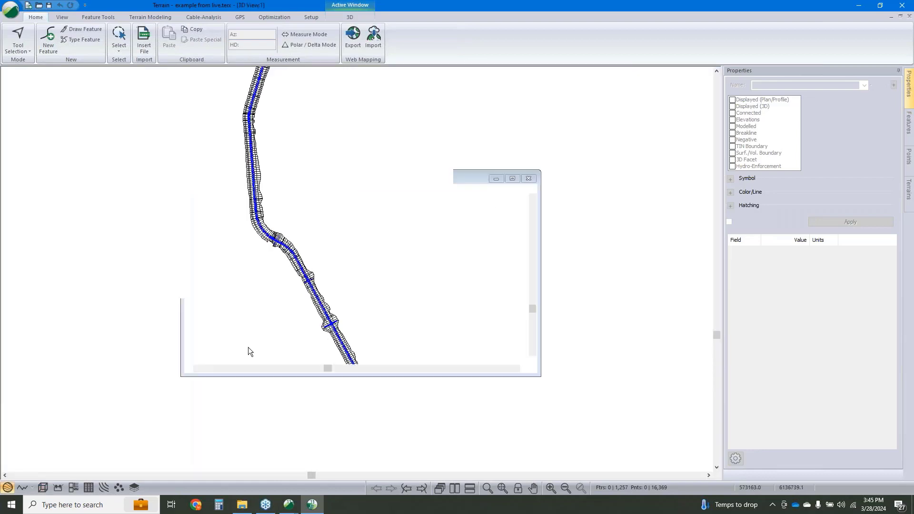
pyautogui.moveTo(381, 319); pyautogui.dragTo(318, 225)
pyautogui.scroll(6, 318, 225)
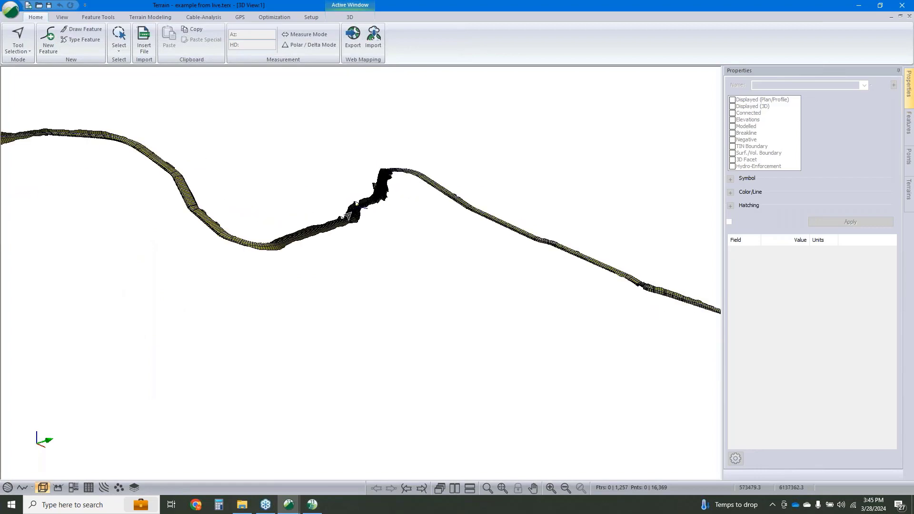
# - Inspect the exported road in 3D, and in the plan select the features Example_Culvert-0 through Example_Culvert-179 by name
pyautogui.moveTo(389, 220); pyautogui.dragTo(372, 262)
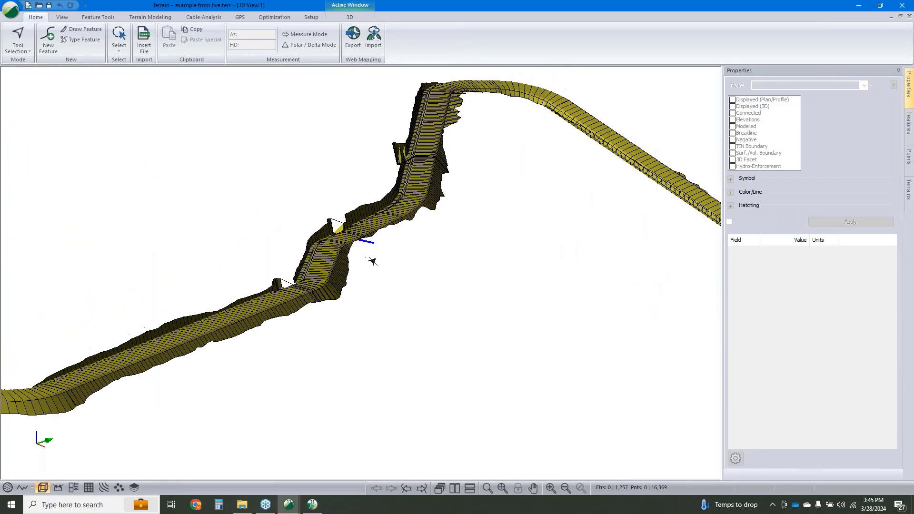
pyautogui.scroll(-3, 369, 266)
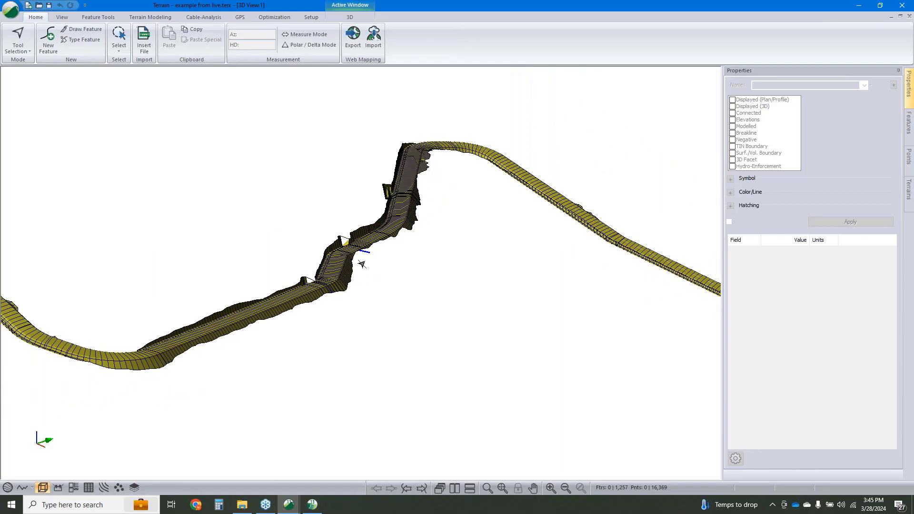
pyautogui.click(7, 487)
pyautogui.scroll(2, 327, 342)
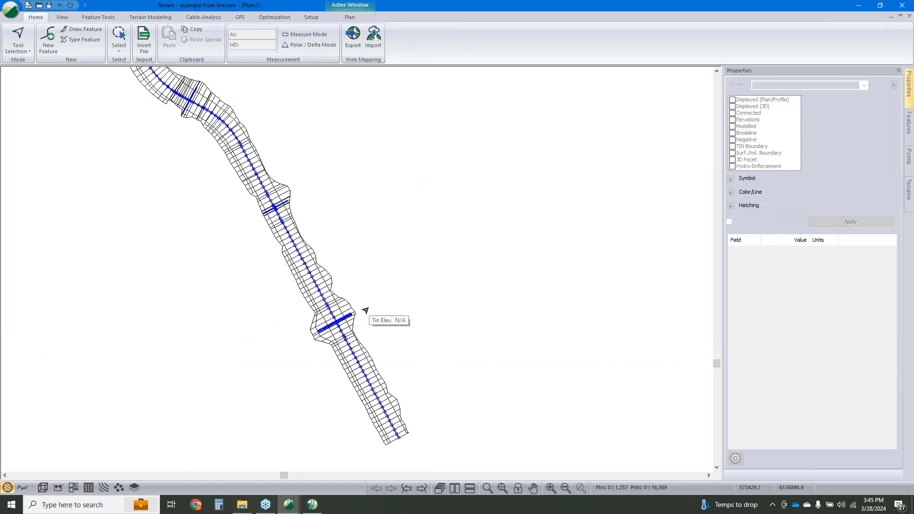
pyautogui.moveTo(392, 287); pyautogui.dragTo(446, 299, button='middle')
pyautogui.rightClick(429, 223)
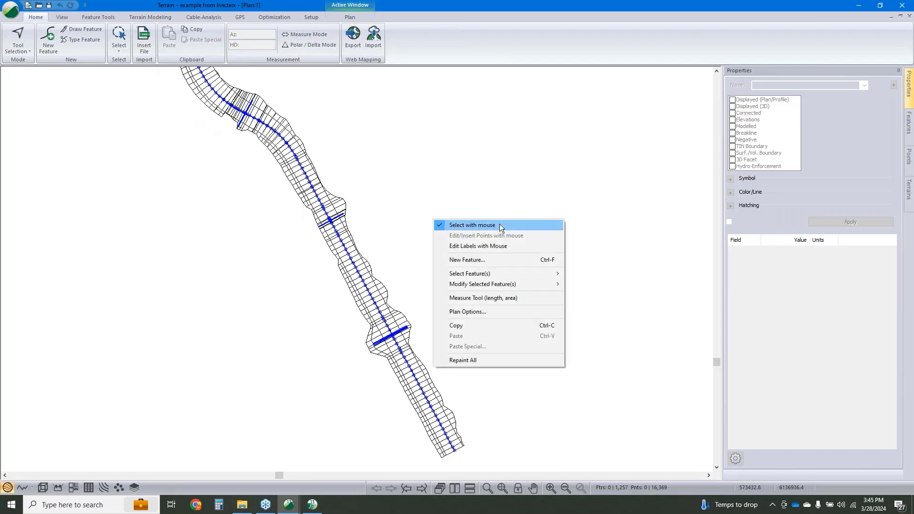
pyautogui.moveTo(493, 273)
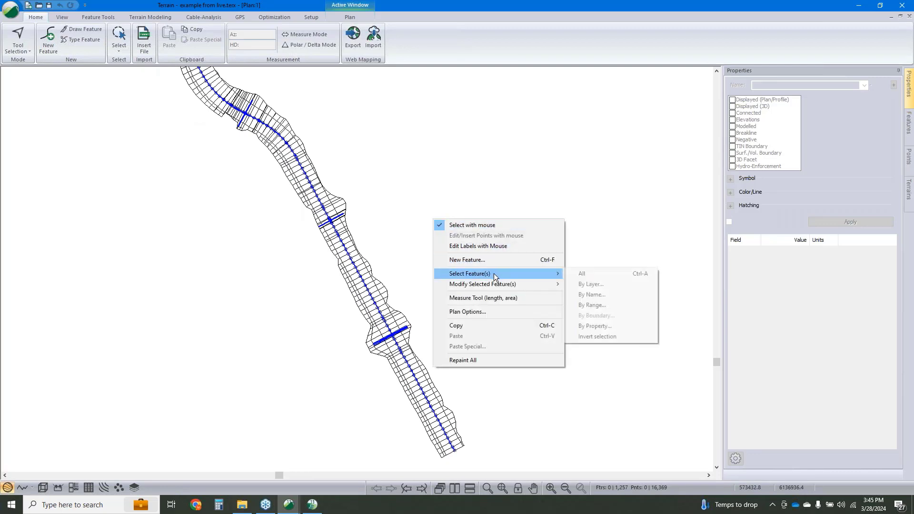
pyautogui.click(591, 294)
pyautogui.click(397, 179)
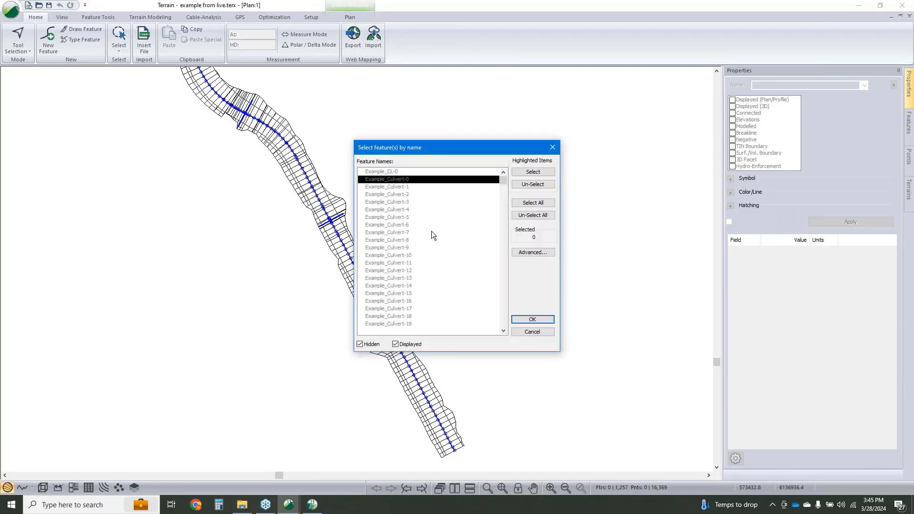
pyautogui.scroll(-10, 429, 233)
pyautogui.scroll(-20, 428, 266)
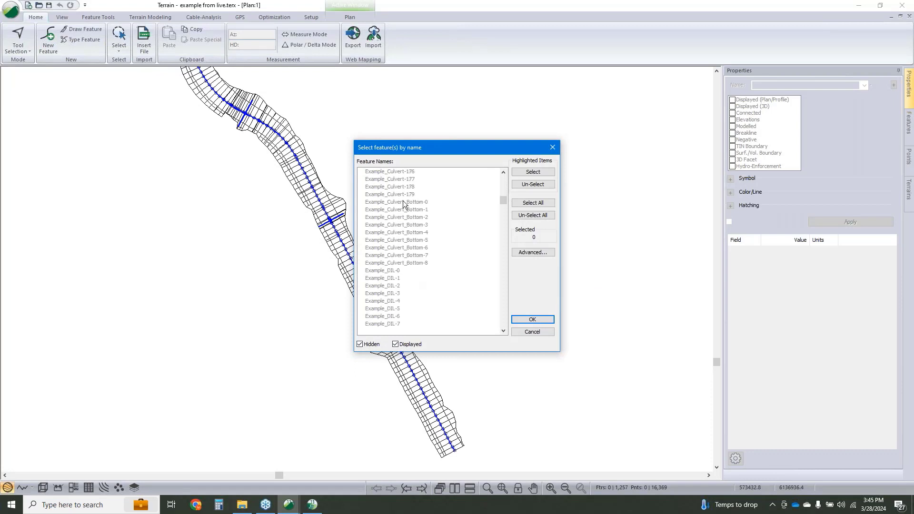
pyautogui.keyDown('shift'); pyautogui.click(401, 195); pyautogui.keyUp('shift')
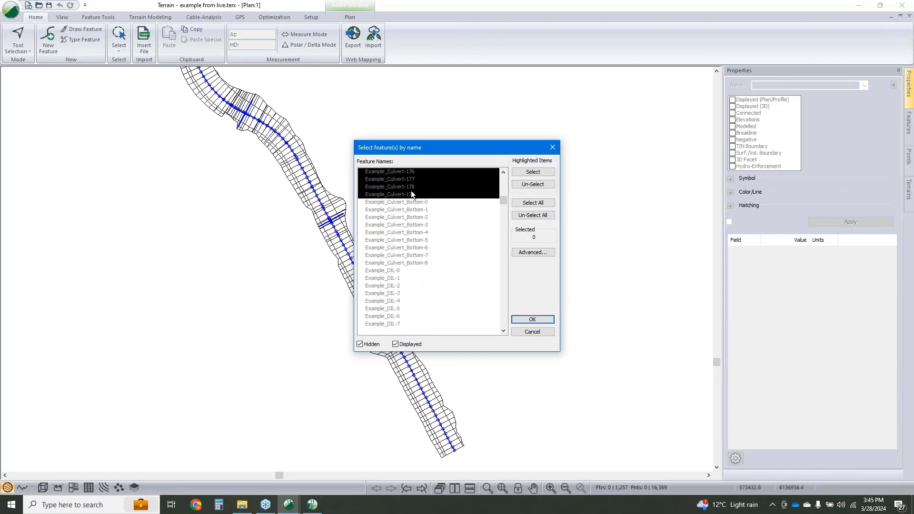
pyautogui.click(524, 172)
pyautogui.click(530, 320)
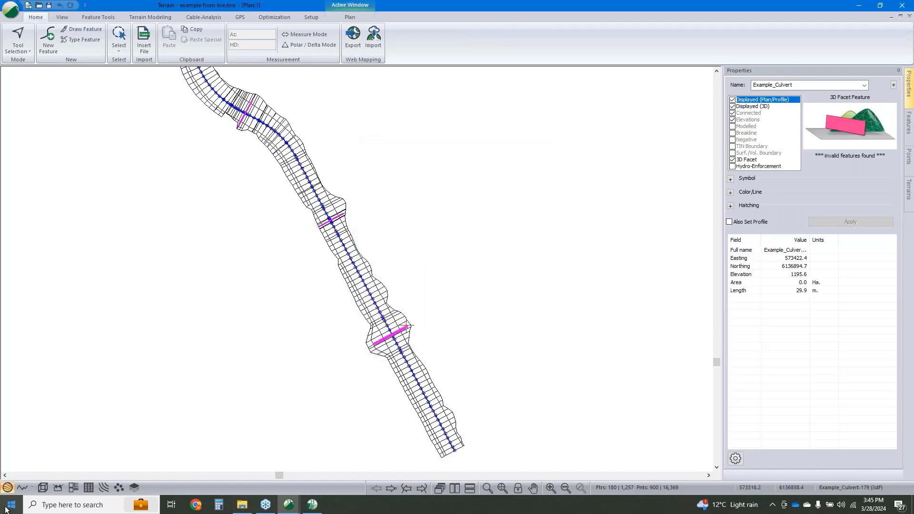
# - View the selected culverts in 3D, turn off their plan/profile display, and deselect them in the plan
pyautogui.click(42, 487)
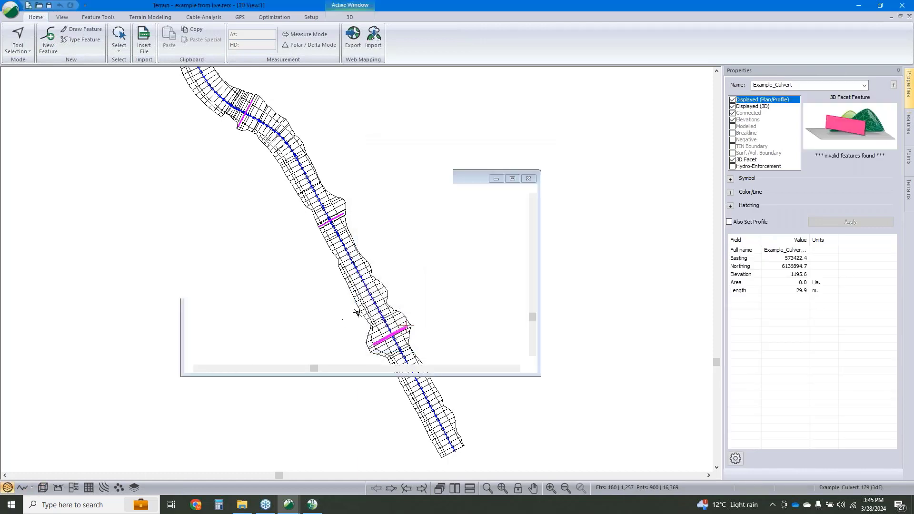
pyautogui.scroll(5, 383, 309)
pyautogui.scroll(4, 385, 305)
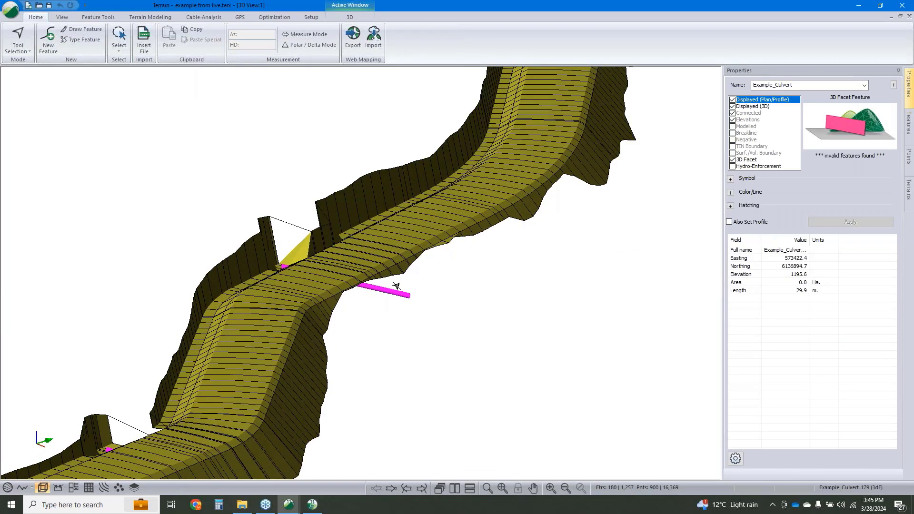
pyautogui.click(732, 100)
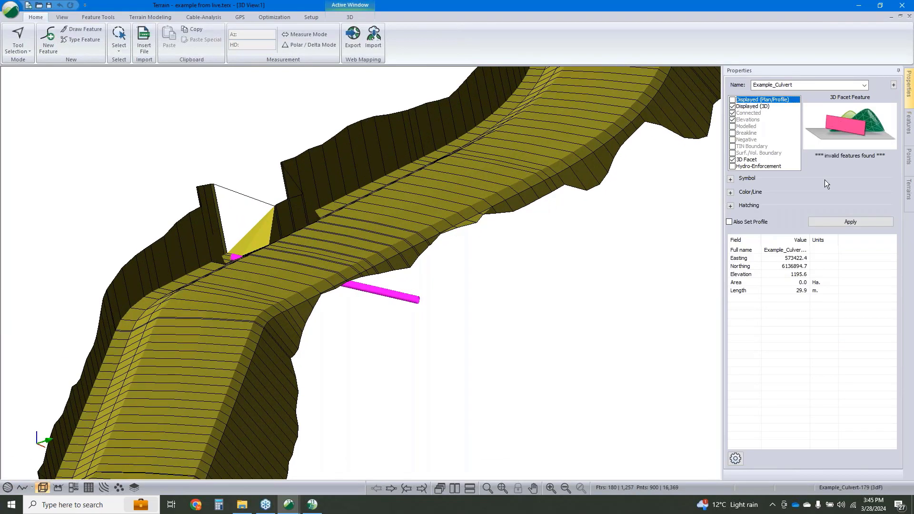
pyautogui.click(851, 221)
pyautogui.click(6, 487)
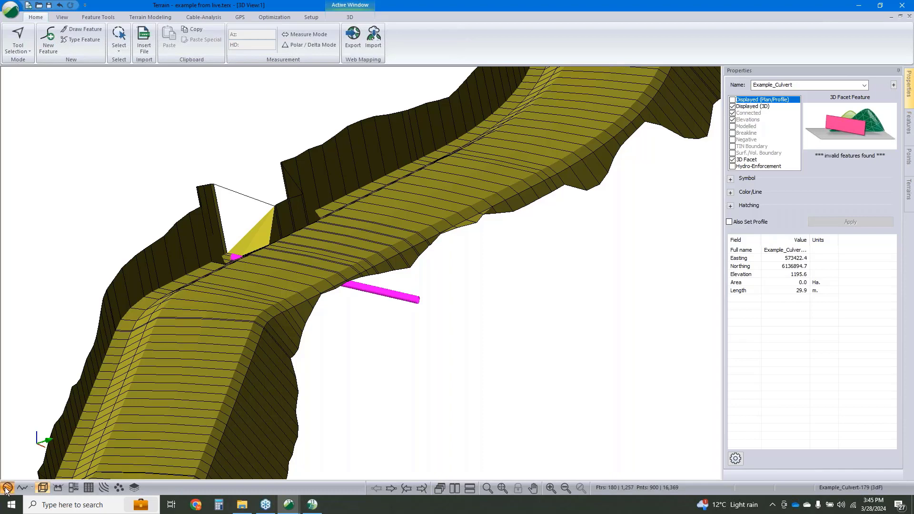
pyautogui.click(454, 311)
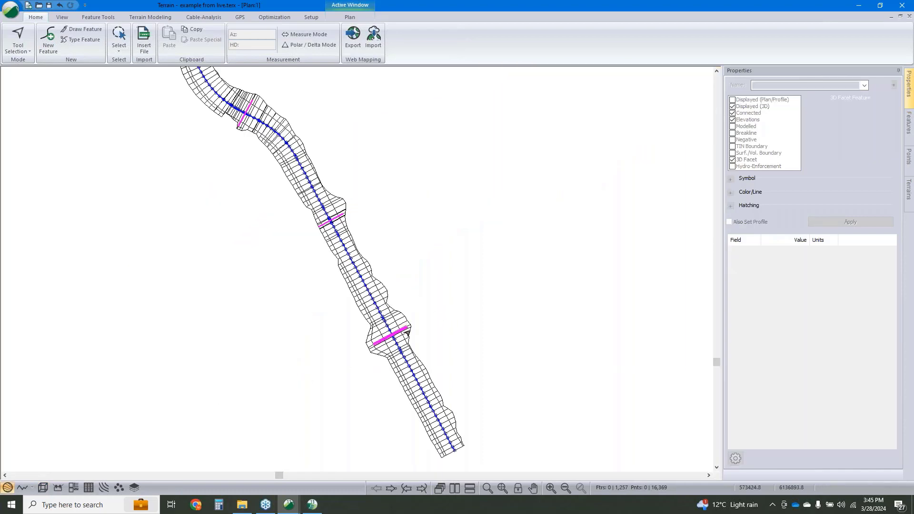
# - Exclude hidden features from the name list and select Example_Culvert_Bottom-0 through Example_Culvert_Bottom-8
pyautogui.moveTo(430, 299); pyautogui.dragTo(399, 295, button='middle')
pyautogui.rightClick(406, 285)
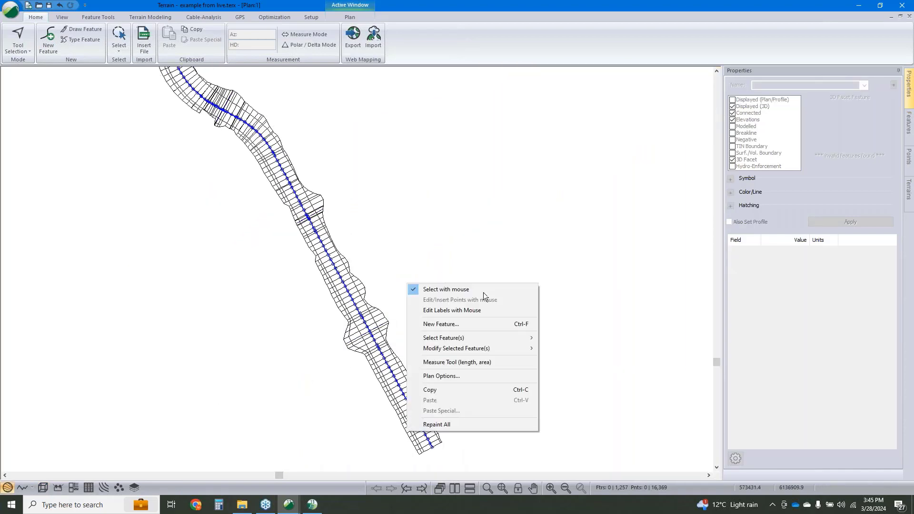
pyautogui.moveTo(477, 338)
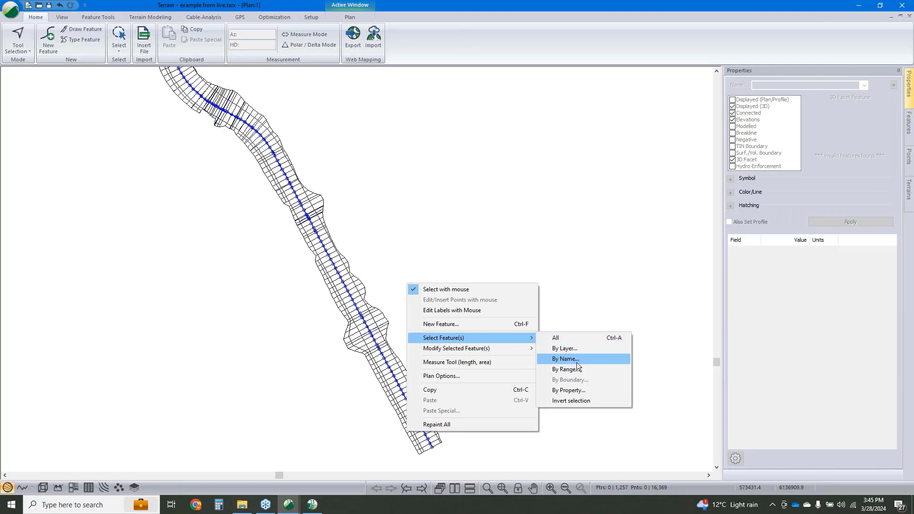
pyautogui.click(576, 362)
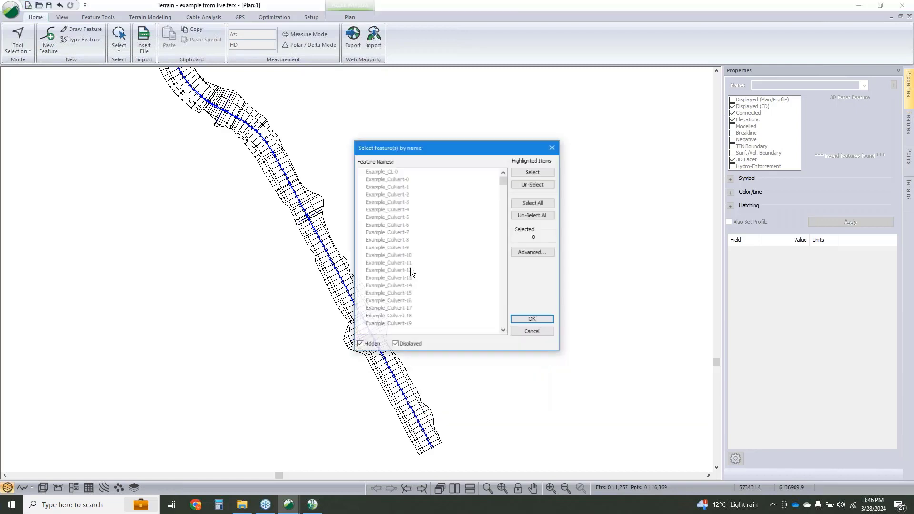
pyautogui.click(359, 344)
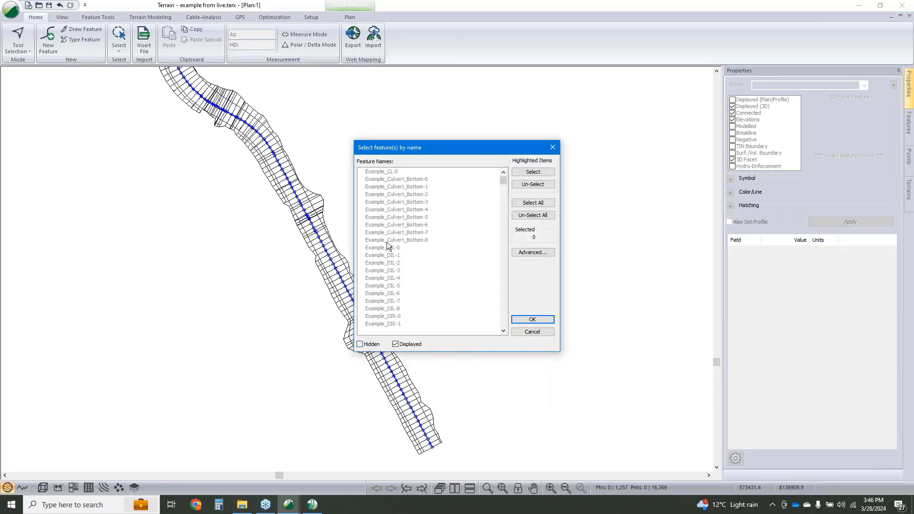
pyautogui.click(407, 181)
pyautogui.keyDown('shift'); pyautogui.click(406, 239); pyautogui.keyUp('shift')
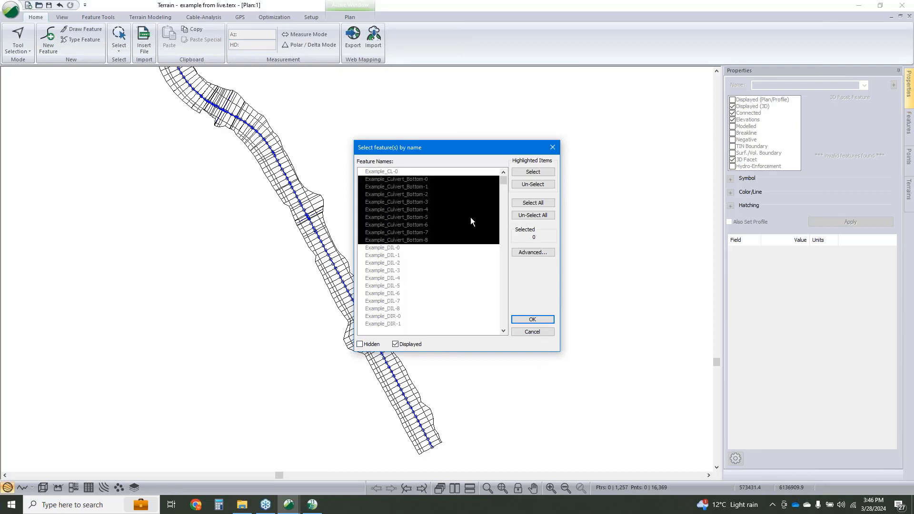
pyautogui.click(531, 178)
pyautogui.click(545, 321)
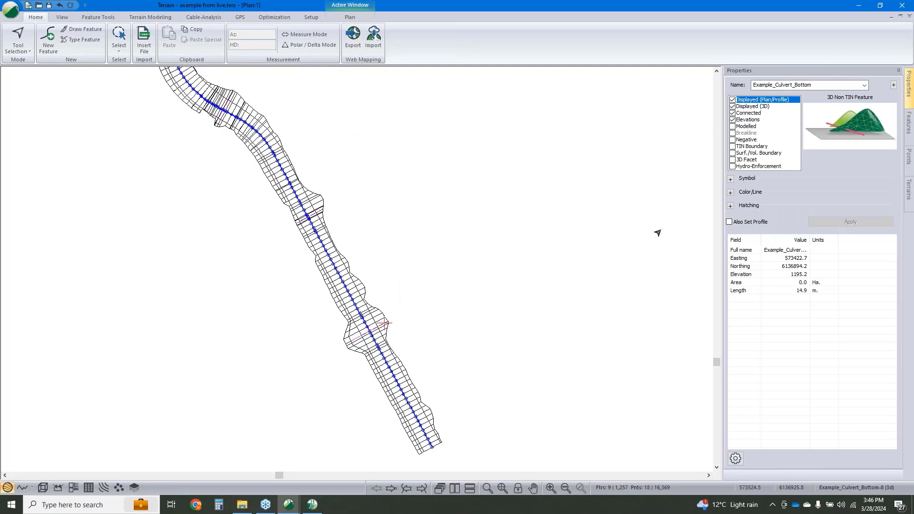
# - Set the selected culvert bottom lines to line type 7 - arrow and enable Hydro-Enforcement for them
pyautogui.click(731, 192)
pyautogui.click(831, 201)
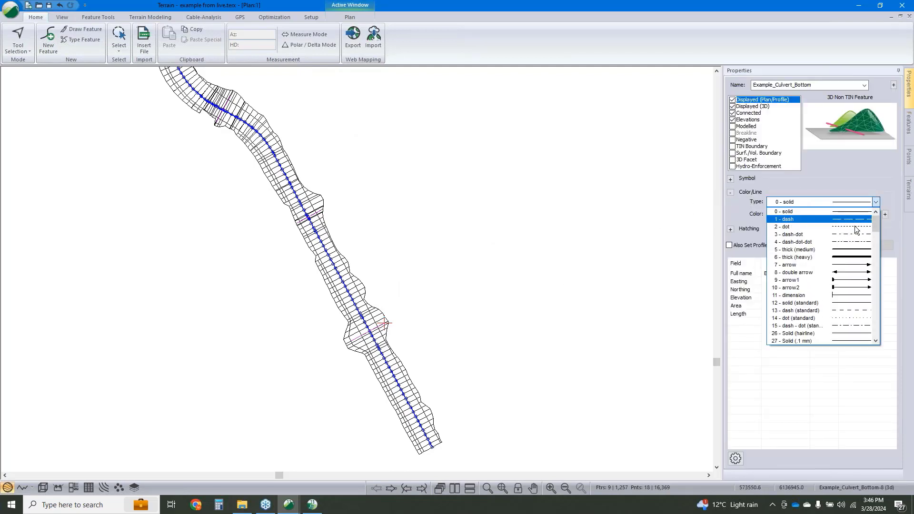
pyautogui.click(853, 265)
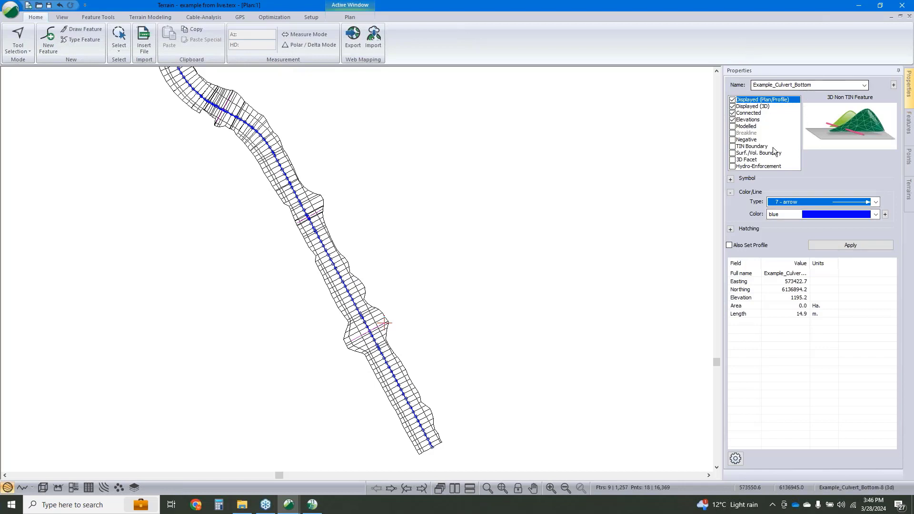
pyautogui.click(733, 167)
pyautogui.click(840, 246)
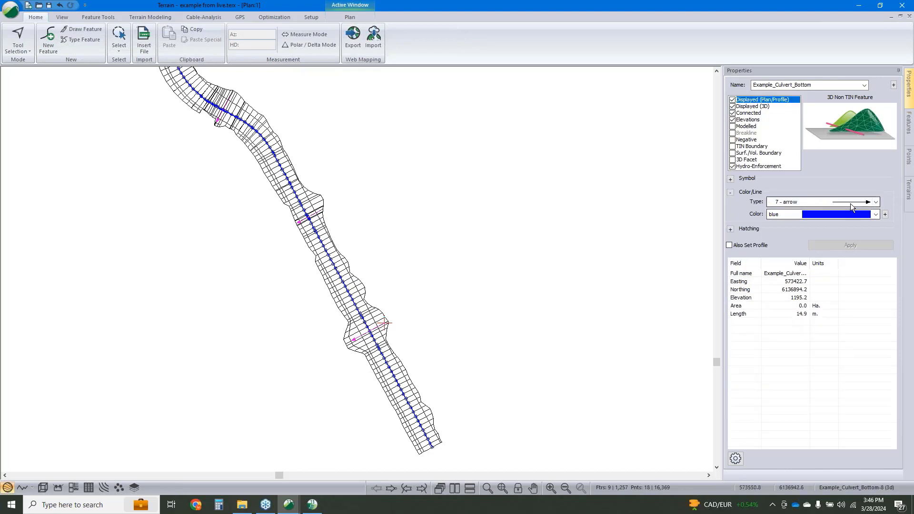
# - Check the arrows at the crossings along the road and reverse the direction of the selected culvert bottom features
pyautogui.moveTo(388, 254); pyautogui.dragTo(405, 268, button='middle')
pyautogui.scroll(10, 435, 349)
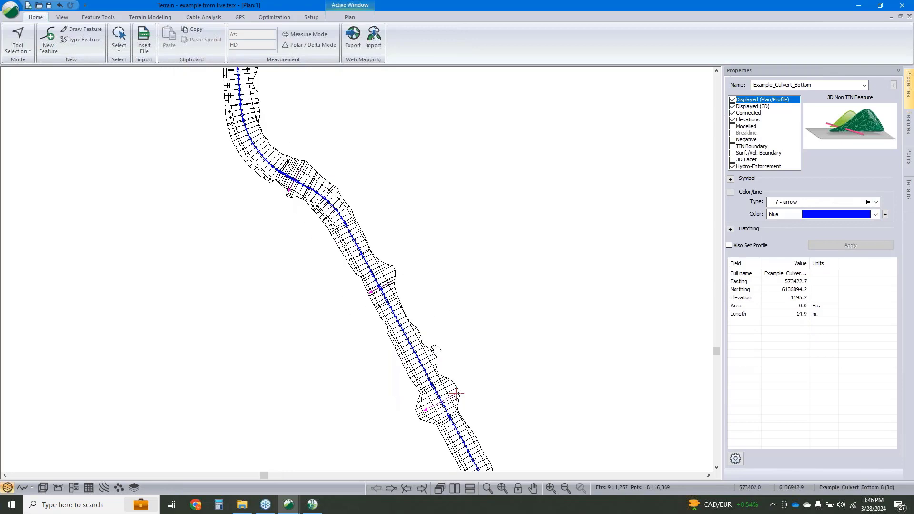
pyautogui.scroll(12, 456, 222)
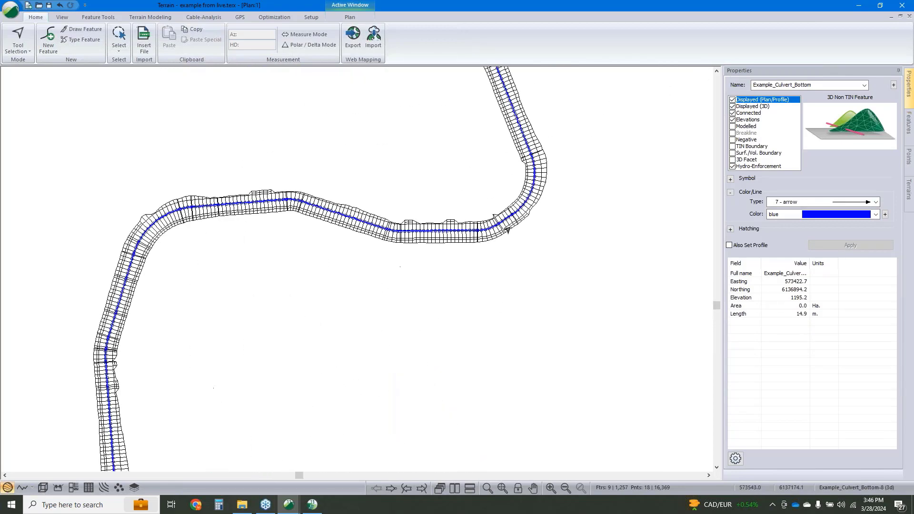
pyautogui.rightClick(438, 202)
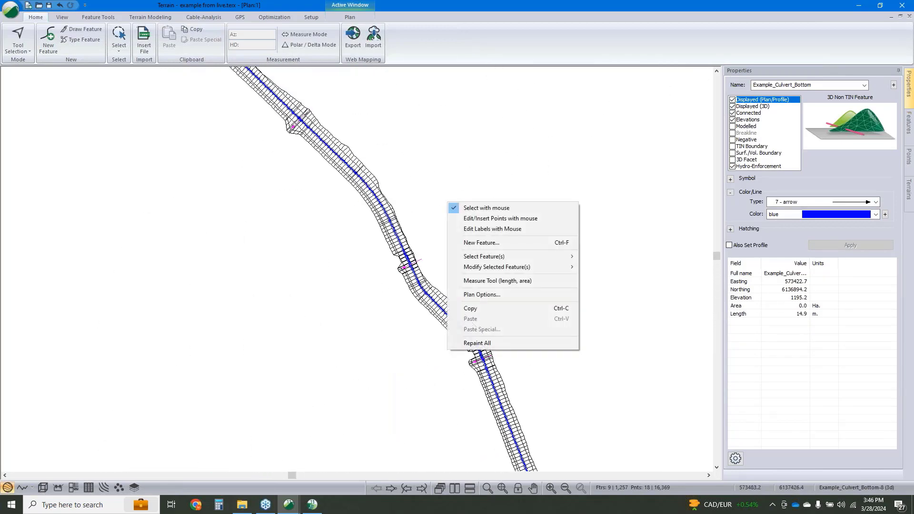
pyautogui.moveTo(526, 268)
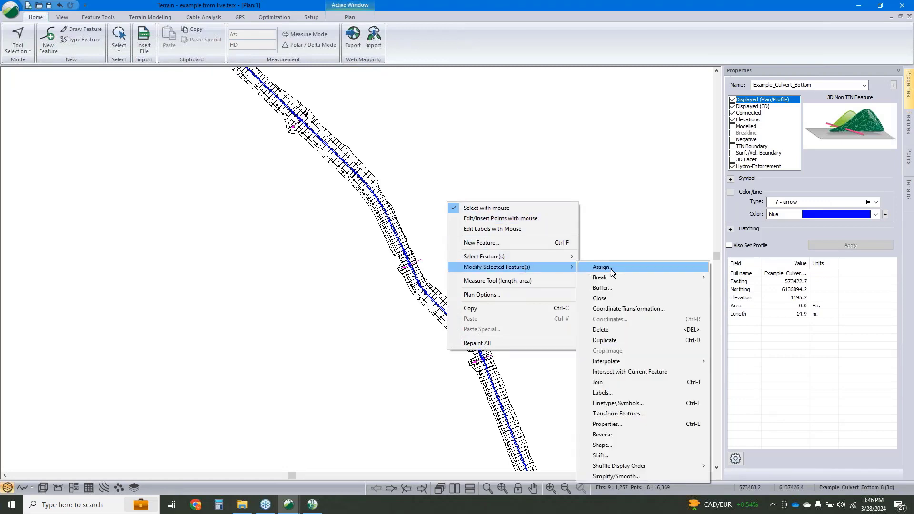
pyautogui.click(626, 434)
pyautogui.moveTo(627, 432); pyautogui.dragTo(526, 165, button='middle')
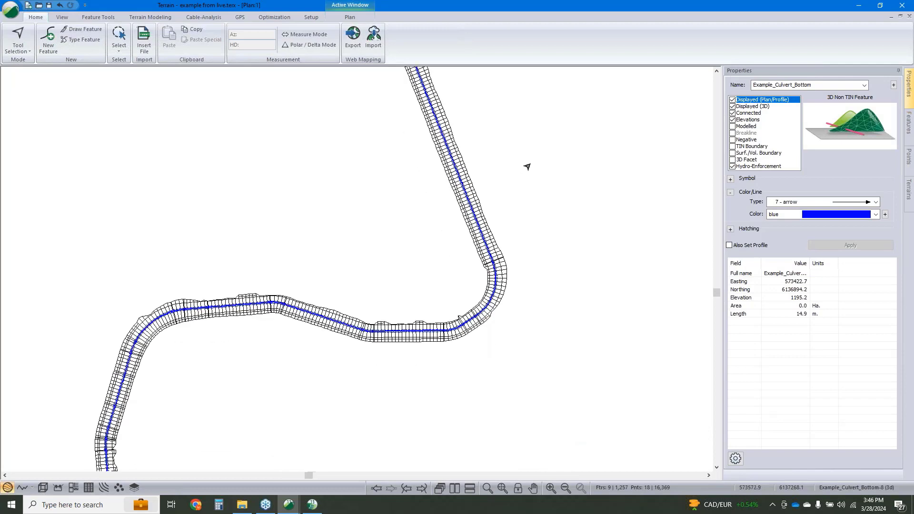
# - Deselect the culvert bottom features and save the "example from live" terrain file
pyautogui.scroll(-1, 527, 165)
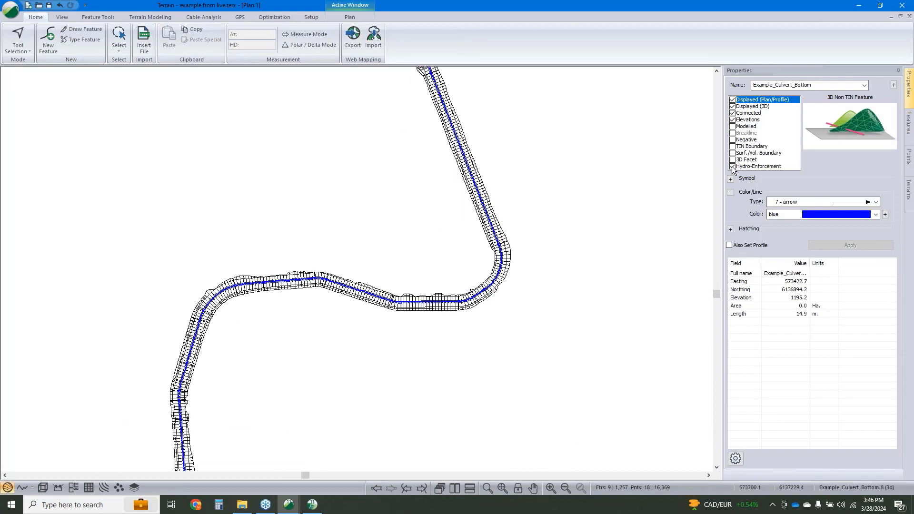
pyautogui.scroll(-2, 470, 316)
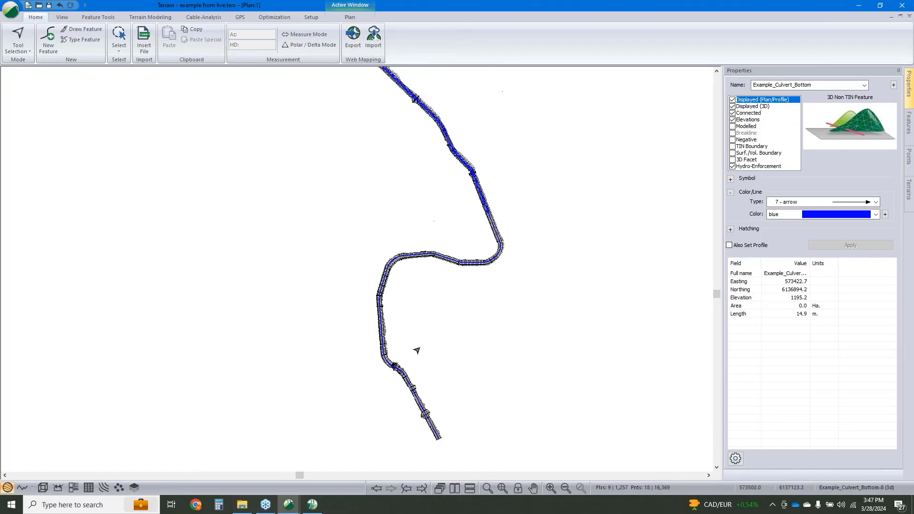
pyautogui.click(483, 402)
pyautogui.click(50, 6)
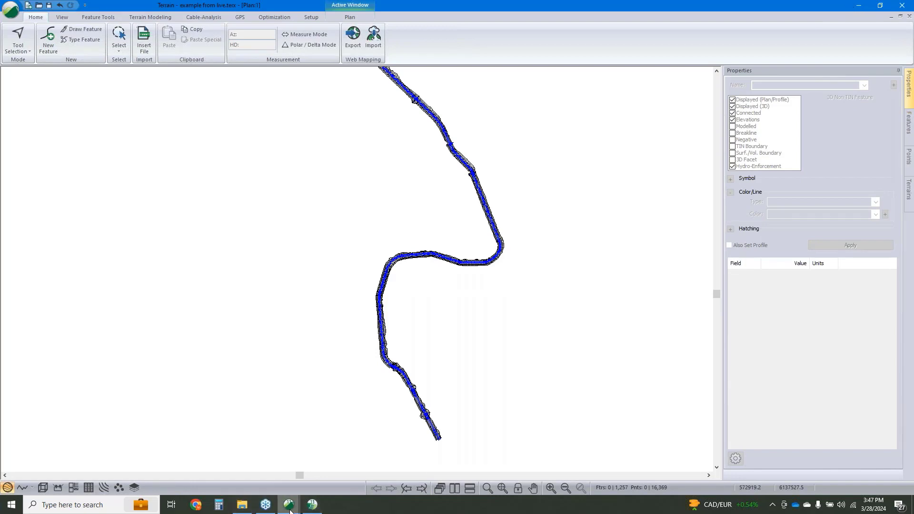
# - Switch to the topo terrain in its 3D view and save a copy of it as "topo w road"
pyautogui.click(309, 507)
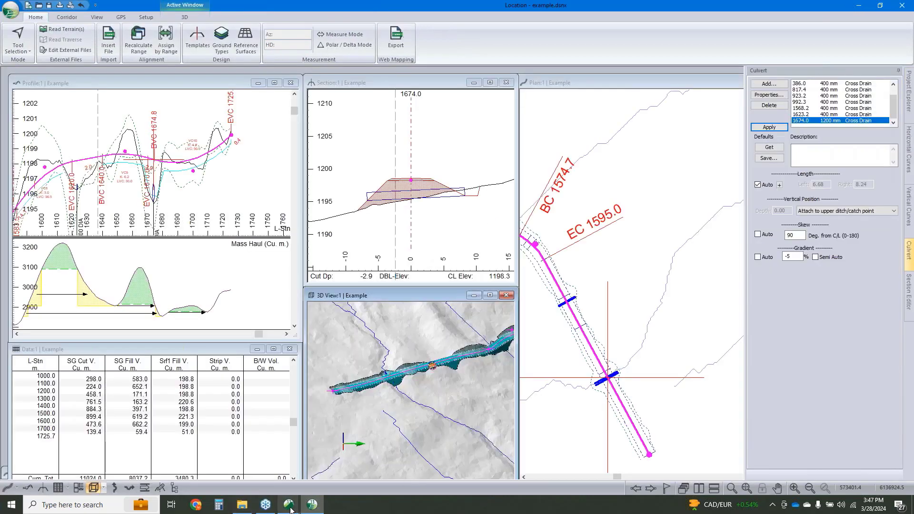
pyautogui.click(290, 508)
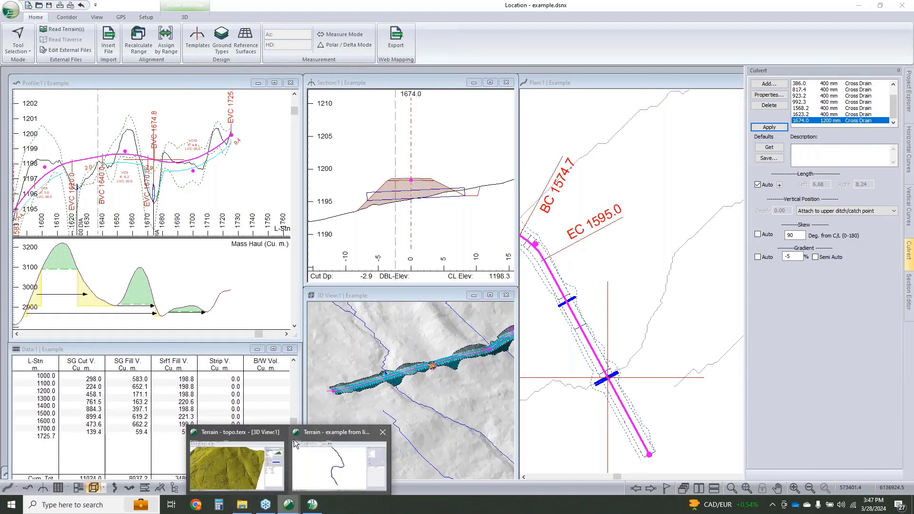
pyautogui.click(252, 434)
pyautogui.click(10, 8)
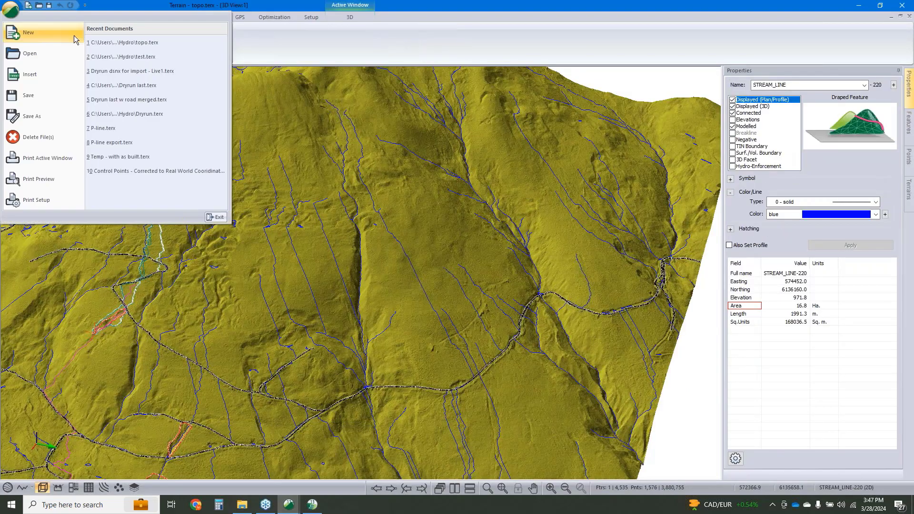
pyautogui.click(37, 114)
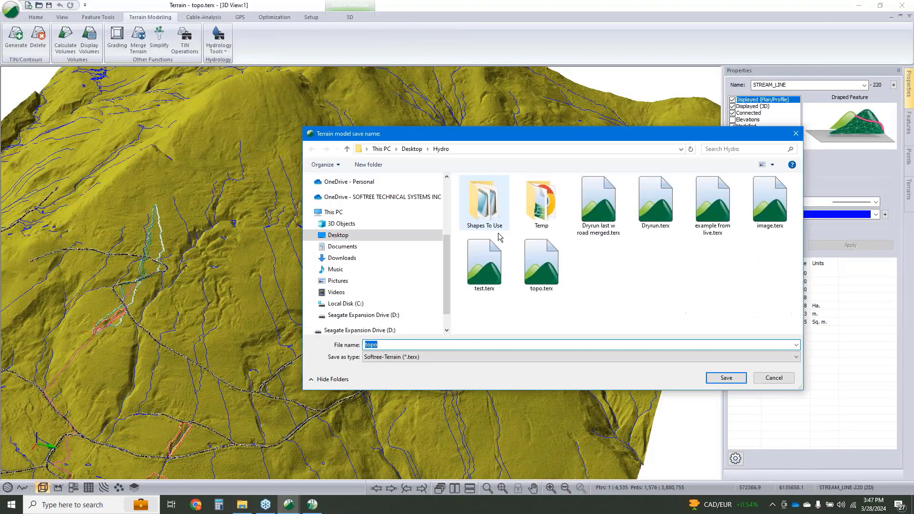
pyautogui.click(421, 343)
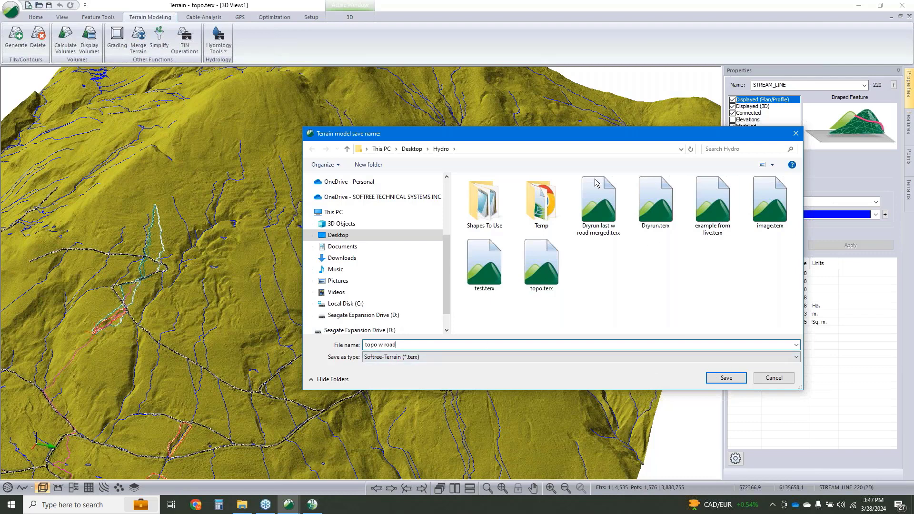
pyautogui.click(725, 378)
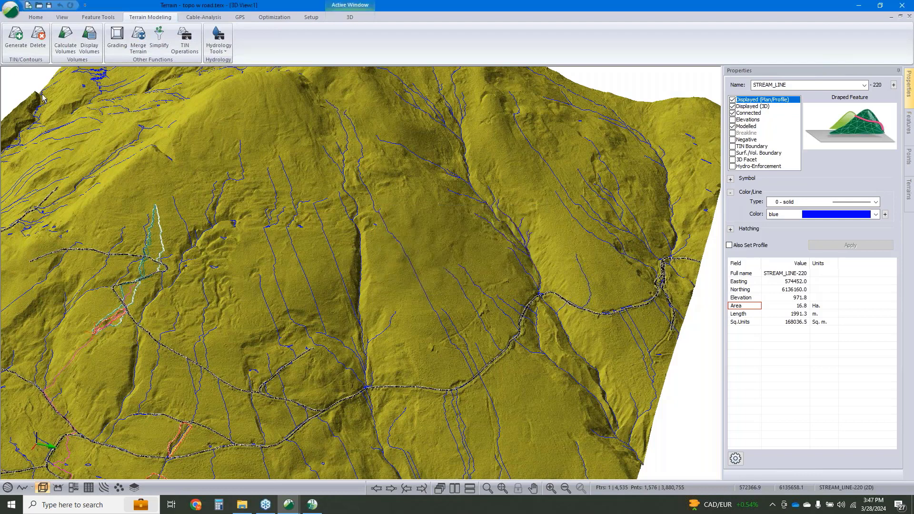
# - Delete the drainage areas, streams and ponds, drainage area centroids and most hydraulically remote flow paths, keeping the terrain model
pyautogui.click(36, 17)
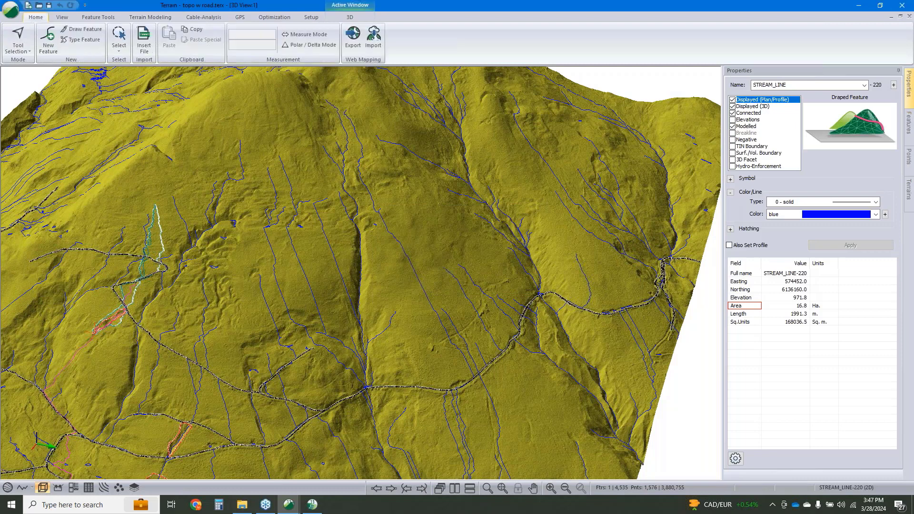
pyautogui.click(150, 17)
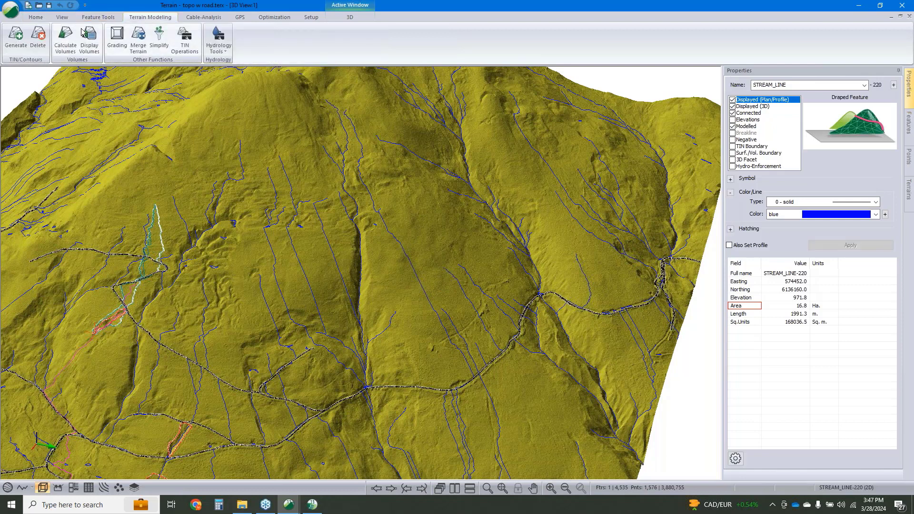
pyautogui.click(38, 37)
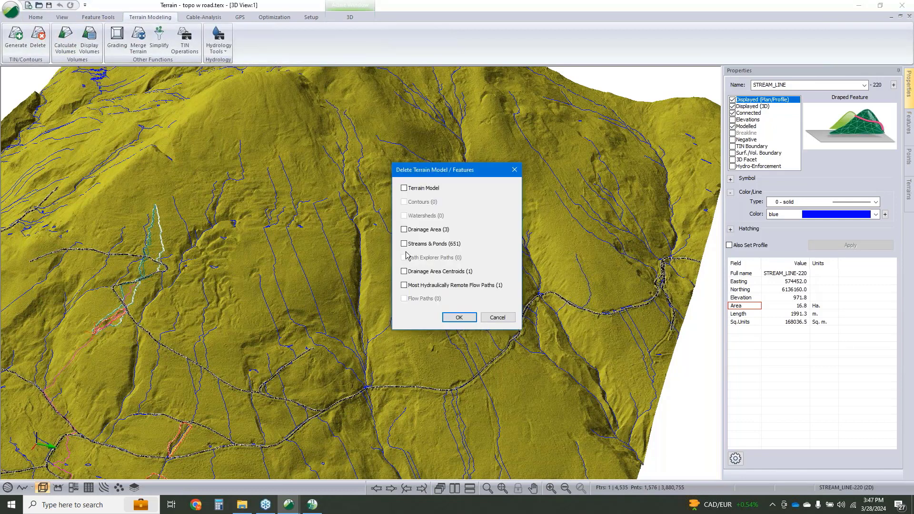
pyautogui.click(404, 244)
pyautogui.click(404, 272)
pyautogui.click(404, 285)
pyautogui.click(403, 229)
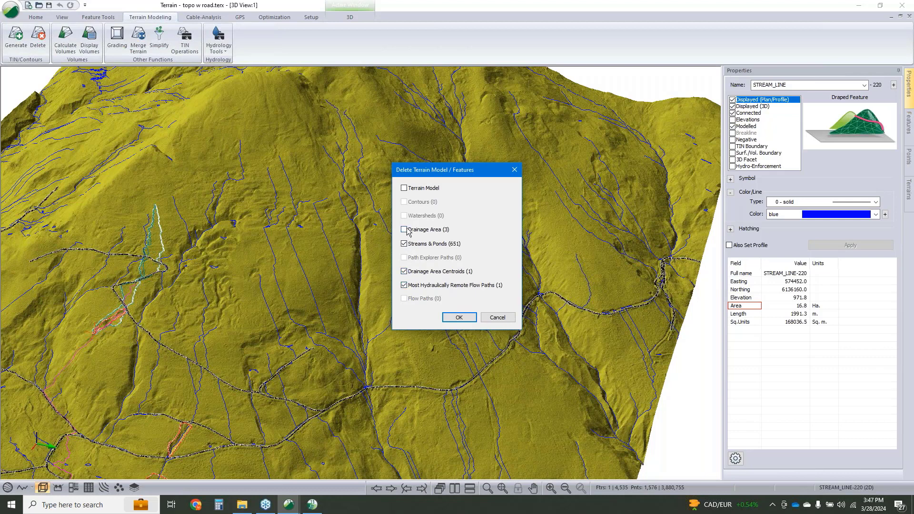
pyautogui.click(459, 317)
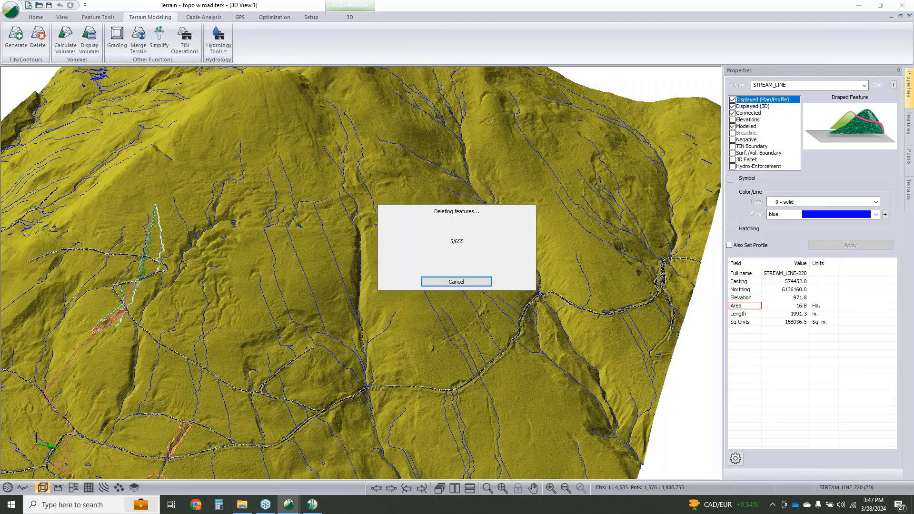
# - Merge the "example from live.terx" road surface into the current terrain with the default merge options
pyautogui.click(139, 40)
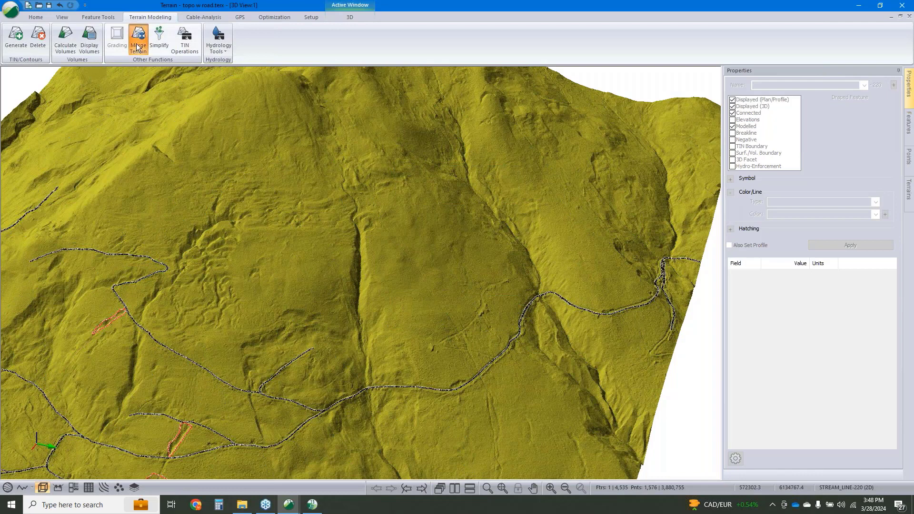
pyautogui.click(551, 252)
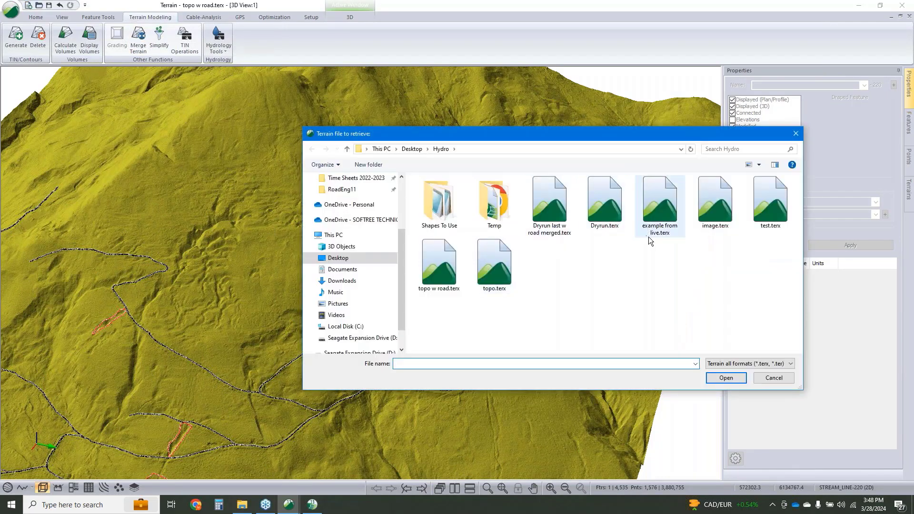
pyautogui.click(658, 205)
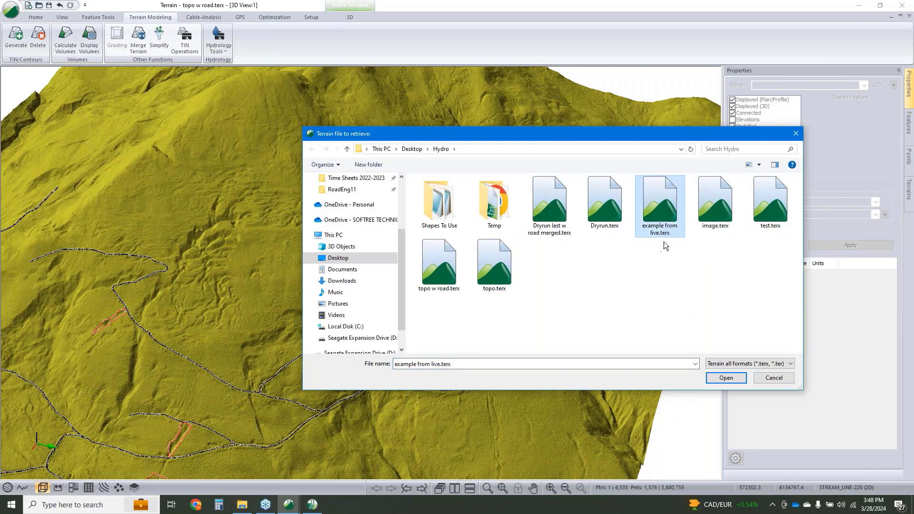
pyautogui.click(729, 381)
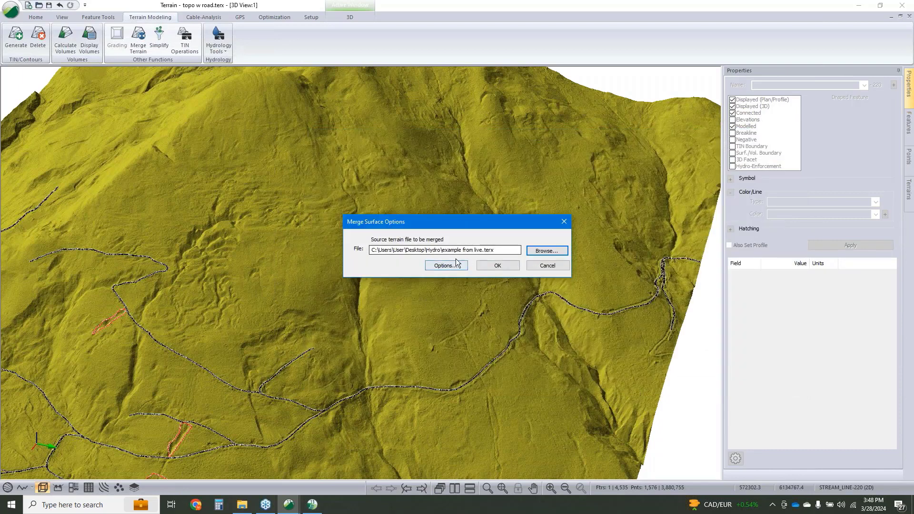
pyautogui.click(502, 267)
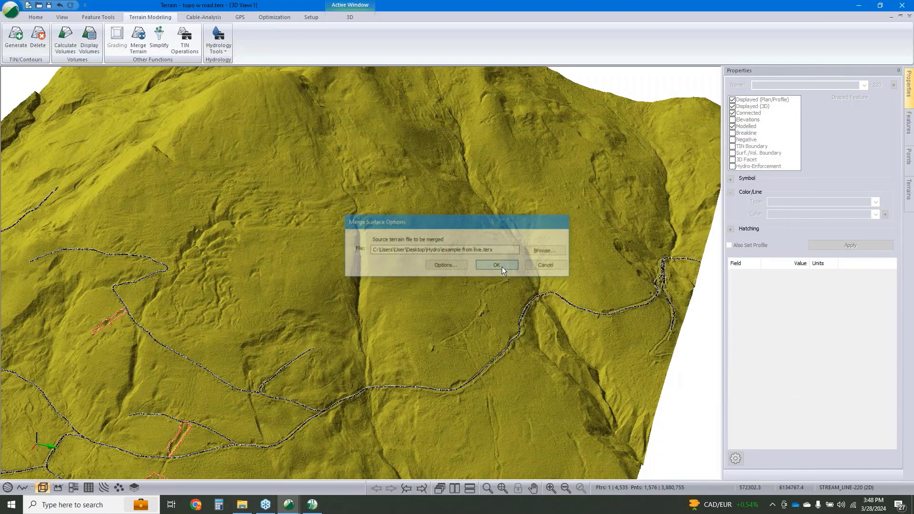
pyautogui.click(431, 259)
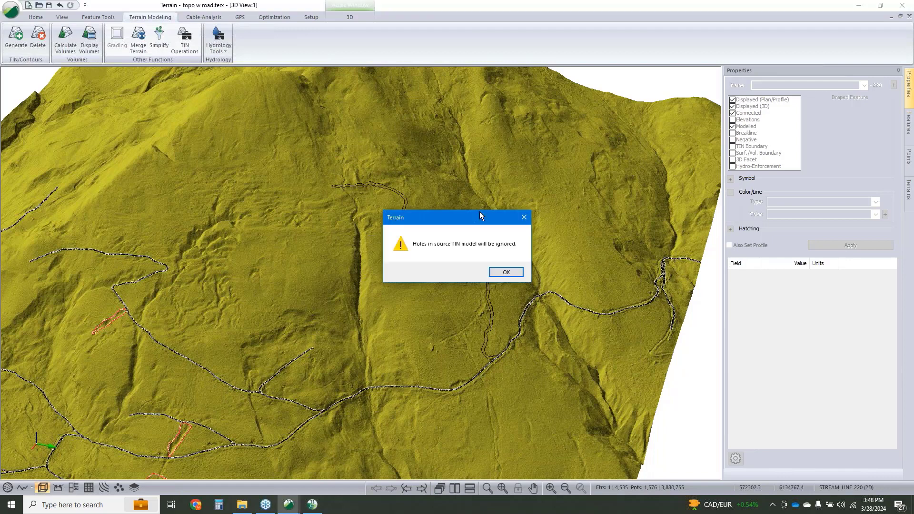
pyautogui.click(503, 272)
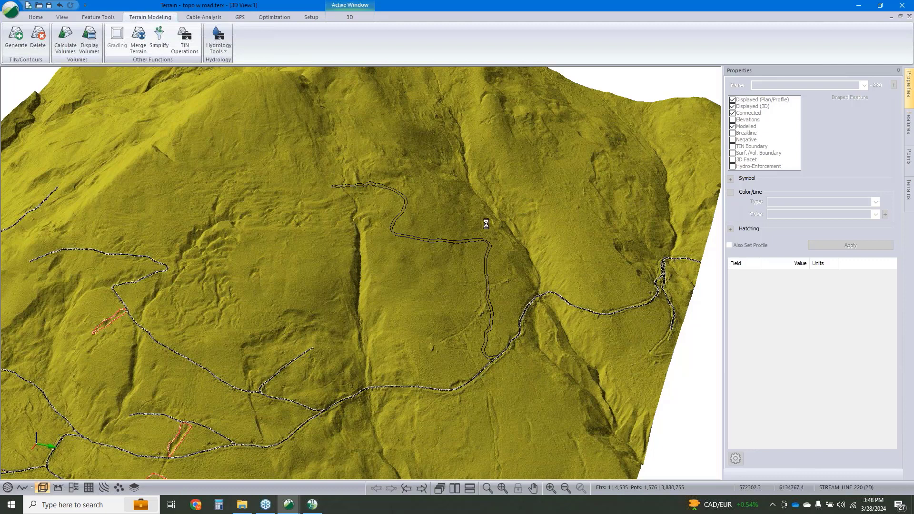
# - Regenerate the terrain triangles with a maximum side length of 200, removing existing contours and leaving major and minor contours off
pyautogui.click(8, 488)
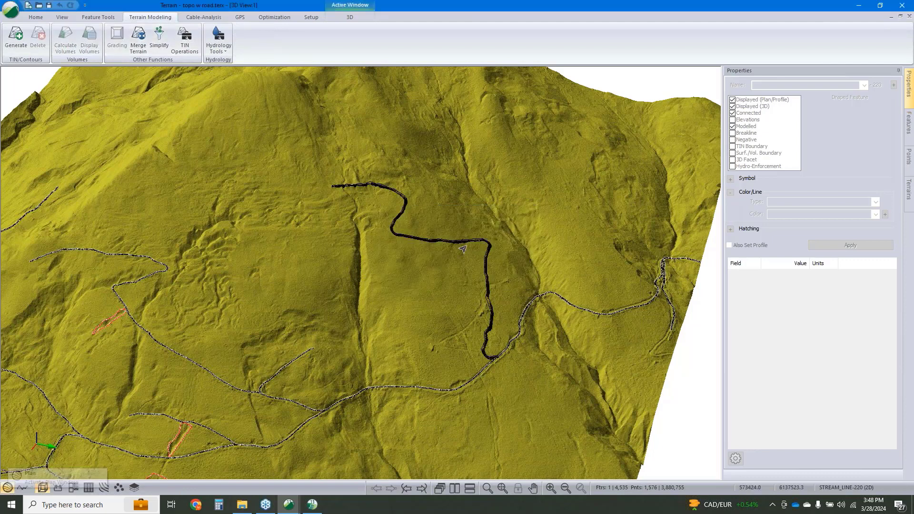
pyautogui.scroll(1, 459, 247)
pyautogui.scroll(4, 455, 245)
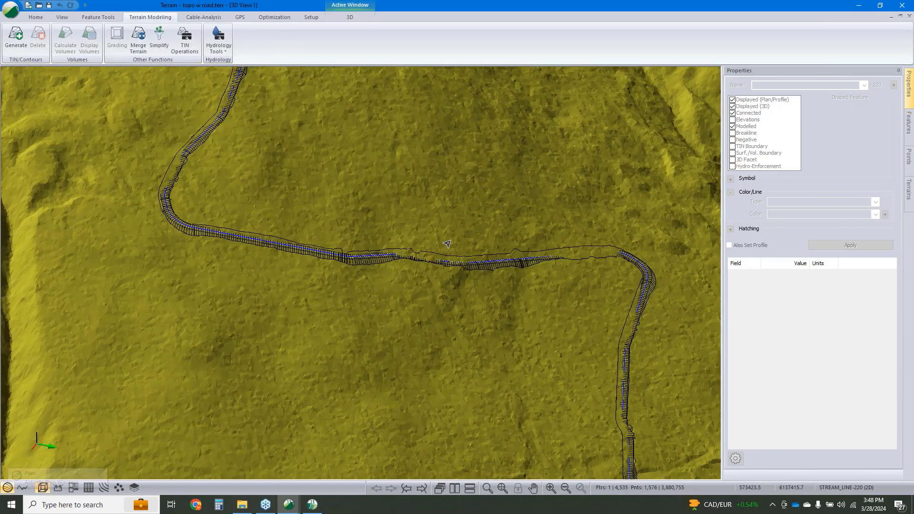
pyautogui.moveTo(447, 244); pyautogui.dragTo(339, 228)
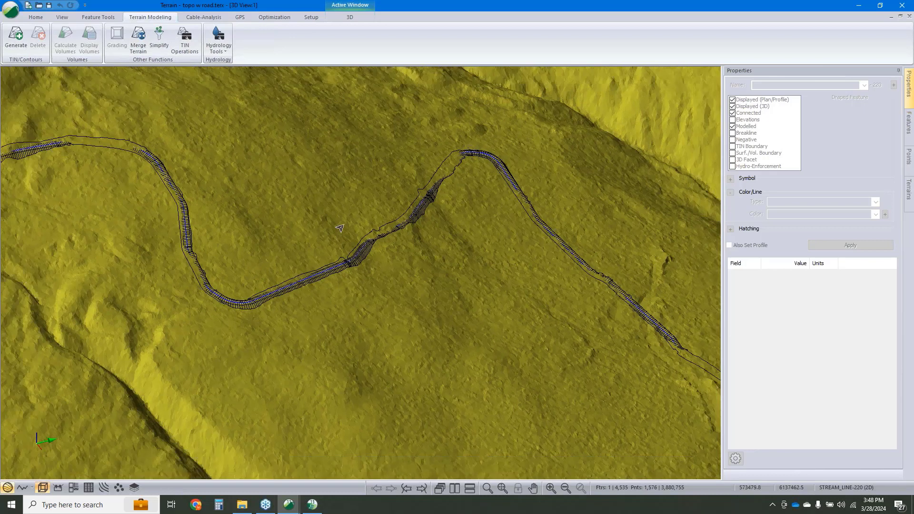
pyautogui.click(16, 38)
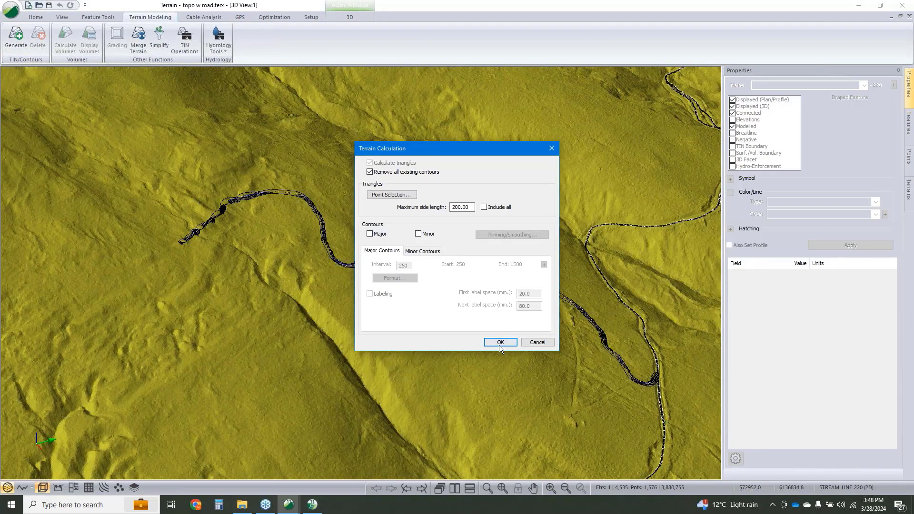
pyautogui.click(500, 343)
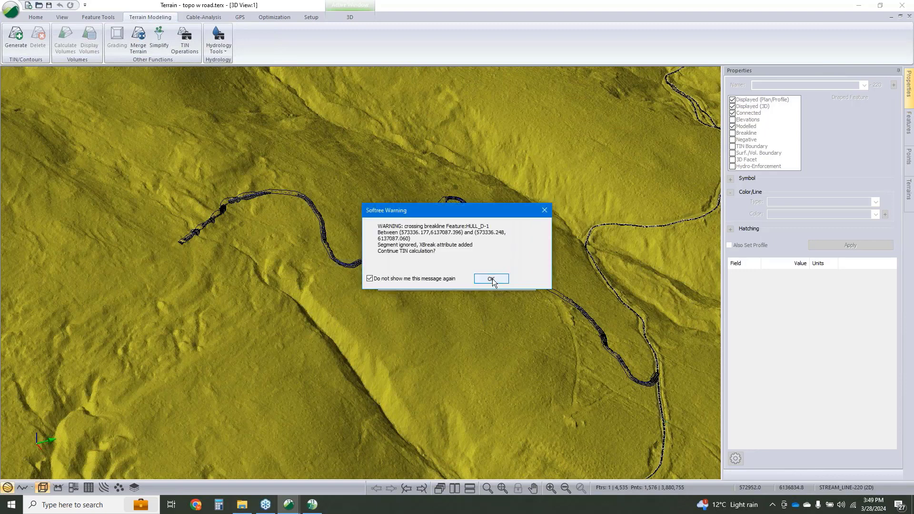
pyautogui.click(490, 278)
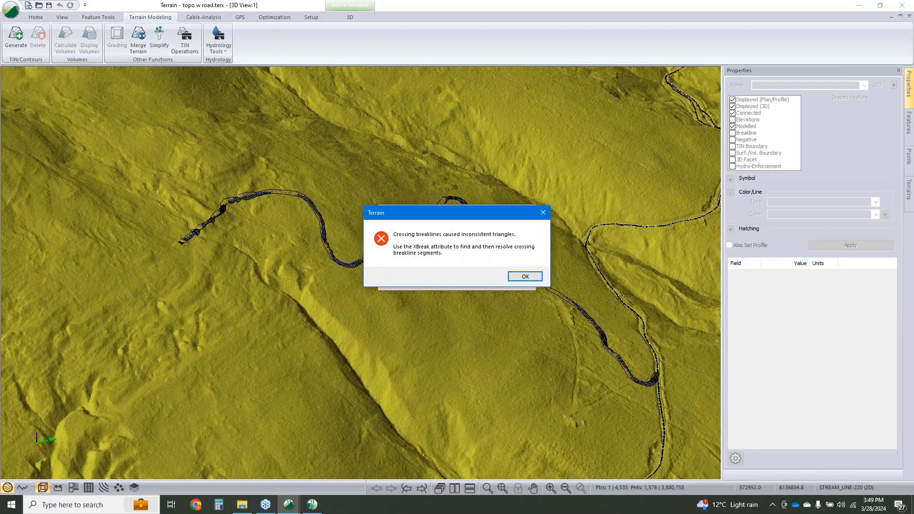
pyautogui.click(532, 277)
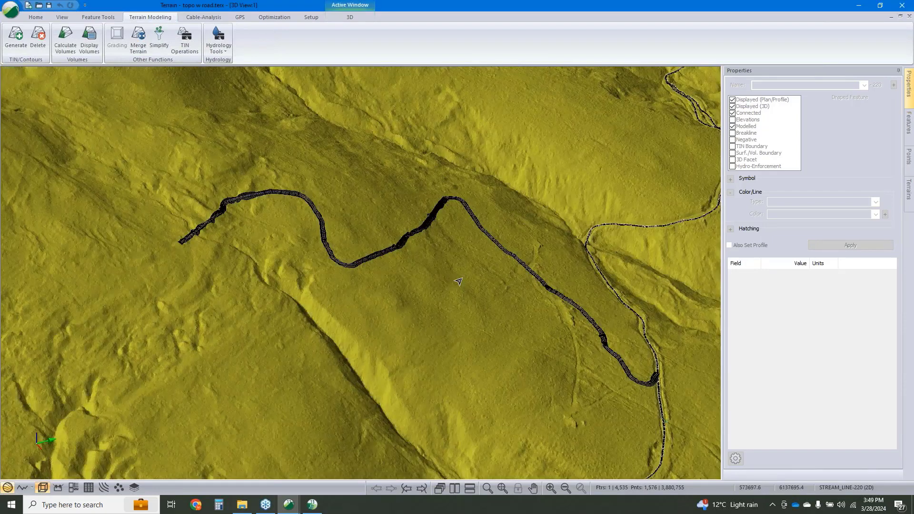
# - Generate streams and ponds on the current TIN with 1.00 m cells, 5.0 m fill depth, 50 sq. m minimum pond area and 15000 sq. m stream drainage area
pyautogui.moveTo(458, 282); pyautogui.dragTo(458, 278)
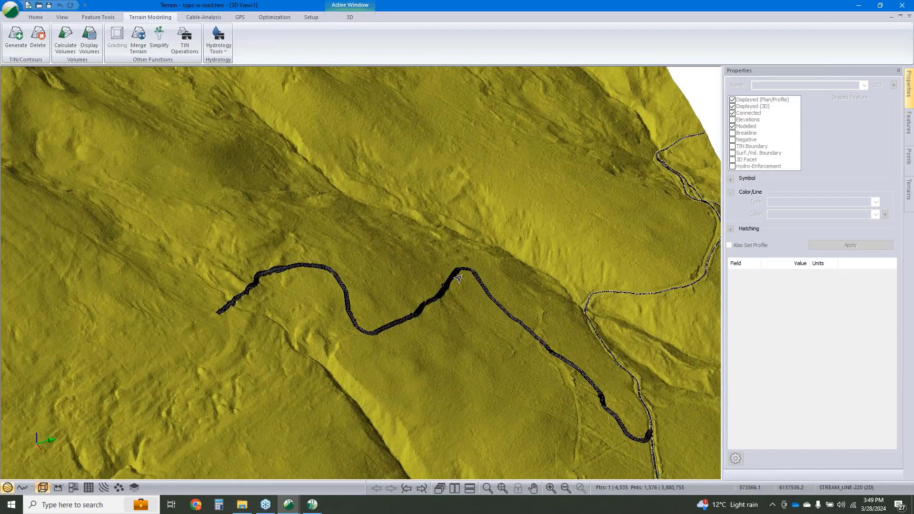
pyautogui.scroll(5, 457, 278)
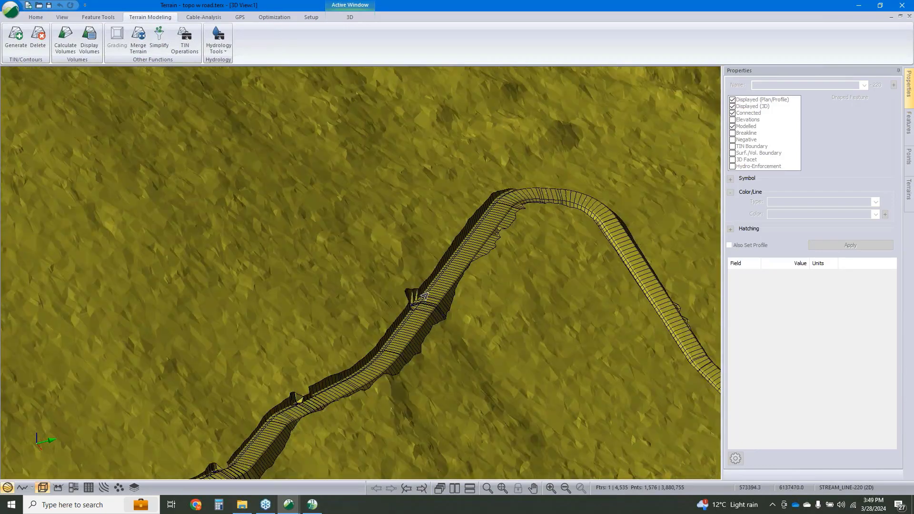
pyautogui.scroll(-2, 424, 296)
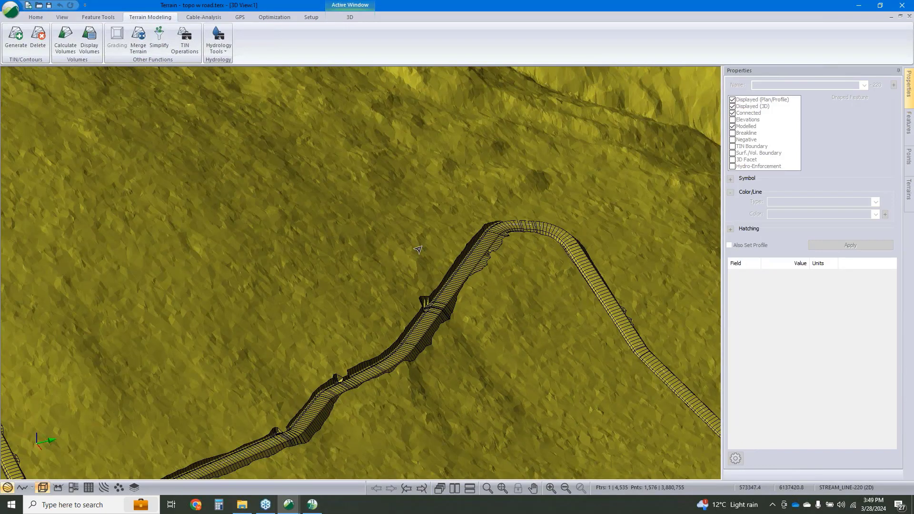
pyautogui.moveTo(418, 249); pyautogui.dragTo(369, 221, button='middle')
pyautogui.scroll(1, 458, 265)
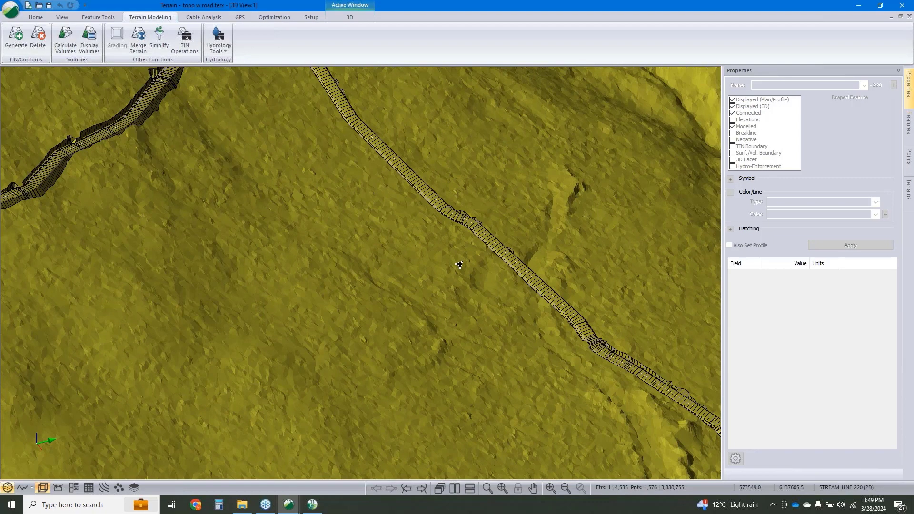
pyautogui.scroll(-3, 458, 265)
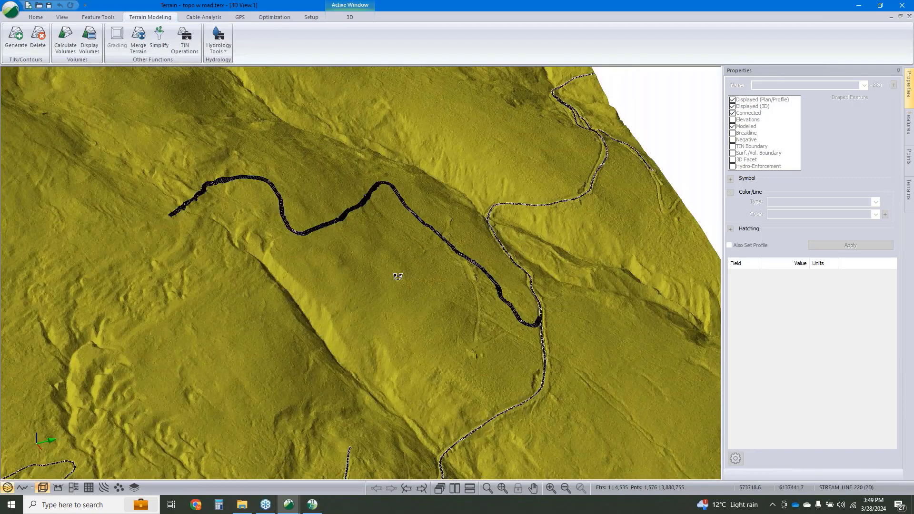
pyautogui.moveTo(397, 276); pyautogui.dragTo(366, 275)
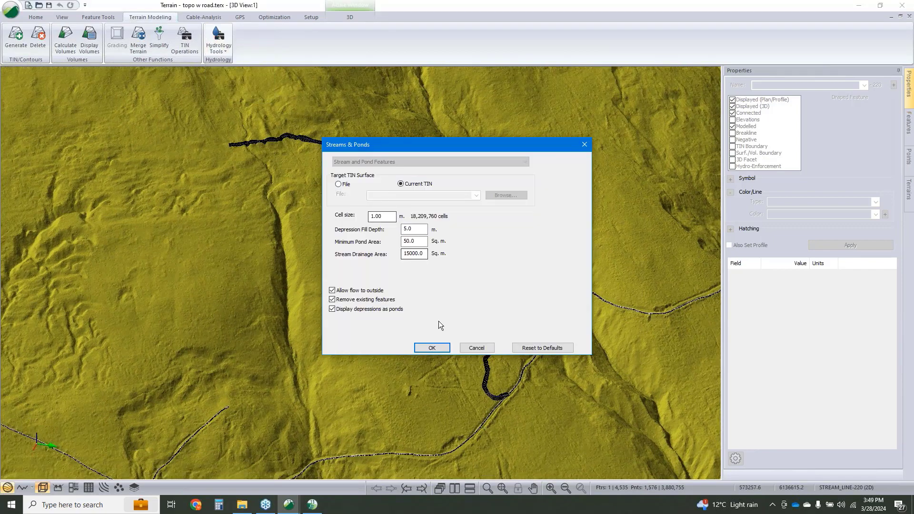
pyautogui.click(431, 348)
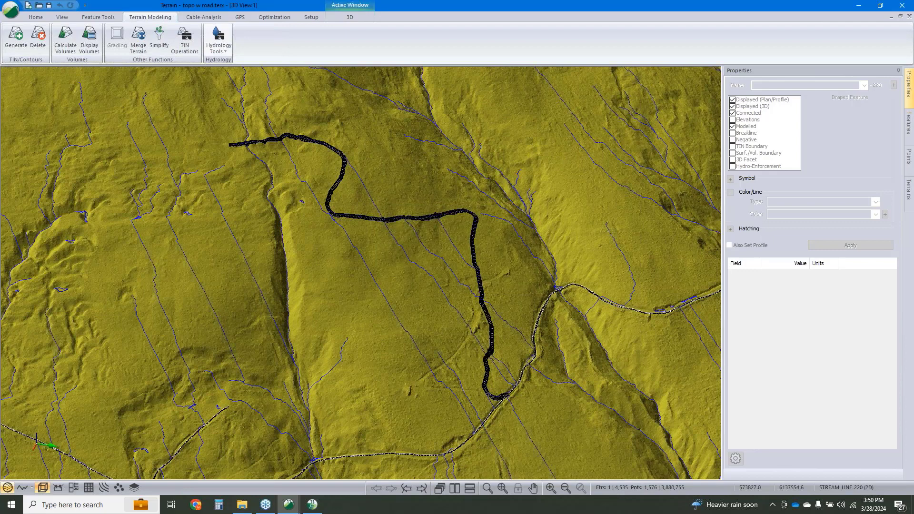
# - Generate a drainage area draining only to the stream point just above the existing road crossing, with 1.00 m cells and 5.0 m drain radius
pyautogui.click(267, 183)
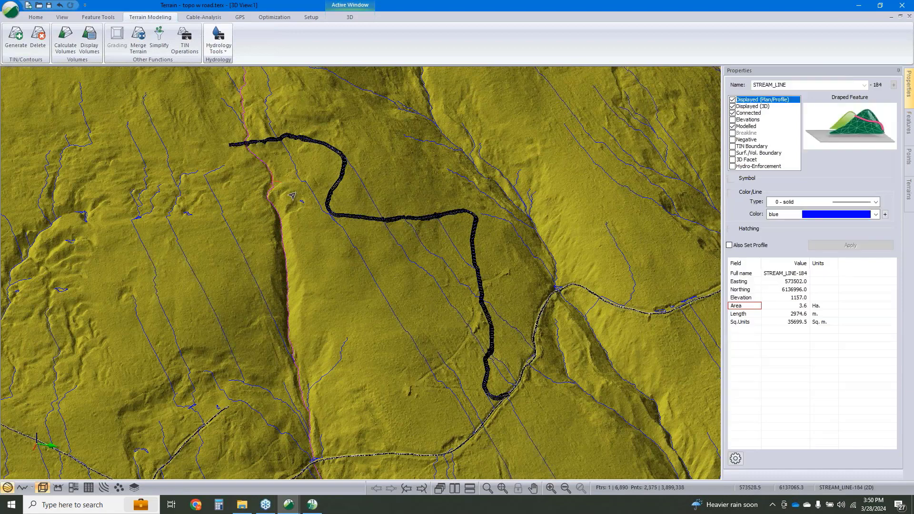
pyautogui.moveTo(511, 285); pyautogui.dragTo(511, 286, button='middle')
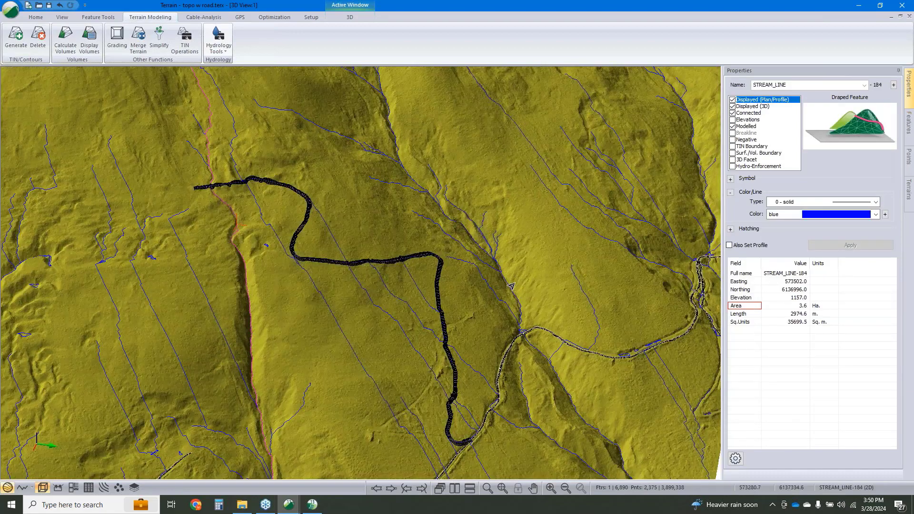
pyautogui.scroll(1, 522, 330)
pyautogui.scroll(3, 522, 330)
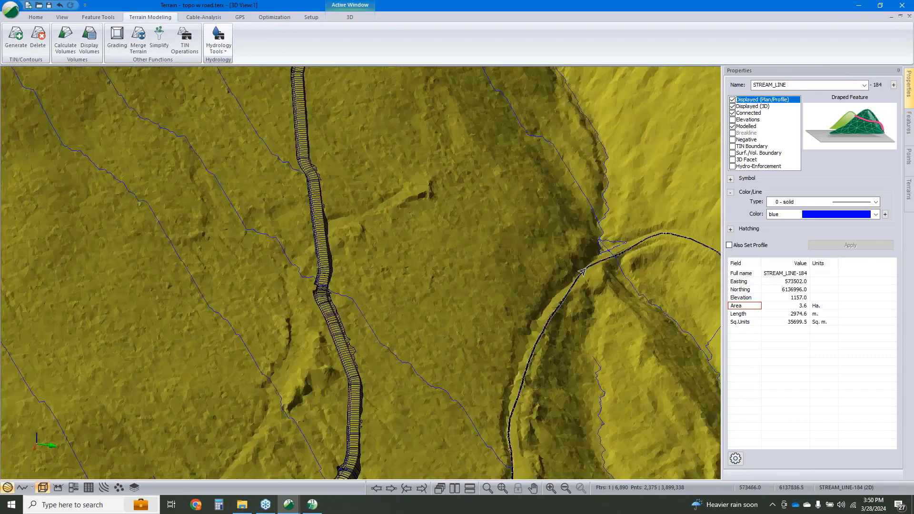
pyautogui.moveTo(581, 272); pyautogui.dragTo(566, 338, button='middle')
pyautogui.scroll(2, 567, 338)
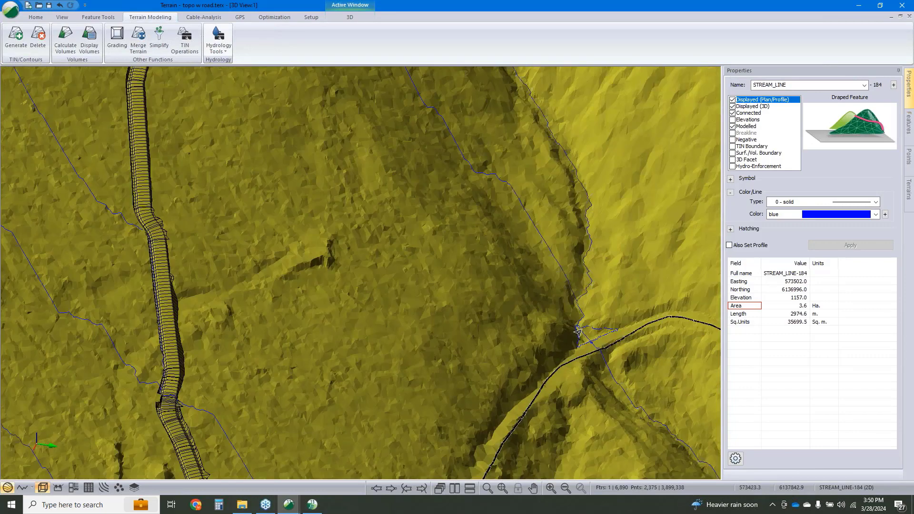
pyautogui.click(576, 326)
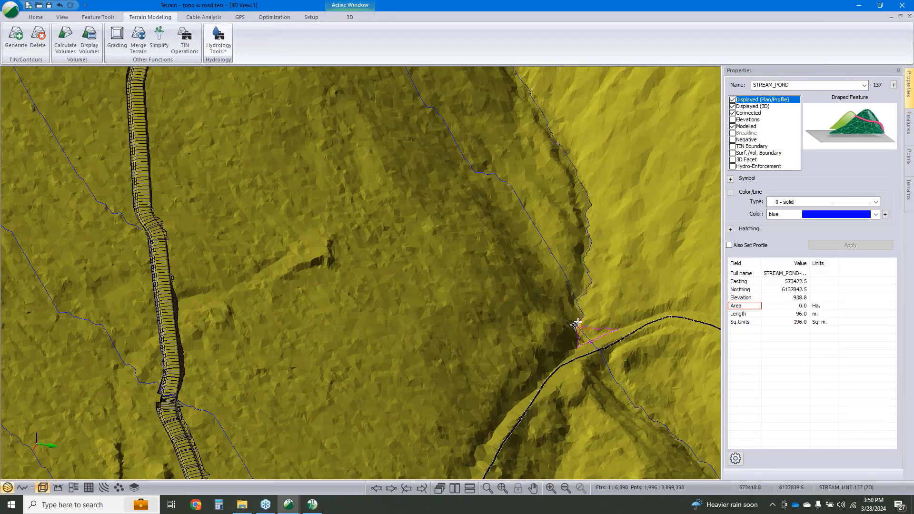
pyautogui.click(576, 326)
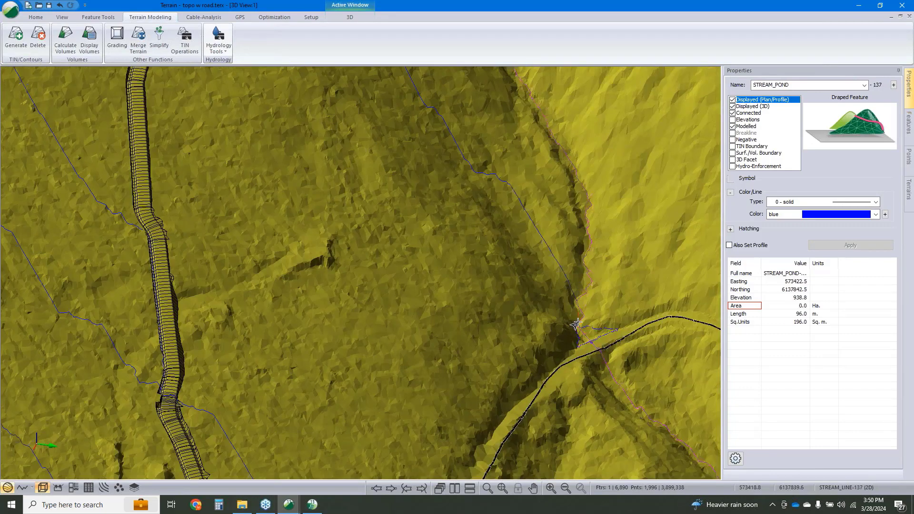
pyautogui.click(218, 43)
pyautogui.click(239, 74)
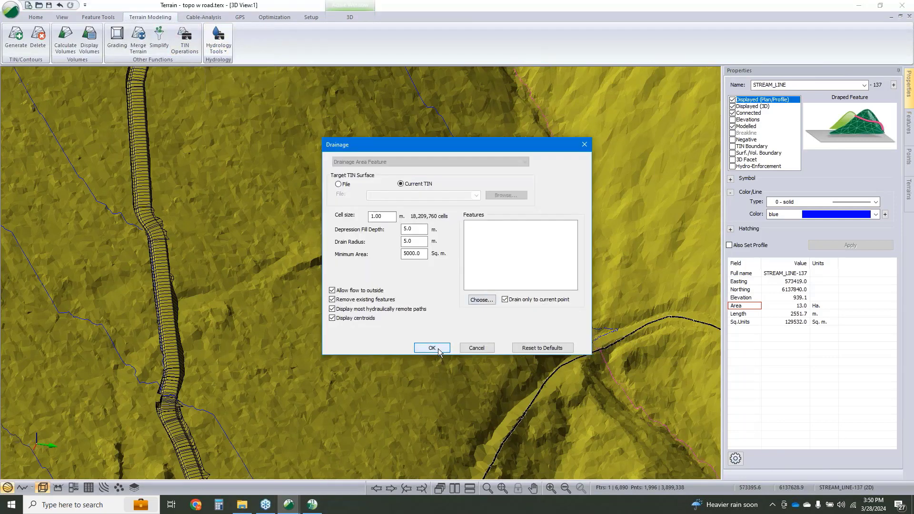
pyautogui.click(436, 350)
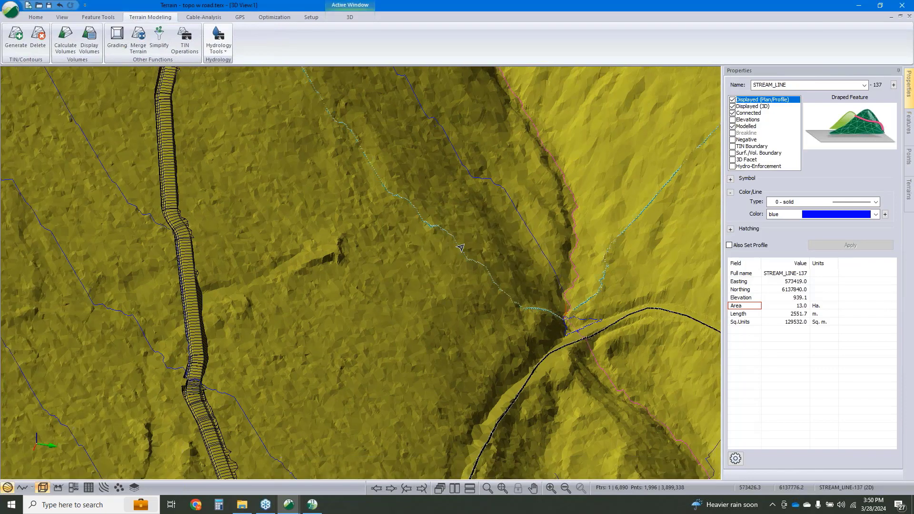
# - Set up another drainage area calculation using the features Example_Culvert_Bottom-0 through Example_Culvert_Bottom-8 as drain targets
pyautogui.scroll(-5, 459, 247)
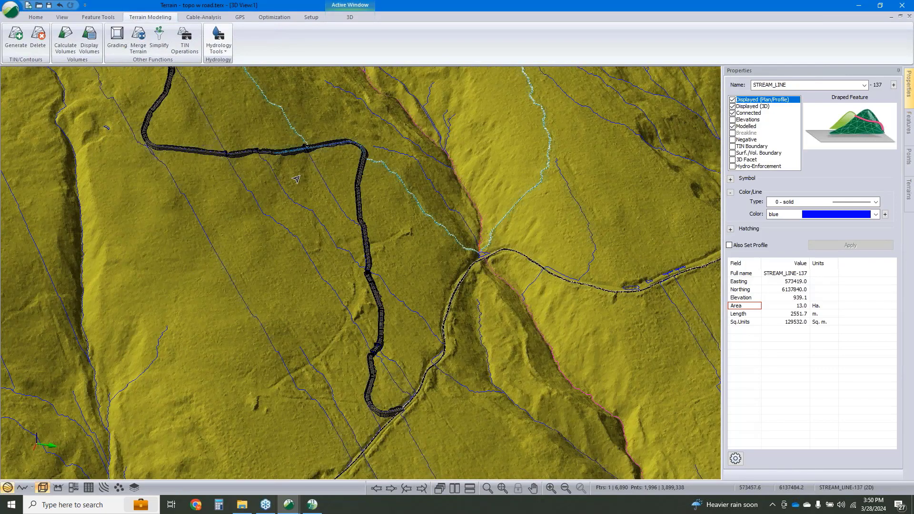
pyautogui.moveTo(295, 179); pyautogui.dragTo(309, 255, button='middle')
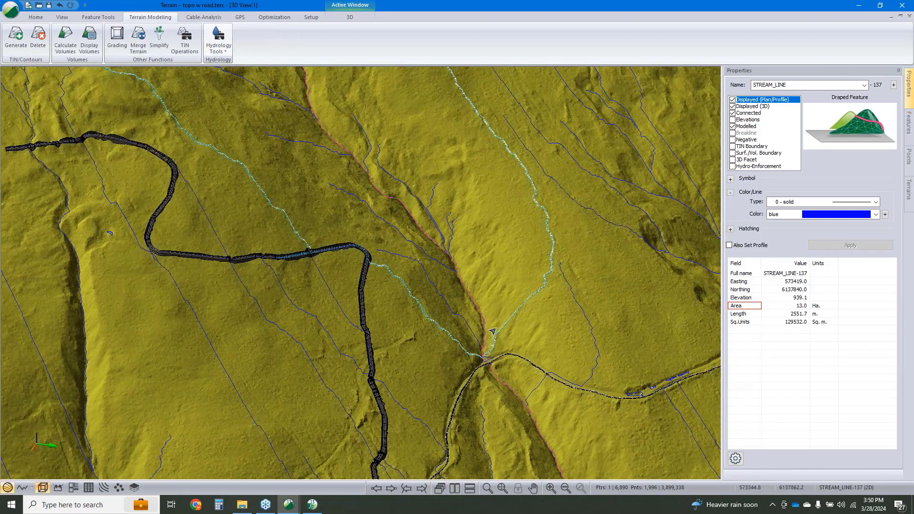
pyautogui.click(300, 231)
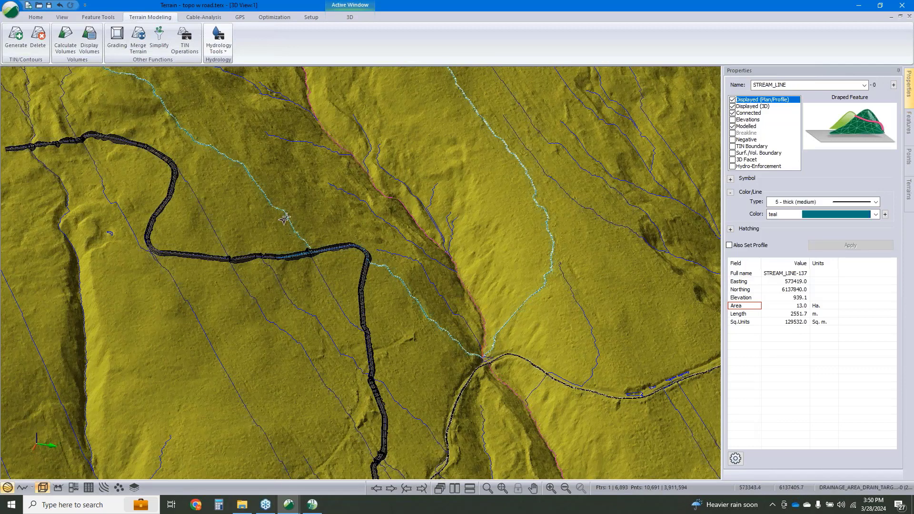
pyautogui.click(403, 330)
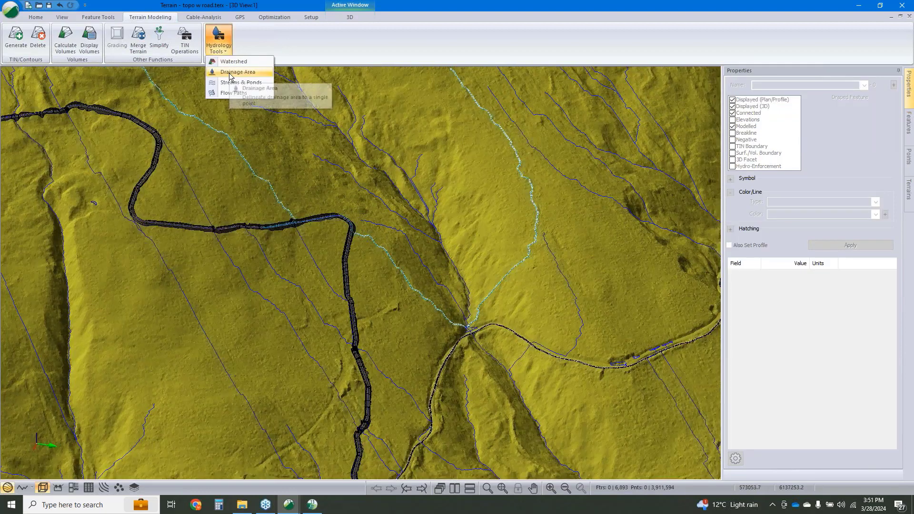
pyautogui.click(230, 74)
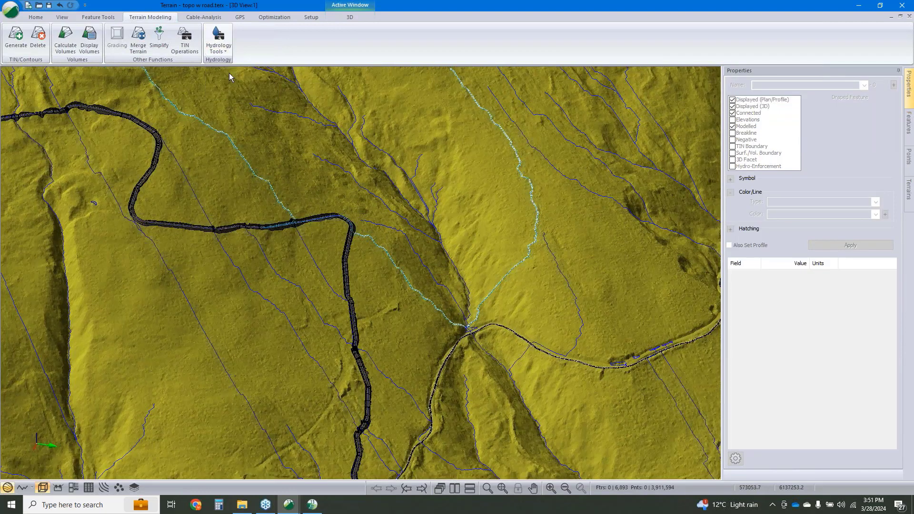
pyautogui.click(481, 300)
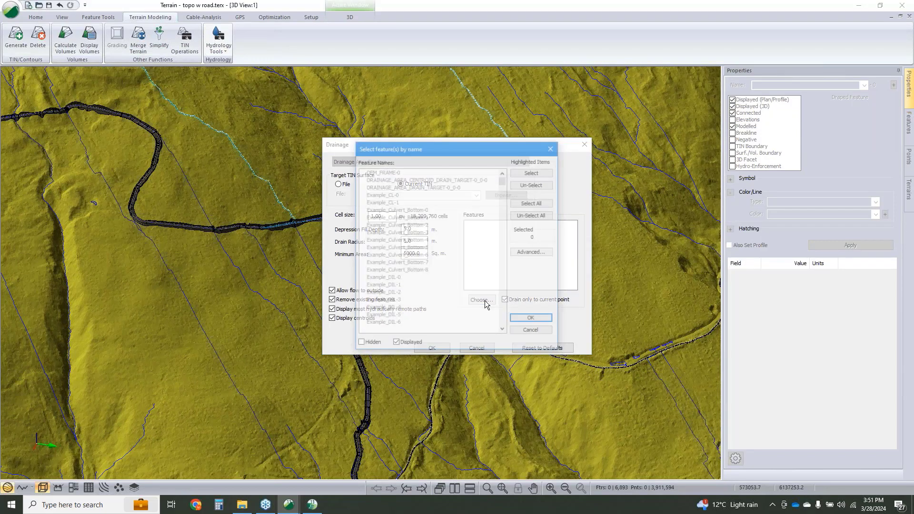
pyautogui.click(424, 210)
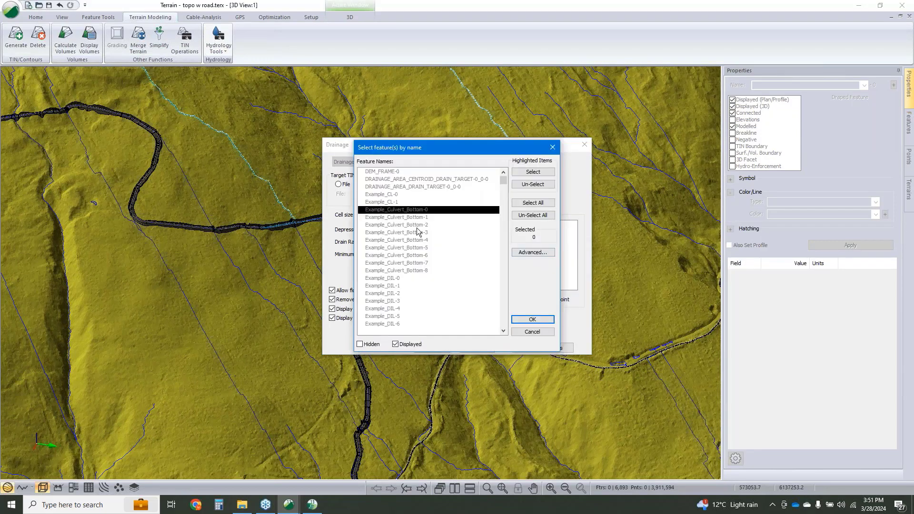
pyautogui.keyDown('shift'); pyautogui.click(403, 270); pyautogui.keyUp('shift')
pyautogui.click(533, 172)
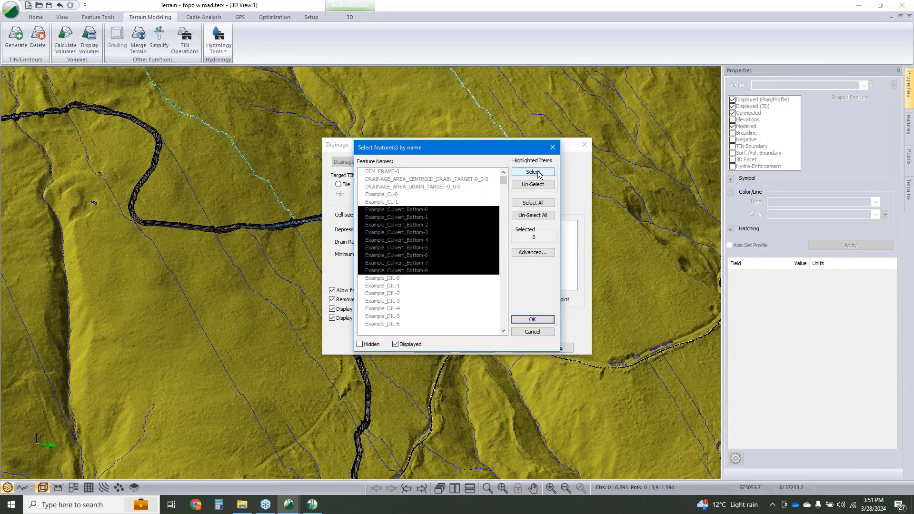
pyautogui.click(529, 319)
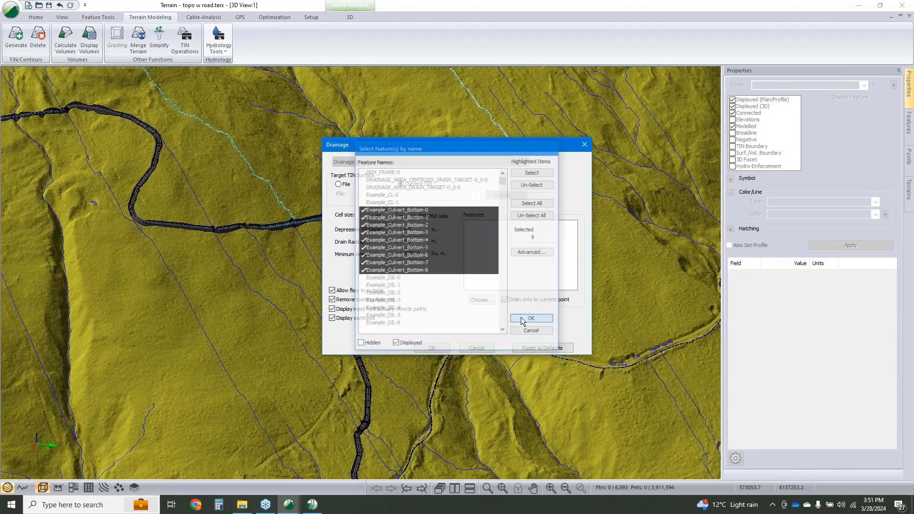
# - Generate the culvert drainage areas with a drain radius of 0 m, keeping the existing drainage features
pyautogui.click(332, 300)
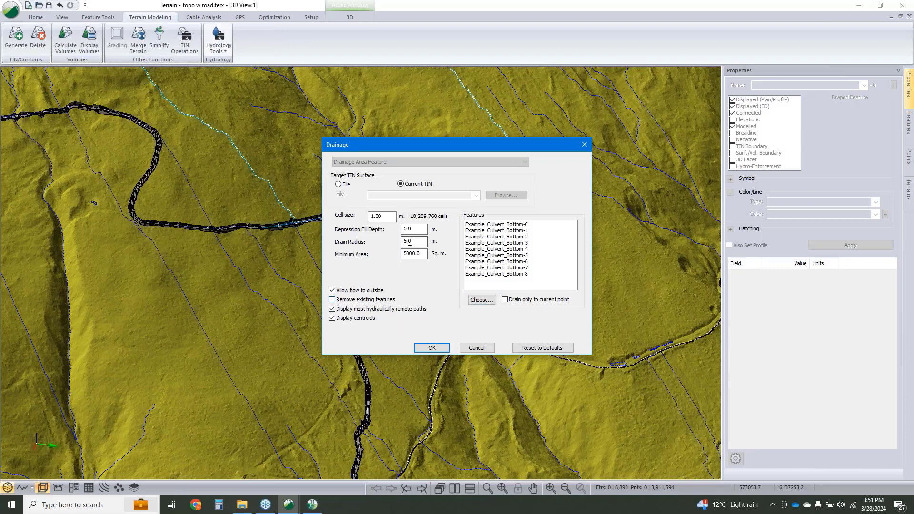
pyautogui.moveTo(414, 242); pyautogui.dragTo(387, 247)
pyautogui.write('0')
pyautogui.click(436, 348)
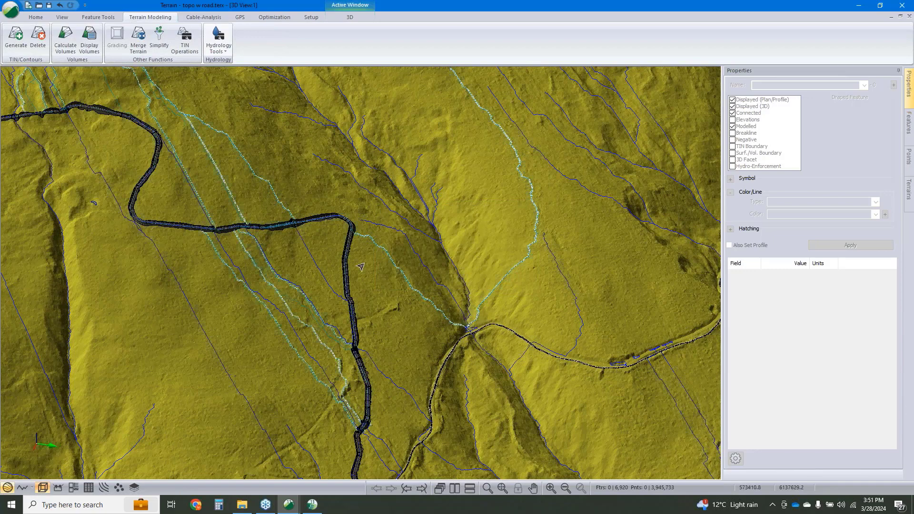
# - Show the drainage areas in the plan view and select the one belonging to Example_Culvert_Bottom-0
pyautogui.moveTo(326, 326); pyautogui.dragTo(417, 432, button='middle')
pyautogui.moveTo(417, 432); pyautogui.dragTo(374, 281, button='middle')
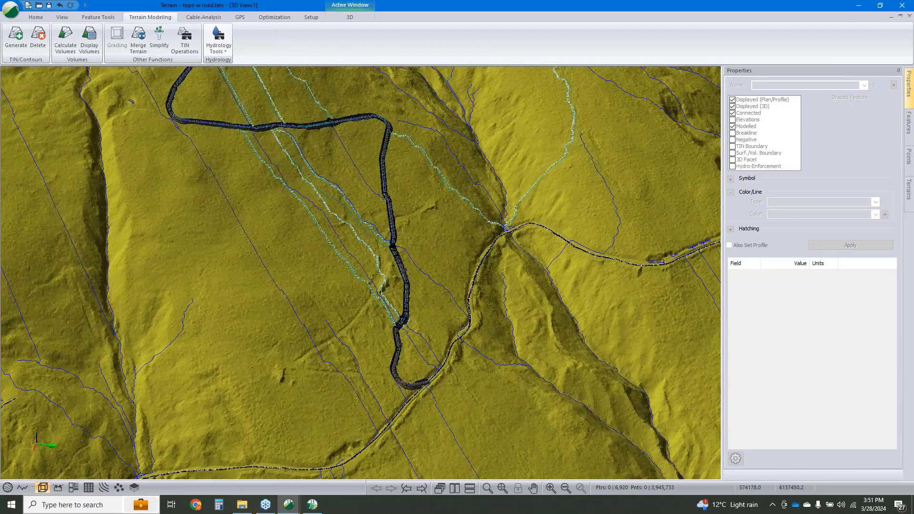
pyautogui.click(7, 488)
pyautogui.moveTo(549, 314); pyautogui.dragTo(401, 269, button='middle')
pyautogui.scroll(-5, 471, 236)
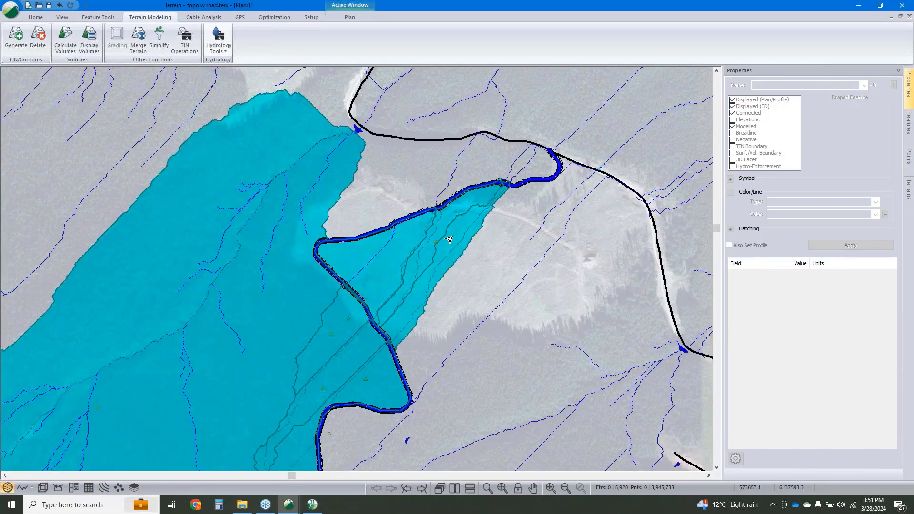
pyautogui.click(449, 245)
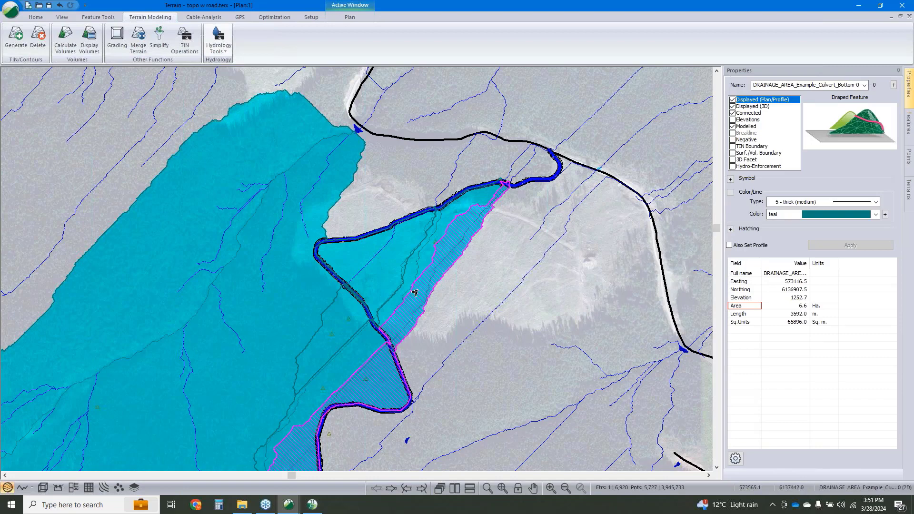
# - Examine how the selected drainage area meets the culvert and extends along the uphill side of the road, then clear the selection
pyautogui.scroll(4, 385, 335)
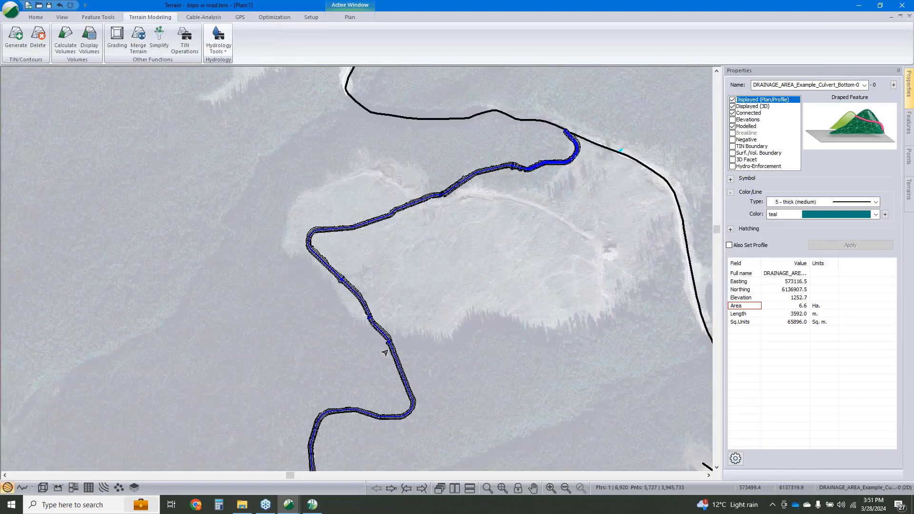
pyautogui.scroll(2, 409, 275)
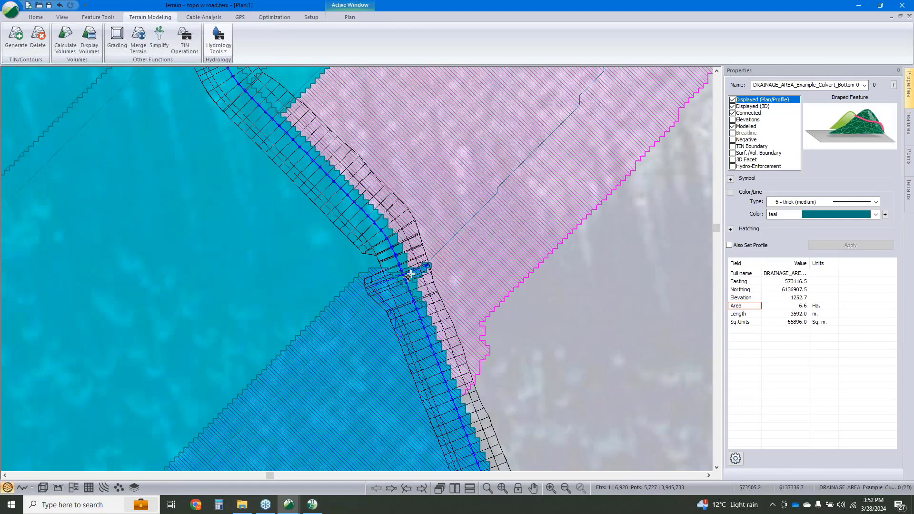
pyautogui.scroll(-5, 409, 275)
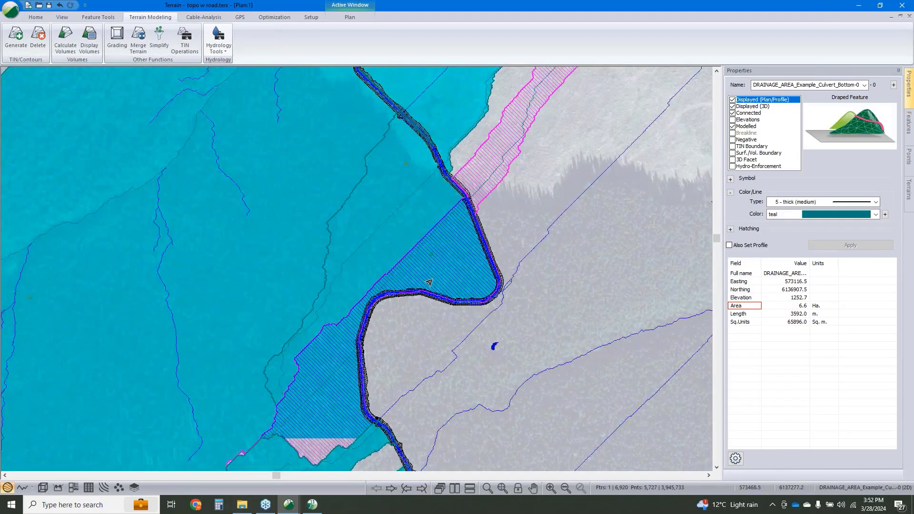
pyautogui.moveTo(387, 295); pyautogui.dragTo(451, 228, button='middle')
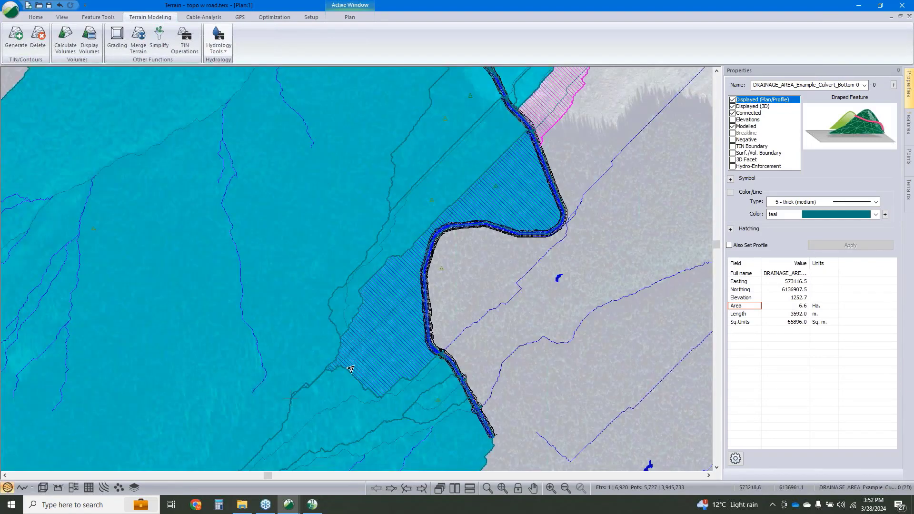
pyautogui.moveTo(400, 349); pyautogui.dragTo(423, 316, button='middle')
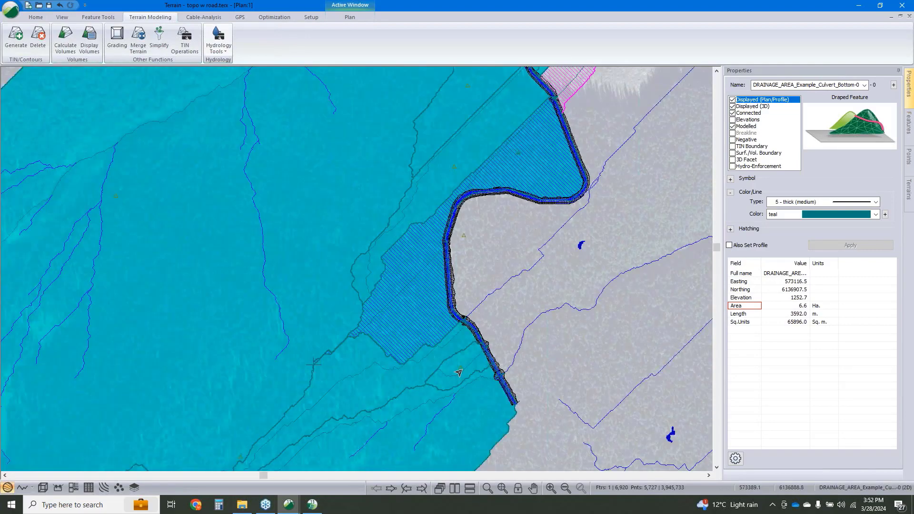
pyautogui.moveTo(532, 263); pyautogui.dragTo(476, 328, button='middle')
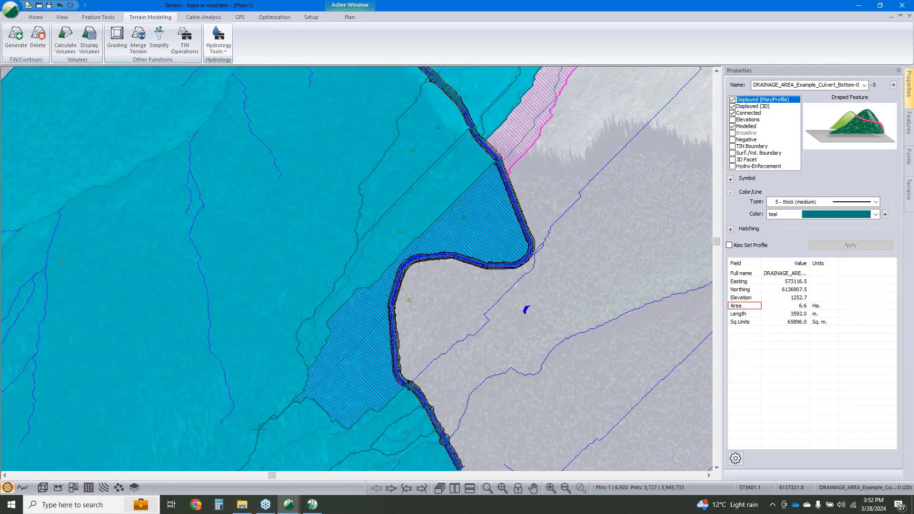
pyautogui.scroll(-3, 394, 262)
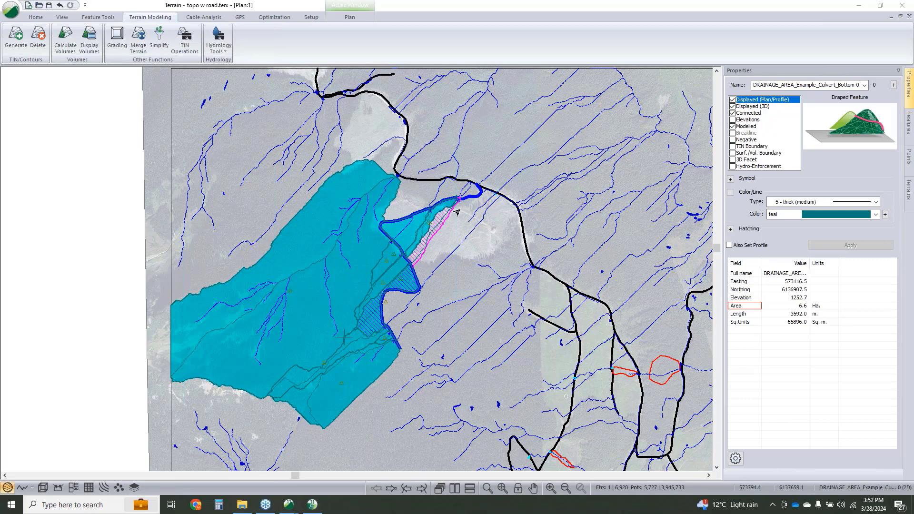
pyautogui.click(473, 253)
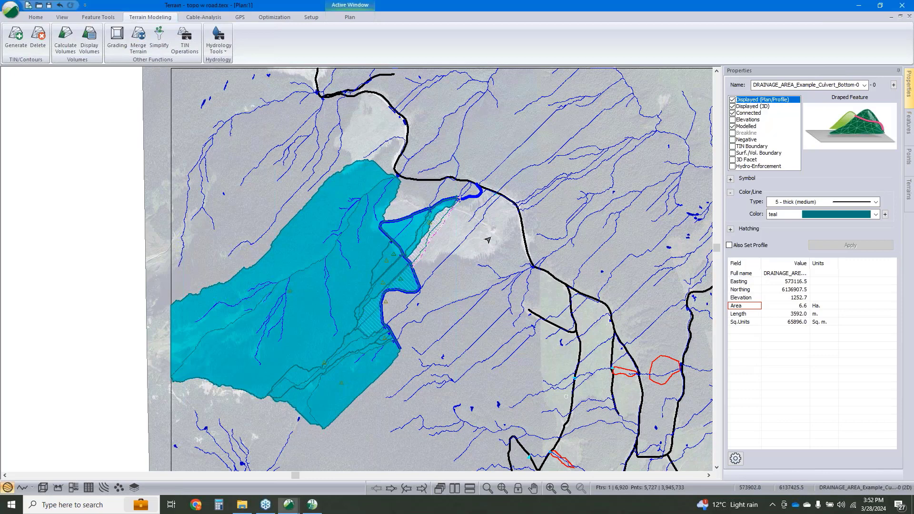
# - Review the background display files in the plan window options and close the dialogs without making changes
pyautogui.rightClick(488, 238)
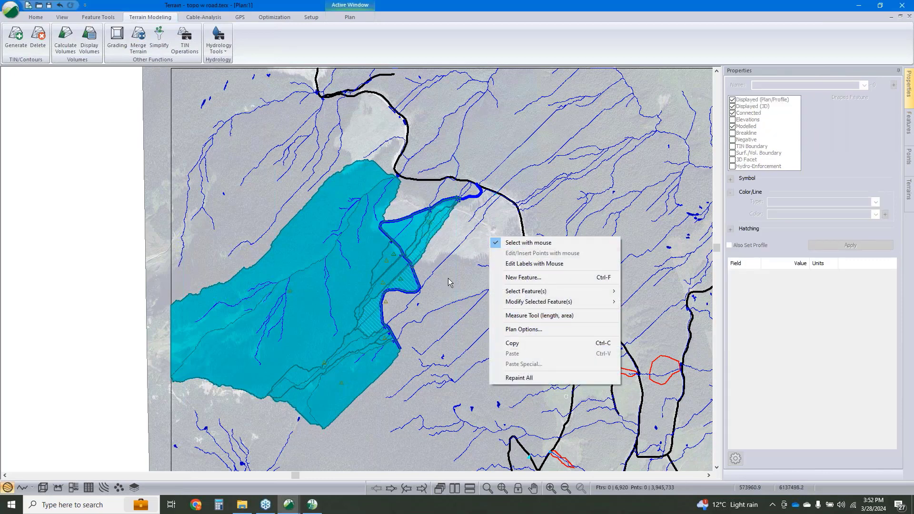
pyautogui.click(459, 259)
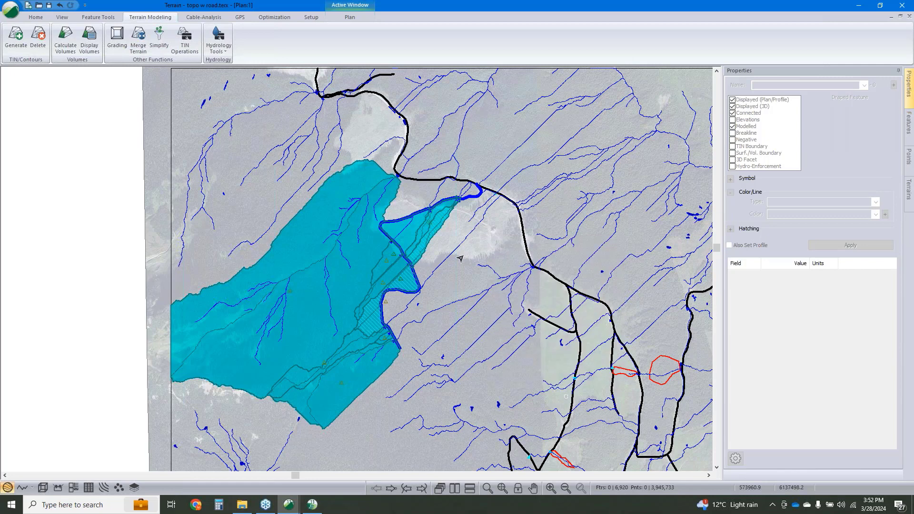
pyautogui.rightClick(480, 245)
pyautogui.click(528, 338)
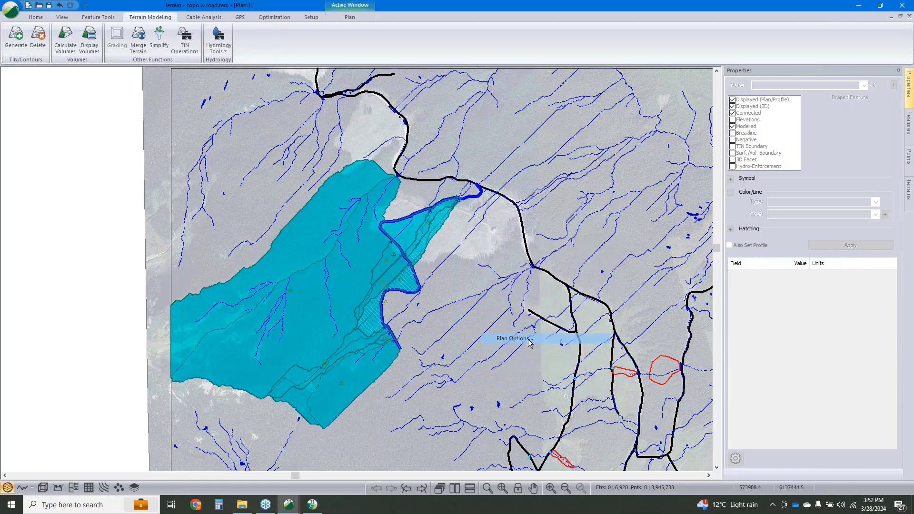
pyautogui.click(527, 244)
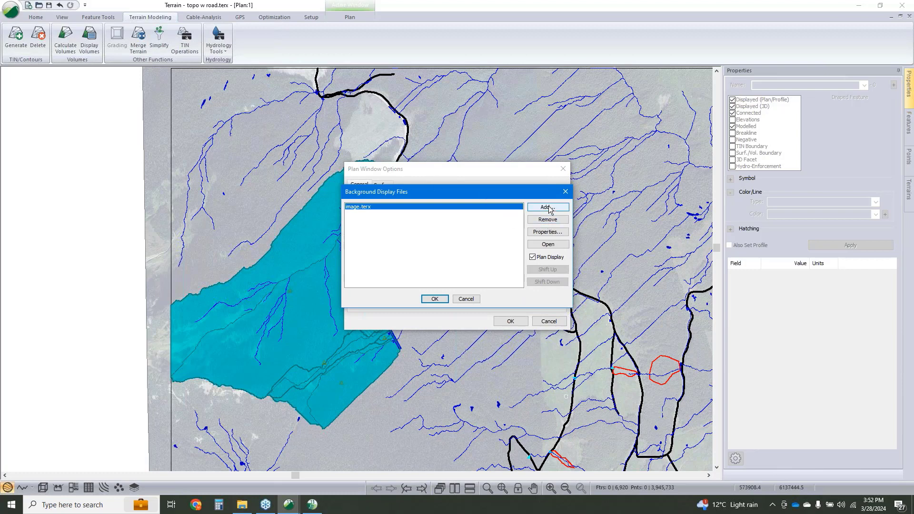
pyautogui.click(468, 299)
pyautogui.click(548, 321)
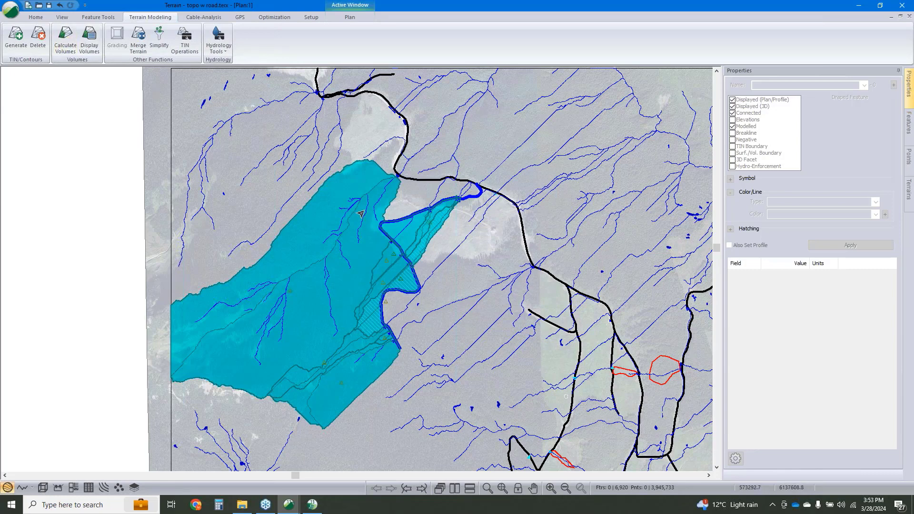
# - Delete the drainage areas, drainage area centroids and most hydraulically remote flow paths, keeping the terrain model, streams and ponds
pyautogui.click(38, 38)
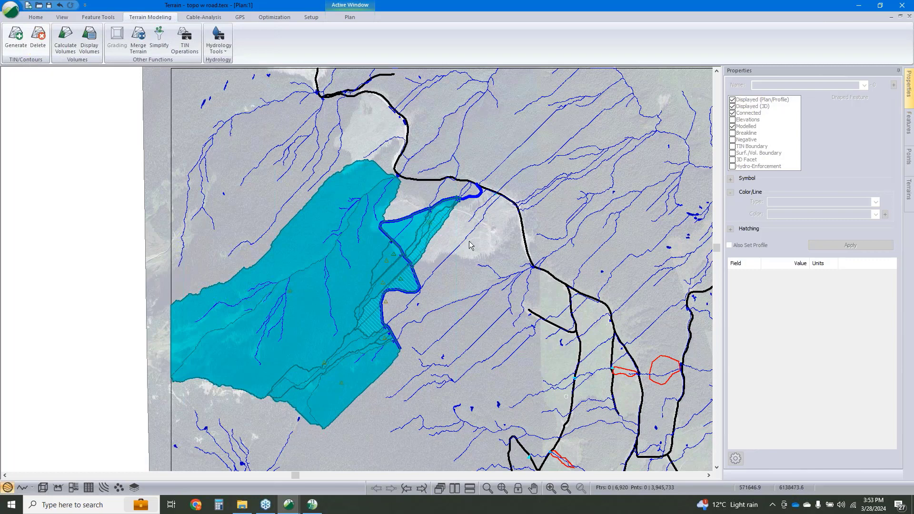
pyautogui.click(404, 230)
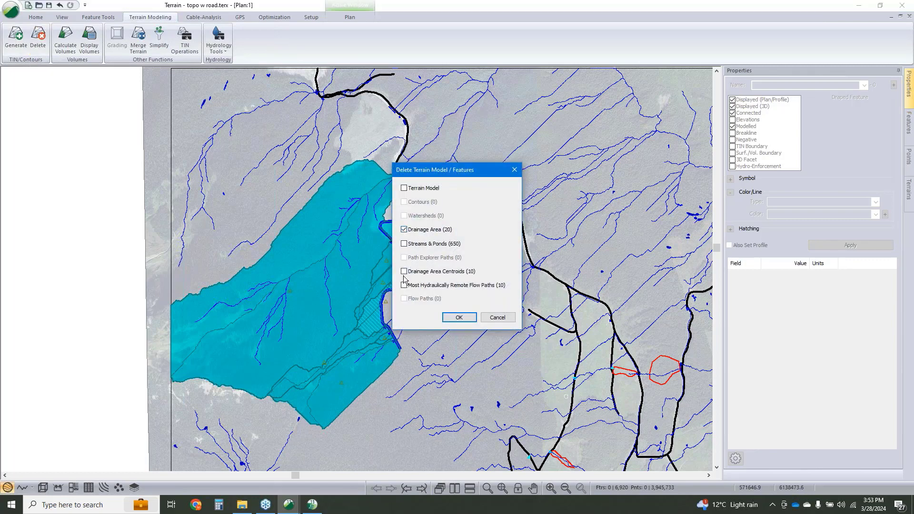
pyautogui.click(404, 272)
pyautogui.click(404, 285)
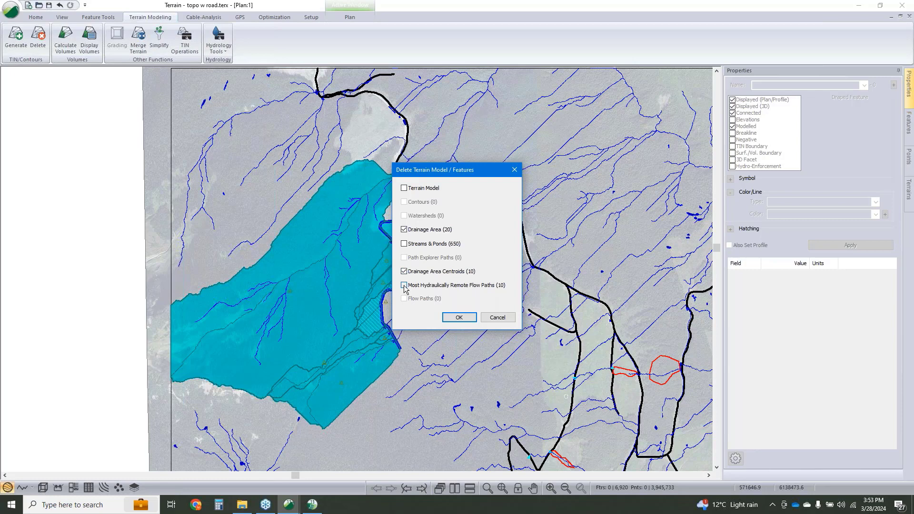
pyautogui.click(458, 318)
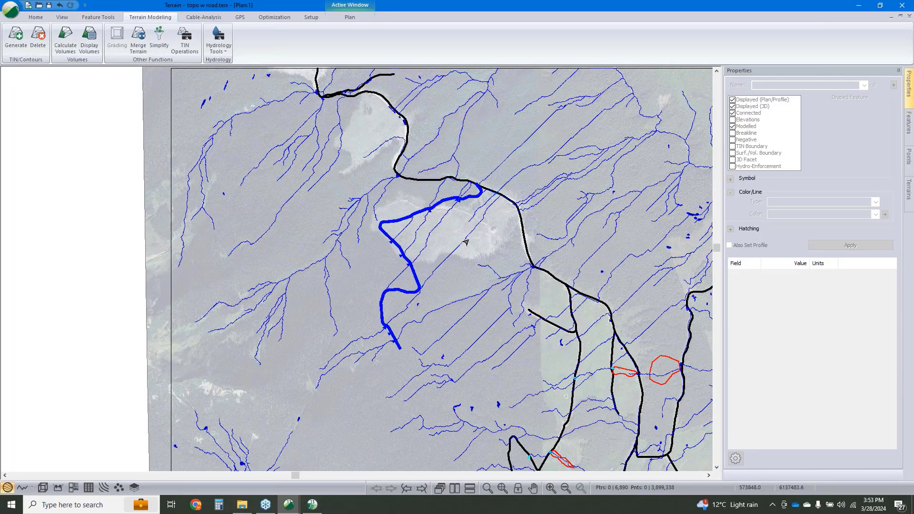
# - Add topo.terx from the Hydro folder as a background display file for the plan window
pyautogui.rightClick(486, 238)
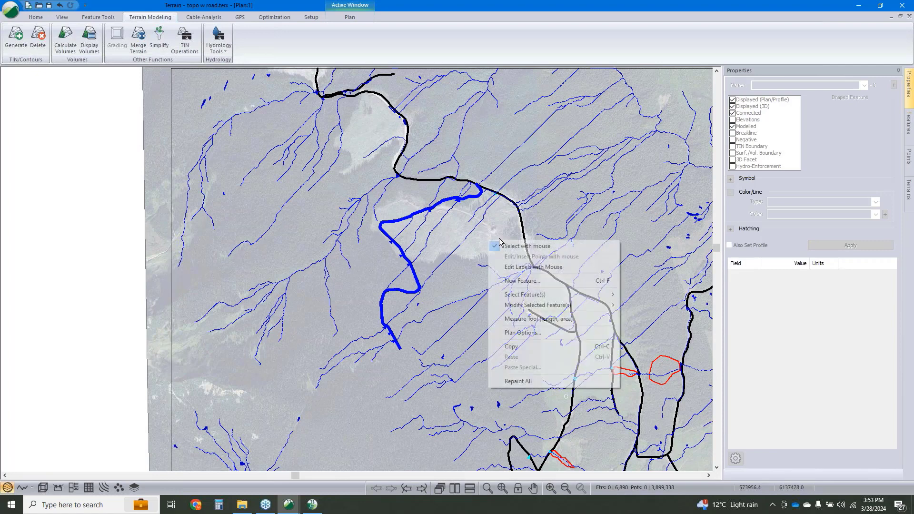
pyautogui.click(541, 331)
pyautogui.click(526, 244)
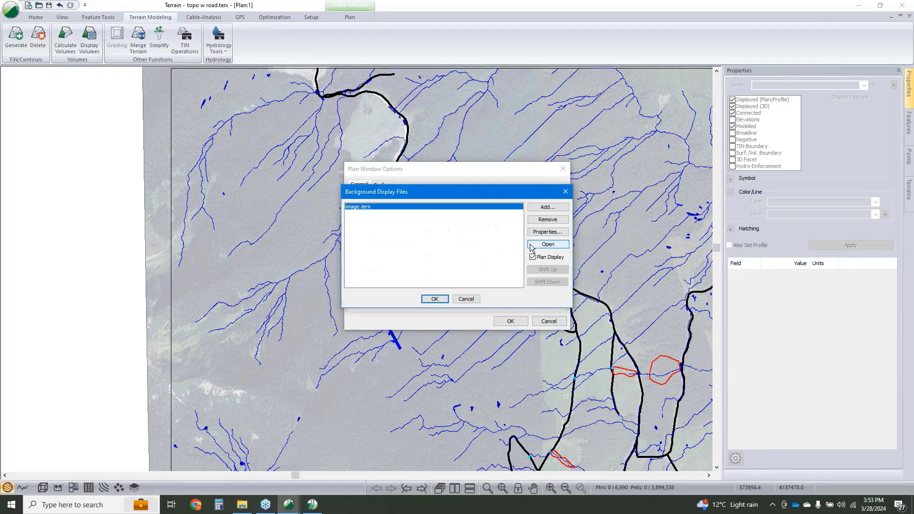
pyautogui.click(534, 208)
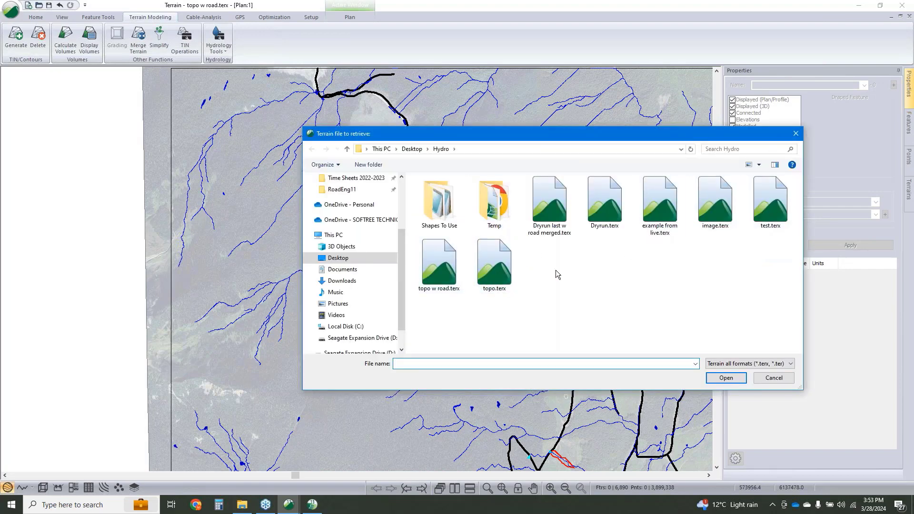
pyautogui.click(491, 280)
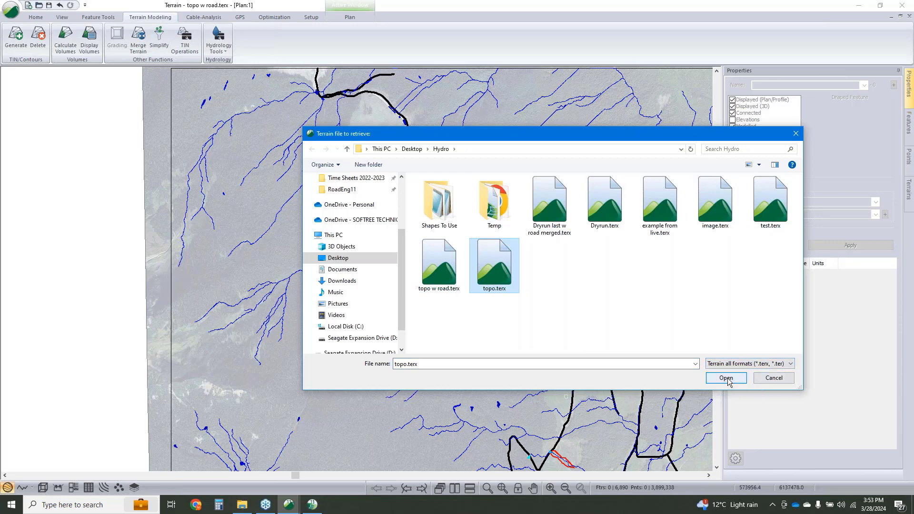
pyautogui.click(724, 378)
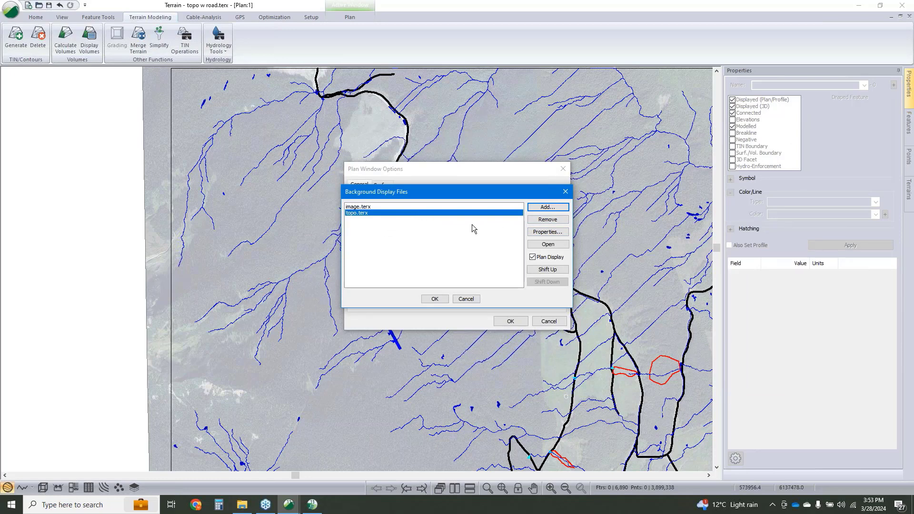
# - Set the topo.terx background to 0% washout with its plan color overridden to red, and accept the background file list
pyautogui.click(544, 231)
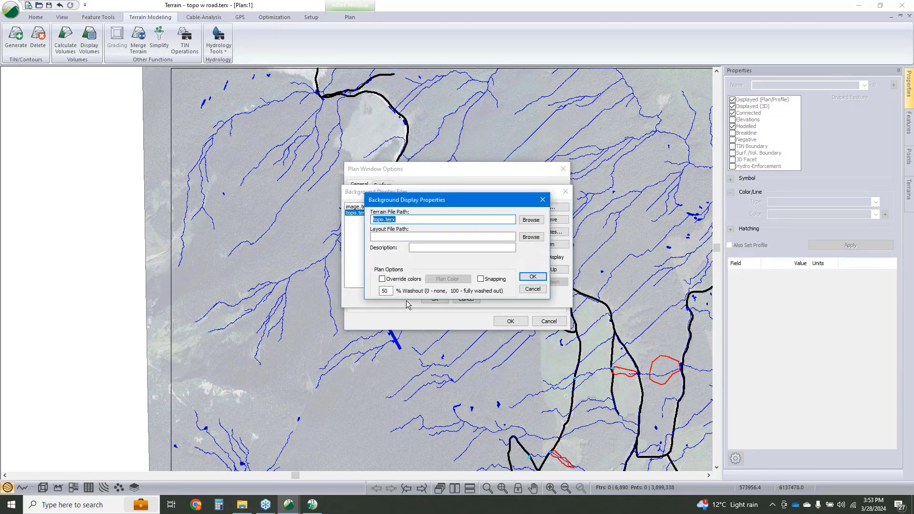
pyautogui.doubleClick(385, 291)
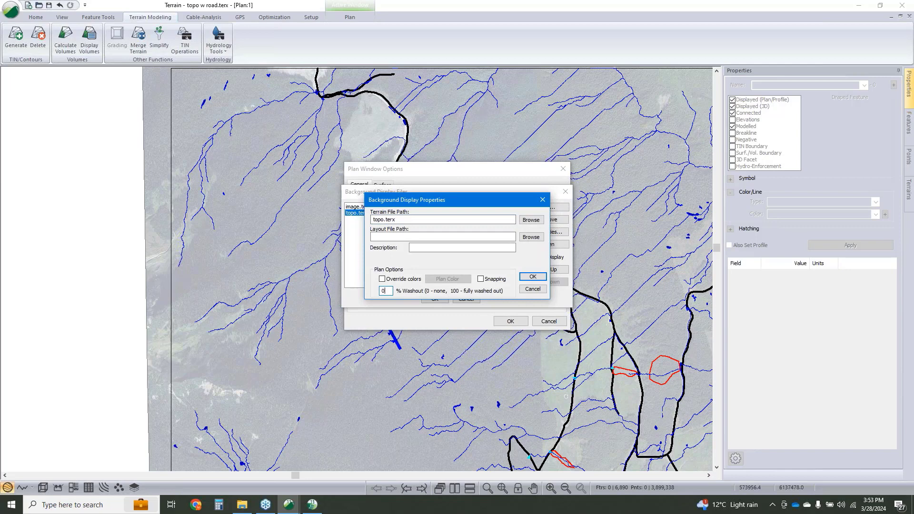
pyautogui.click(383, 279)
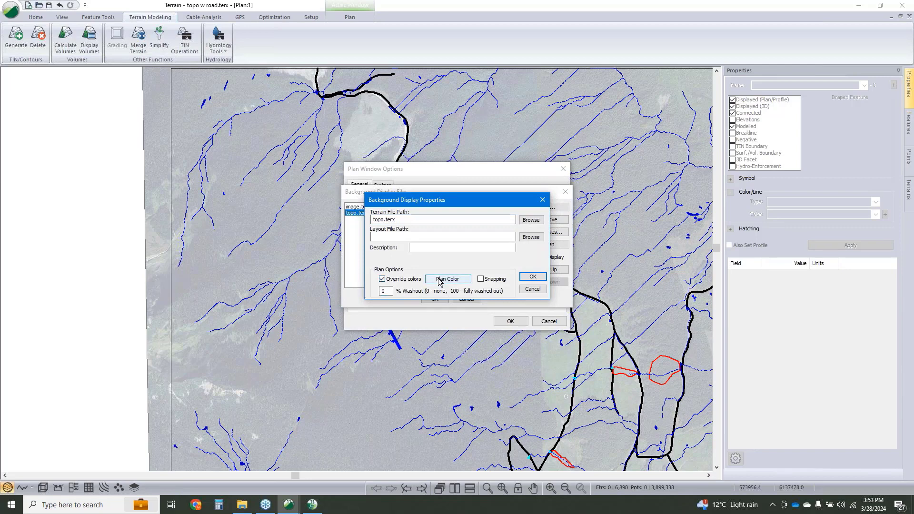
pyautogui.click(447, 278)
pyautogui.click(477, 250)
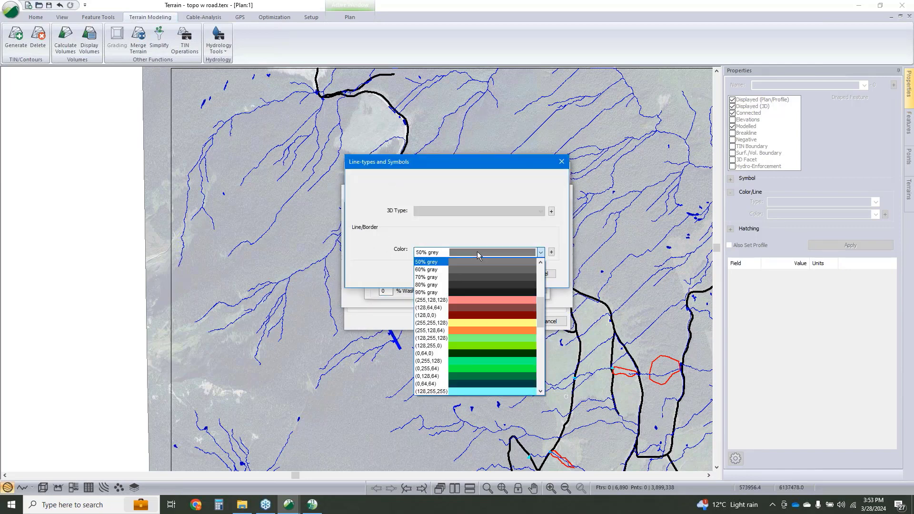
pyautogui.scroll(2, 484, 284)
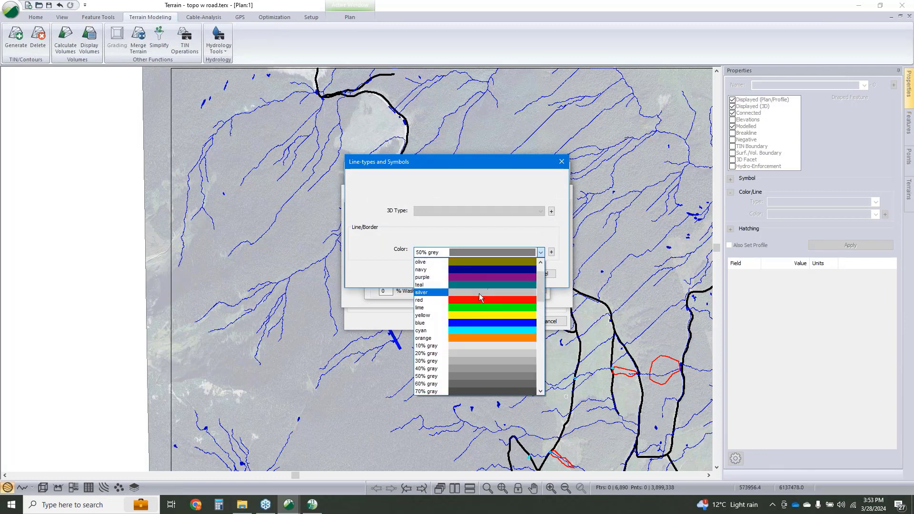
pyautogui.click(476, 298)
pyautogui.click(505, 274)
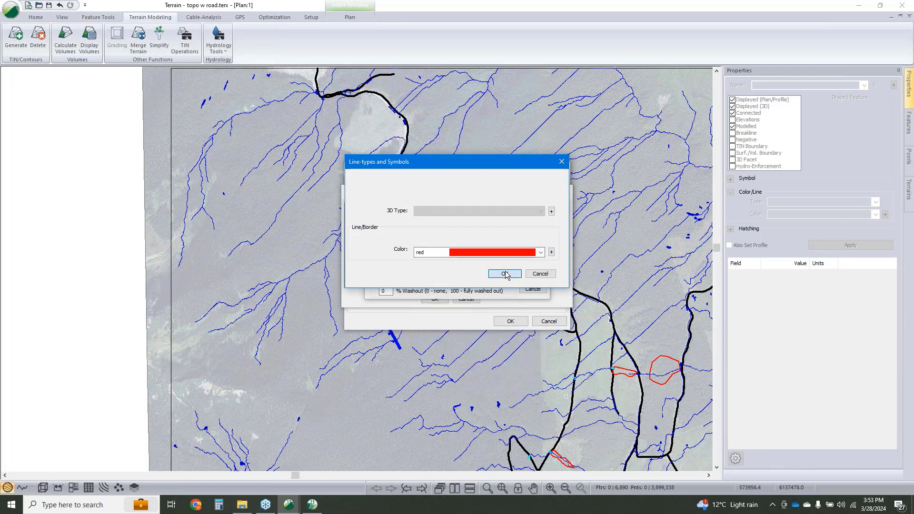
pyautogui.click(529, 278)
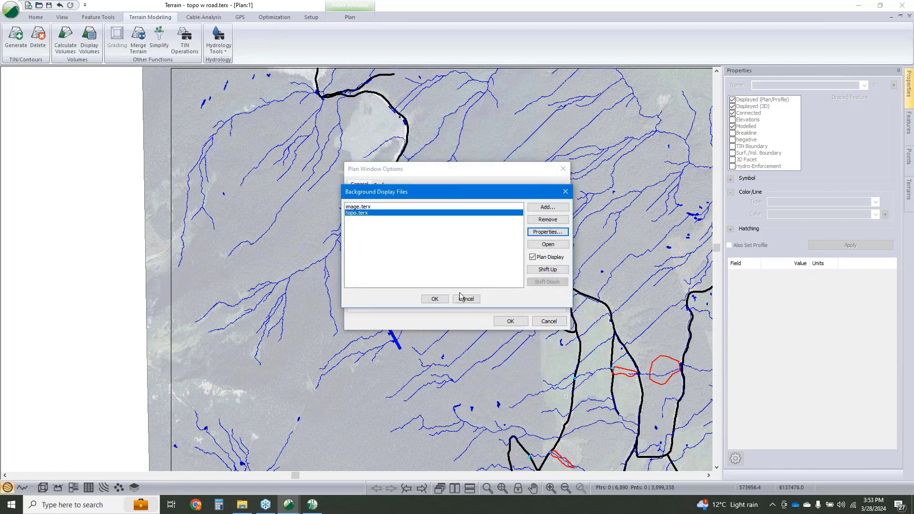
pyautogui.click(434, 299)
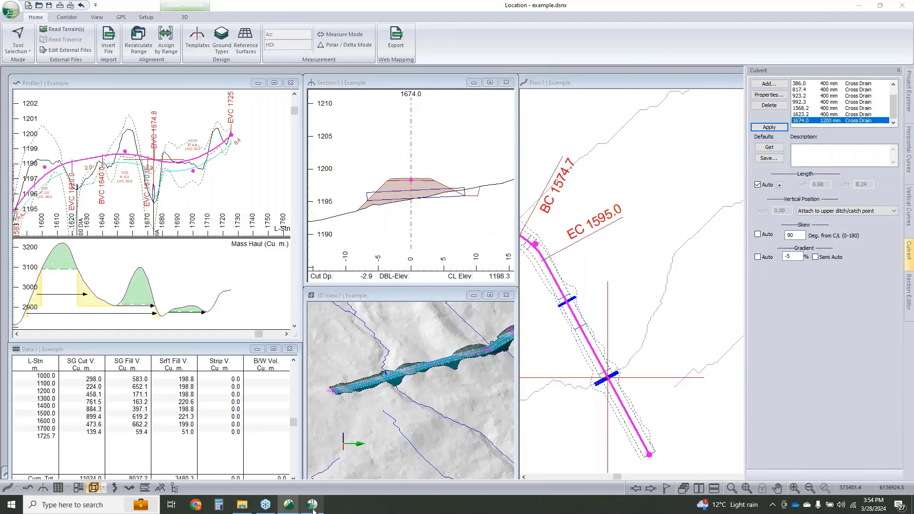
# - Return to the topo w road terrain window and apply the plan window options
pyautogui.click(313, 508)
pyautogui.moveTo(287, 505)
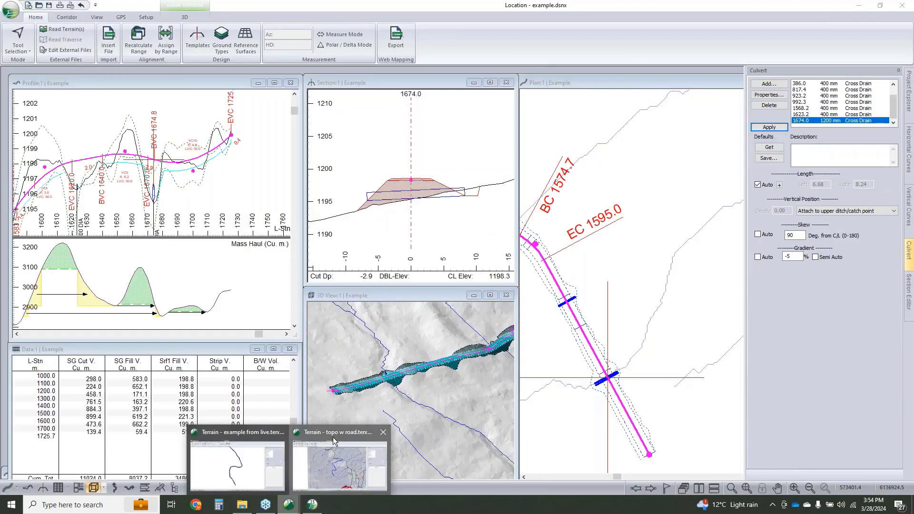
pyautogui.click(333, 437)
pyautogui.click(510, 322)
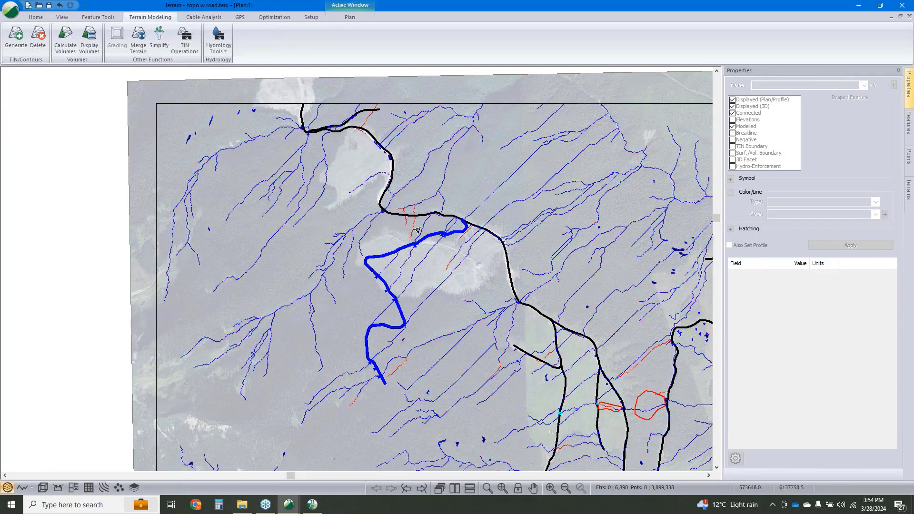
# - Delete the stream line between the two road legs to compare it with the original background stream, and undo the deletion
pyautogui.scroll(3, 416, 229)
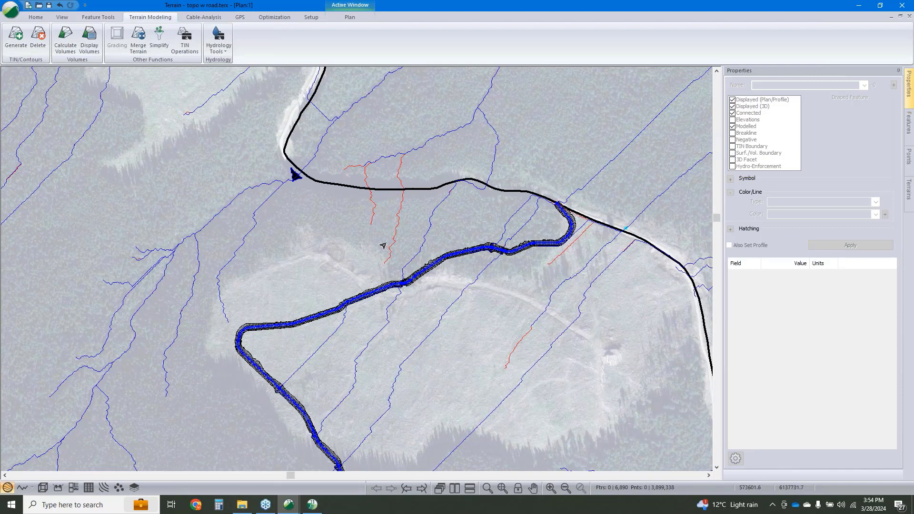
pyautogui.moveTo(379, 259)
pyautogui.moveTo(448, 233); pyautogui.dragTo(375, 321, button='middle')
pyautogui.moveTo(458, 242); pyautogui.dragTo(367, 334, button='middle')
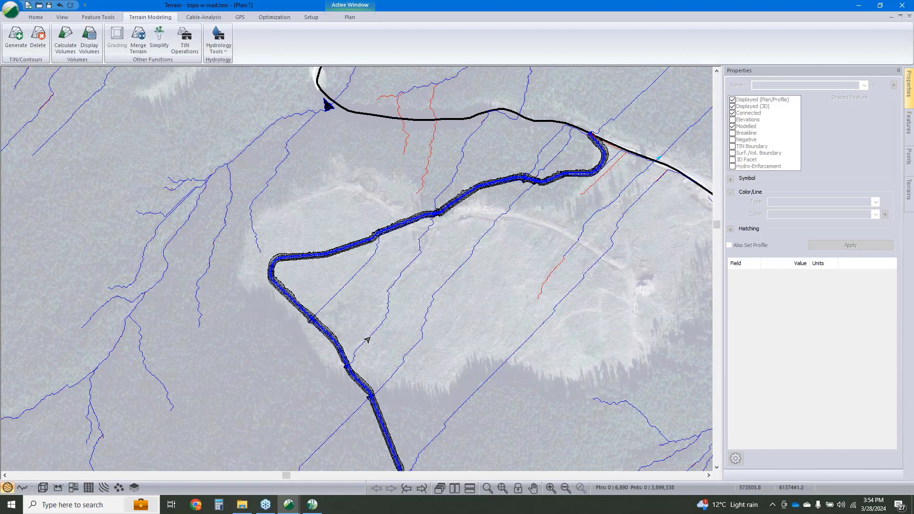
pyautogui.click(371, 340)
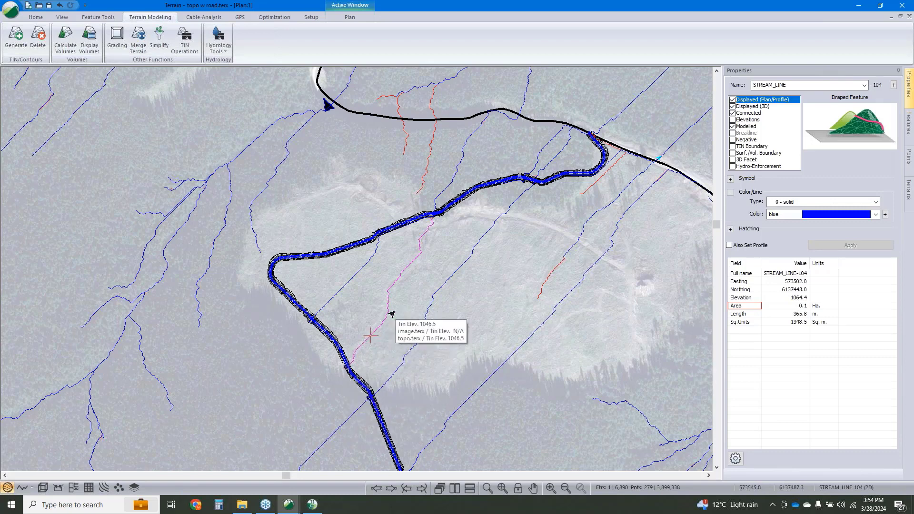
pyautogui.press('Escape')
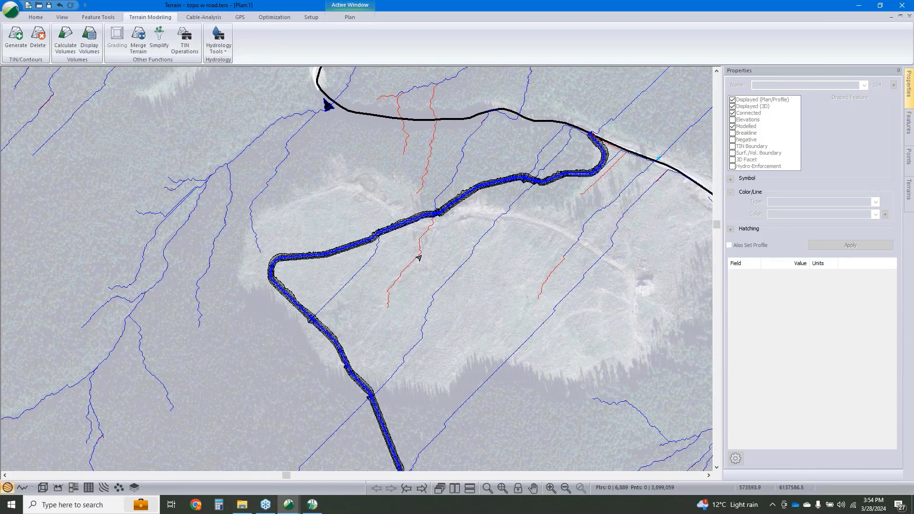
pyautogui.moveTo(418, 257)
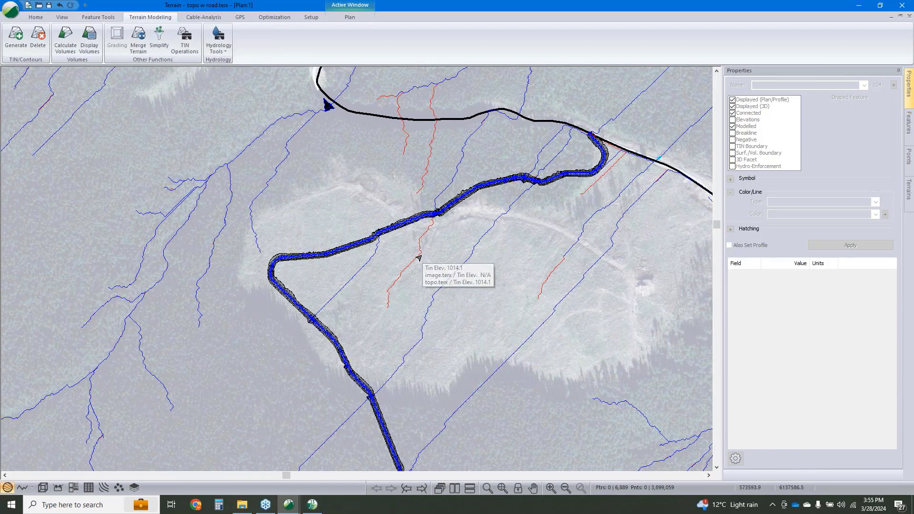
pyautogui.click(419, 258)
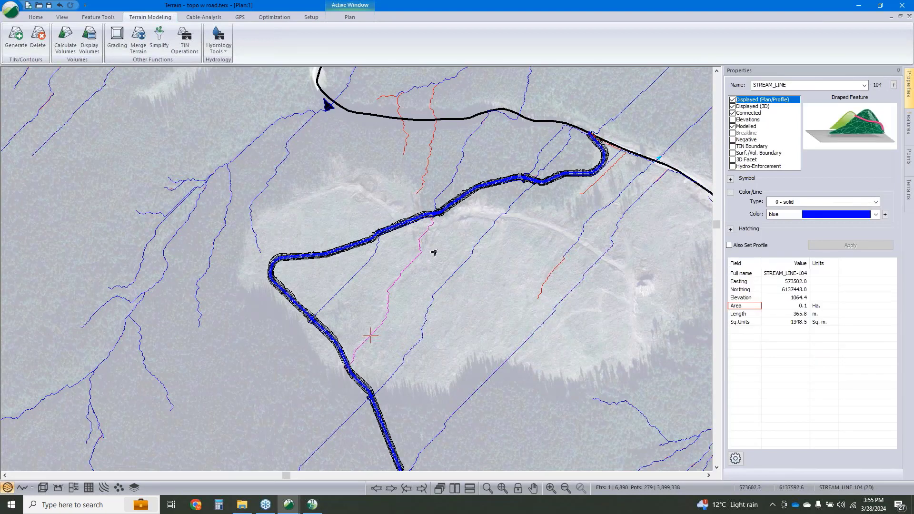
pyautogui.moveTo(438, 251)
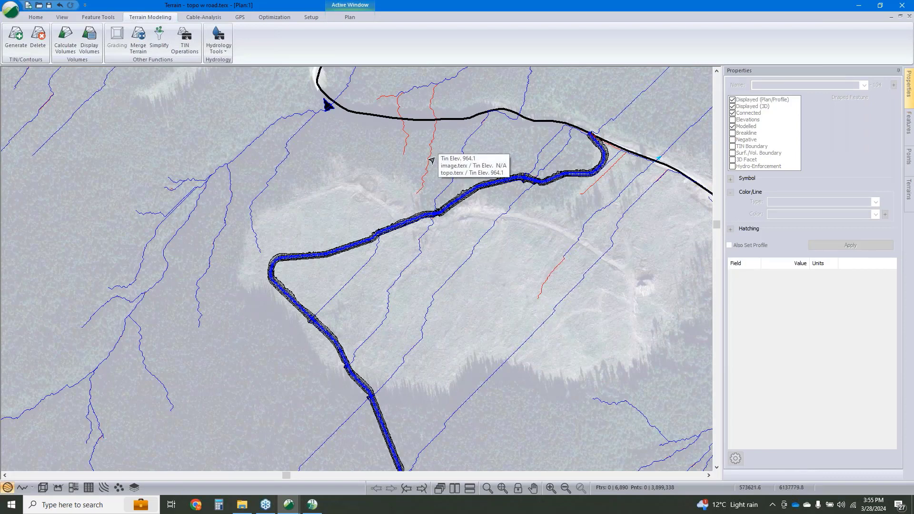
pyautogui.moveTo(470, 205)
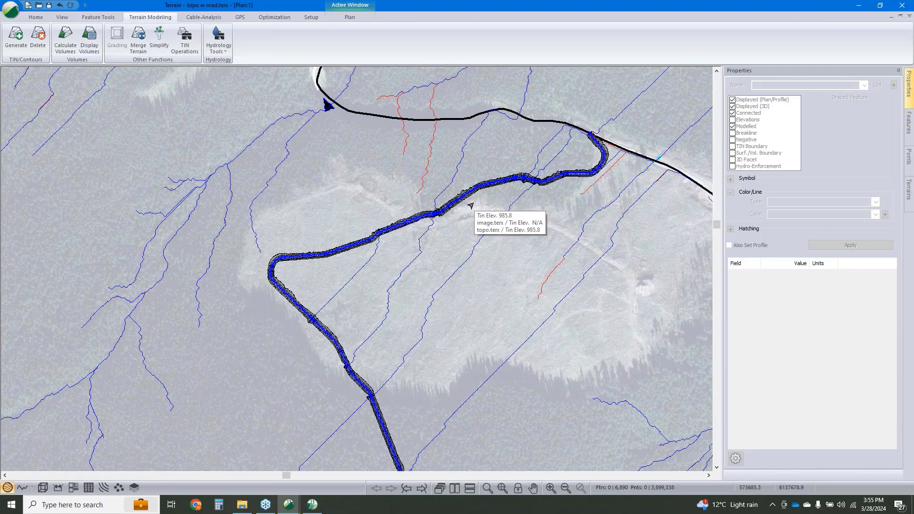
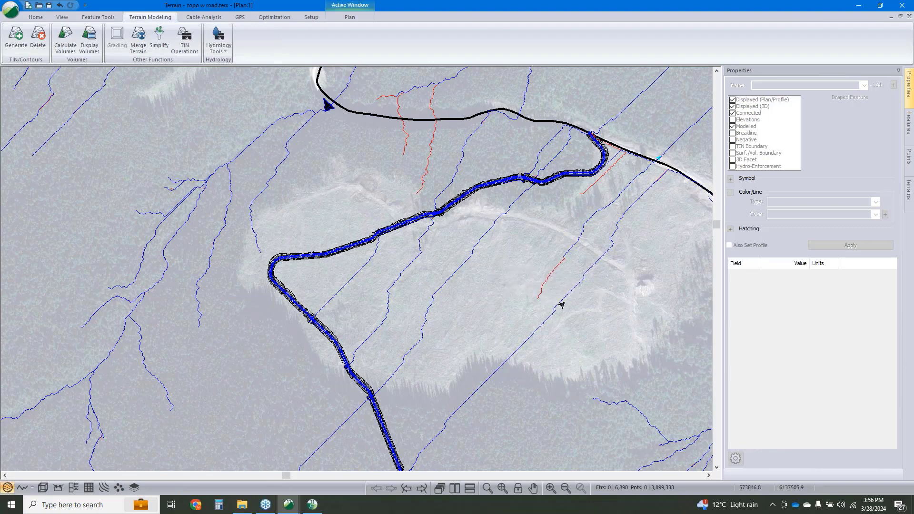
# - Select all stream line features by name, from STREAM_LINE-0 through STREAM_LINE-371
pyautogui.moveTo(554, 284); pyautogui.dragTo(547, 246, button='middle')
pyautogui.scroll(-3, 547, 257)
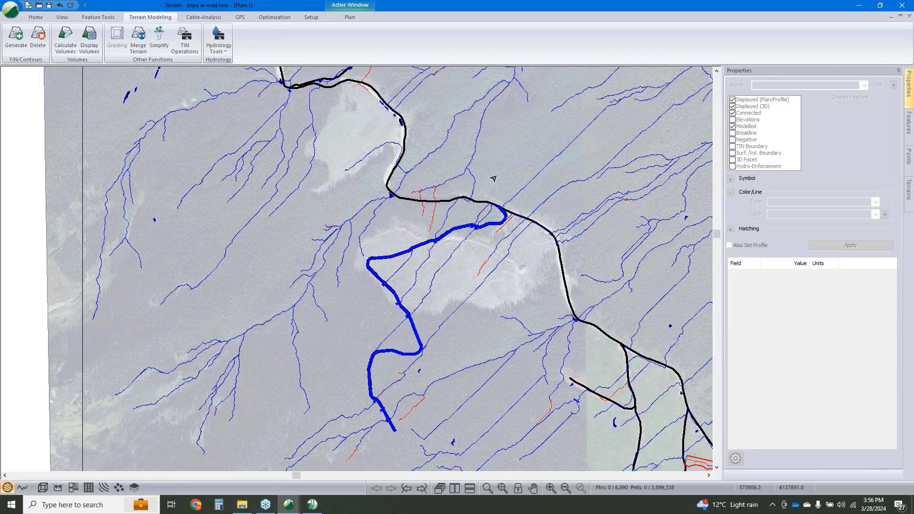
pyautogui.rightClick(505, 153)
pyautogui.moveTo(574, 214)
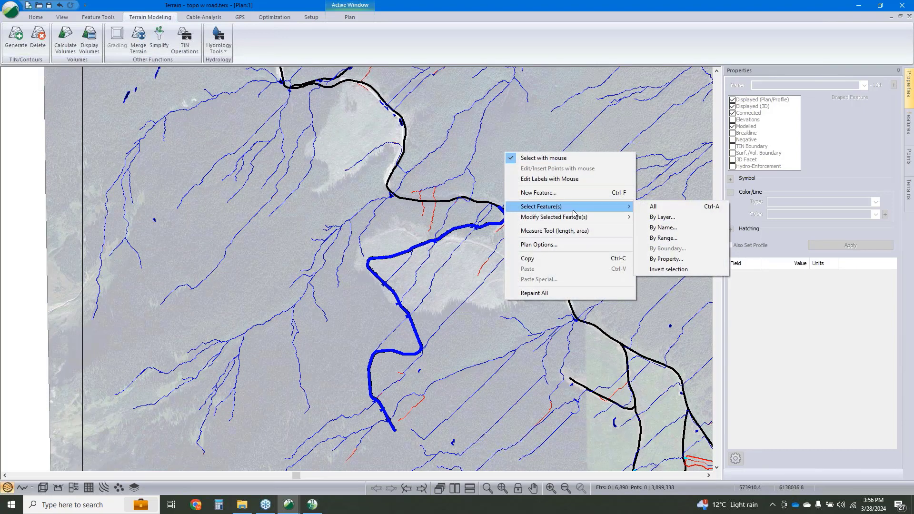
pyautogui.click(663, 228)
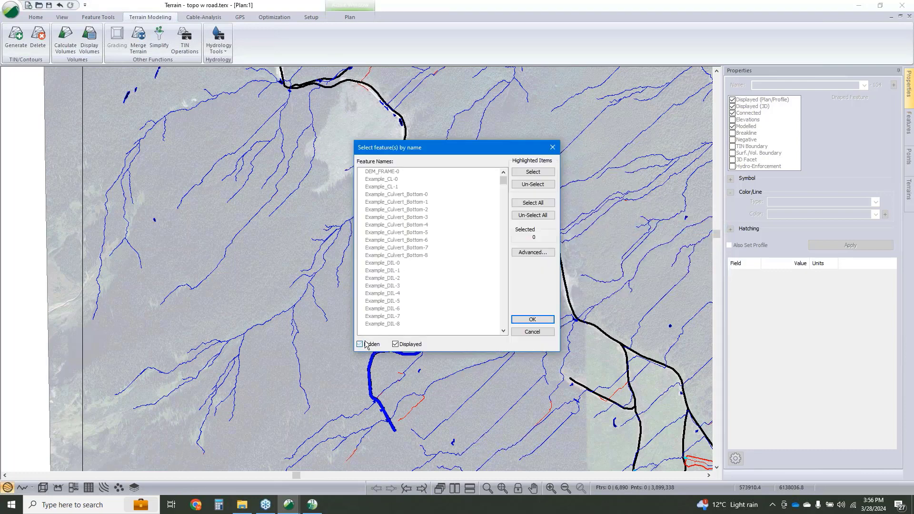
pyautogui.scroll(-15, 400, 266)
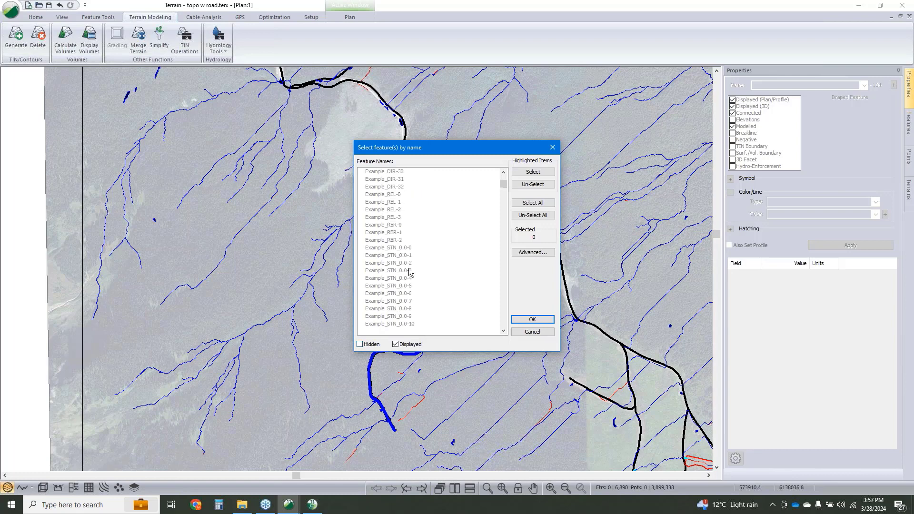
pyautogui.scroll(-15, 408, 267)
pyautogui.click(405, 294)
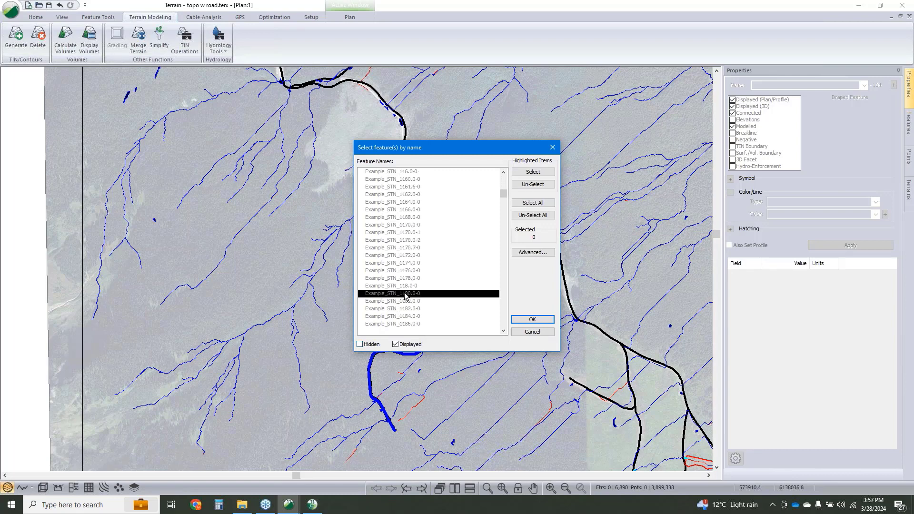
pyautogui.press('s')
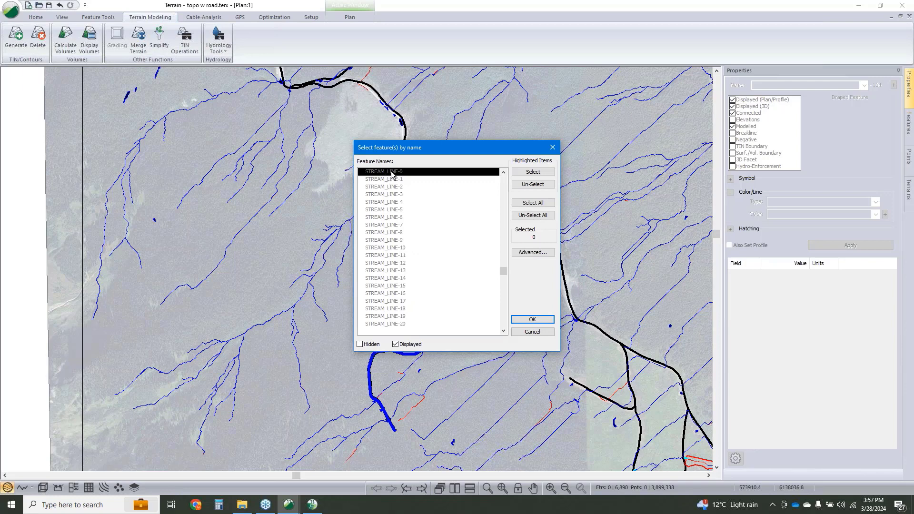
pyautogui.moveTo(506, 270); pyautogui.dragTo(505, 302)
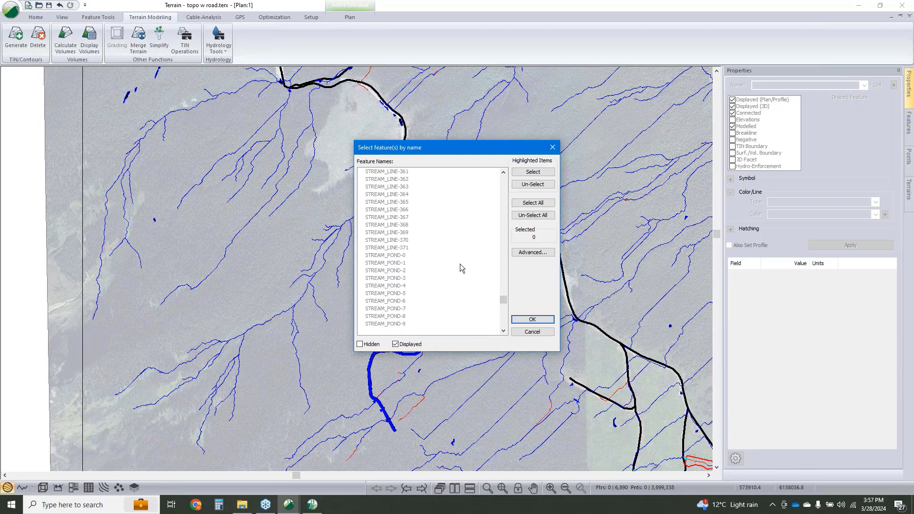
pyautogui.keyDown('shift'); pyautogui.click(397, 248); pyautogui.keyUp('shift')
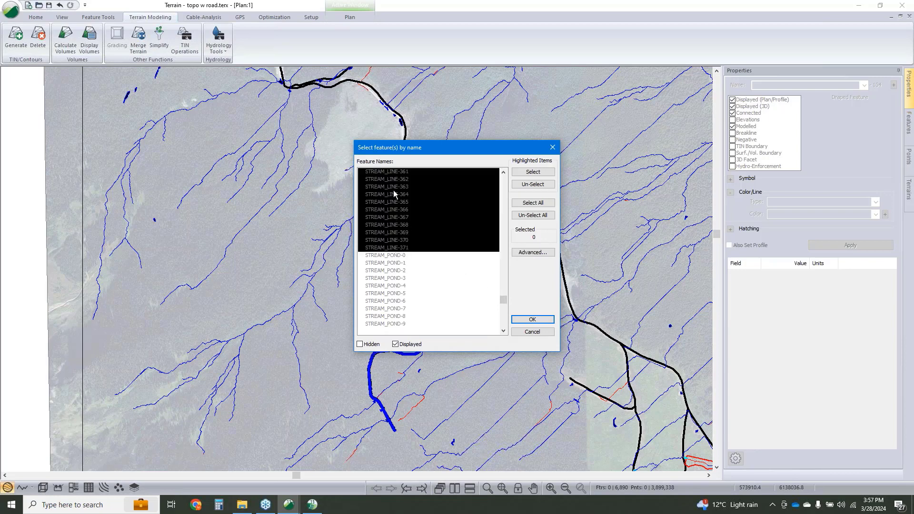
pyautogui.click(547, 172)
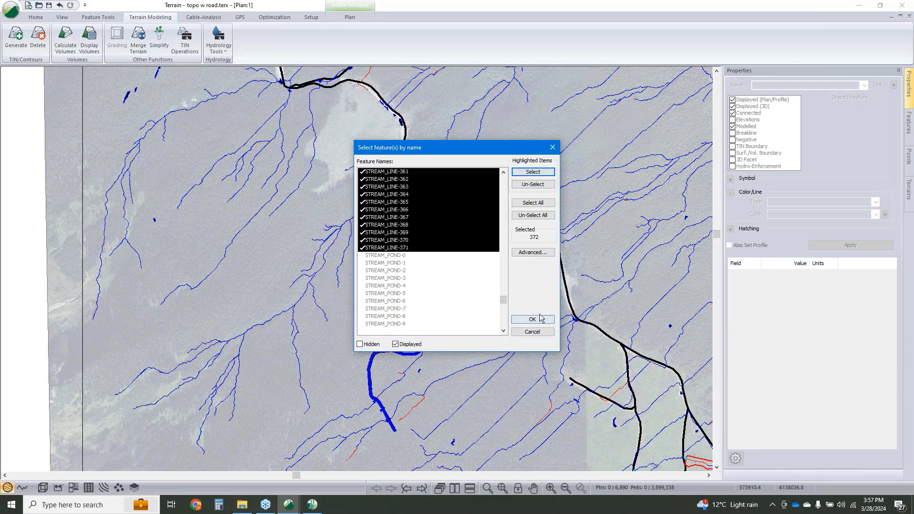
pyautogui.click(532, 252)
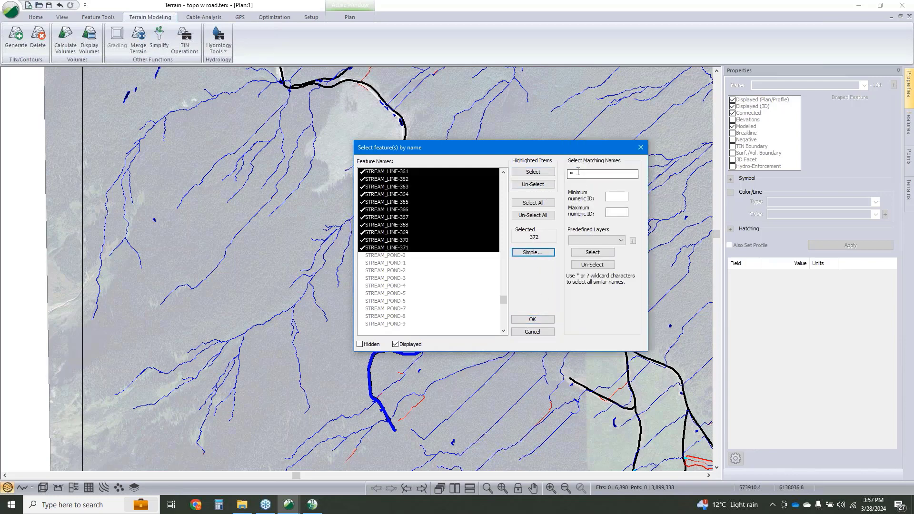
pyautogui.click(538, 321)
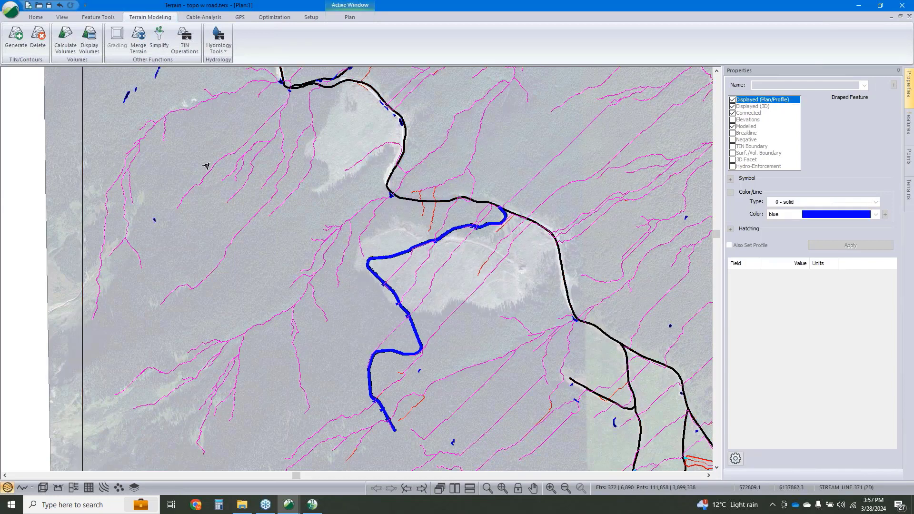
# - Set up an Arcview Shape export named Stream in the Hydro folder, limited to the selected features, and cancel it at the export options
pyautogui.click(16, 10)
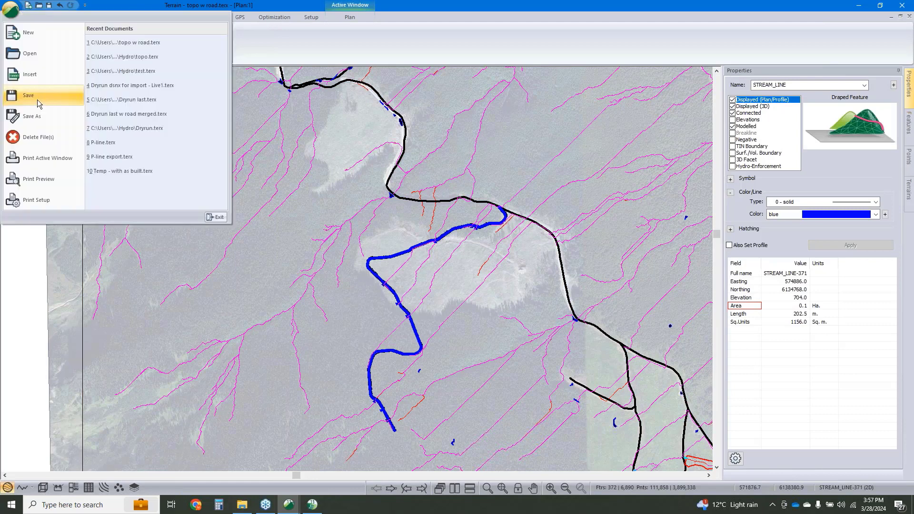
pyautogui.click(34, 121)
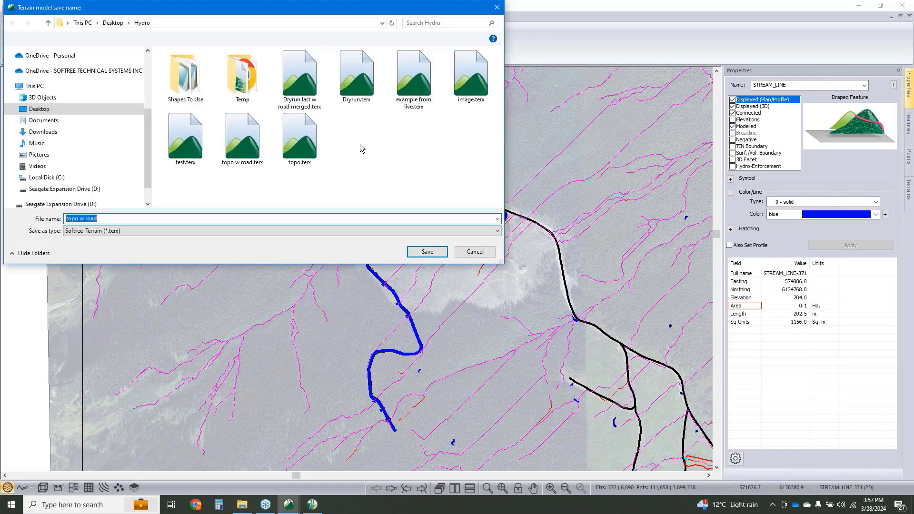
pyautogui.click(188, 233)
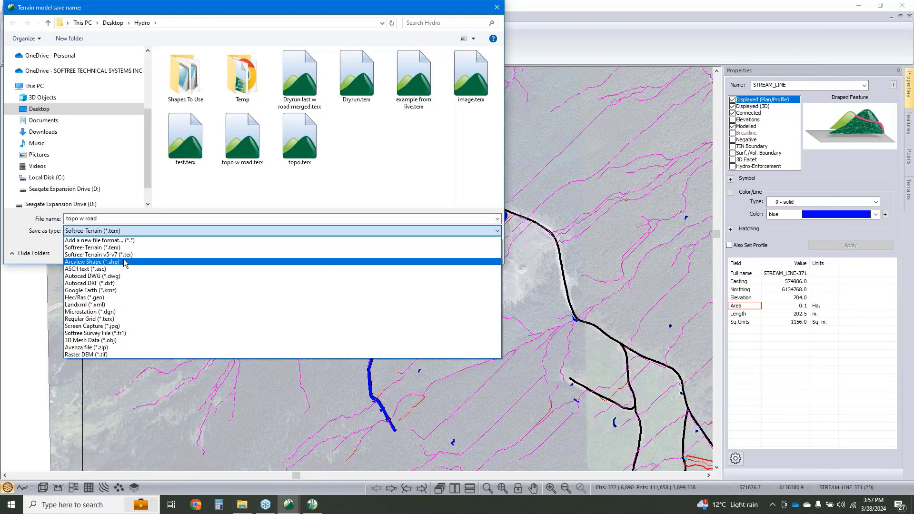
pyautogui.click(121, 229)
pyautogui.write('Stream')
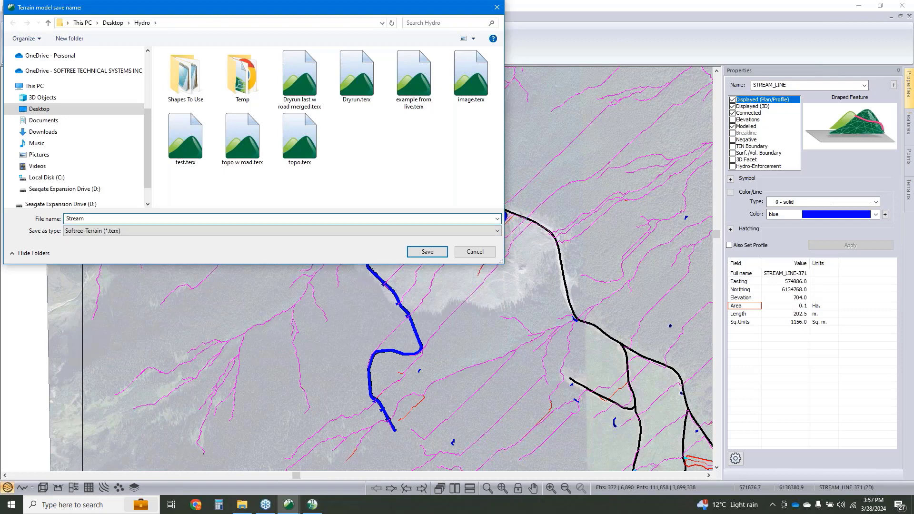
pyautogui.click(117, 230)
pyautogui.click(118, 239)
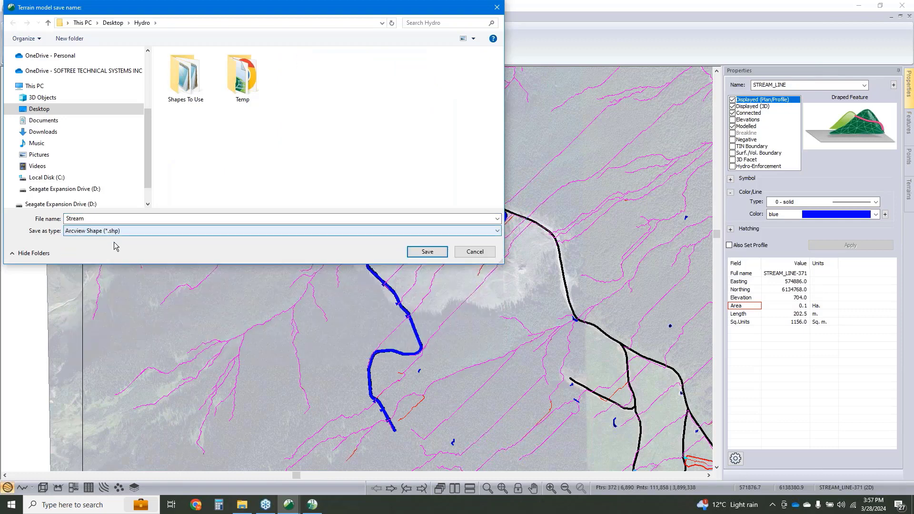
pyautogui.click(147, 218)
pyautogui.click(429, 253)
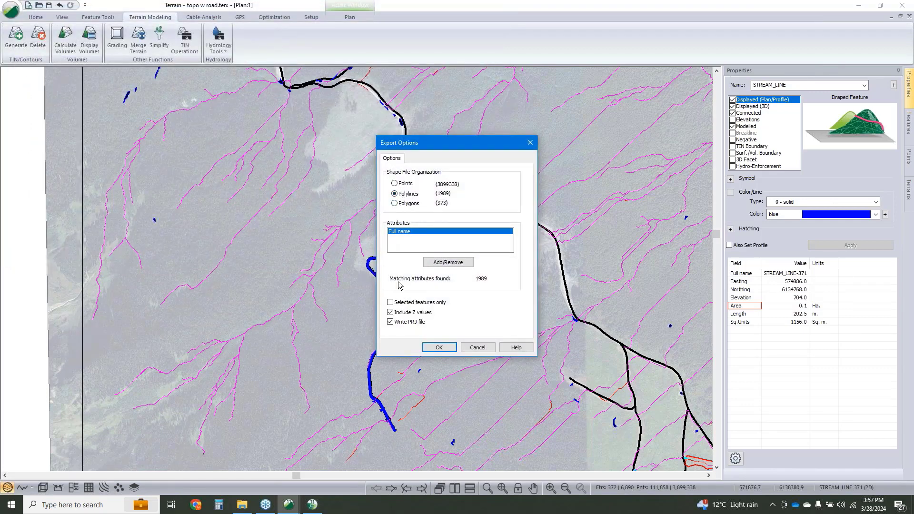
pyautogui.click(391, 302)
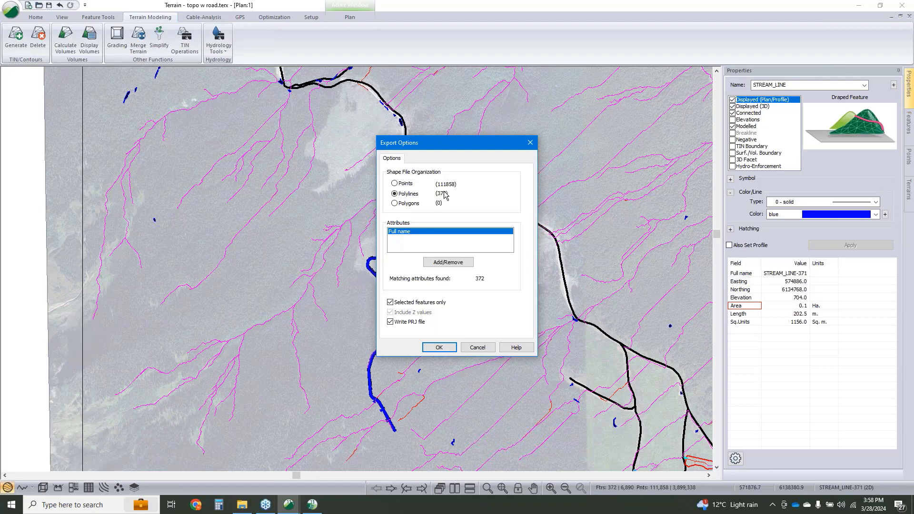
pyautogui.click(477, 347)
# - Review the Streams & Ponds generation settings for the current TIN, and cancel without generating new features
pyautogui.moveTo(502, 273); pyautogui.dragTo(483, 297, button='middle')
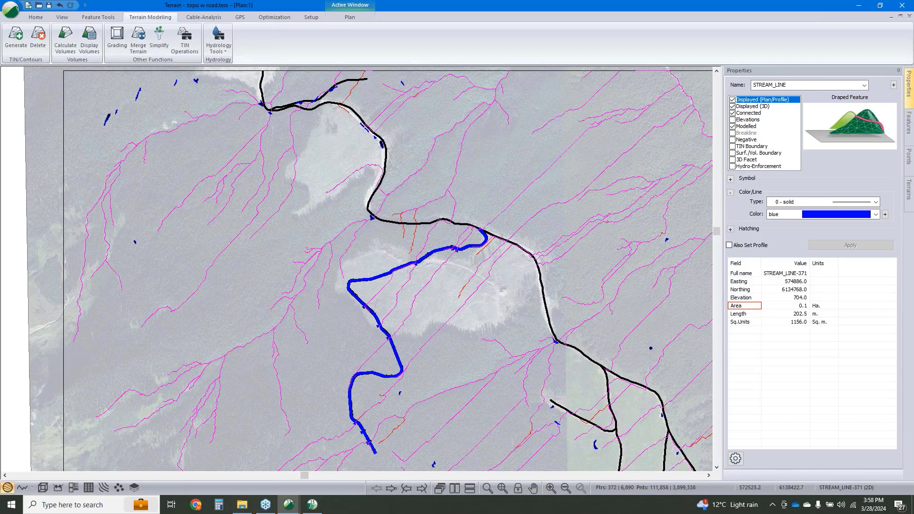
pyautogui.moveTo(484, 254); pyautogui.dragTo(449, 284, button='middle')
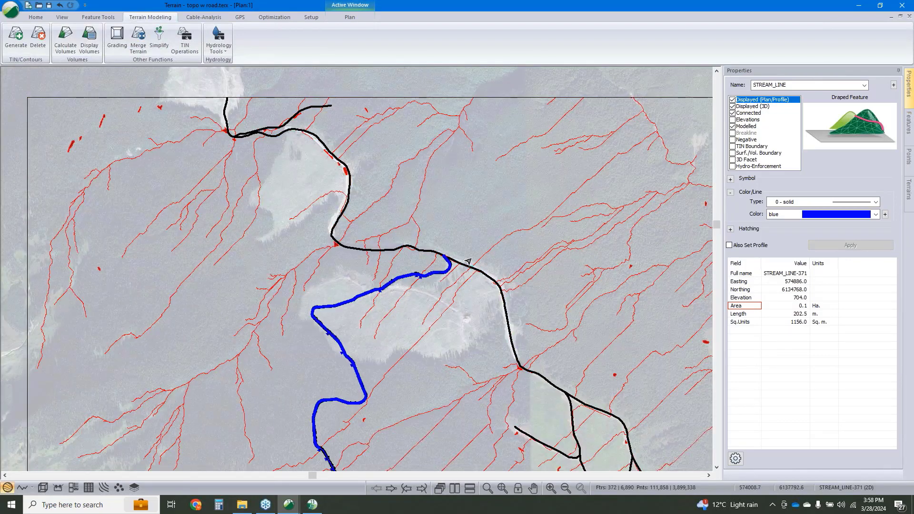
pyautogui.moveTo(467, 124)
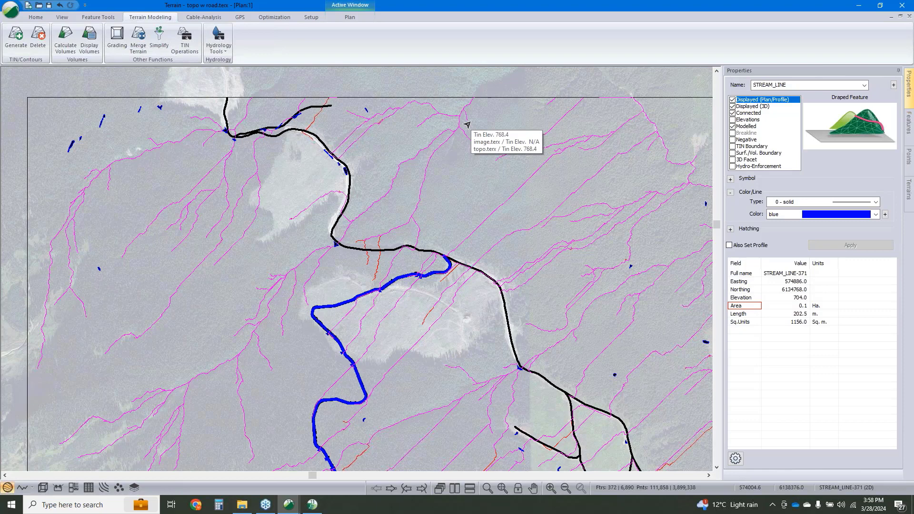
pyautogui.click(223, 50)
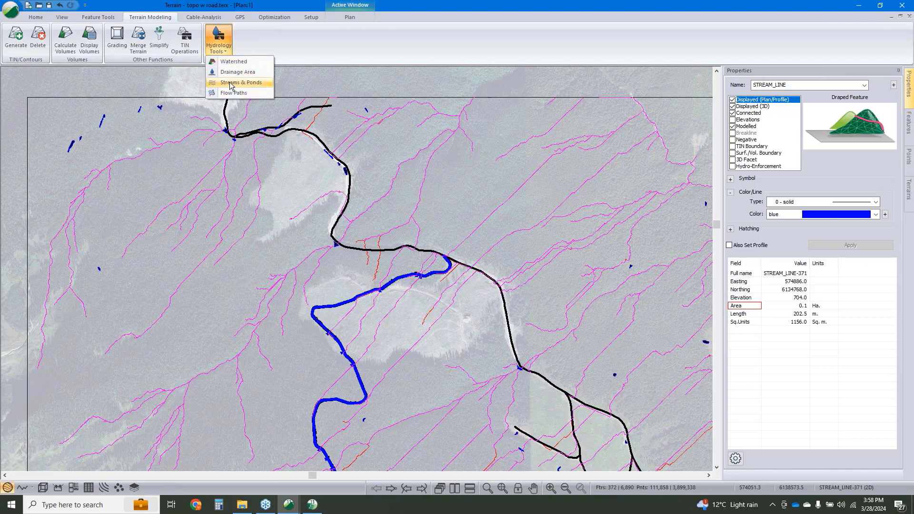
pyautogui.click(233, 83)
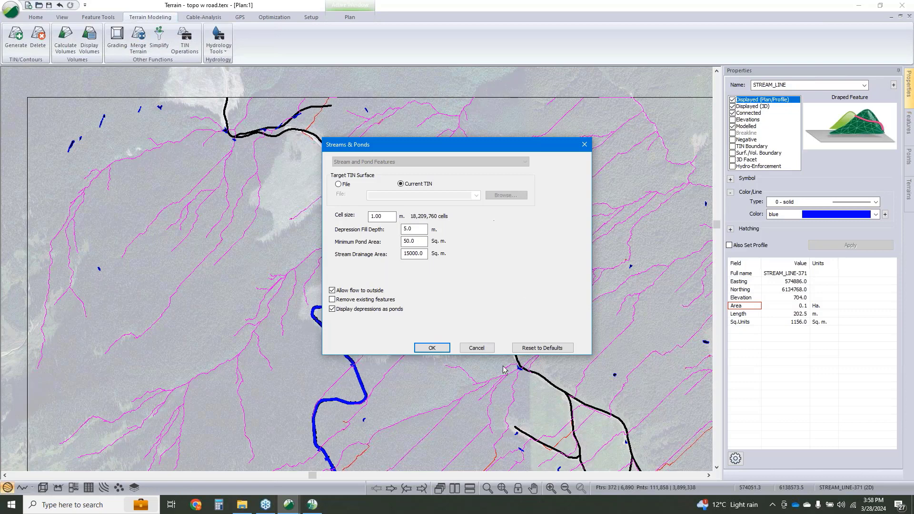
pyautogui.click(485, 350)
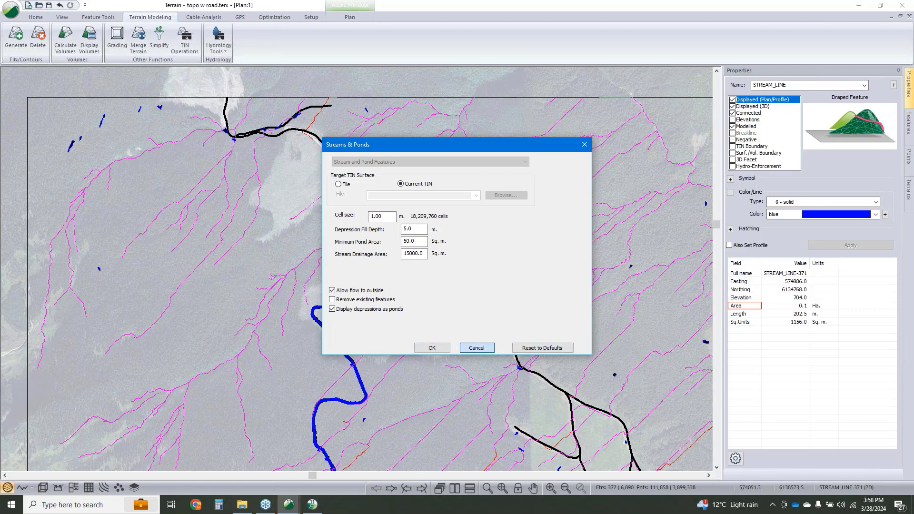